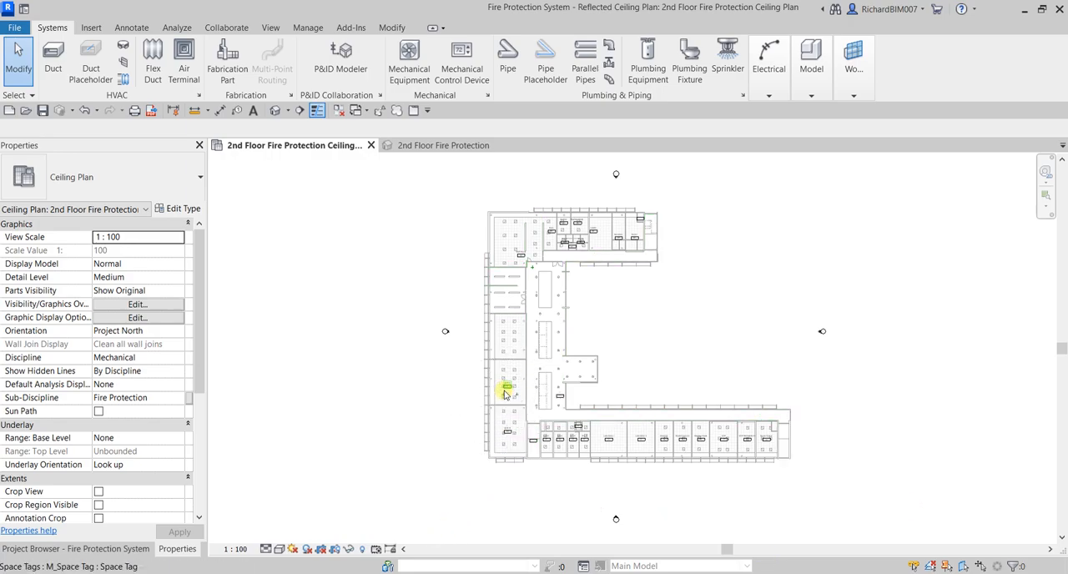
Isolate the upper-left pendant disk light in the hall below Staff Room 57 in the default 3D view using Selection Box
scroll(505, 392, "up", 3)
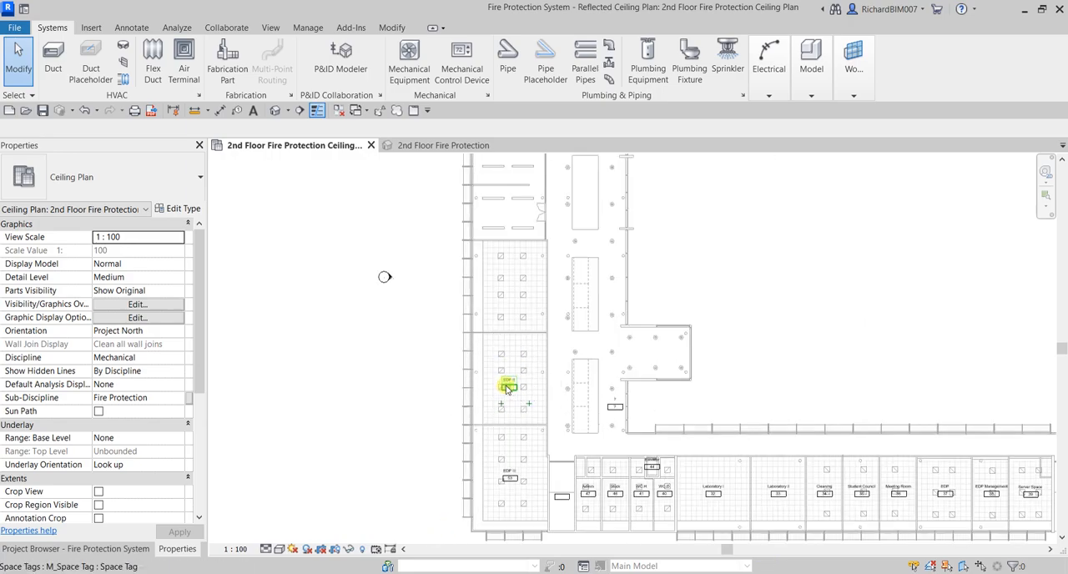
scroll(505, 385, "down", 1)
middle_click_drag(505, 382, 443, 446)
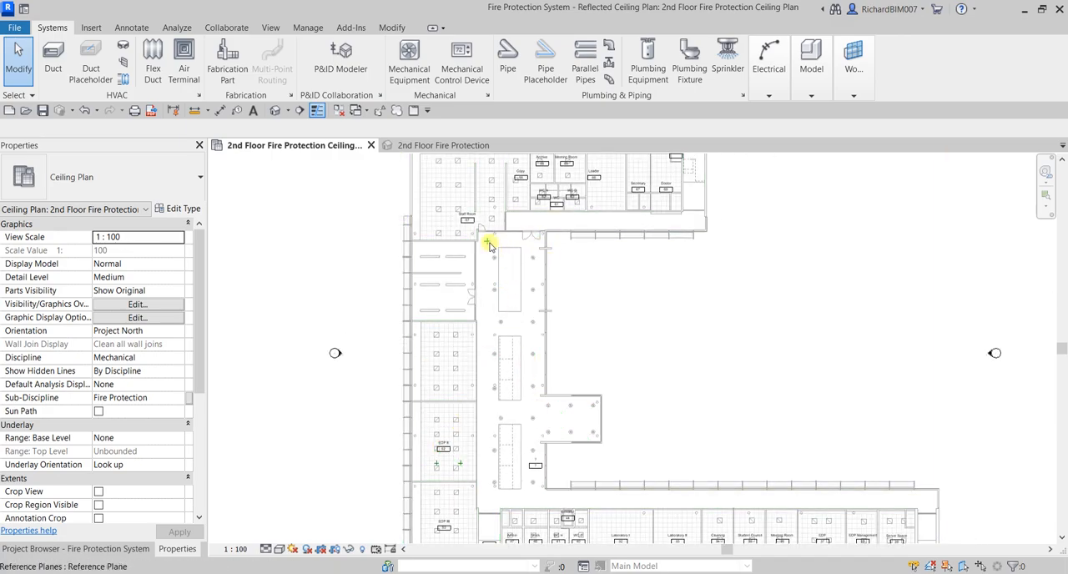
key("ctrl")
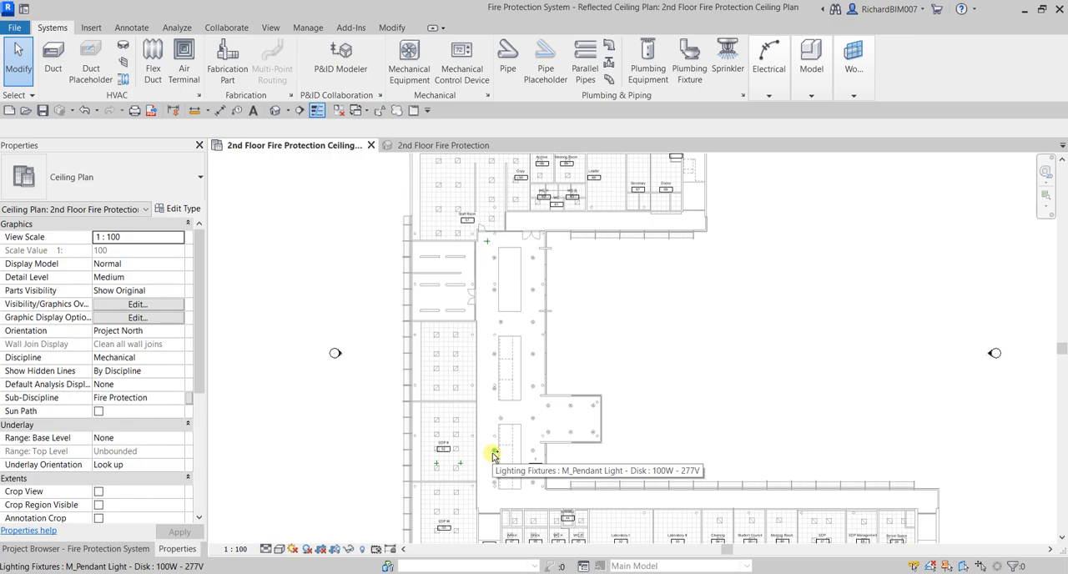
scroll(491, 255, "up", 5)
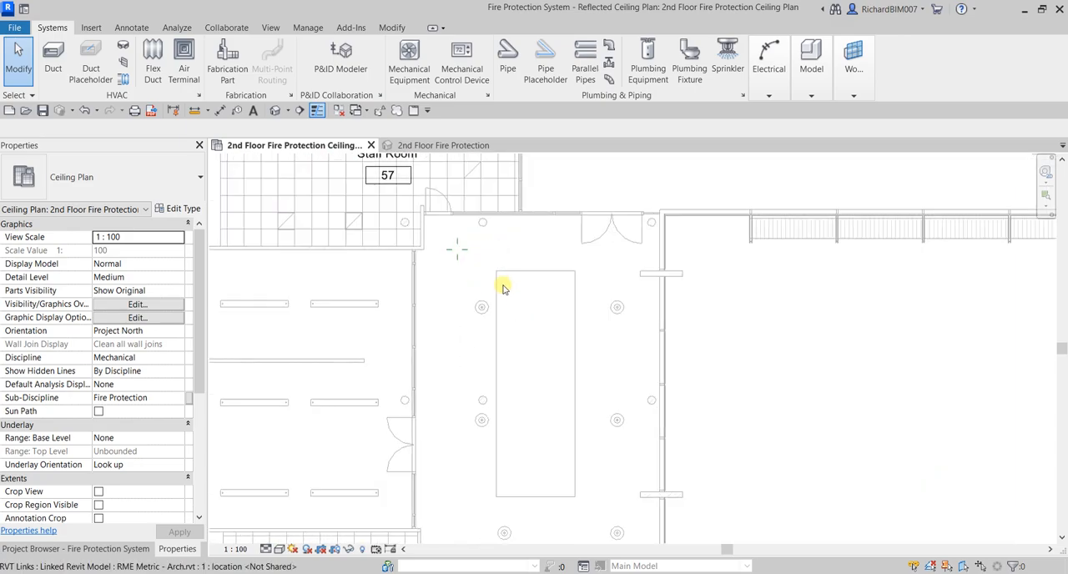
scroll(477, 256, "up", 2)
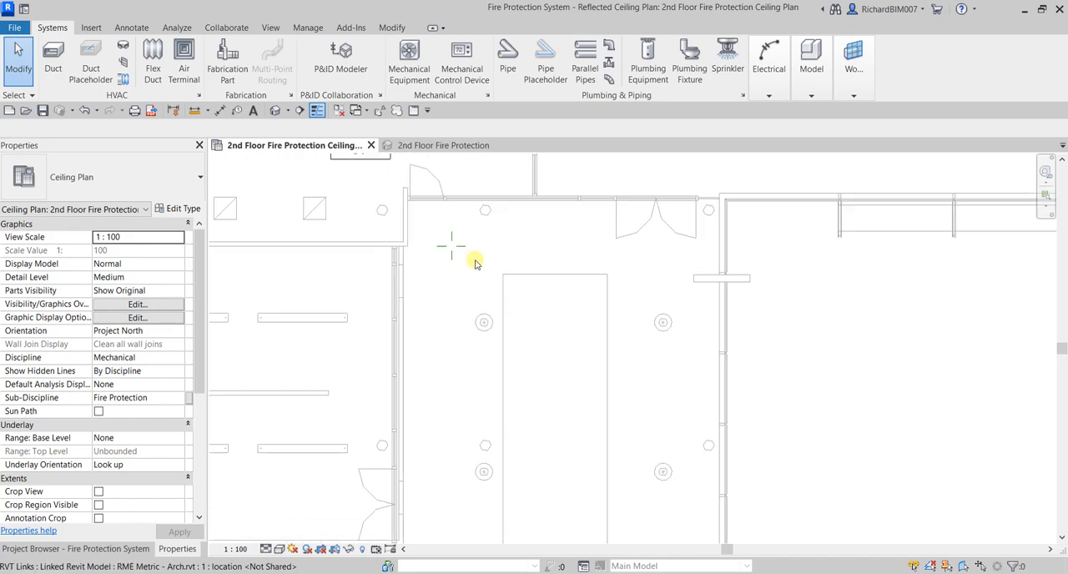
left_click(484, 322)
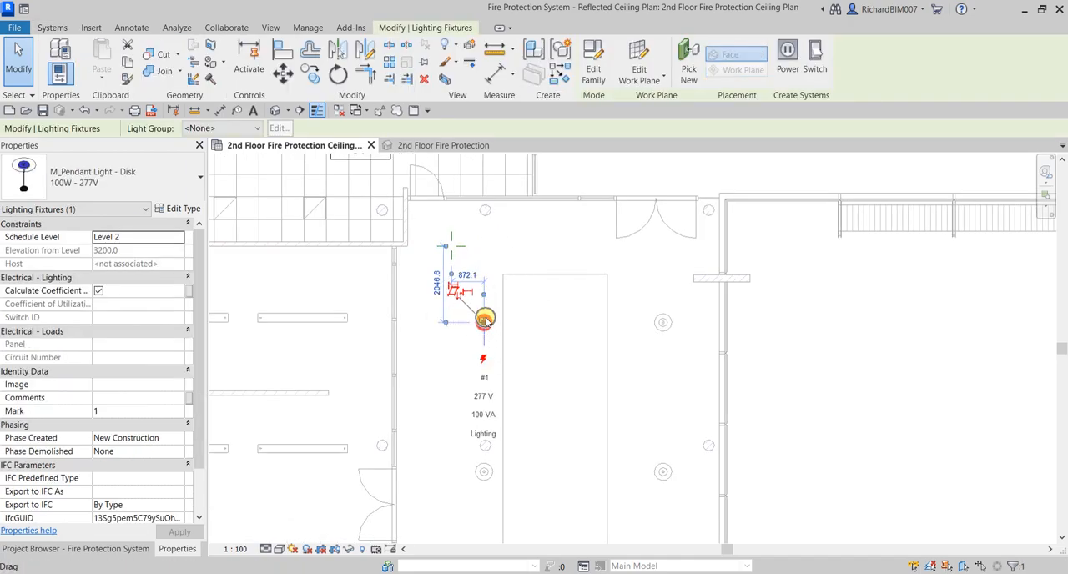
left_click(445, 79)
left_click(834, 392)
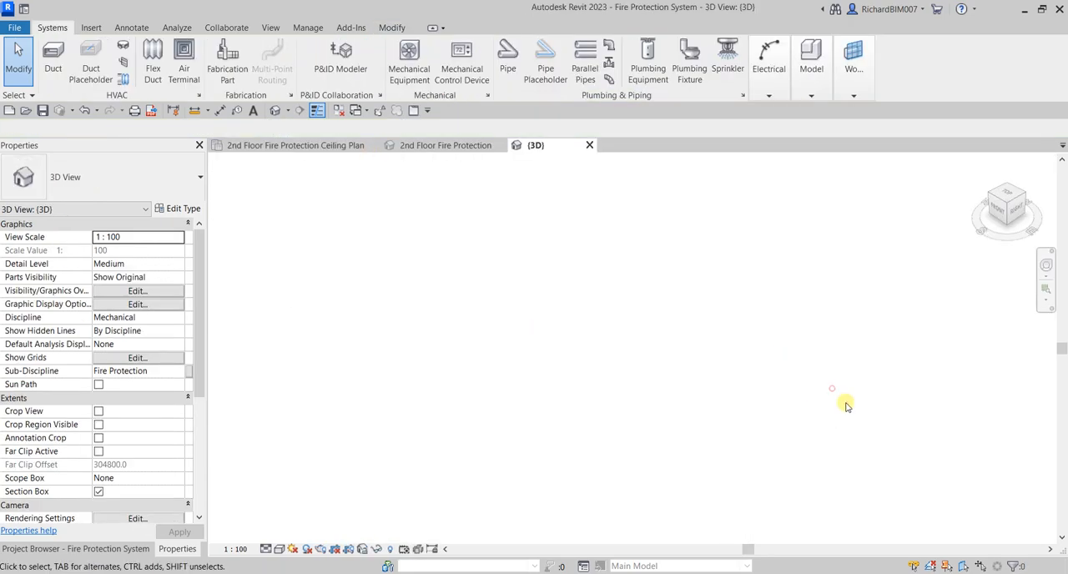
Reveal the hidden elements in the 3D view and unhide the section box category
scroll(381, 369, "up", 5)
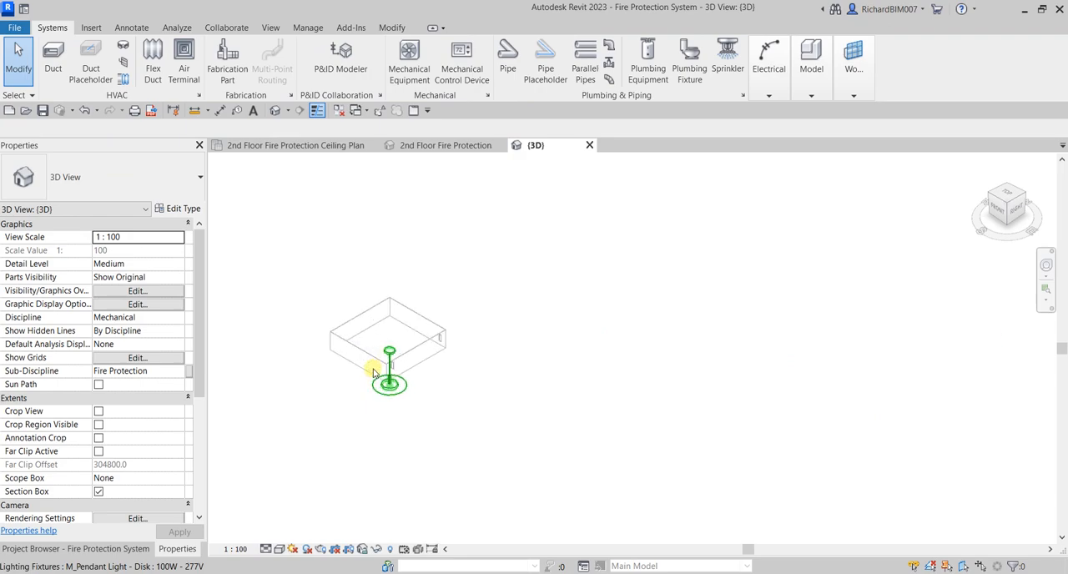
scroll(424, 477, "up", 1)
middle_click_drag(424, 475, 622, 379)
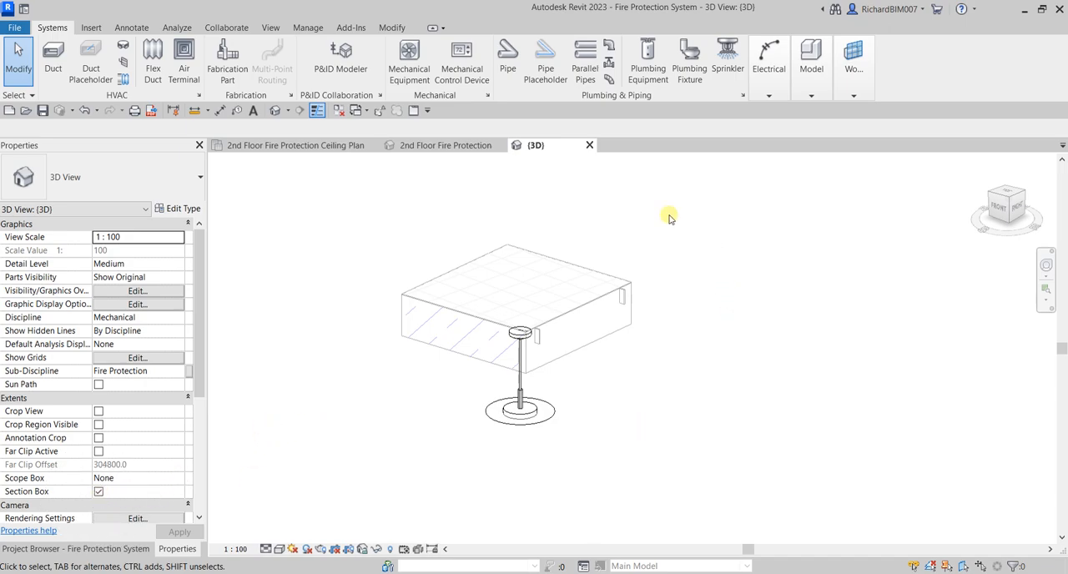
left_click(391, 549)
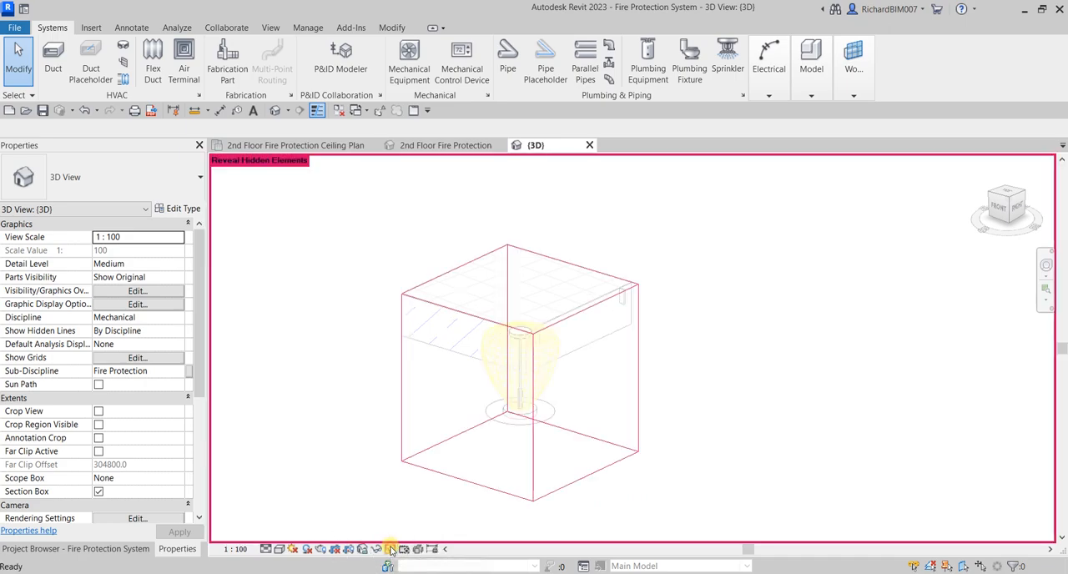
left_click(457, 482)
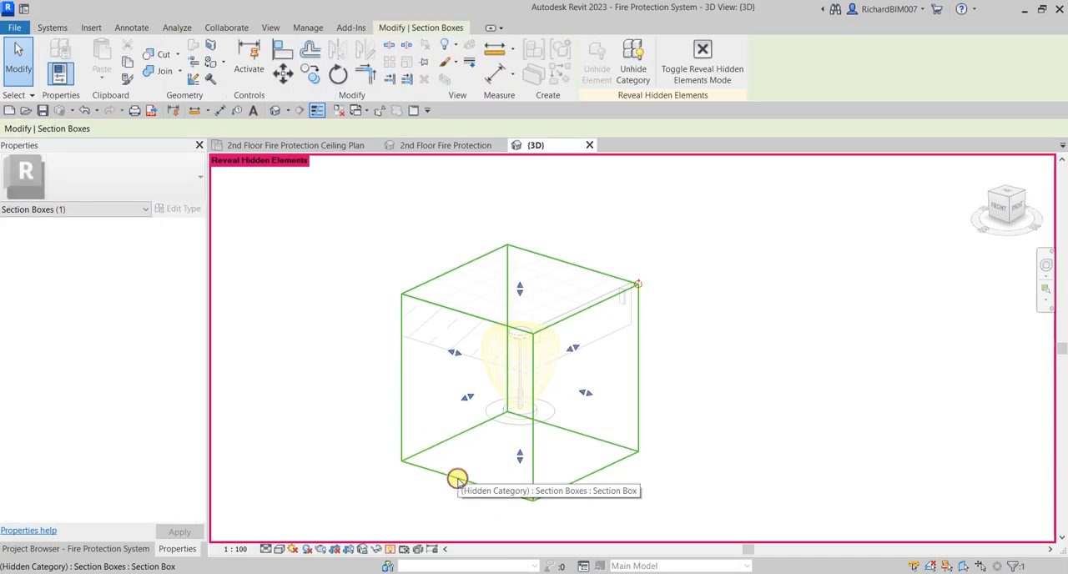
left_click(631, 63)
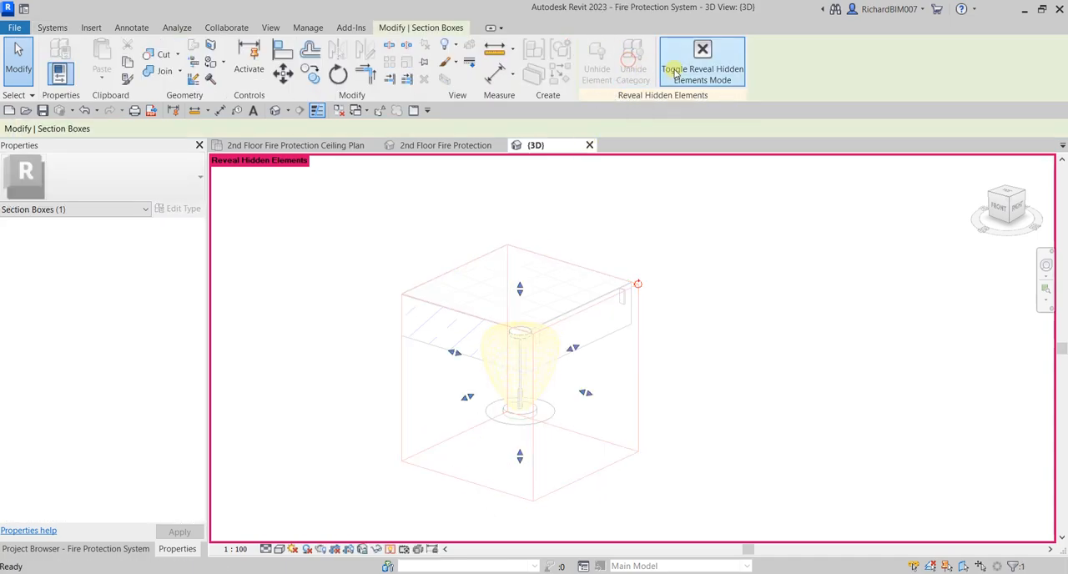
left_click(703, 62)
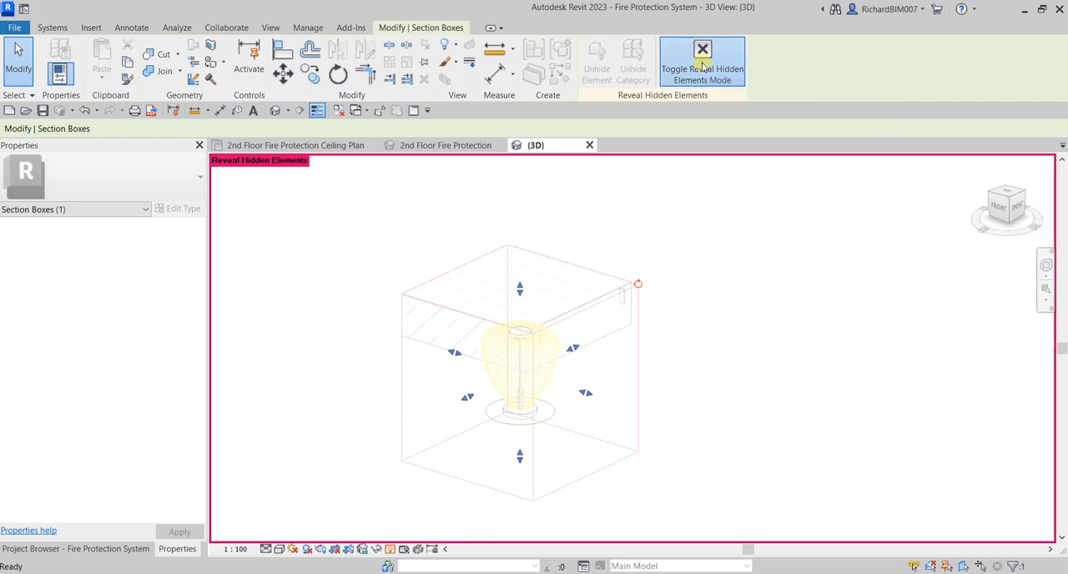
Enlarge the section box in the ceiling plan across the hall's full width, enclosing both upper pendant lights, and view it in 3D
left_click(588, 269)
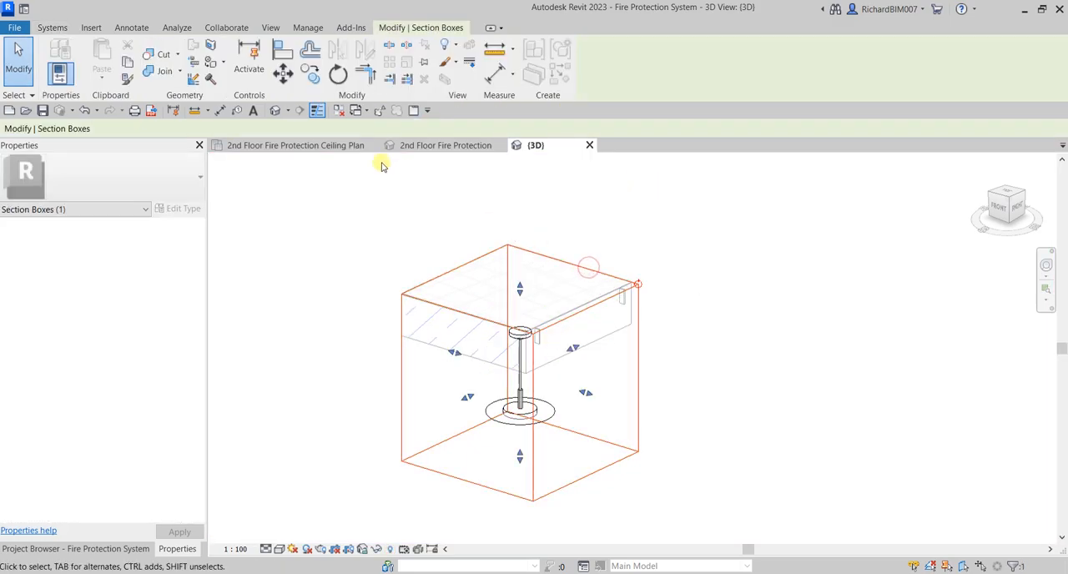
left_click(335, 148)
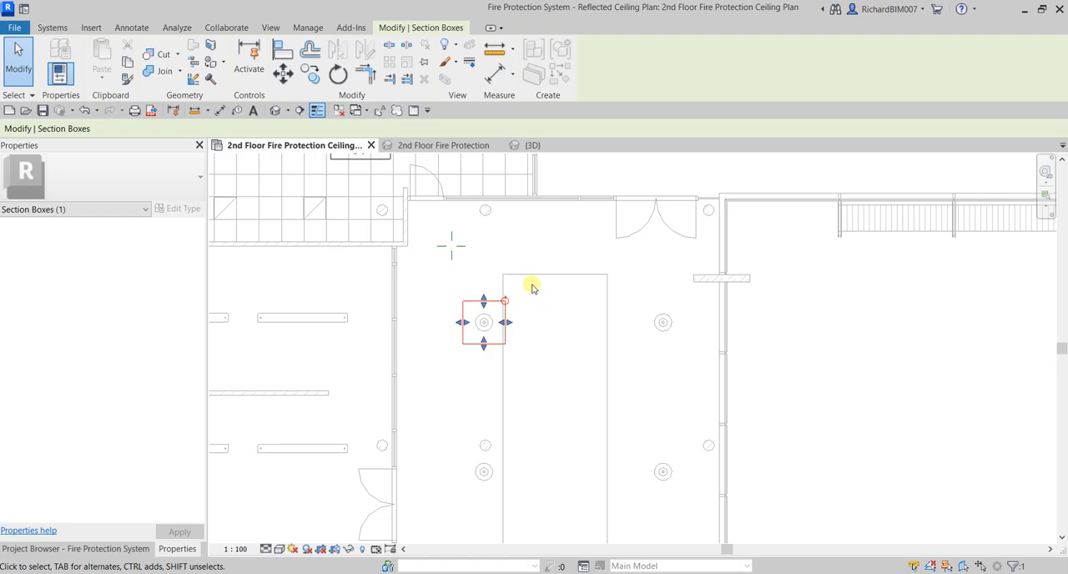
left_click_drag(484, 301, 484, 219)
left_click_drag(463, 281, 374, 281)
left_click_drag(505, 281, 750, 282)
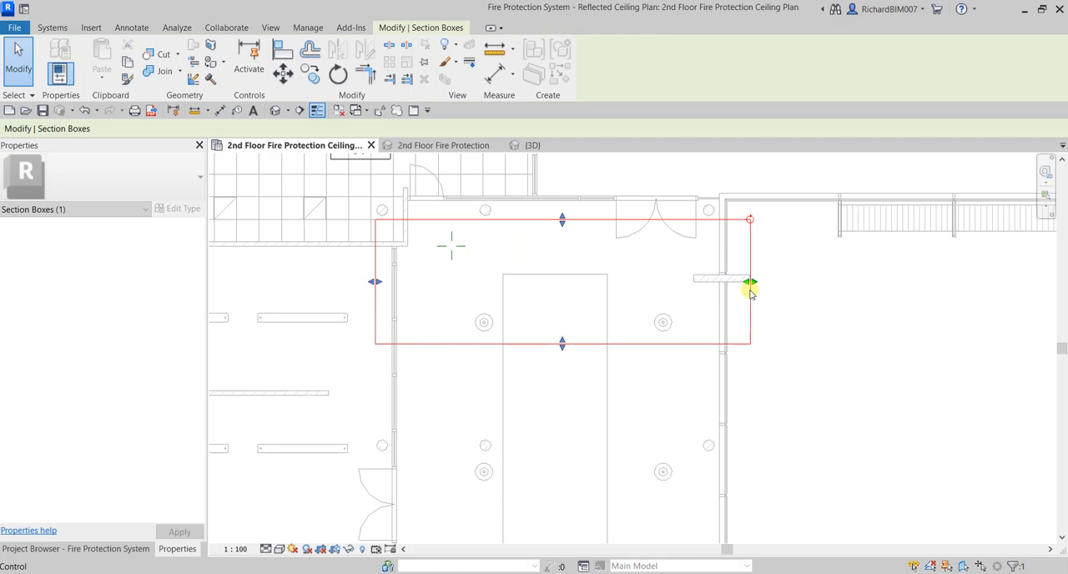
left_click(532, 146)
middle_click_drag(576, 312, 660, 436, "shift")
left_click(596, 442)
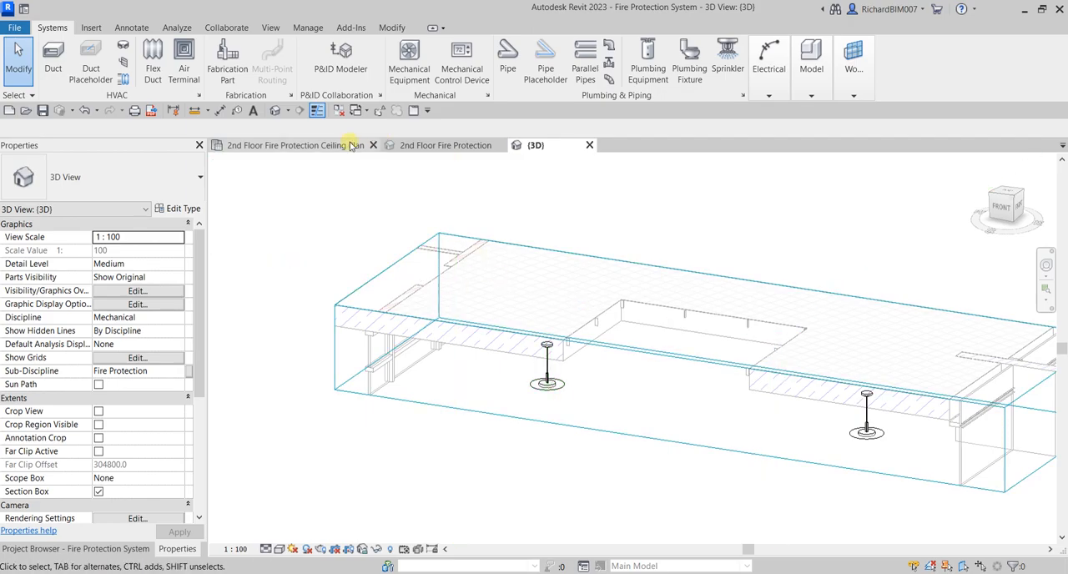
Extend the section box in the ceiling plan over part of Staff Room 57 and show the enlarged area in 3D
left_click(639, 431)
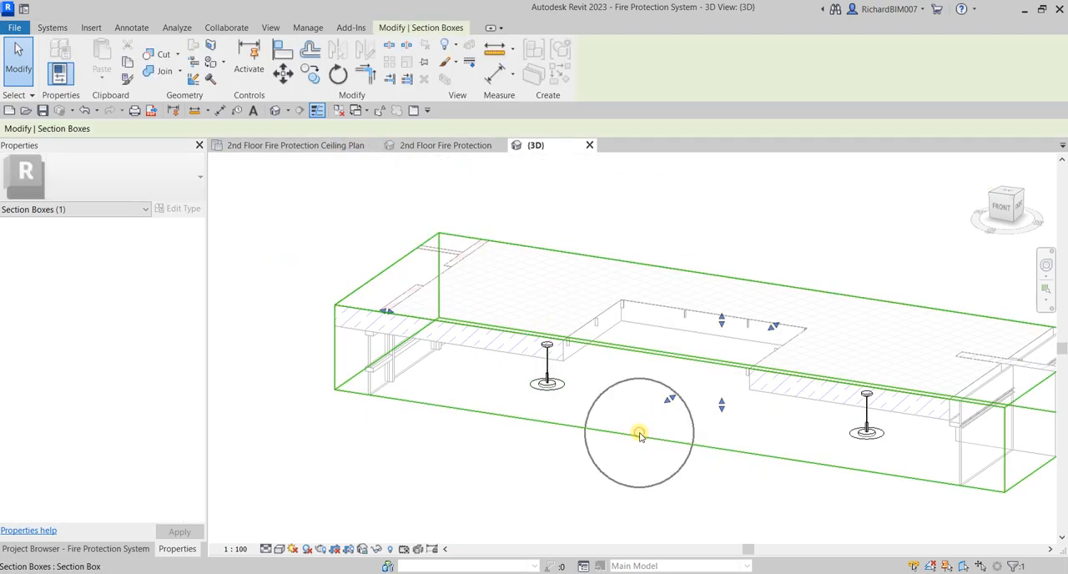
left_click(331, 146)
left_click_drag(606, 359, 632, 279)
left_click_drag(499, 357, 442, 357)
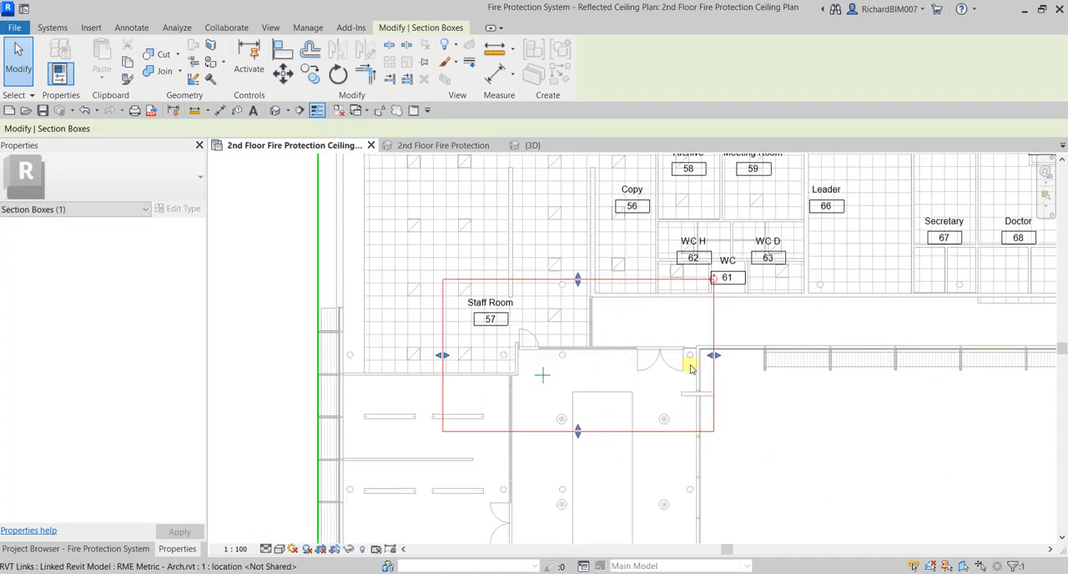
left_click(531, 145)
middle_click_drag(630, 392, 689, 369, "shift")
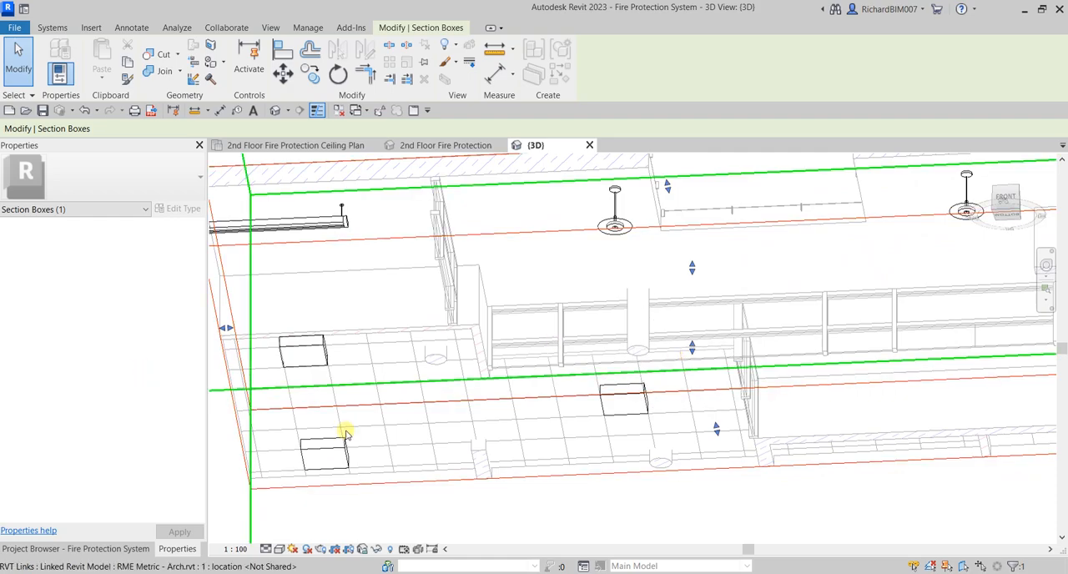
left_click(468, 506)
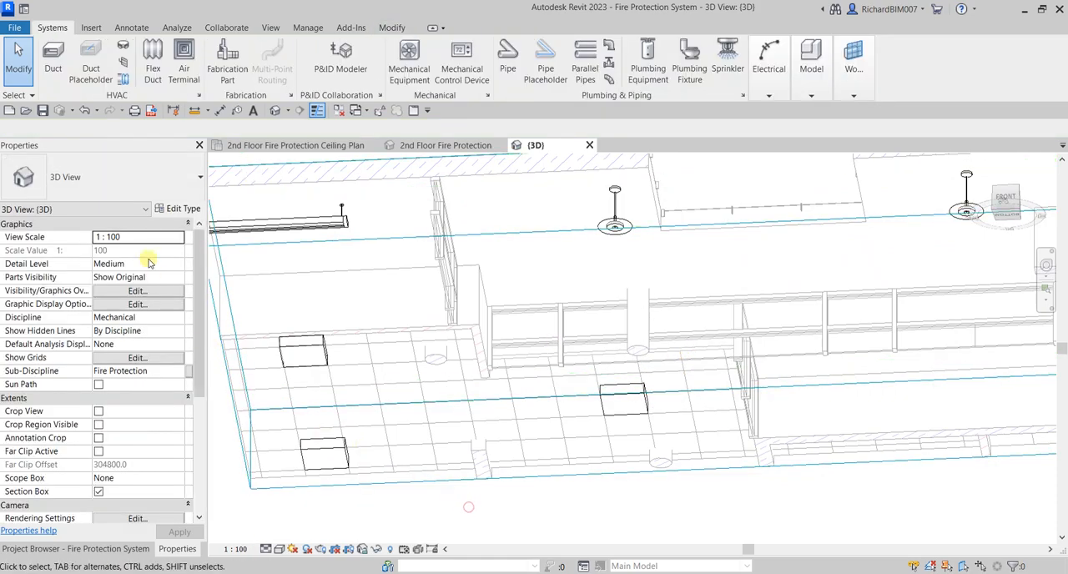
Set the 3D view's discipline to Coordination and extend the section box down past the second-floor slab
left_click(178, 320)
left_click(141, 384)
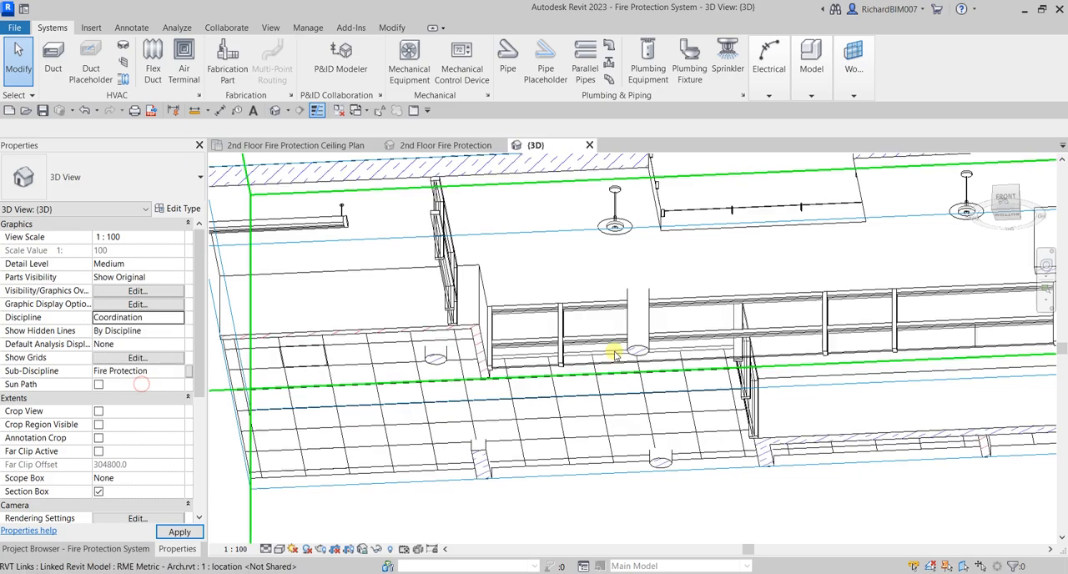
scroll(613, 354, "down", 4)
middle_click_drag(684, 285, 584, 322, "shift")
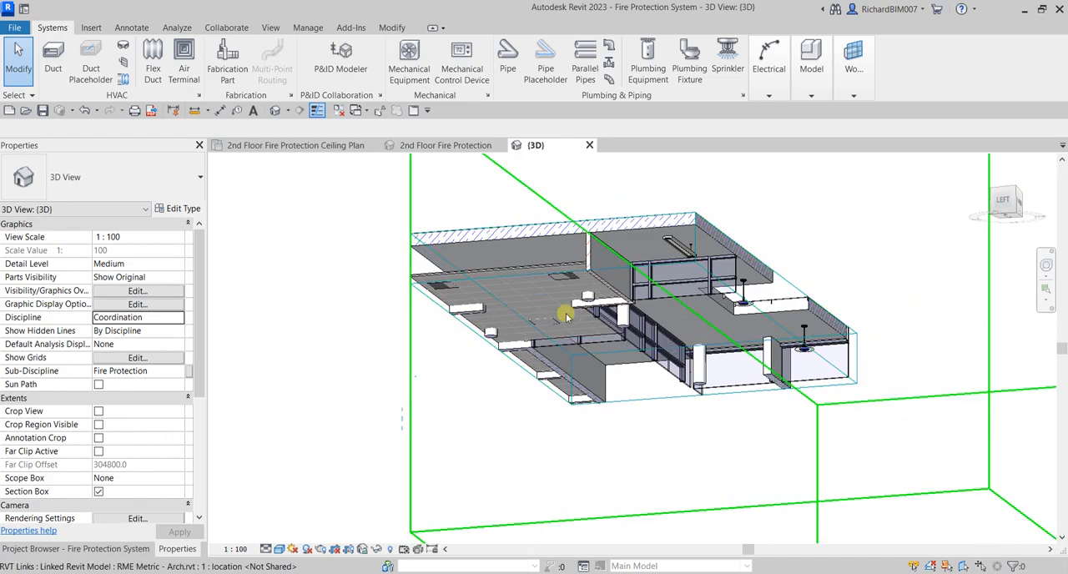
left_click(844, 383)
middle_click_drag(648, 345, 495, 348, "shift")
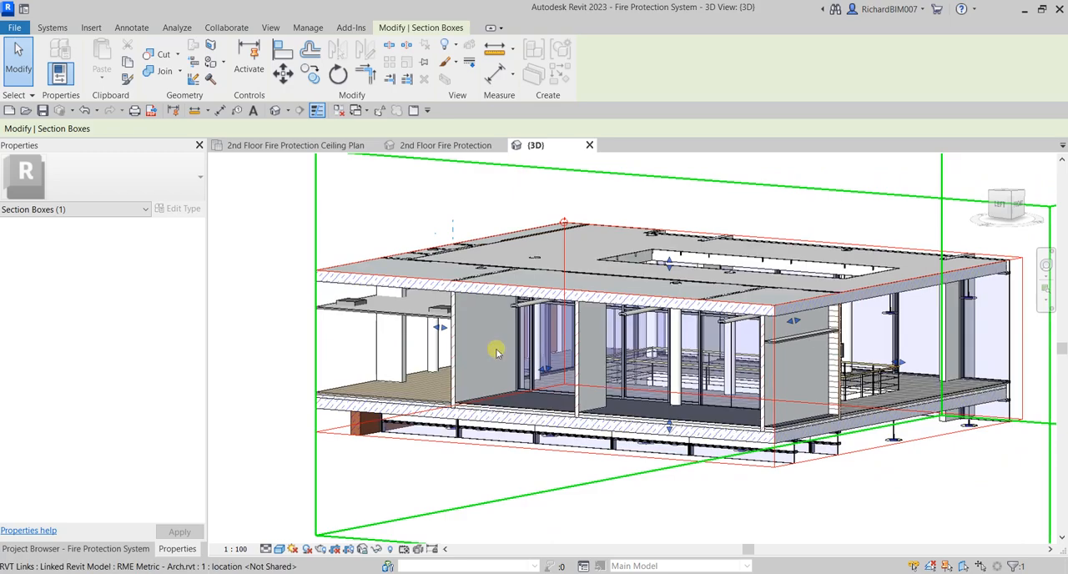
Select the suspended grid ceiling inside the linked architectural model and check its height offset from level
key("Tab")
left_click(412, 314)
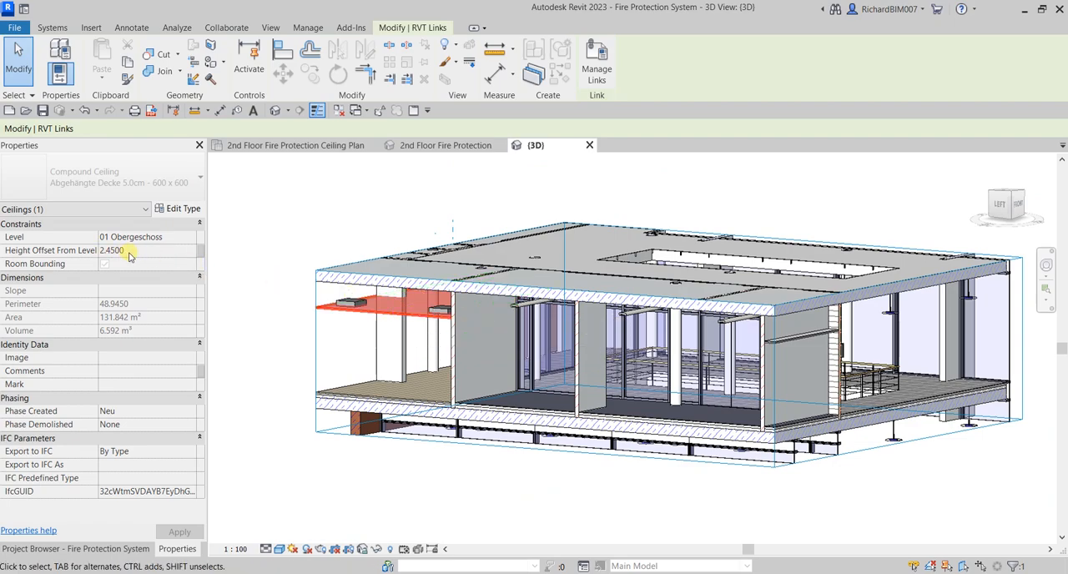
left_click(394, 185)
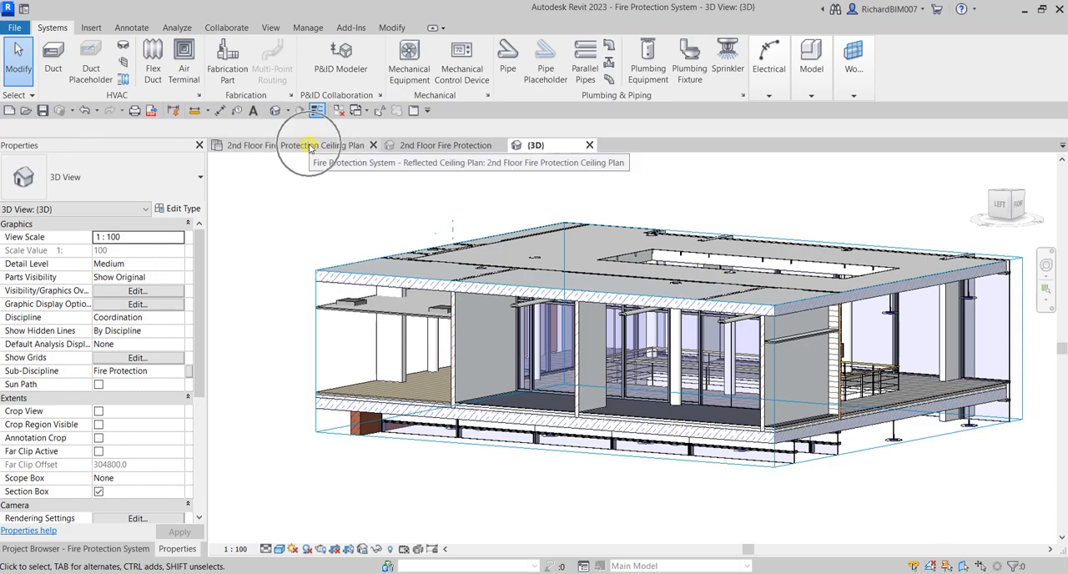
Return to the 2nd Floor Fire Protection Ceiling Plan and enable the Architecture tab and tools in the user interface options
left_click(311, 146)
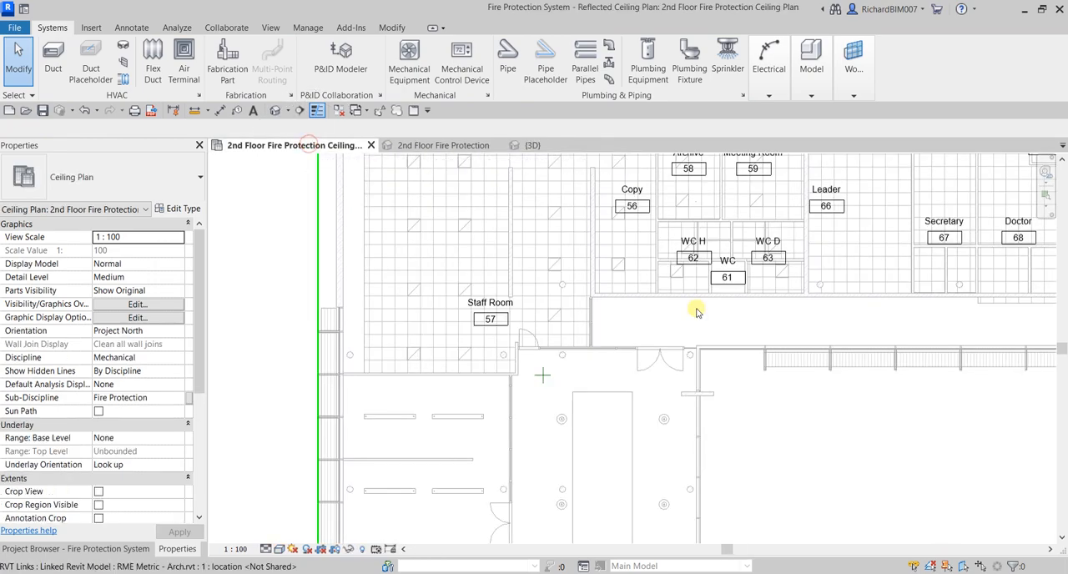
scroll(705, 417, "down", 1)
middle_click_drag(700, 435, 633, 397)
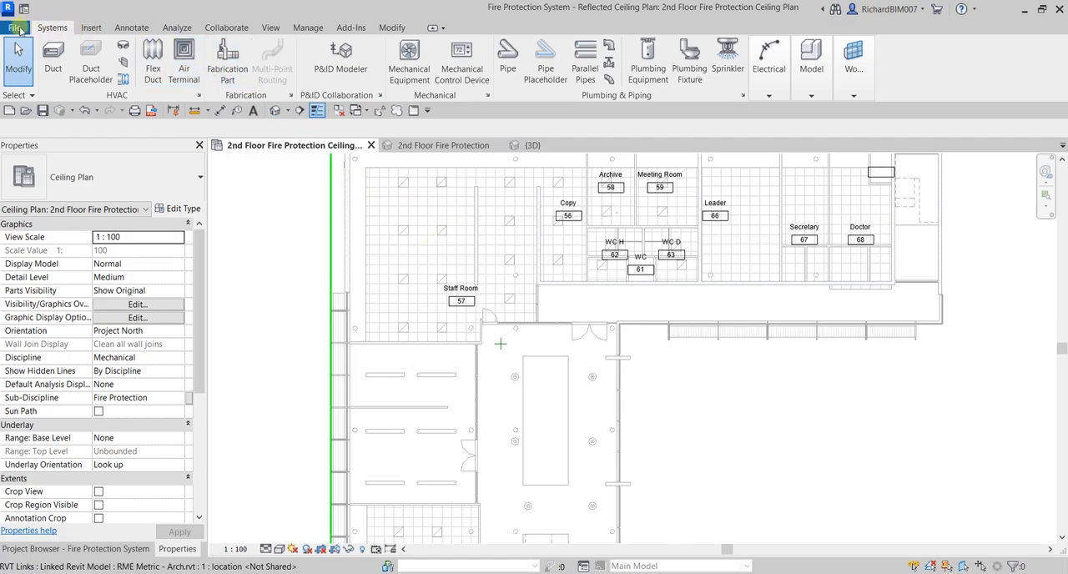
left_click(22, 28)
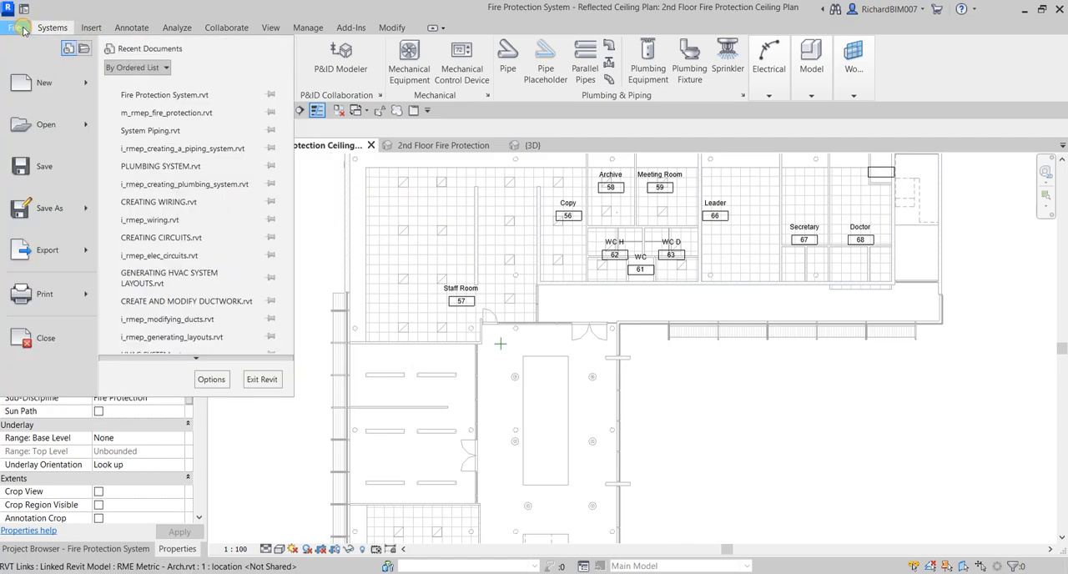
scroll(192, 275, "down", 1)
left_click(211, 379)
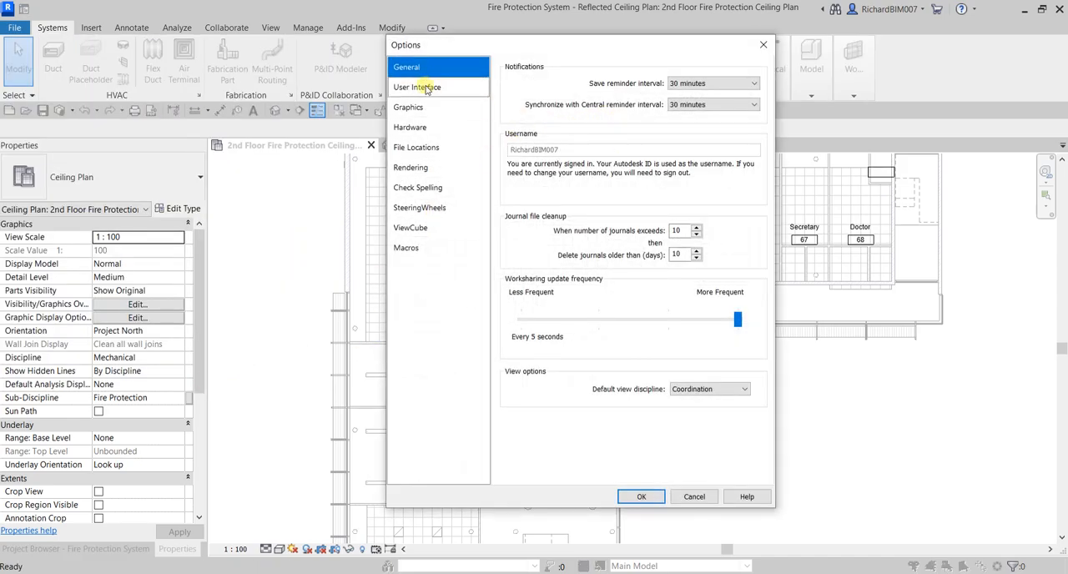
left_click(422, 88)
left_click(598, 124)
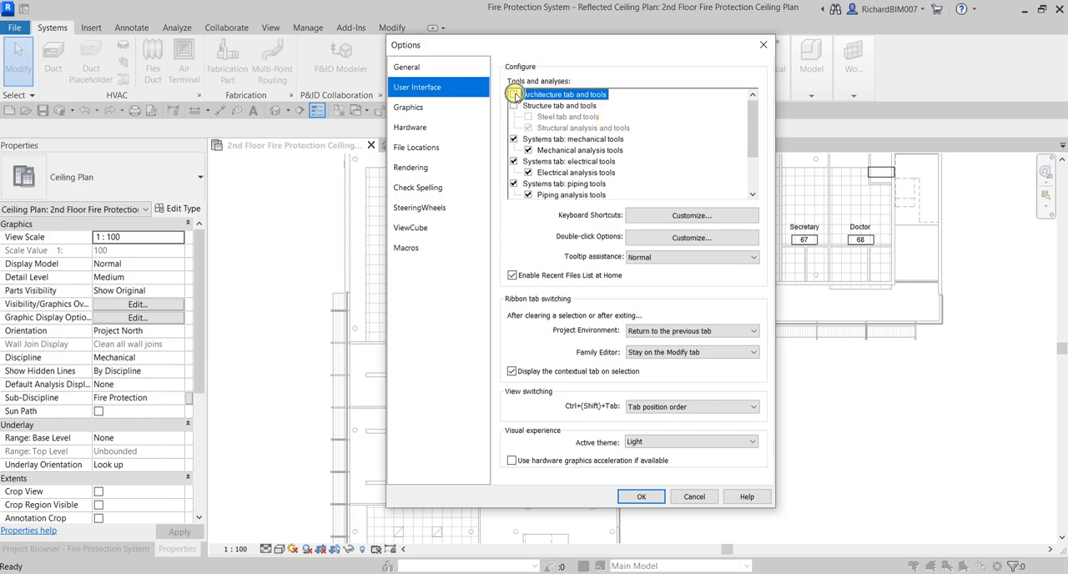
left_click(514, 94)
left_click(642, 497)
left_click(641, 497)
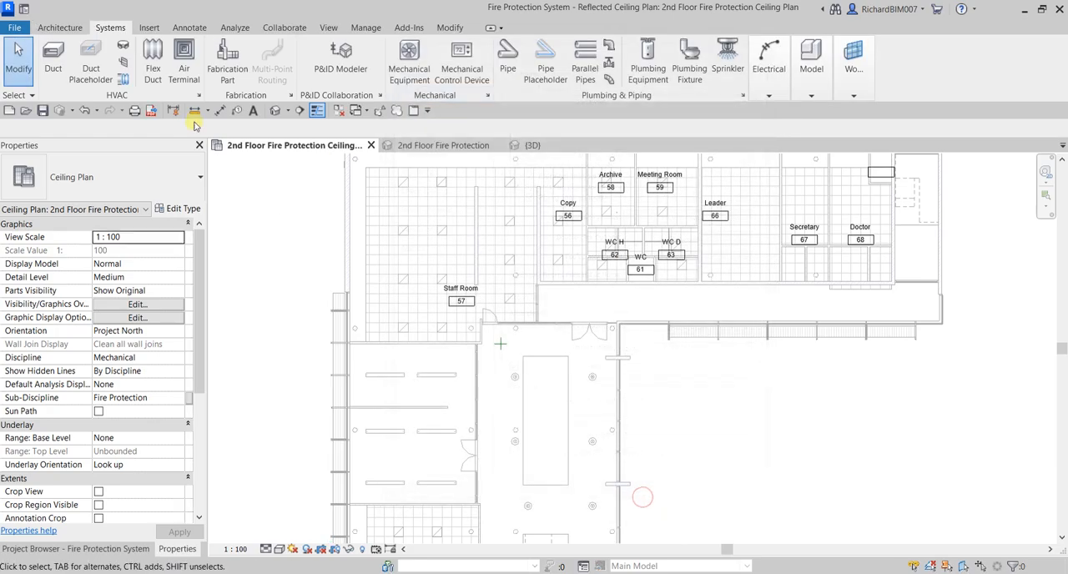
Start a sketched 600 x 600mm Grid compound ceiling on Level 2, with boundary lines picked from existing edges
left_click(66, 32)
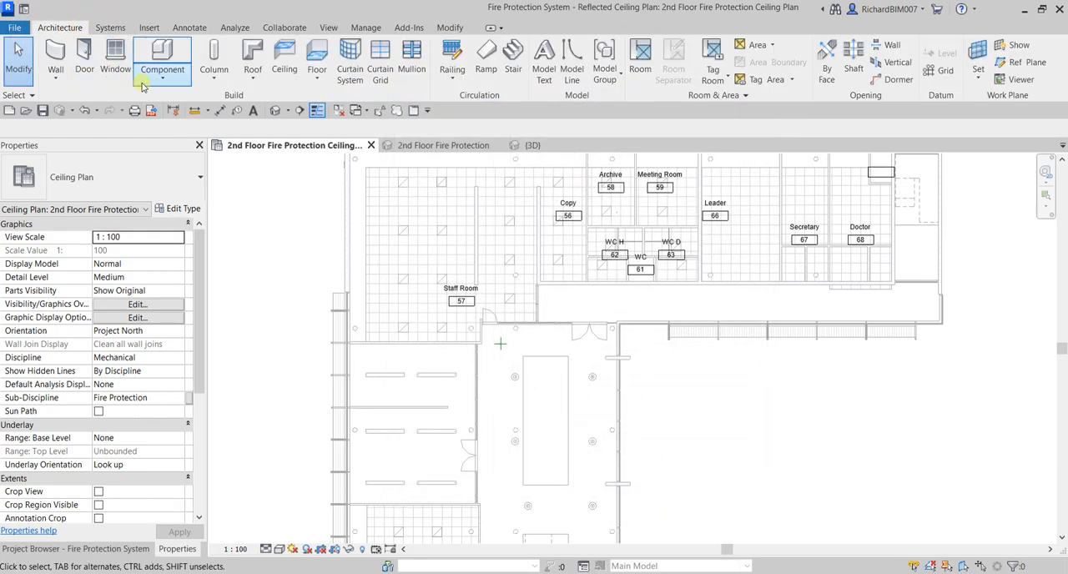
left_click(285, 51)
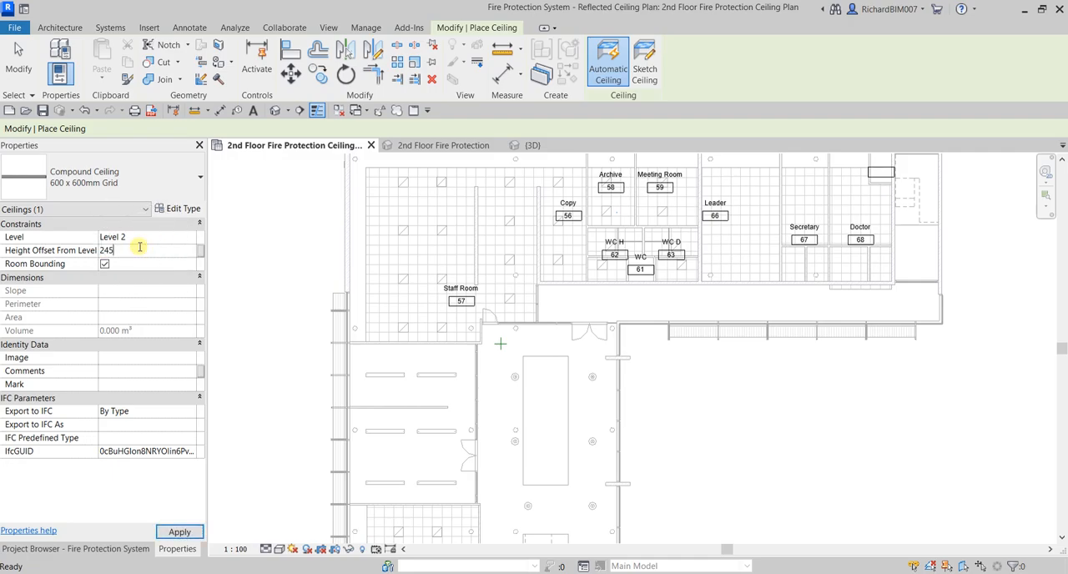
left_click(161, 192)
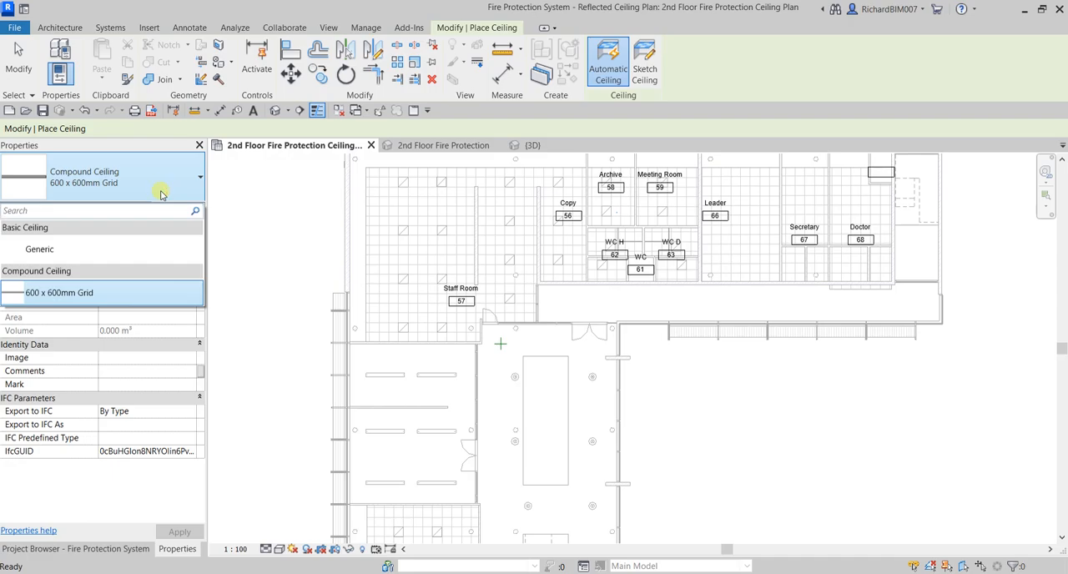
scroll(567, 343, "up", 4)
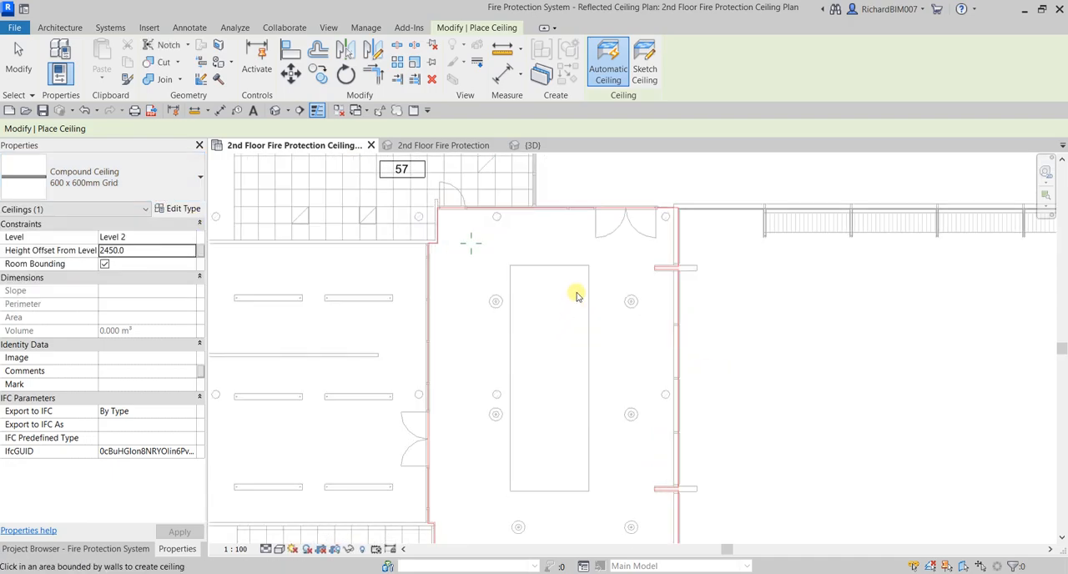
left_click(649, 65)
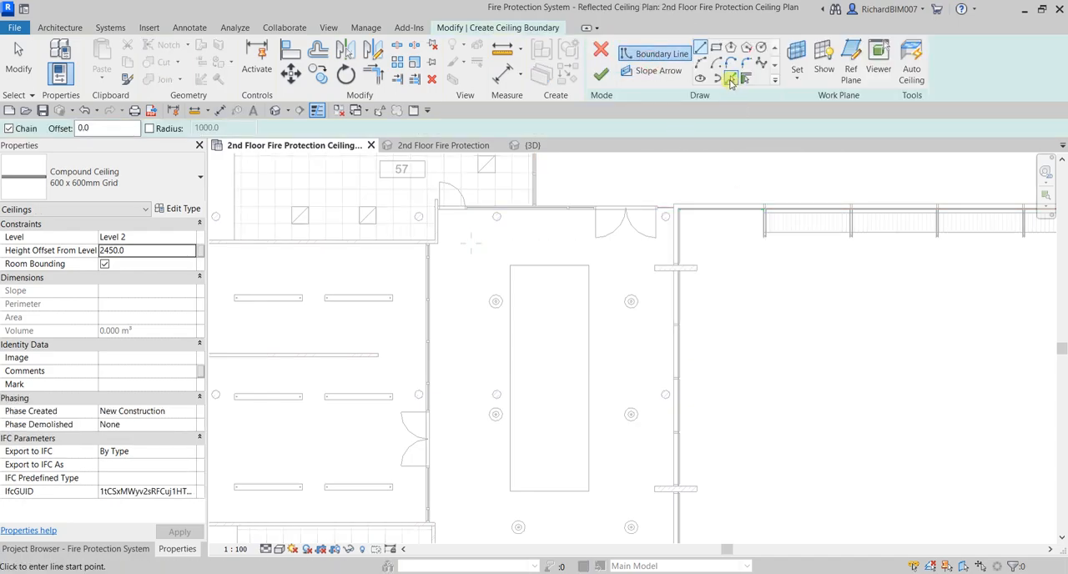
left_click(731, 80)
Pick the wall and curtain wall edges at the corridor corner beside Staff Room 57 as ceiling boundary lines
scroll(432, 232, "up", 2)
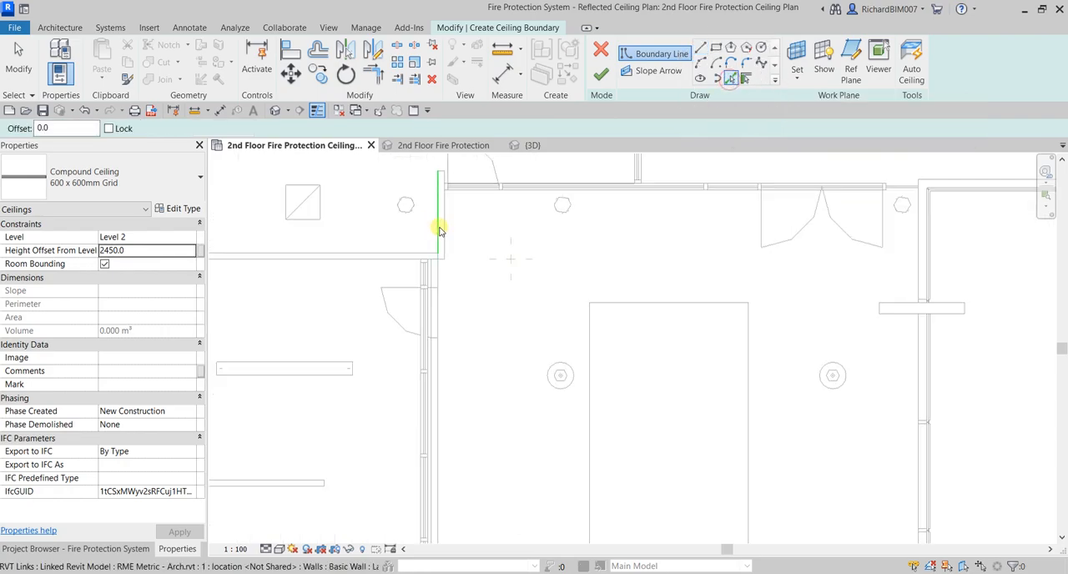
scroll(488, 198, "up", 2)
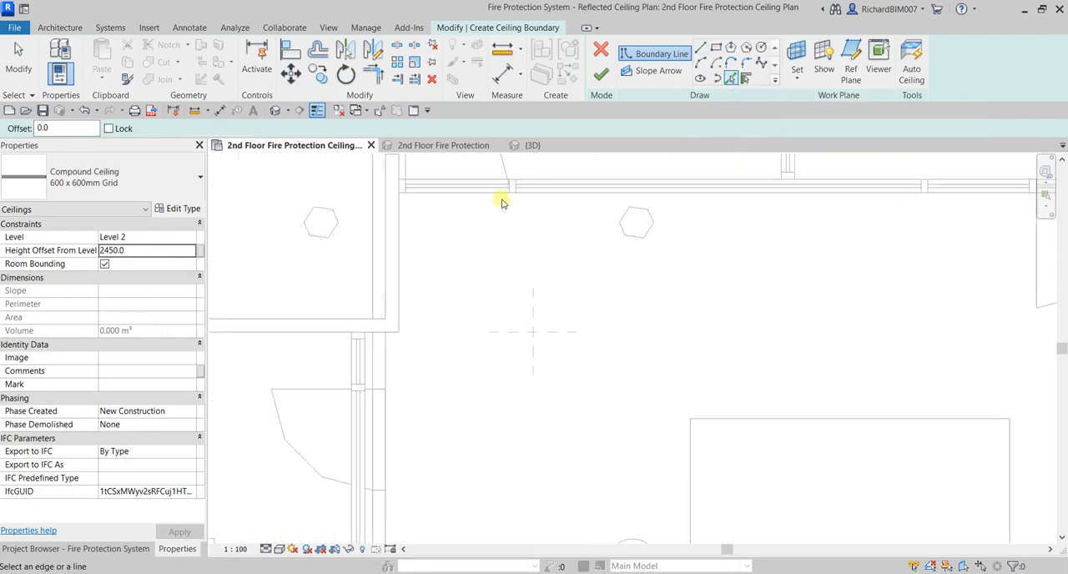
left_click(495, 199)
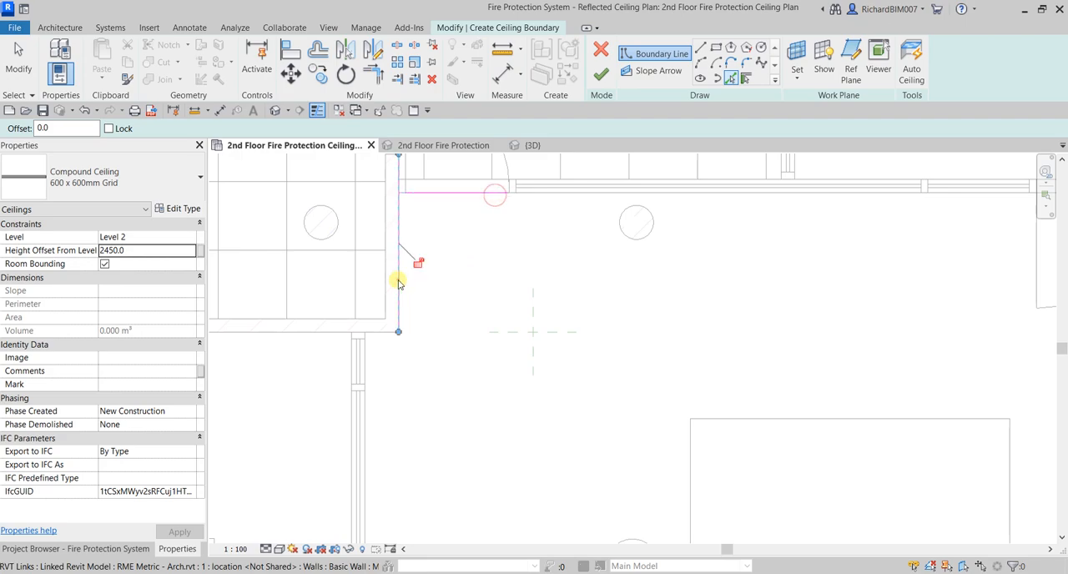
left_click(364, 364)
scroll(388, 394, "up", 3)
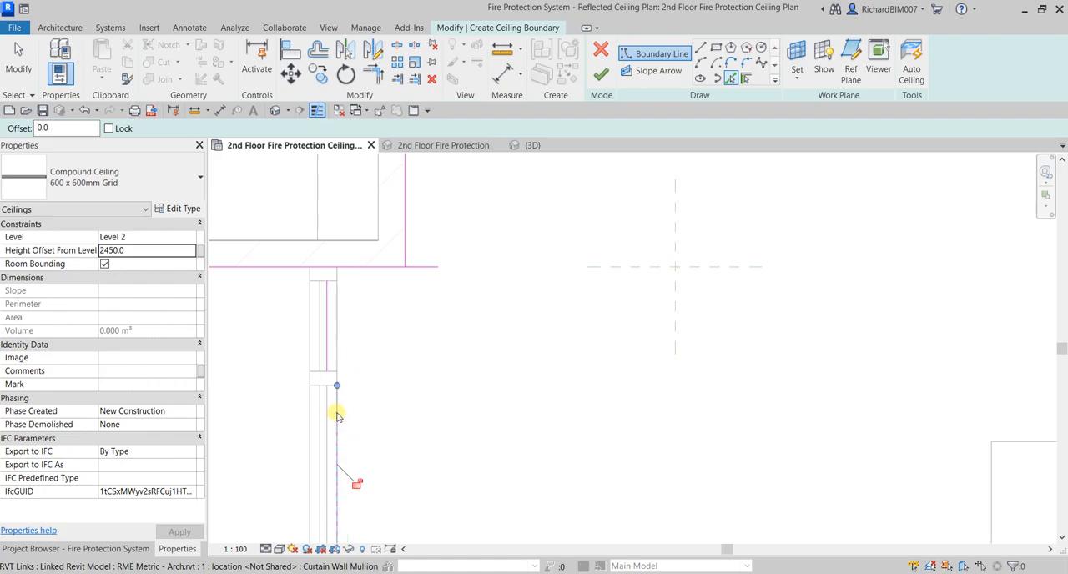
scroll(423, 312, "down", 4)
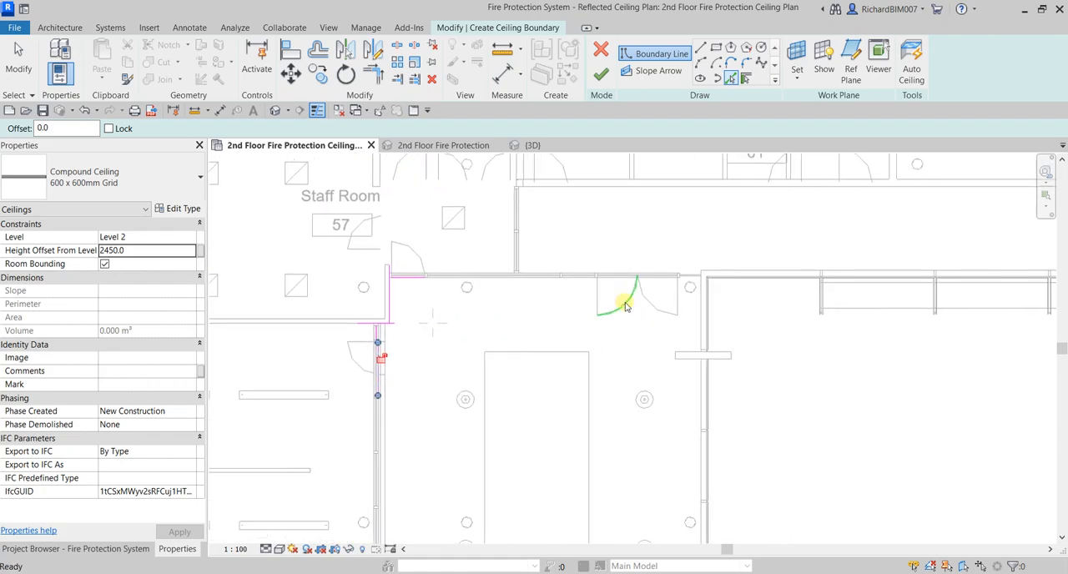
Pick the inner edges of the bay projecting east of the corridor and the curtain wall edge just south of it as boundary lines
scroll(689, 321, "up", 3)
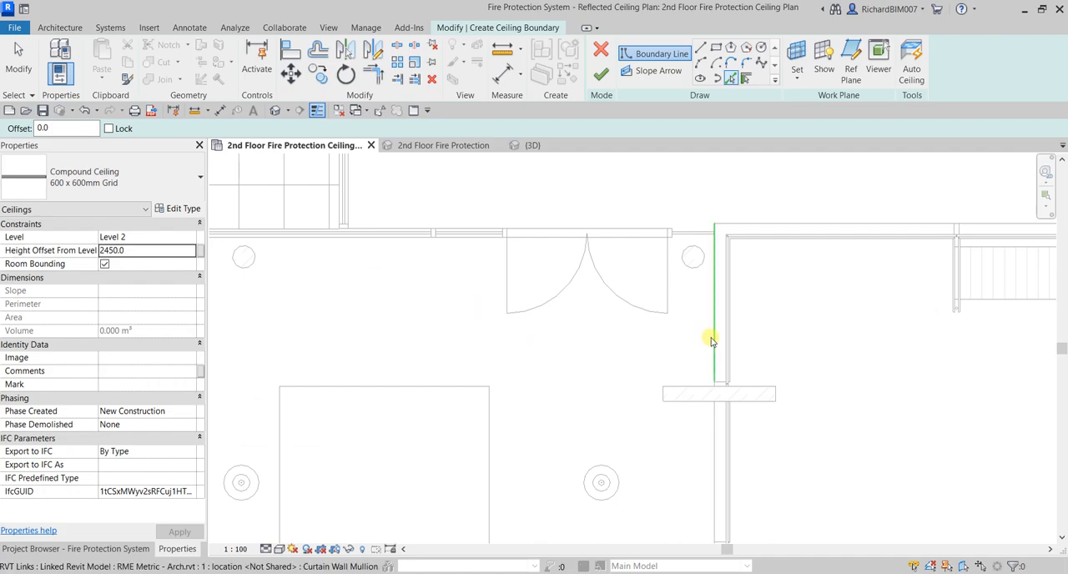
scroll(706, 348, "down", 6)
middle_click_drag(737, 480, 770, 98)
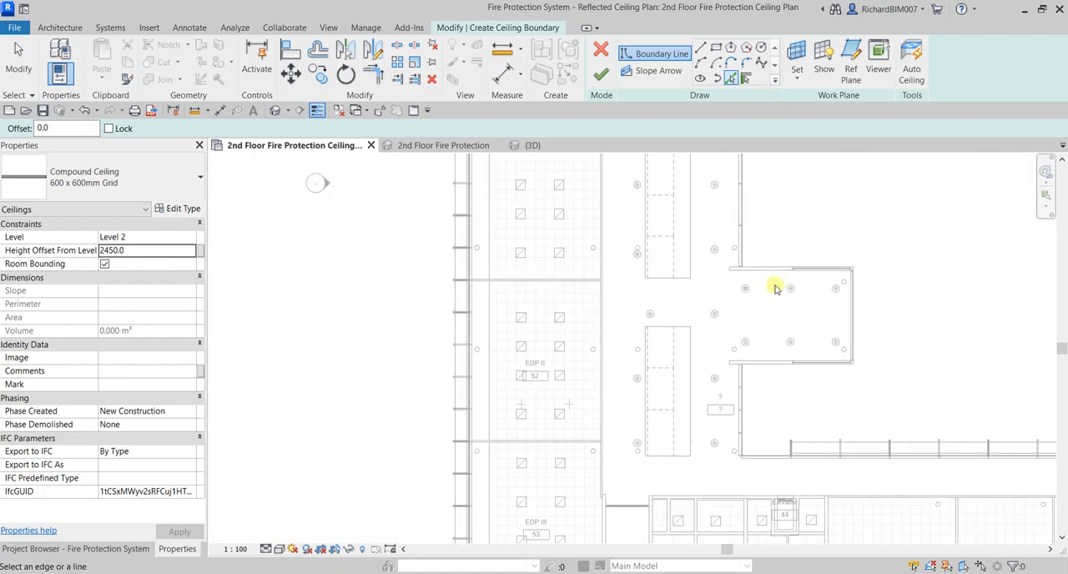
scroll(793, 298, "up", 3)
left_click(757, 253)
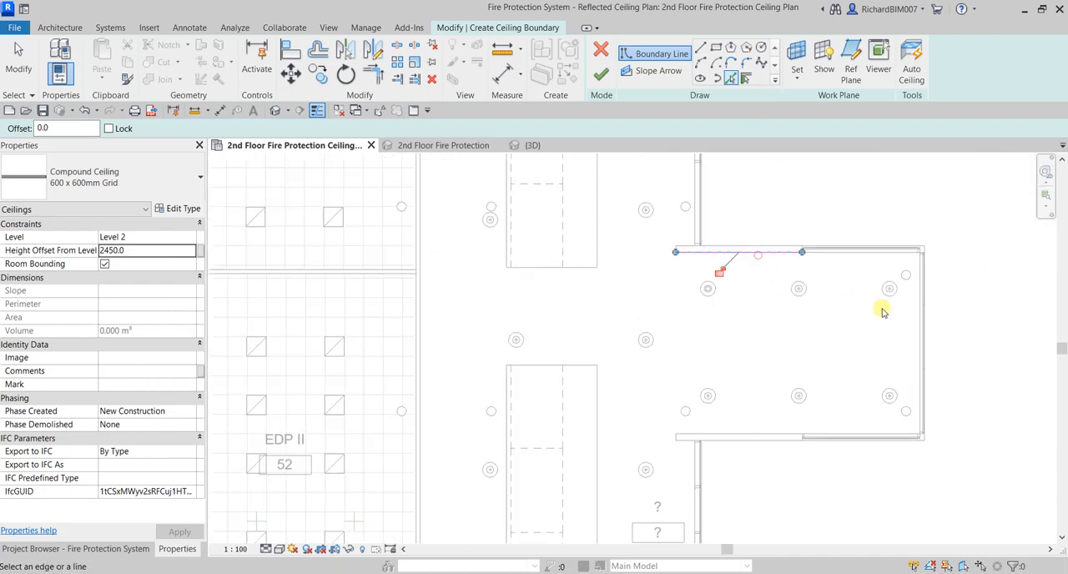
scroll(917, 337, "up", 2)
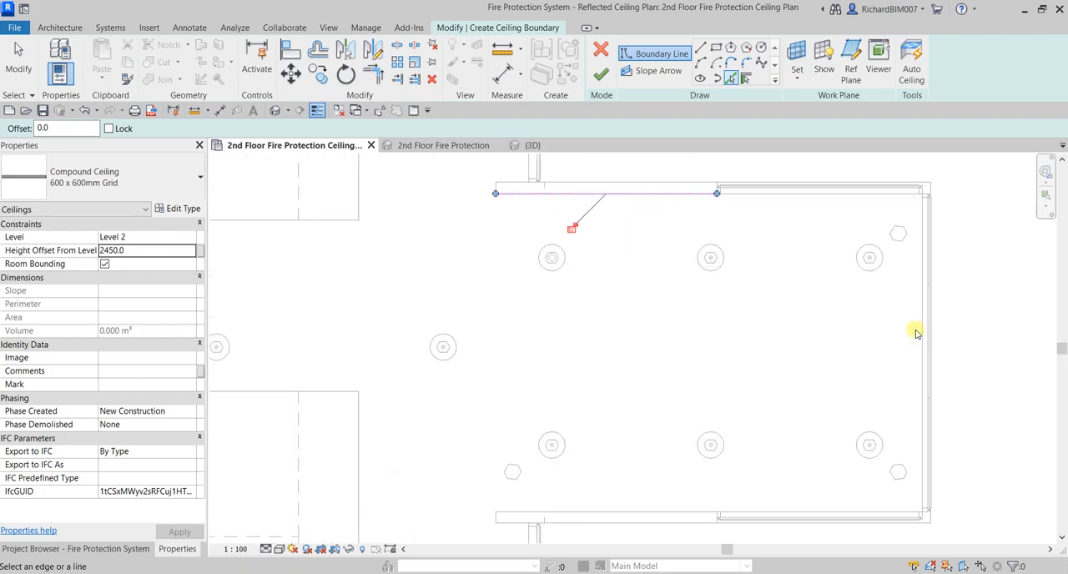
left_click(917, 337)
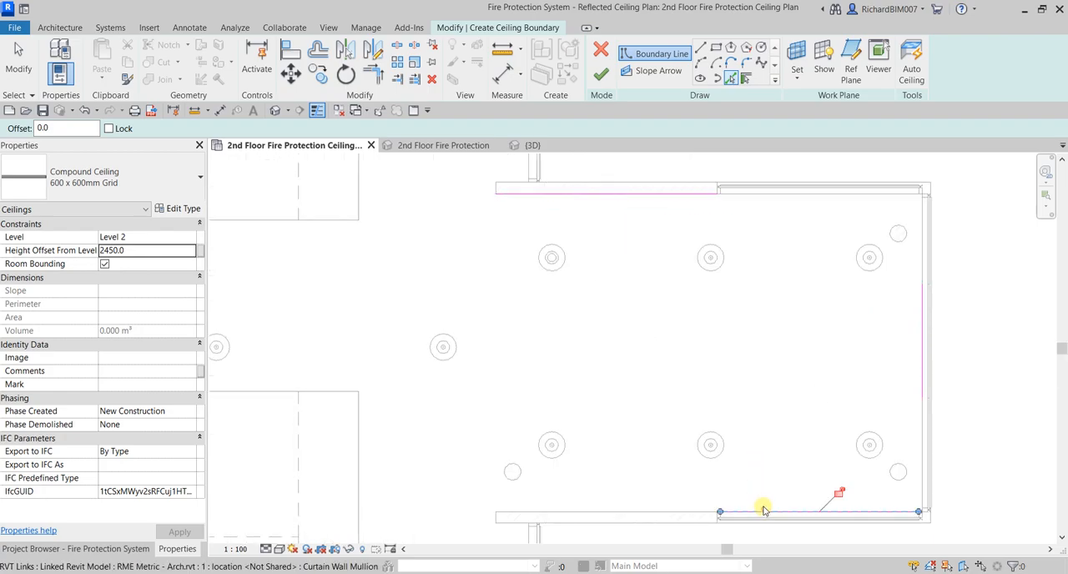
middle_click_drag(763, 510, 772, 195)
left_click(535, 310)
Pick the outer edge of the southern corridor and the room wall edge near Elevator 44 as boundary lines
scroll(624, 312, "down", 4)
scroll(603, 304, "down", 4)
scroll(690, 360, "down", 3)
middle_click_drag(642, 314, 602, 352)
scroll(602, 351, "up", 2)
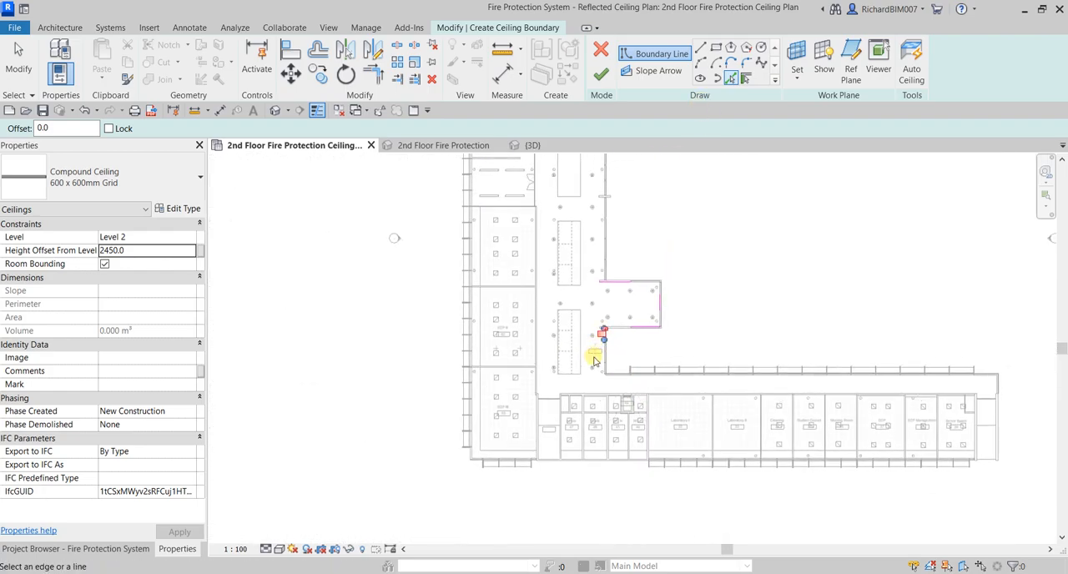
scroll(584, 315, "up", 5)
scroll(643, 446, "up", 2)
scroll(625, 418, "up", 4)
left_click(604, 393)
scroll(689, 432, "down", 3)
scroll(598, 445, "up", 2)
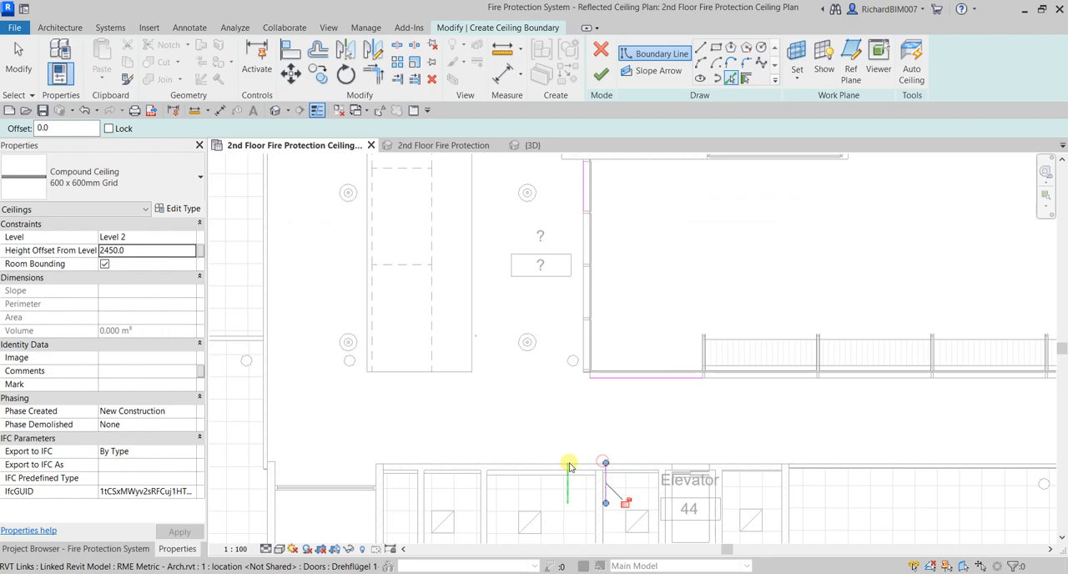
scroll(569, 467, "up", 3)
left_click(586, 462)
Pick the wall and curtain panel edges around the glazed recess at the southern corridor's west end as boundary lines
scroll(550, 442, "down", 2)
middle_click_drag(450, 398, 759, 289)
scroll(581, 372, "up", 5)
left_click(672, 345)
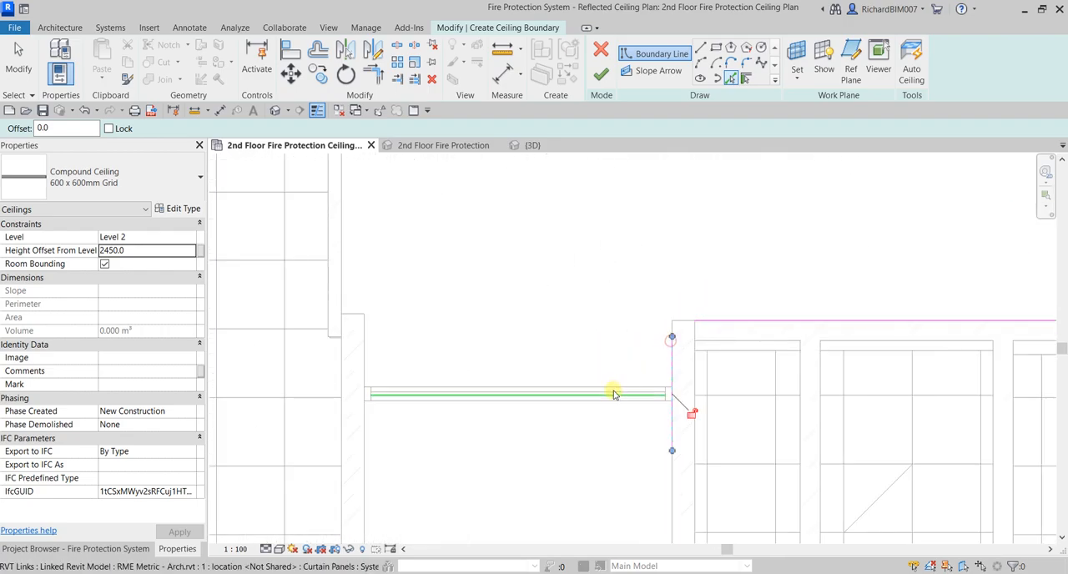
left_click(613, 389)
left_click(367, 344)
left_click(348, 284)
Pick the curtain wall, wall and glazed recess edges at the southern corridor's east end, and finish picking boundary lines
scroll(424, 325, "up", 1)
scroll(432, 322, "down", 8)
middle_click_drag(753, 302, 274, 369)
scroll(762, 362, "up", 6)
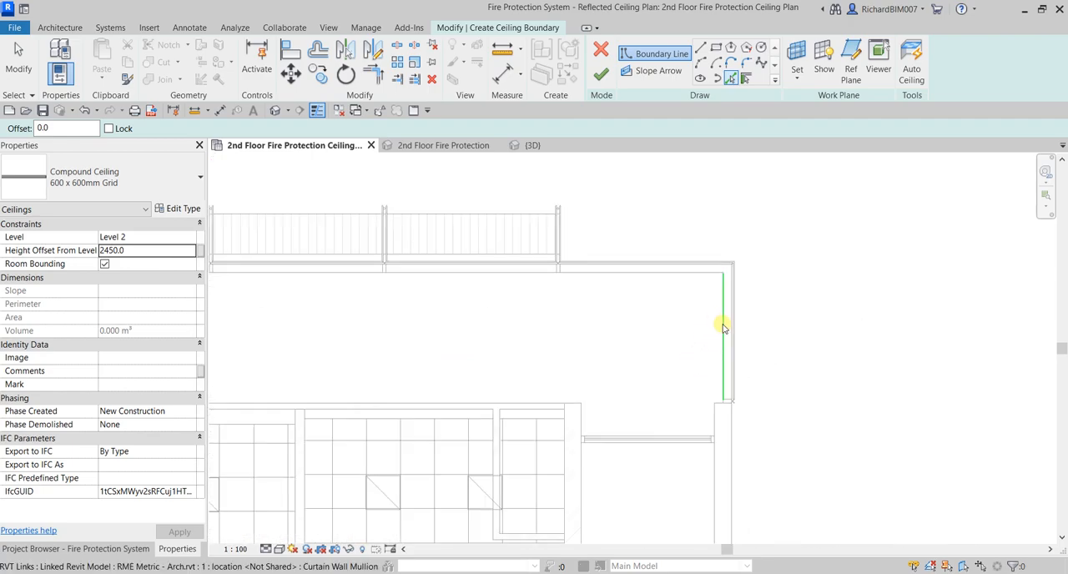
scroll(708, 405, "up", 5)
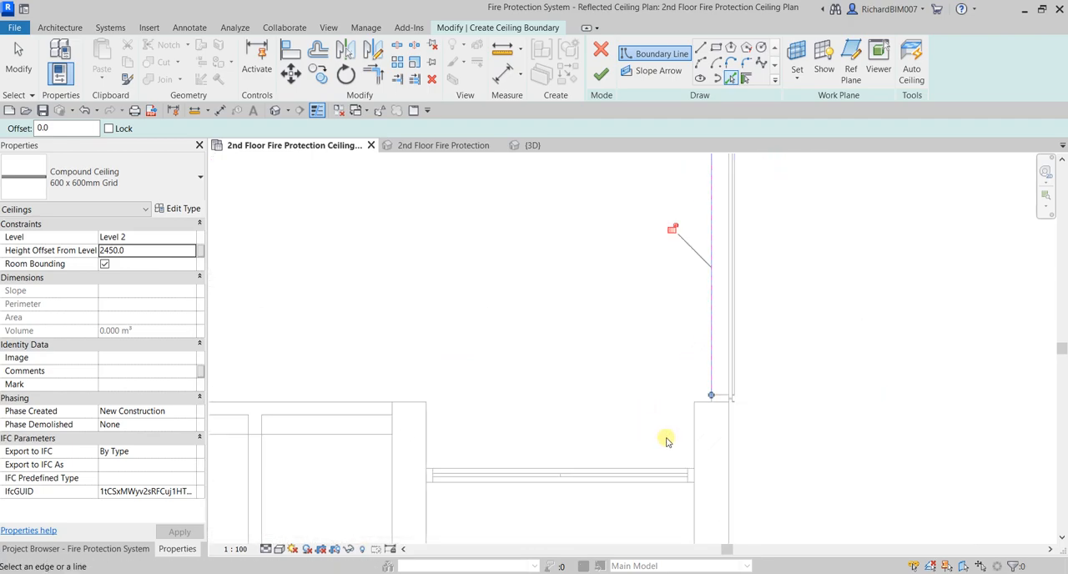
left_click(705, 421)
scroll(706, 417, "up", 2)
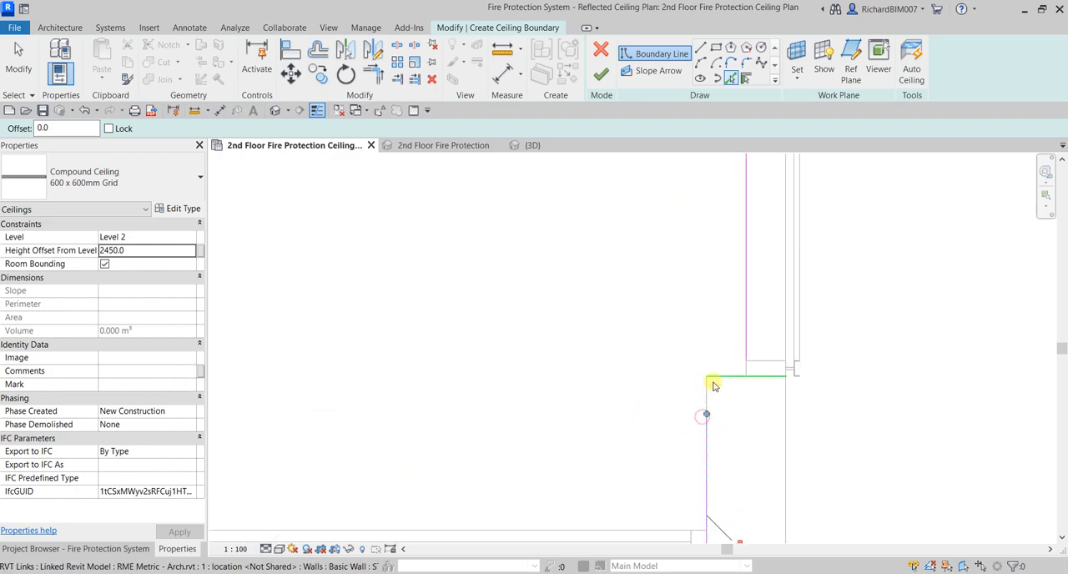
left_click(720, 377)
scroll(589, 427, "down", 3)
middle_click_drag(588, 427, 750, 377)
left_click(595, 412)
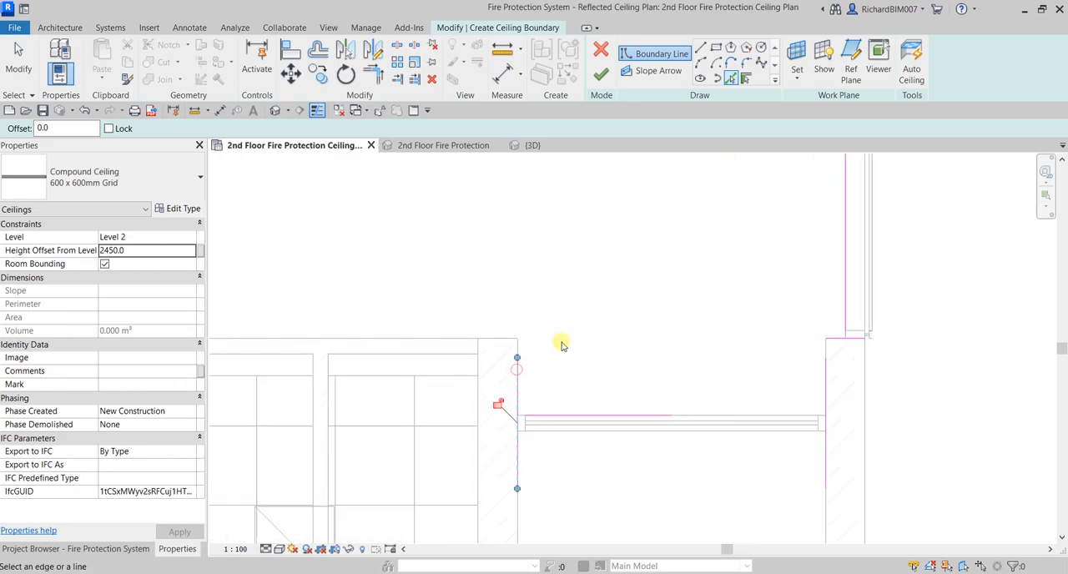
left_click(517, 342)
scroll(517, 340, "down", 1)
key("Escape")
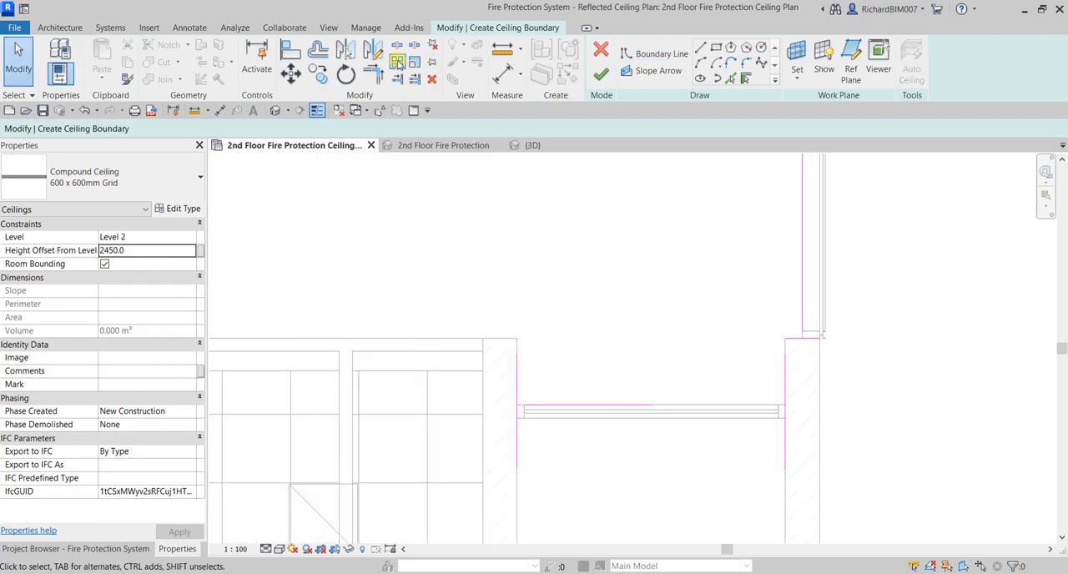
Trim the boundary lines around the east-end recess into corners with Trim/Extend to Corner, and turn off Thin Lines
left_click(373, 75)
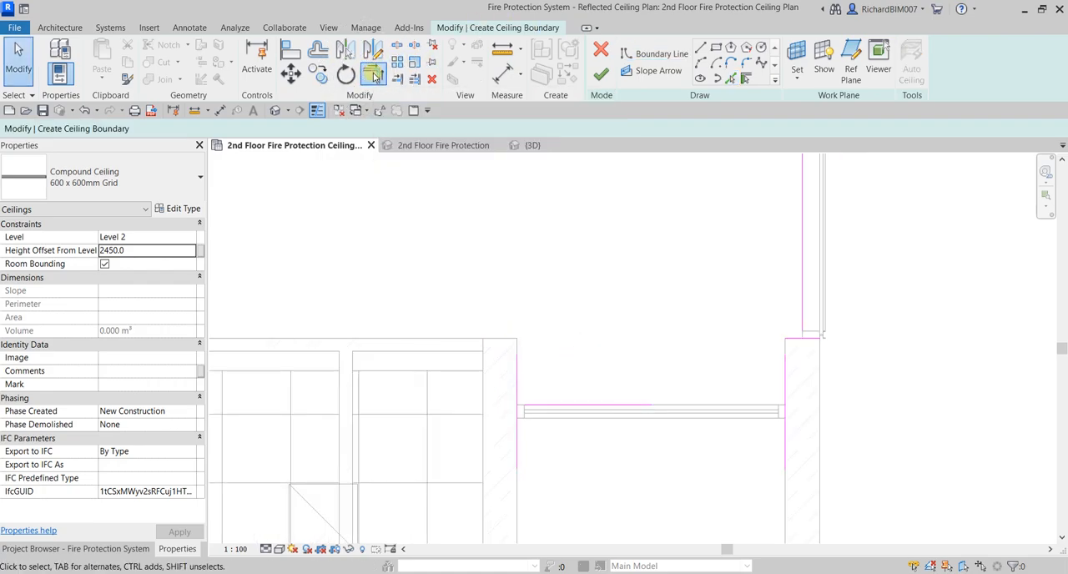
left_click(614, 406)
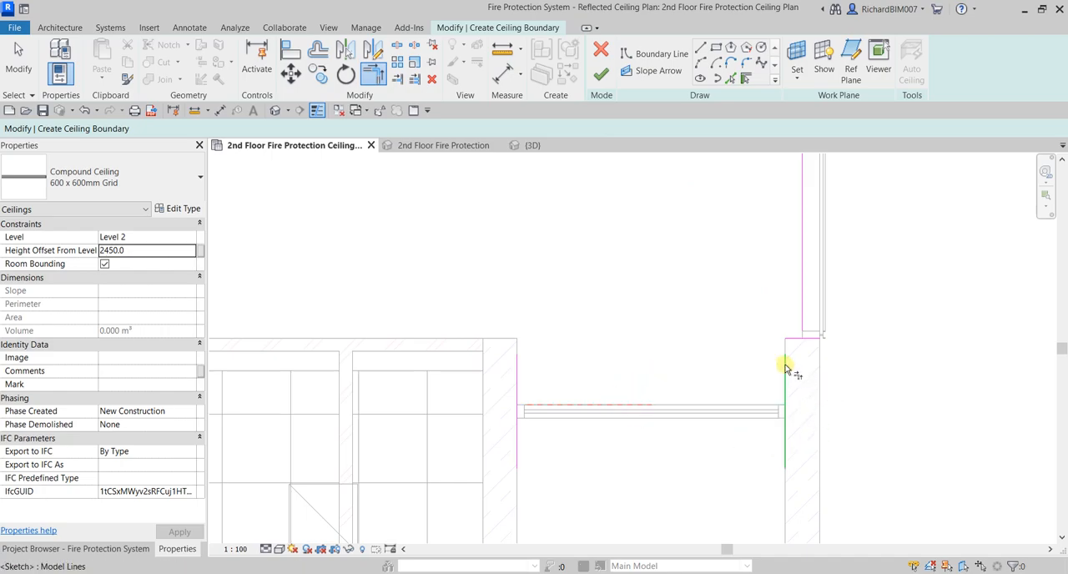
left_click(722, 412)
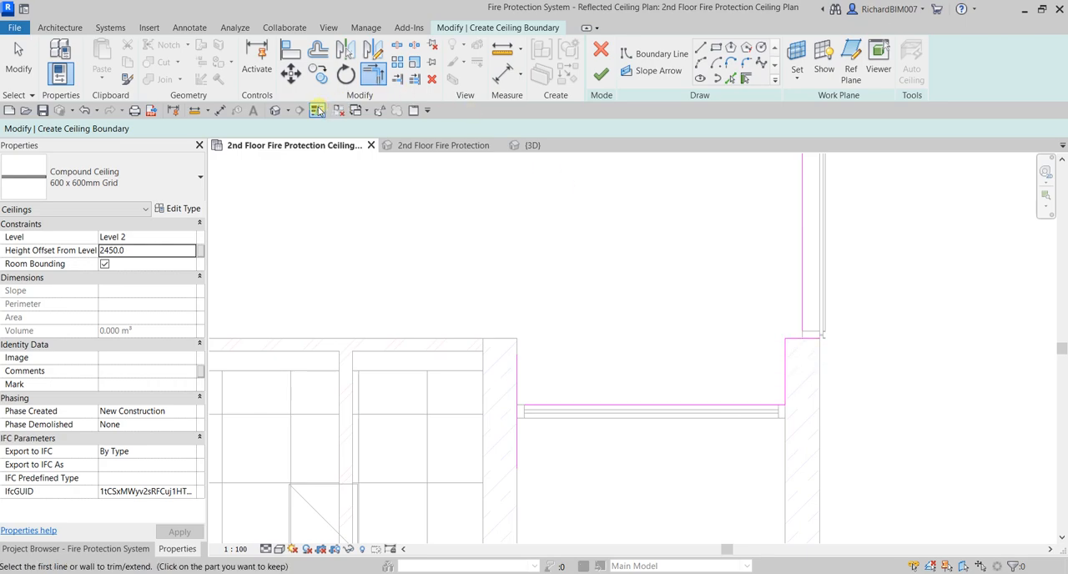
left_click(317, 112)
left_click(797, 339)
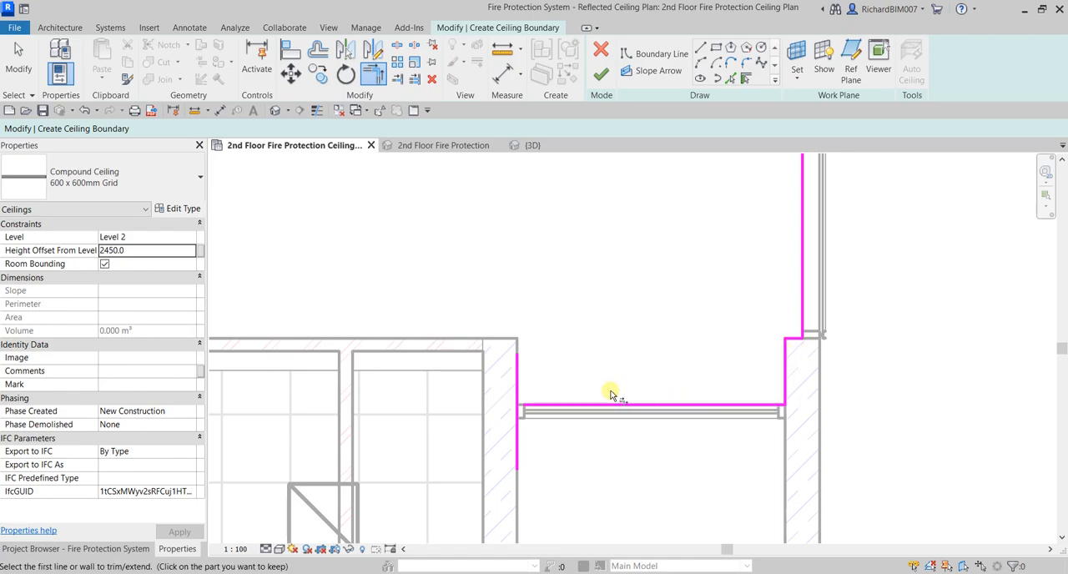
left_click(544, 404)
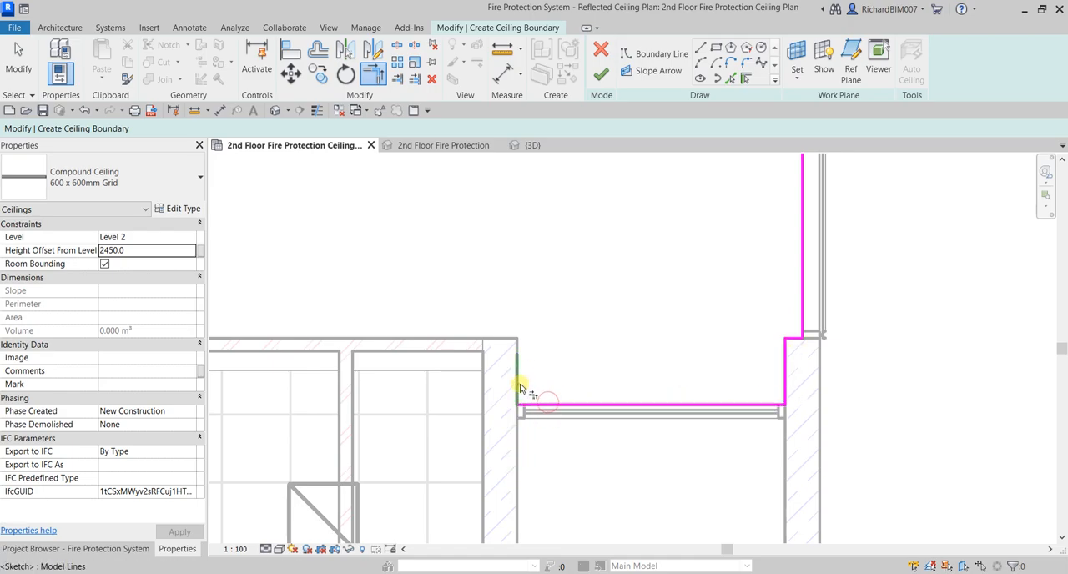
left_click(518, 385)
Extend the east-end boundary line and the southern corridor's outer boundary line to meet in a corner
scroll(665, 336, "down", 5)
middle_click_drag(579, 255, 740, 264)
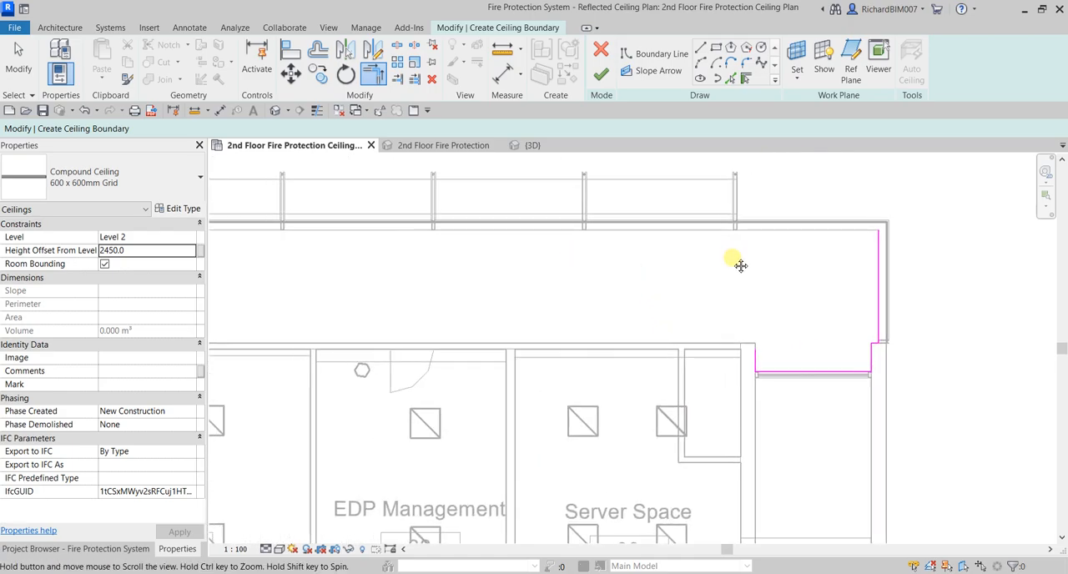
left_click(876, 267)
scroll(782, 286, "down", 4)
middle_click_drag(491, 292, 880, 302)
middle_click_drag(664, 319, 967, 317)
scroll(668, 301, "down", 1)
scroll(449, 289, "down", 1)
scroll(347, 284, "up", 2)
left_click(333, 257)
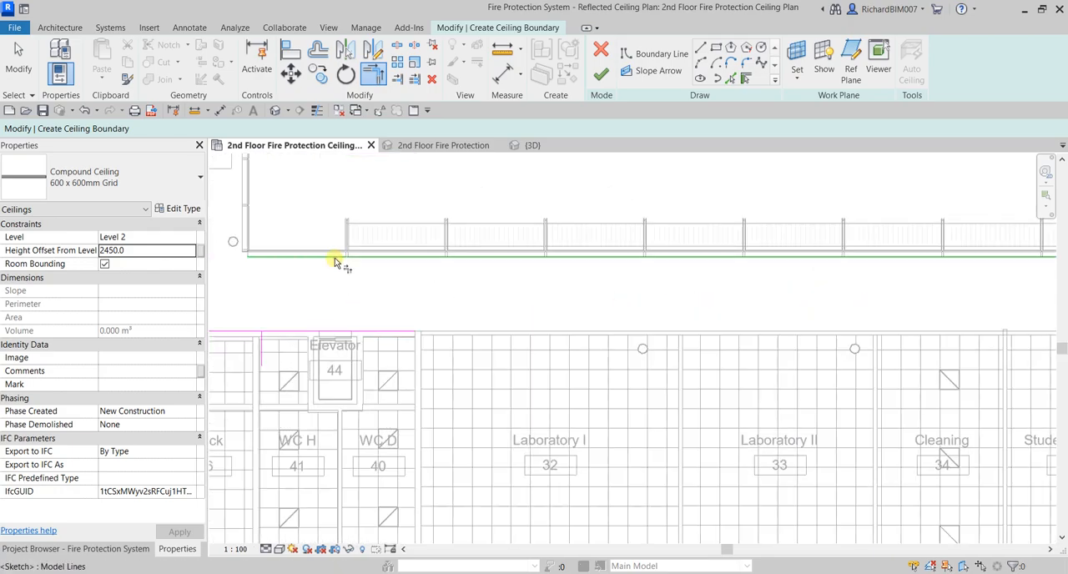
Join the corridor's room-side wall boundary line near Elevator 44 to the recess edge beside Server Space
left_click(398, 332)
scroll(557, 313, "down", 3)
middle_click_drag(894, 332, 343, 334)
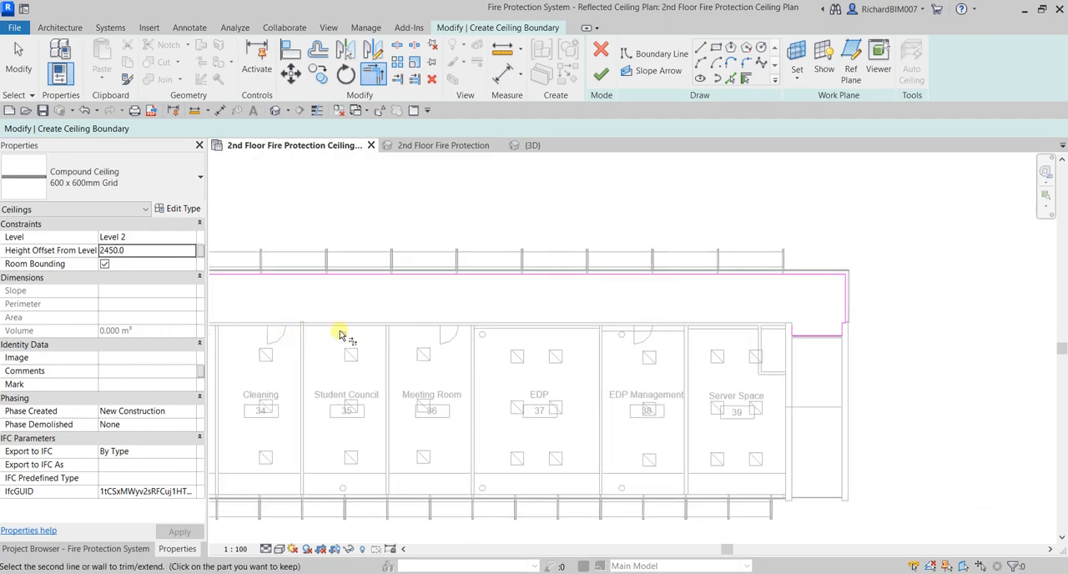
scroll(767, 342, "up", 4)
scroll(794, 312, "up", 2)
left_click(824, 305)
Trim the wall and glazing boundary lines around the west-end recess into connected corners
scroll(728, 337, "down", 4)
scroll(869, 316, "up", 3)
scroll(693, 336, "up", 5)
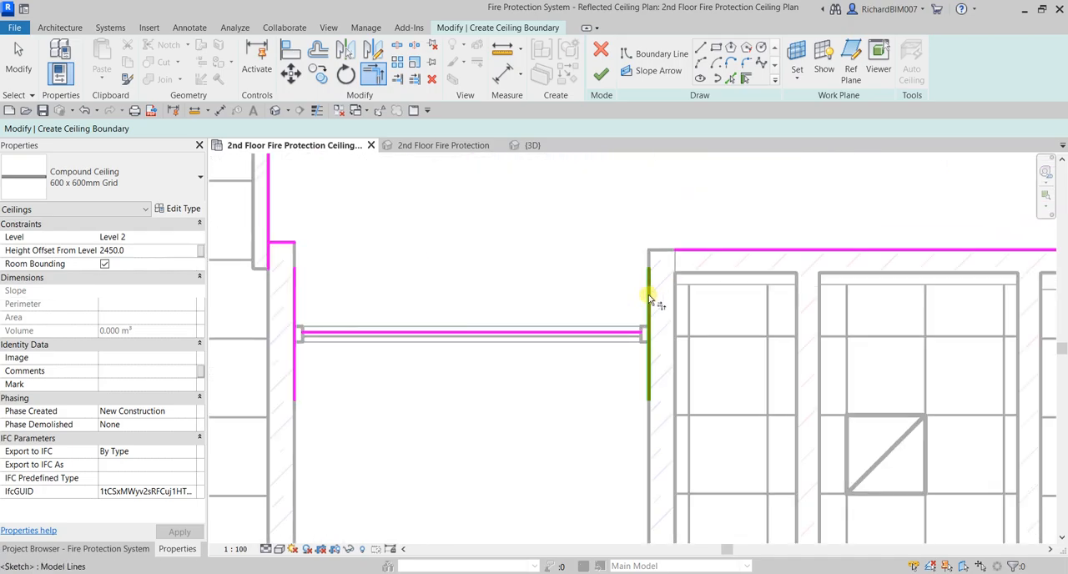
left_click(705, 256)
left_click(612, 331)
left_click(648, 291)
left_click(309, 334)
left_click(296, 300)
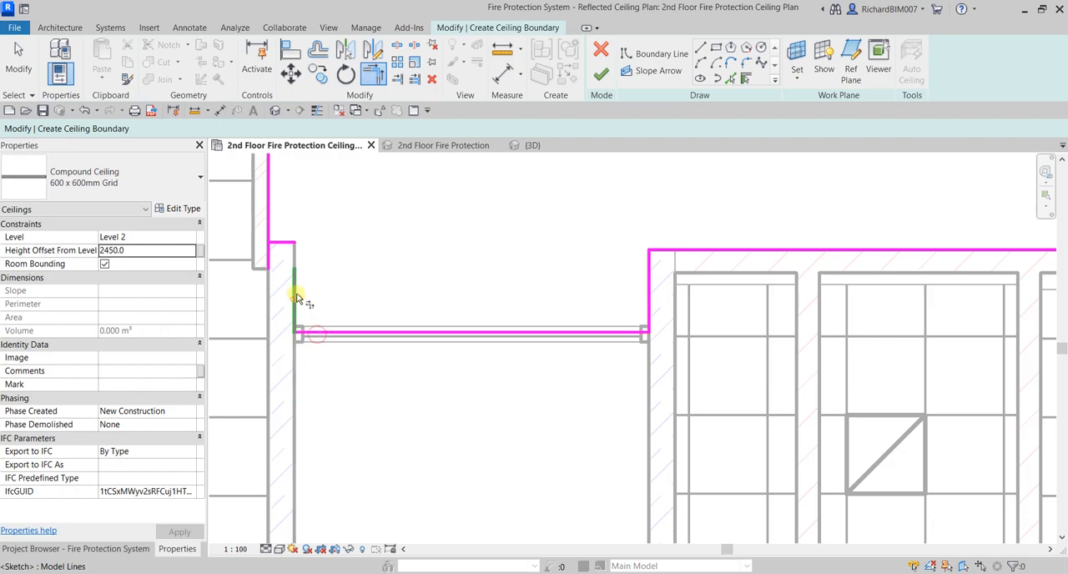
left_click(294, 288)
left_click(281, 245)
Join the southern corridor's outer boundary line to the curtain wall line, and that line to the projecting bay's south edge
scroll(489, 293, "down", 4)
middle_click_drag(609, 325, 600, 377)
scroll(612, 525, "up", 5)
left_click(689, 502)
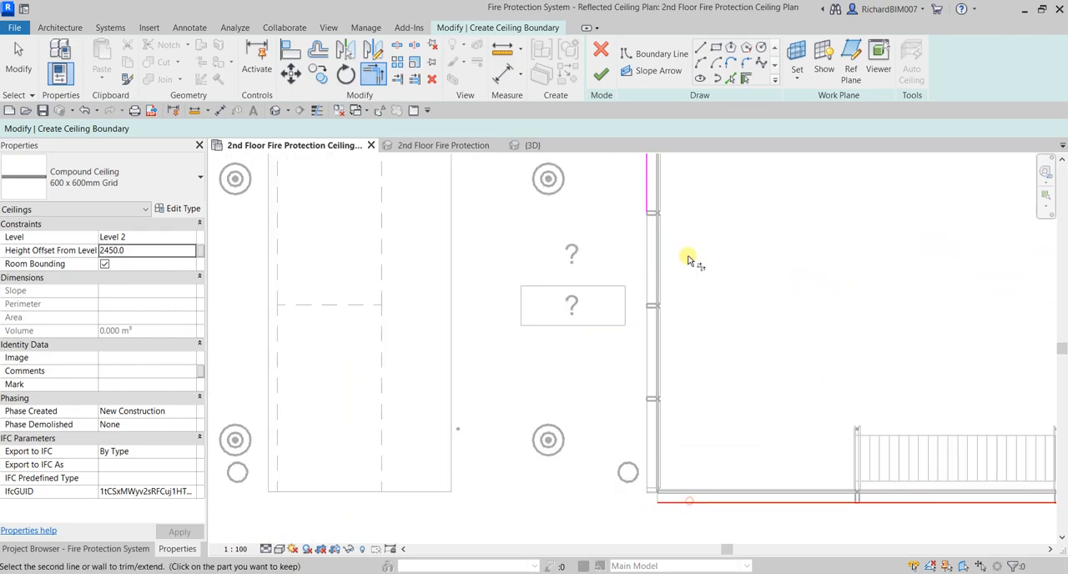
left_click(646, 194)
scroll(734, 297, "down", 2)
middle_click_drag(748, 249, 569, 506)
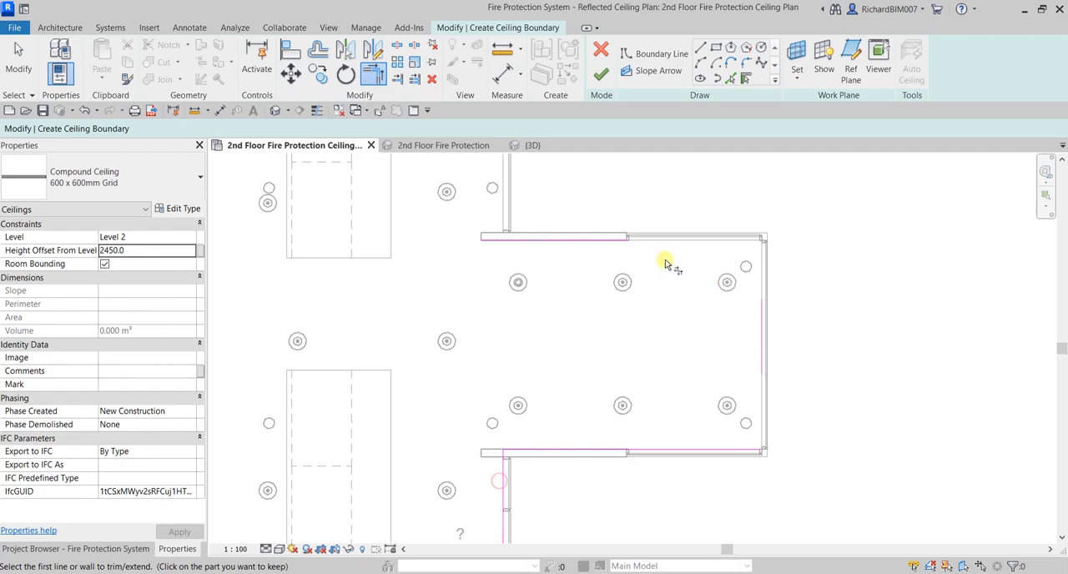
Trim the projecting bay's north, east and south boundary lines into connected corners
left_click(618, 239)
left_click(758, 323)
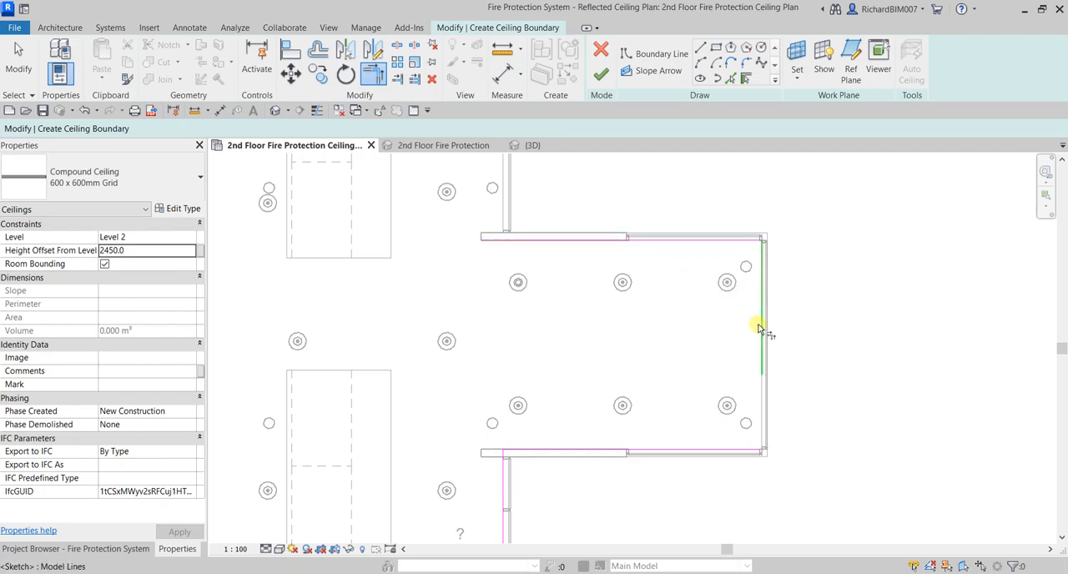
scroll(729, 337, "down", 1)
scroll(741, 408, "up", 3)
left_click(750, 455)
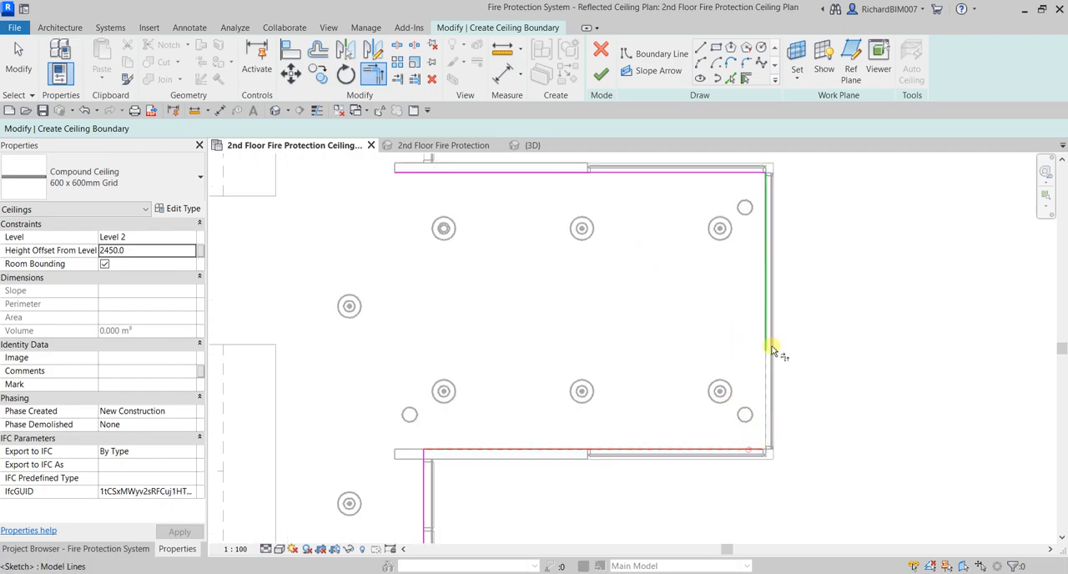
left_click(765, 342)
Join the projecting bay's north boundary line to the outer boundary line running up the corridor's east side
scroll(765, 358, "down", 2)
middle_click_drag(765, 358, 653, 438)
scroll(653, 438, "up", 1)
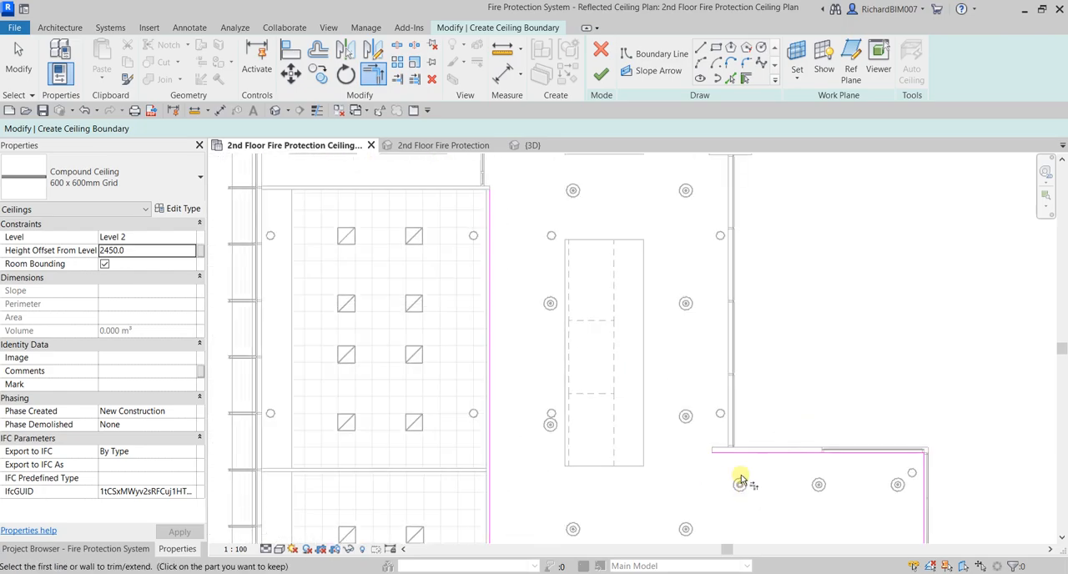
scroll(743, 484, "up", 1)
left_click(752, 451)
scroll(735, 466, "down", 2)
scroll(746, 465, "up", 1)
scroll(763, 353, "up", 1)
scroll(670, 331, "up", 1)
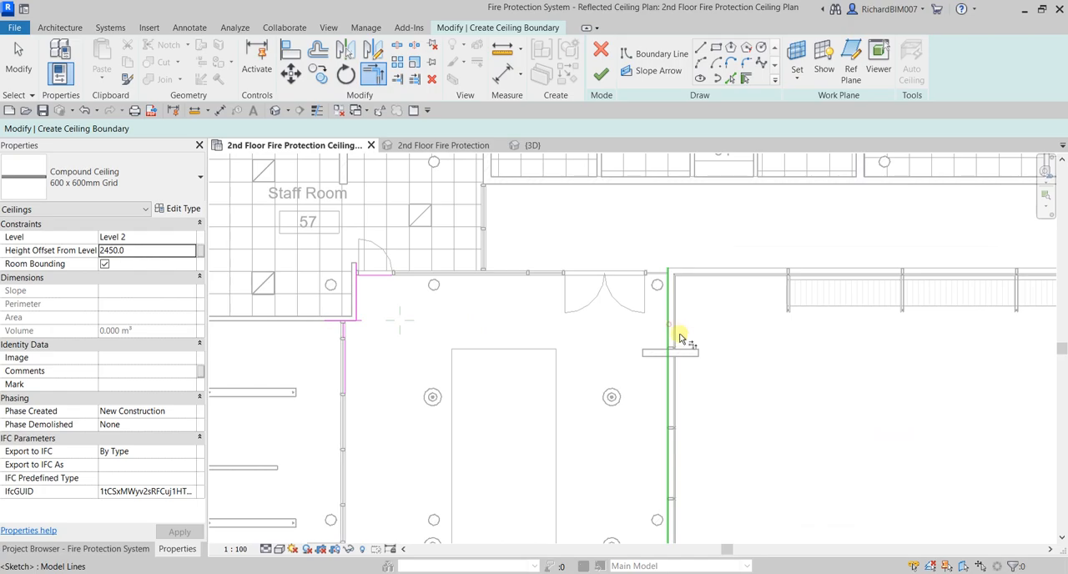
left_click(678, 334)
Add a boundary line along the north face of the wall between the grid-ceiling room and the glazed room, at its corridor end
scroll(718, 371, "down", 3)
middle_click_drag(719, 491, 726, 184)
scroll(594, 433, "down", 2)
mouse_move(591, 467)
middle_mouse_down()
mouse_move(602, 246)
mouse_move(582, 486)
middle_mouse_up()
scroll(579, 226, "up", 1)
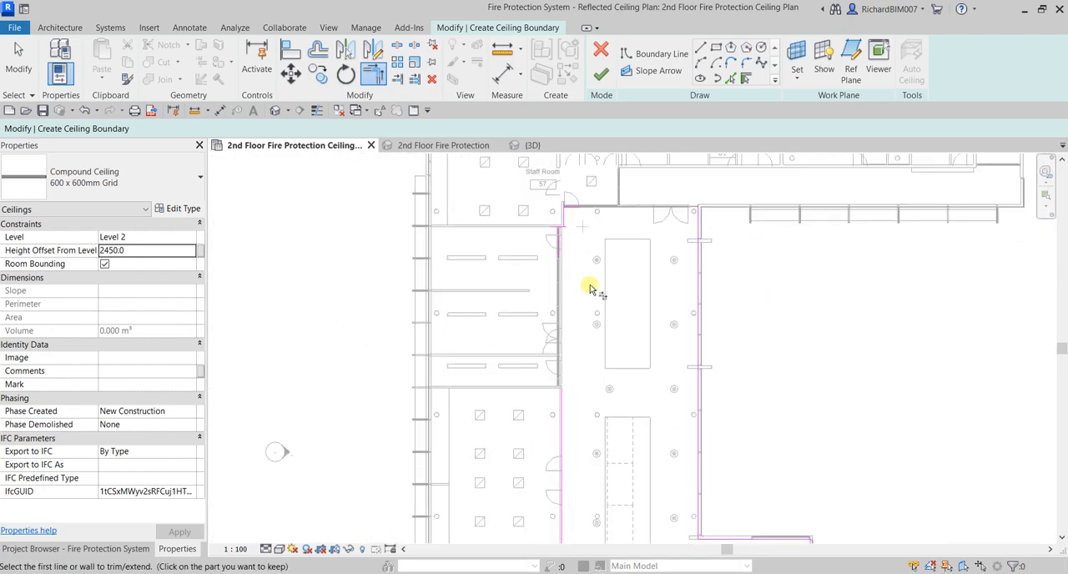
scroll(592, 372, "up", 2)
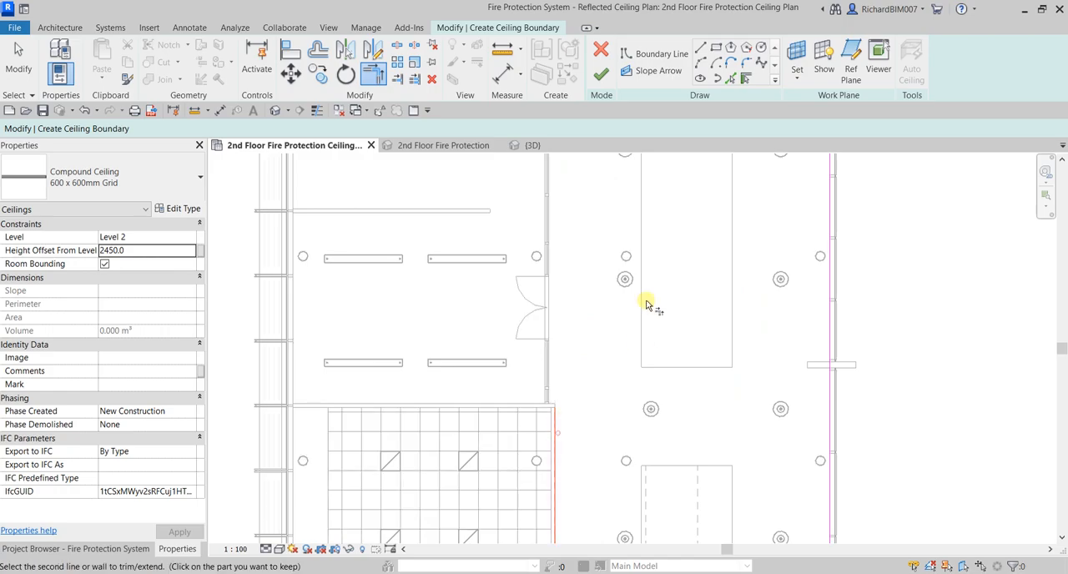
middle_click_drag(640, 342, 637, 449)
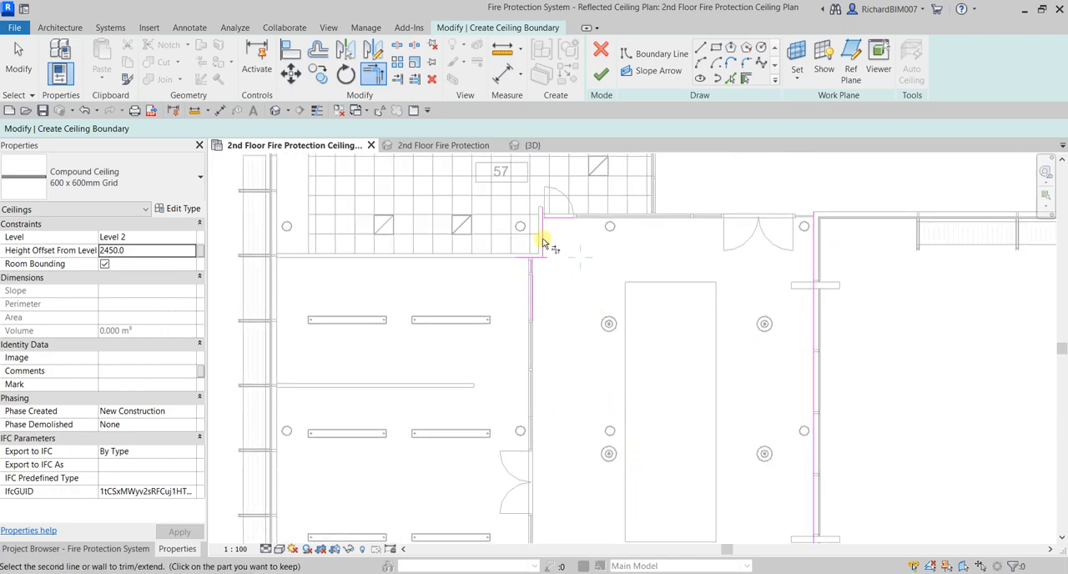
middle_click_drag(566, 355, 619, 208)
middle_click_drag(595, 367, 595, 339)
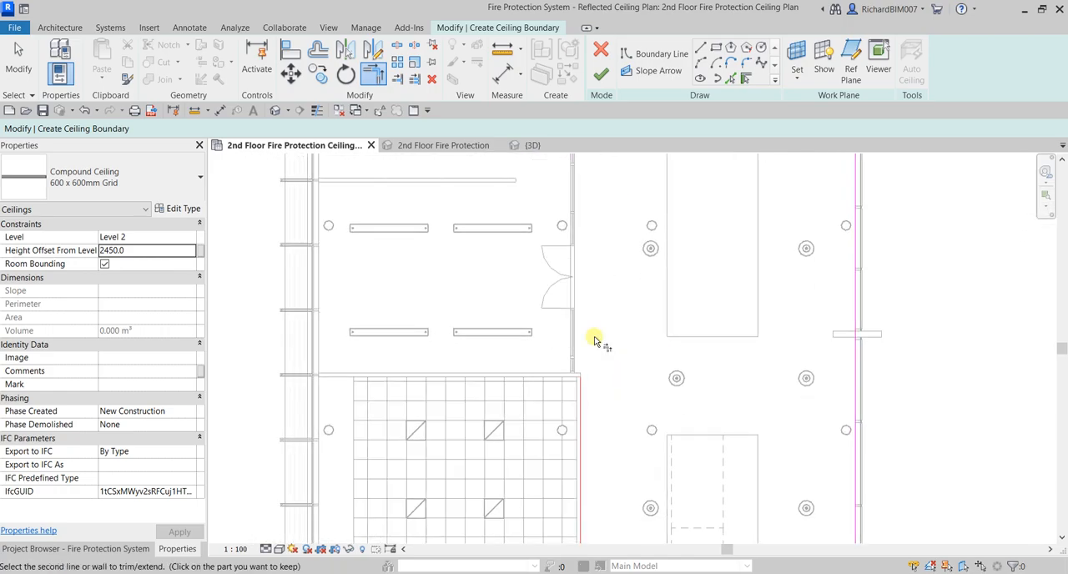
left_click(730, 78)
scroll(576, 380, "up", 4)
left_click(574, 307)
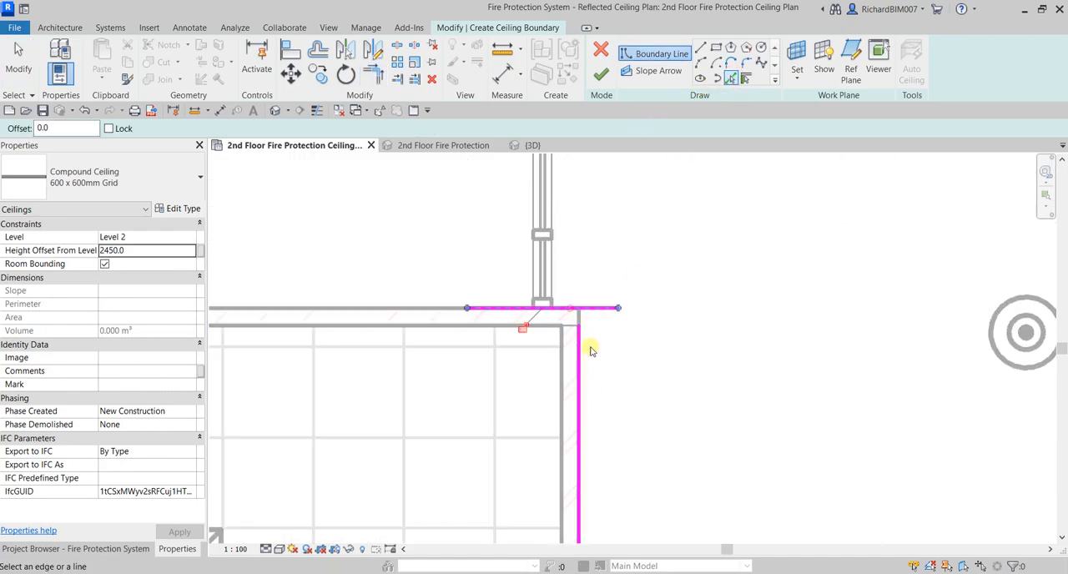
Trim the new short wall line with the room-side wall line and the glazing line into connected corners
key("Escape")
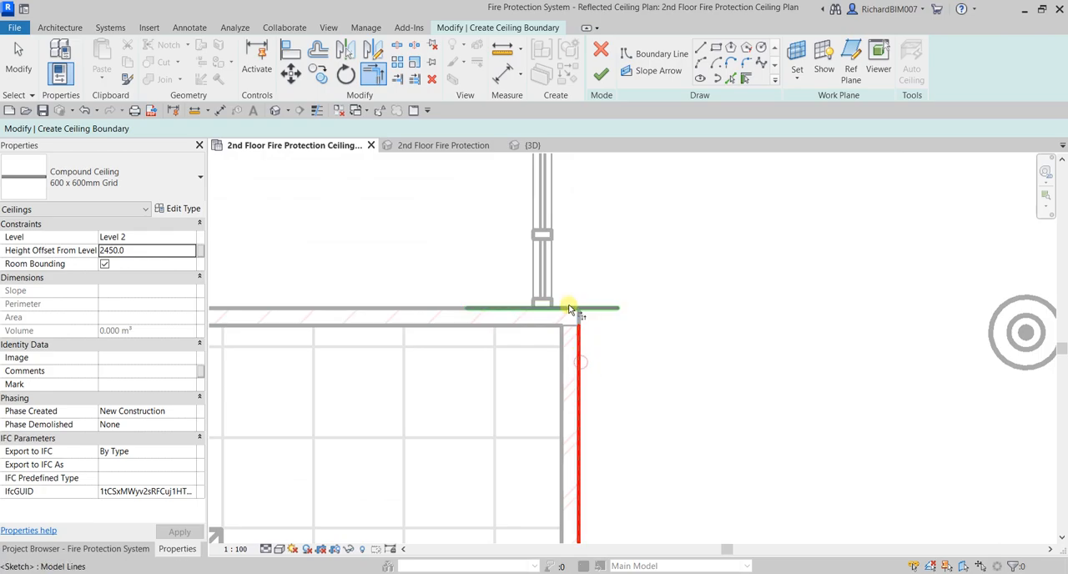
scroll(614, 304, "down", 3)
scroll(615, 310, "up", 3)
left_click(577, 242)
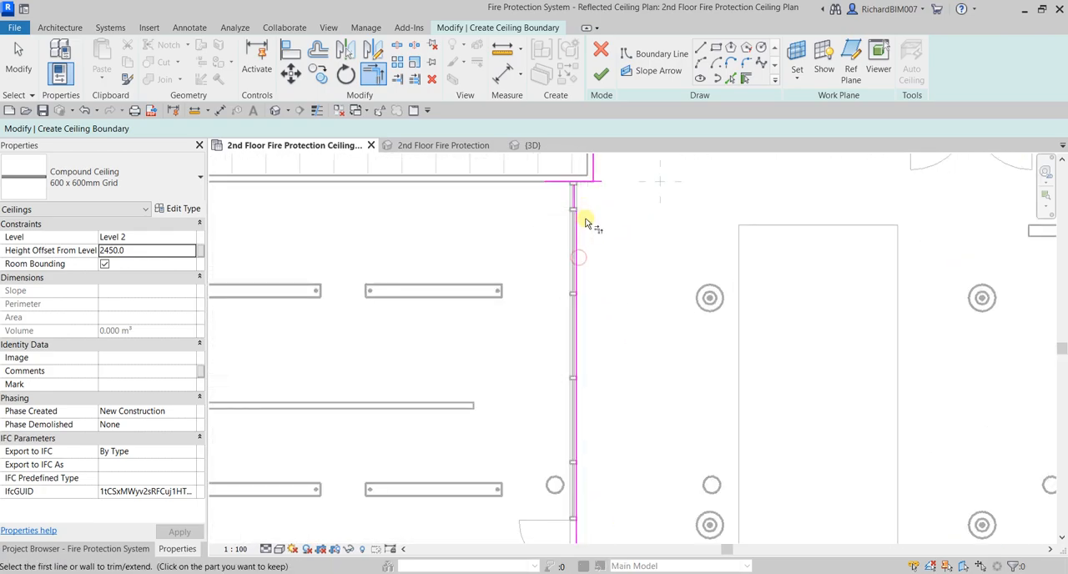
Join the glazing boundary line to the wall return below Staff Room 57 and delete the leftover short line in the glazing
scroll(580, 182, "up", 5)
left_click(571, 303)
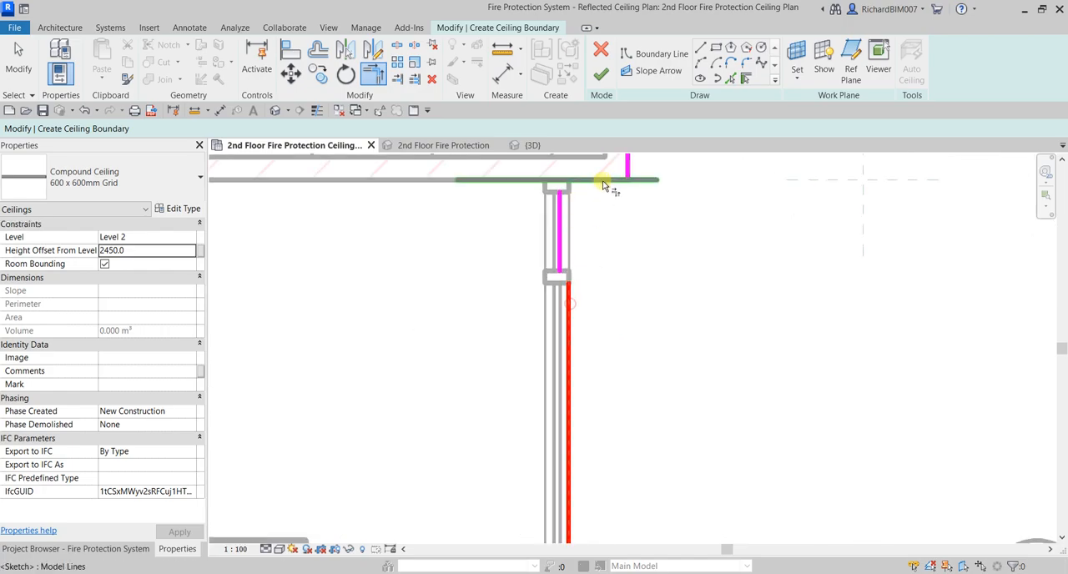
left_click(629, 164)
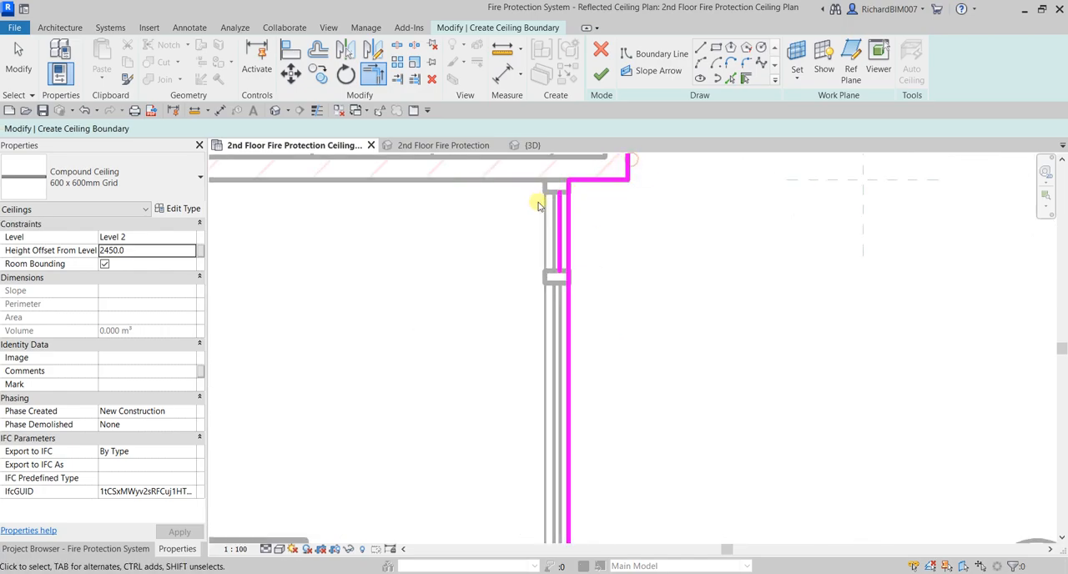
key("Escape")
left_click(557, 218)
Join the boundary line on the Staff Room wall return to the door line at the corridor's north end
scroll(575, 239, "down", 2)
scroll(656, 295, "down", 4)
middle_click_drag(777, 243, 649, 301)
scroll(498, 269, "up", 6)
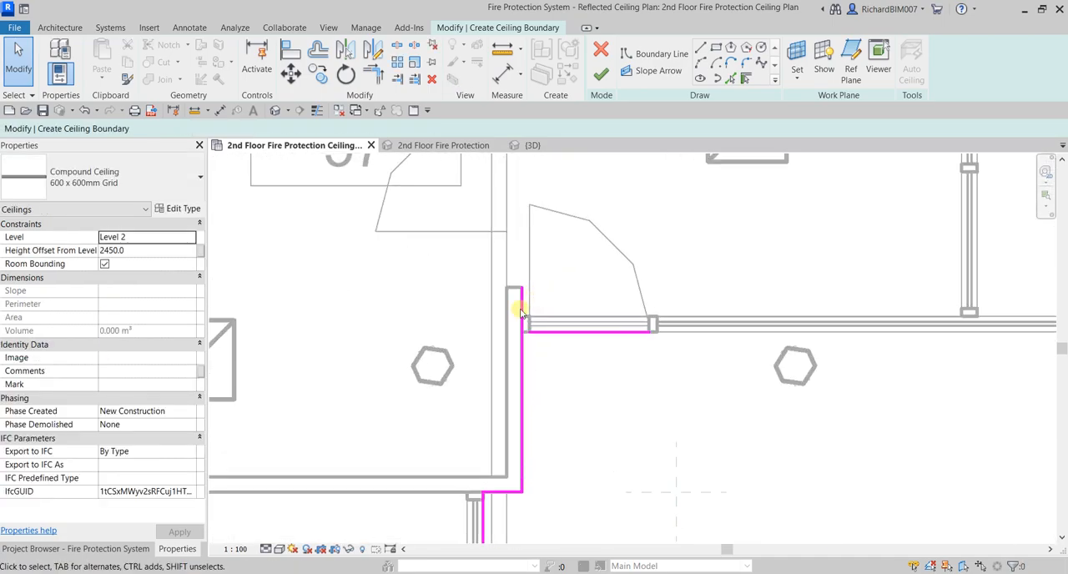
scroll(518, 312, "up", 3)
key("t")
key("r")
left_click(532, 365)
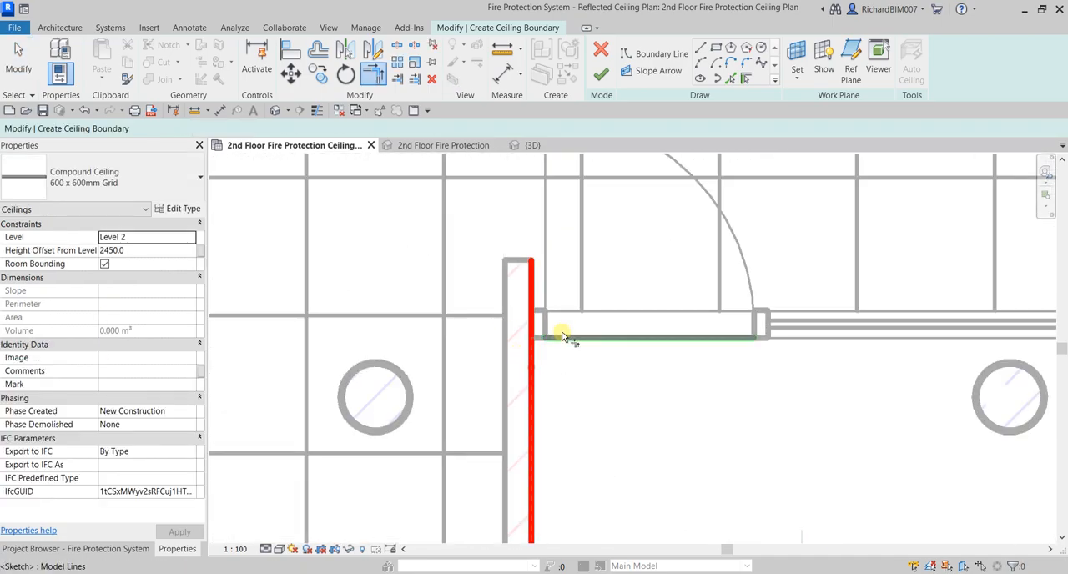
scroll(564, 339, "down", 1)
left_click(642, 339)
Join the corridor's north-end boundary line to the outer boundary line on its east side
scroll(674, 361, "down", 2)
middle_click_drag(696, 378, 243, 323)
left_click(971, 367)
Check the boundary sketch along the corridor and around the projecting bay for gaps
scroll(829, 382, "down", 3)
scroll(751, 309, "up", 4)
scroll(708, 272, "down", 3)
scroll(714, 312, "down", 2)
middle_click_drag(752, 415, 705, 279)
scroll(776, 401, "up", 2)
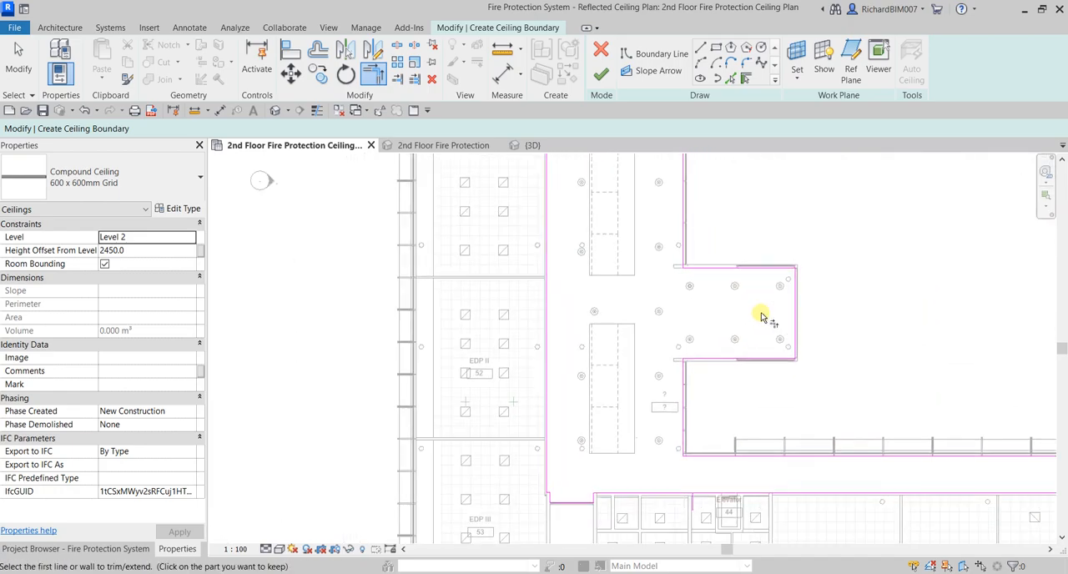
scroll(800, 307, "up", 2)
scroll(796, 302, "down", 3)
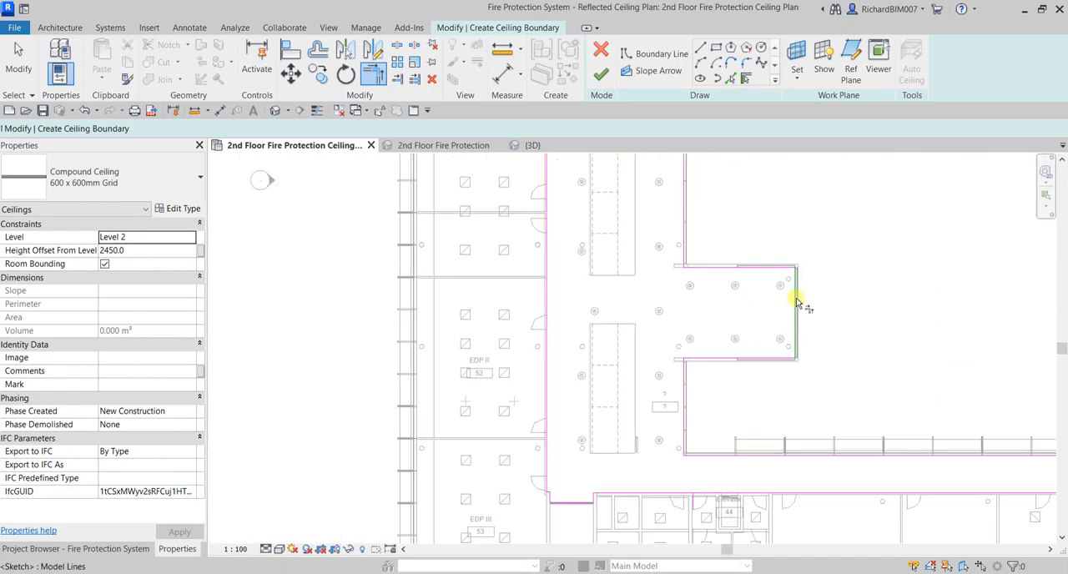
Try to finish the ceiling boundary sketch, and return to editing it
key("Escape")
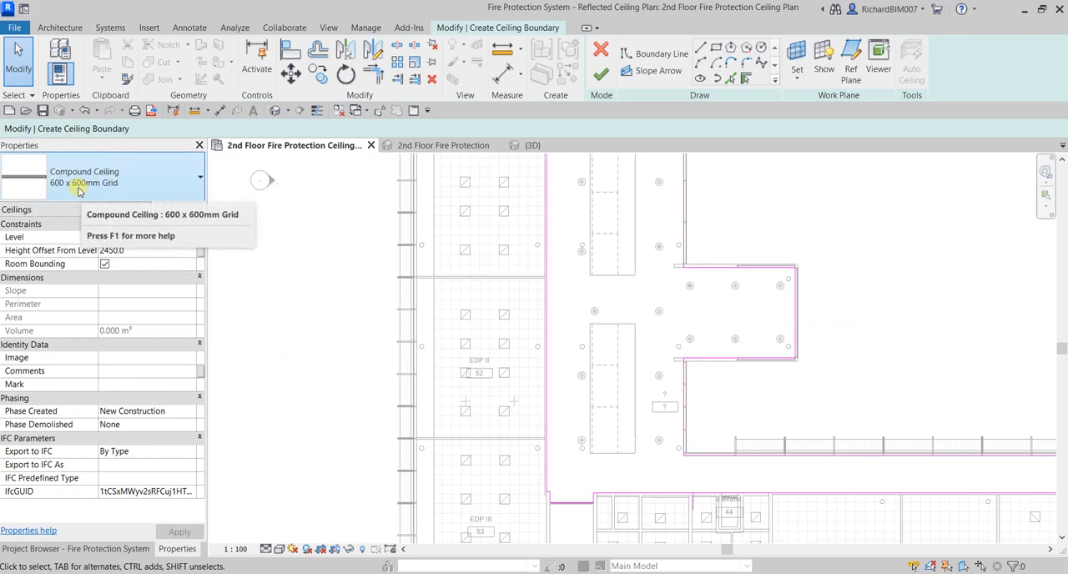
left_click(600, 74)
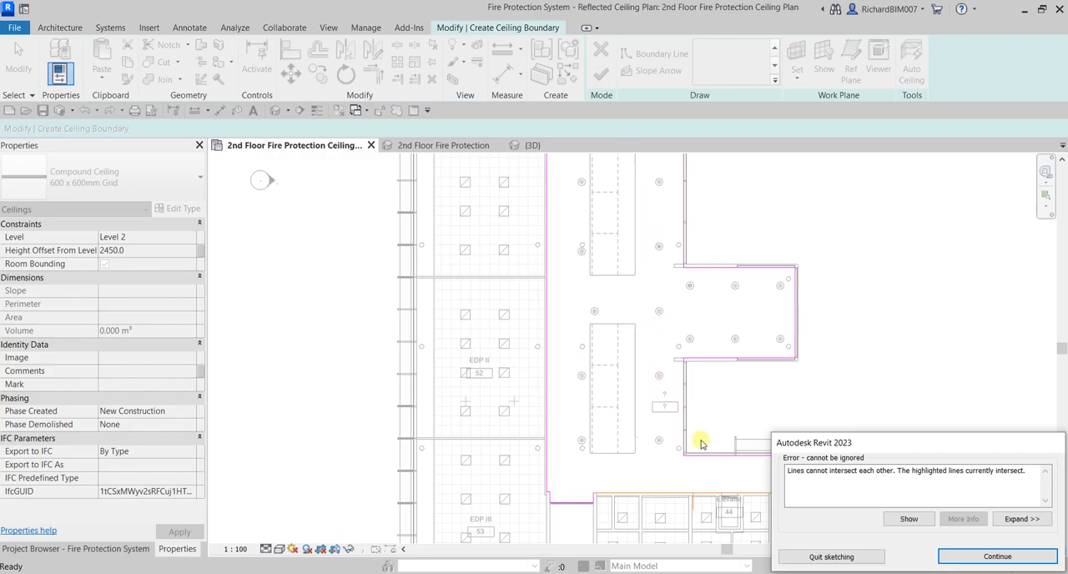
left_click_drag(899, 443, 612, 161)
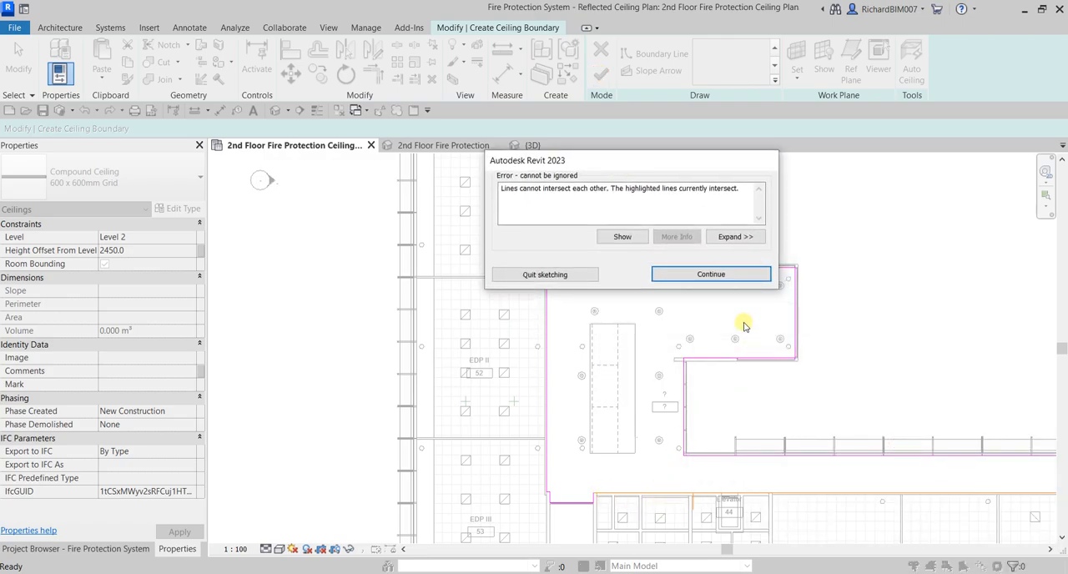
left_click(711, 275)
Delete the stray boundary line crossing the corridor's wall line just west of Elevator 44
scroll(704, 512, "up", 6)
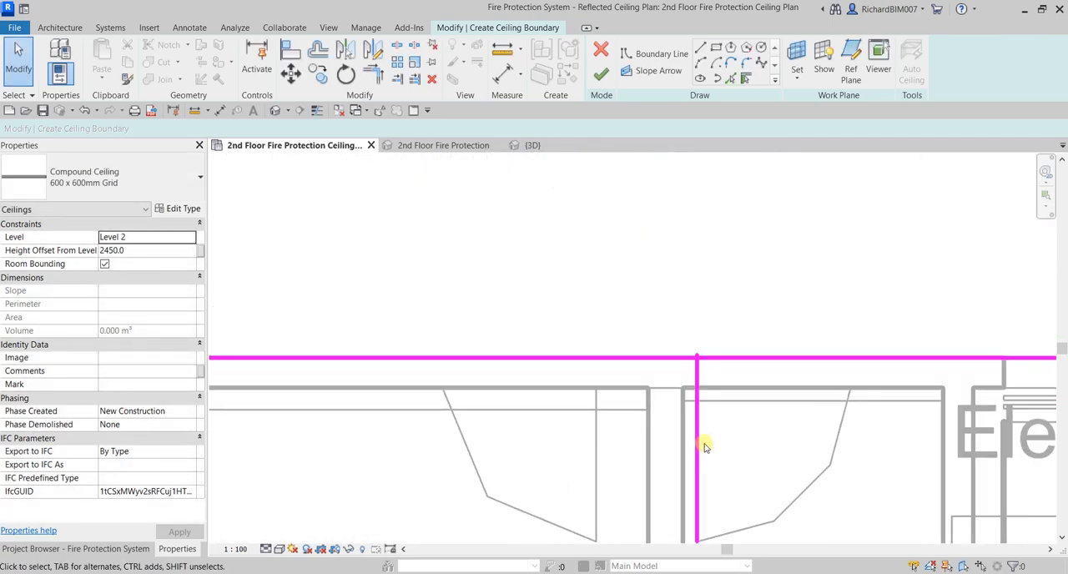
left_click(699, 451)
key("Delete")
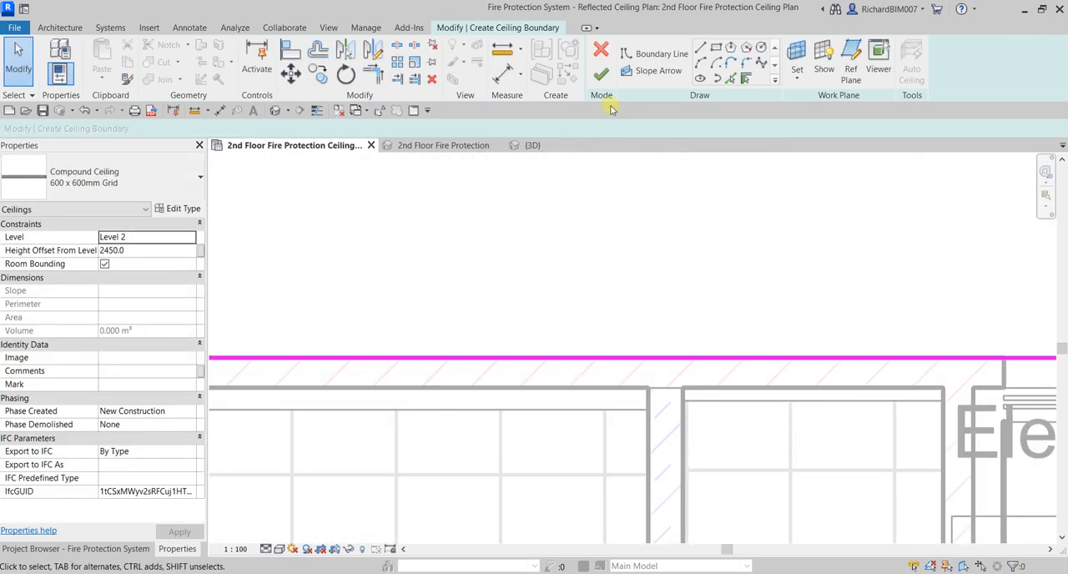
Finish the ceiling boundary sketch and deselect the corridor ceiling
scroll(606, 204, "down", 5)
middle_click_drag(684, 212, 504, 334)
scroll(505, 333, "down", 2)
left_click(602, 77)
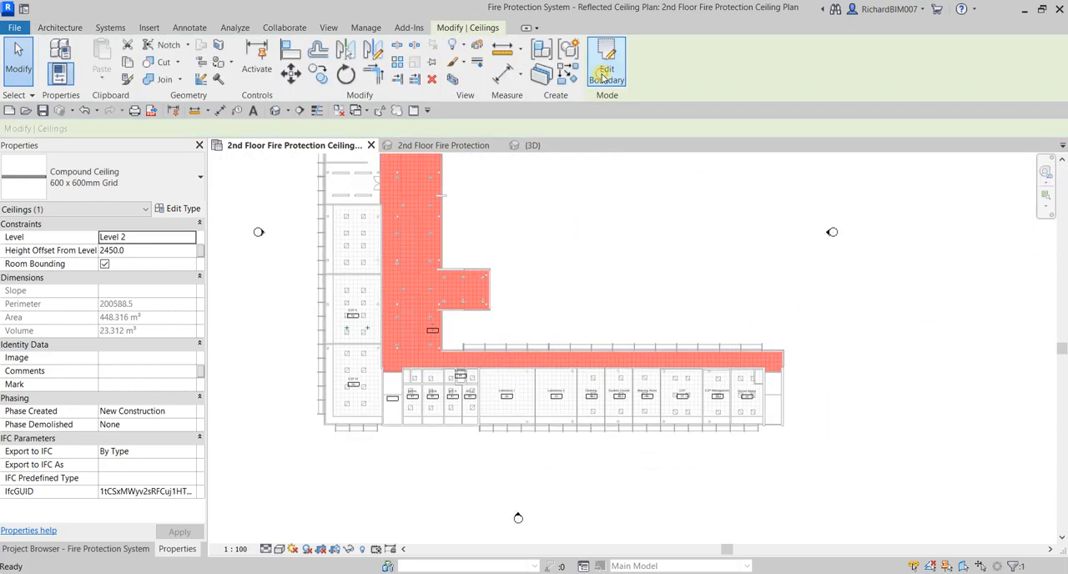
middle_click_drag(568, 236, 588, 305)
key("Escape")
Start placing a sprinkler with the corridor's north end and Staff Room 57 in view
scroll(406, 334, "up", 5)
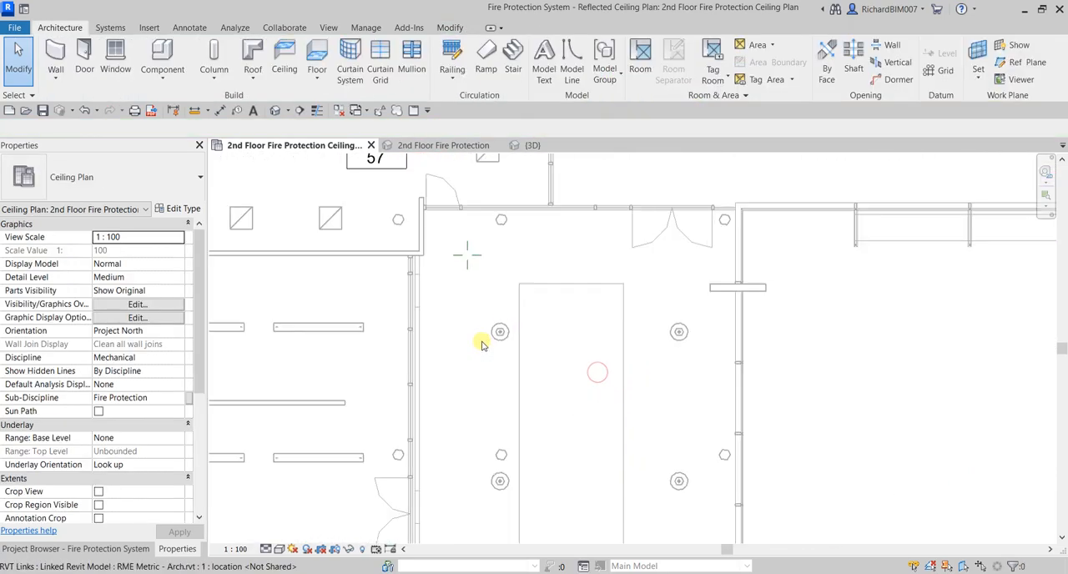
middle_click_drag(502, 186, 535, 263)
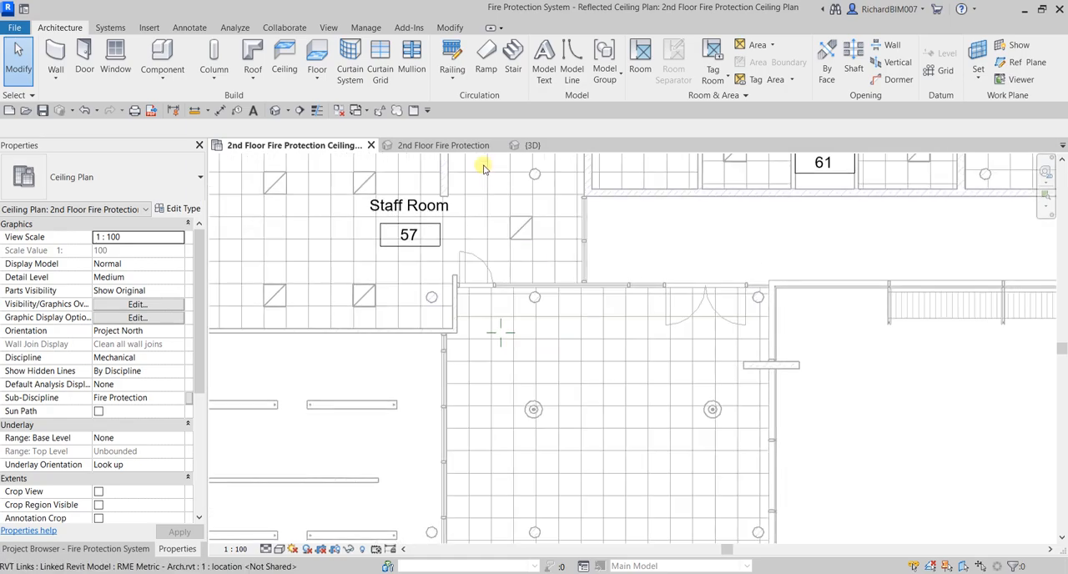
left_click(109, 27)
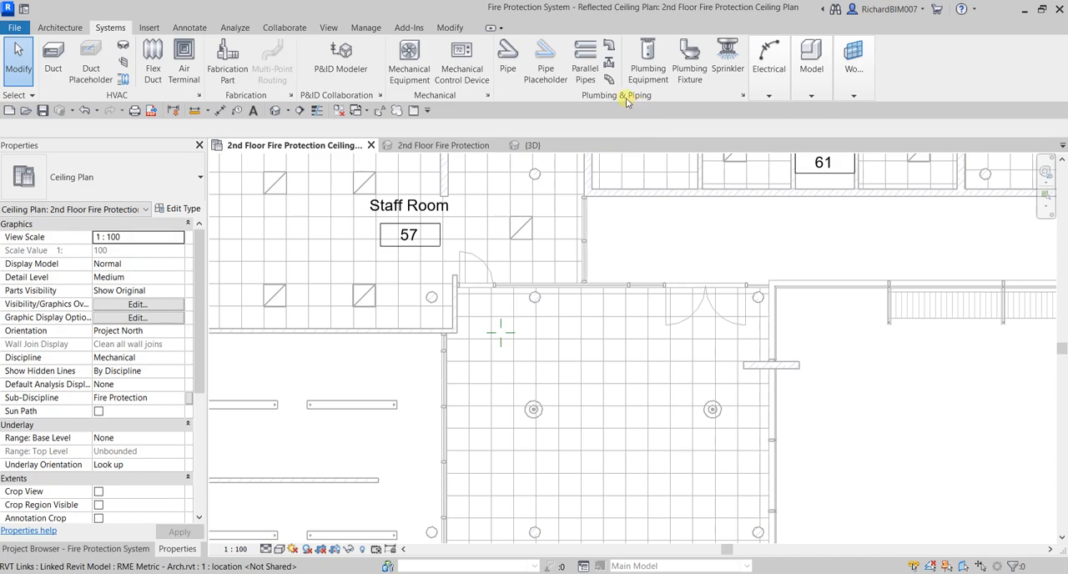
left_click(737, 56)
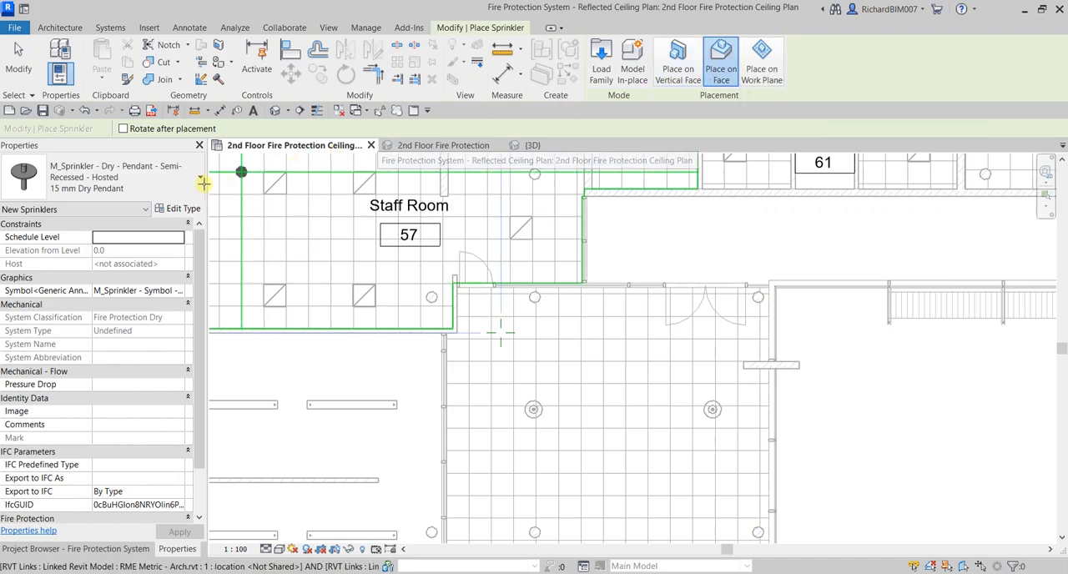
Browse the available sprinkler families and their dry and wet pendant types
left_click(83, 188)
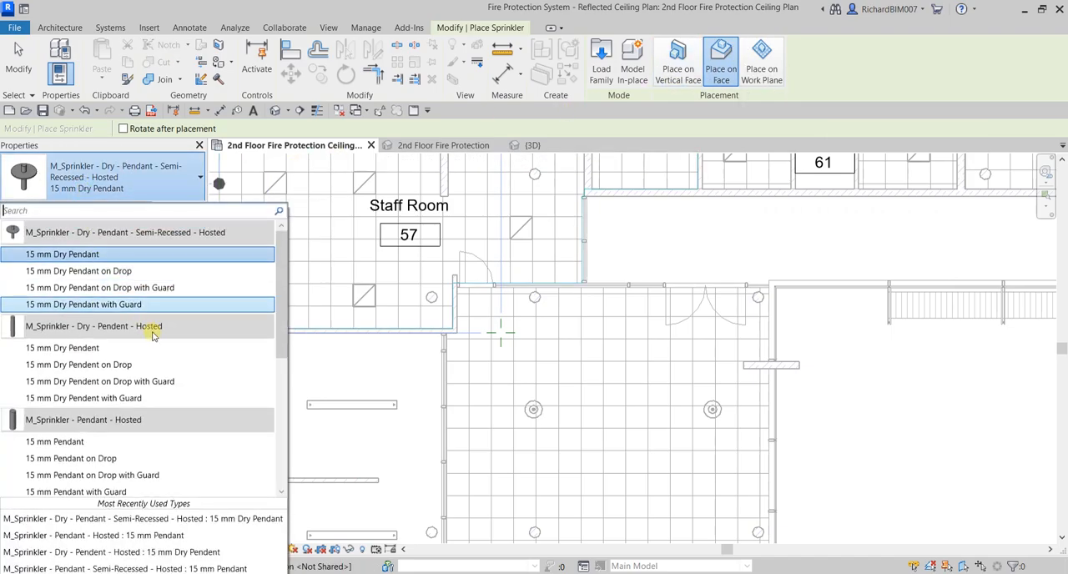
scroll(150, 334, "down", 5)
left_click(183, 181)
left_click(184, 179)
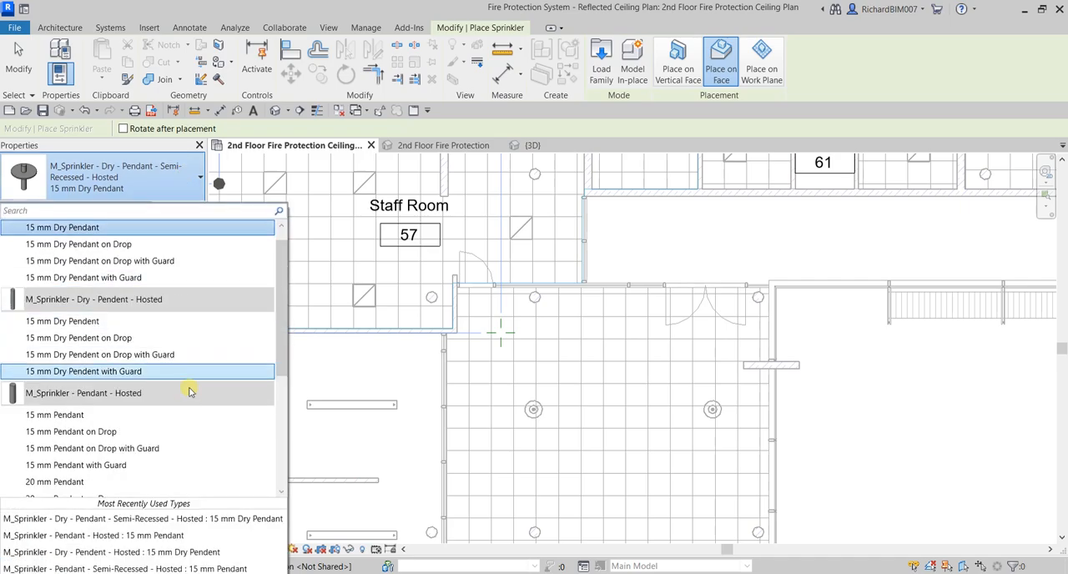
scroll(189, 388, "down", 4)
scroll(188, 389, "up", 4)
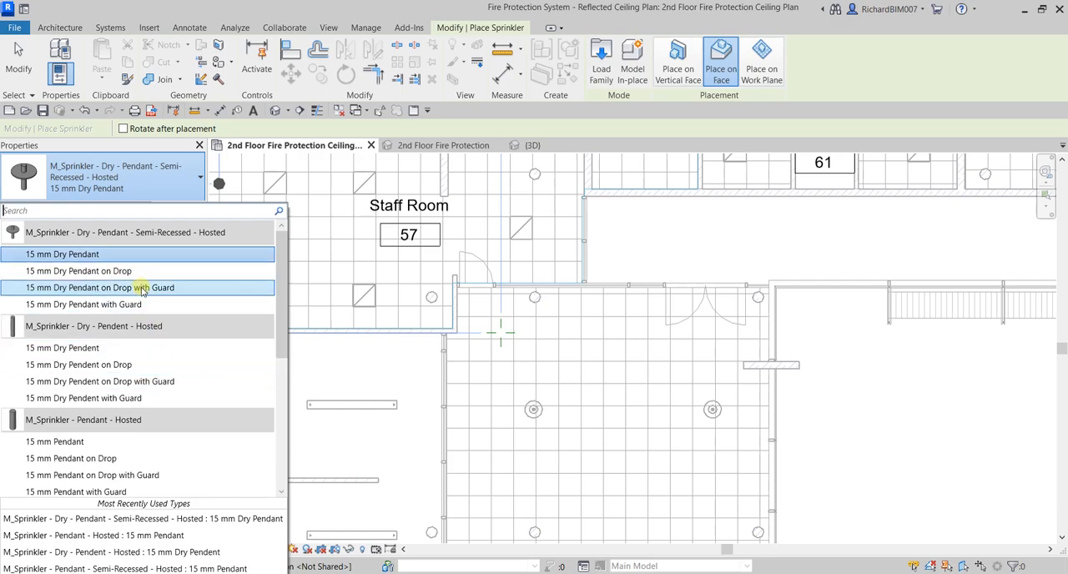
scroll(148, 369, "down", 4)
scroll(148, 370, "up", 4)
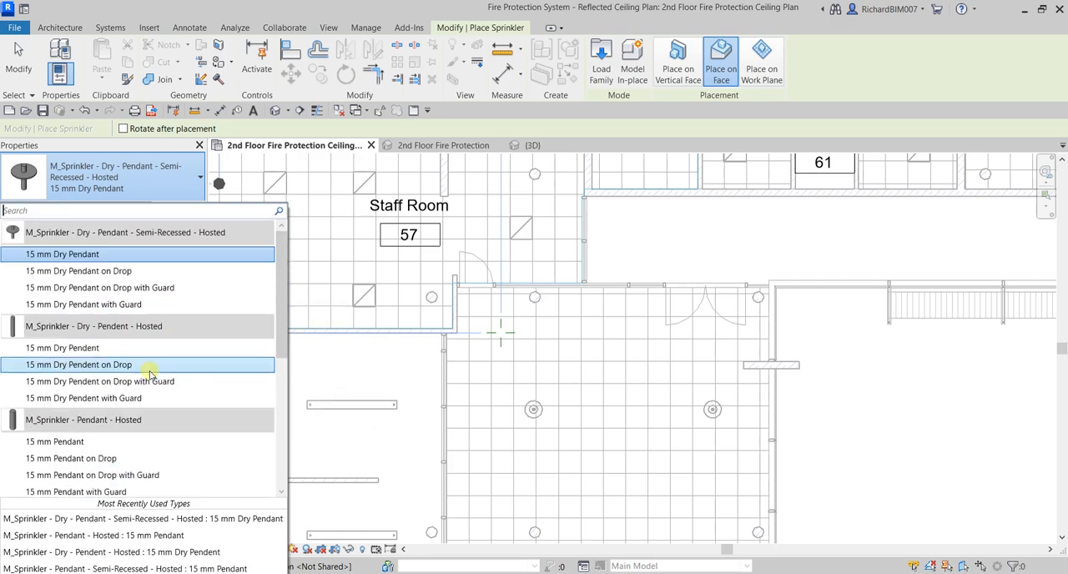
Choose the 15 mm Dry Pendant type of M_Sprinkler - Dry - Pendant - Semi-Recessed - Hosted
mouse_move(119, 238)
key("ctrl")
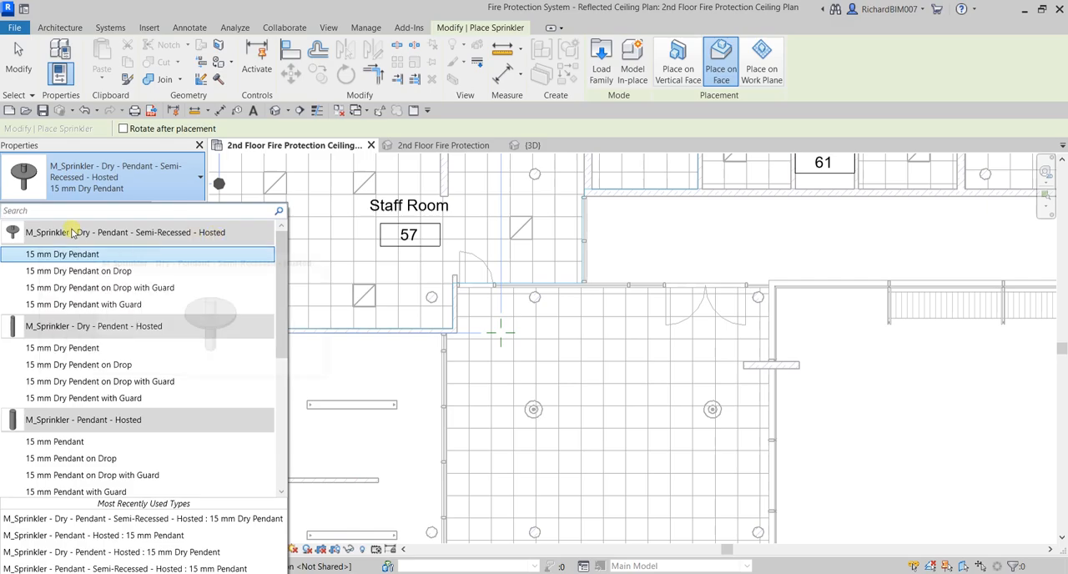
key("ctrl")
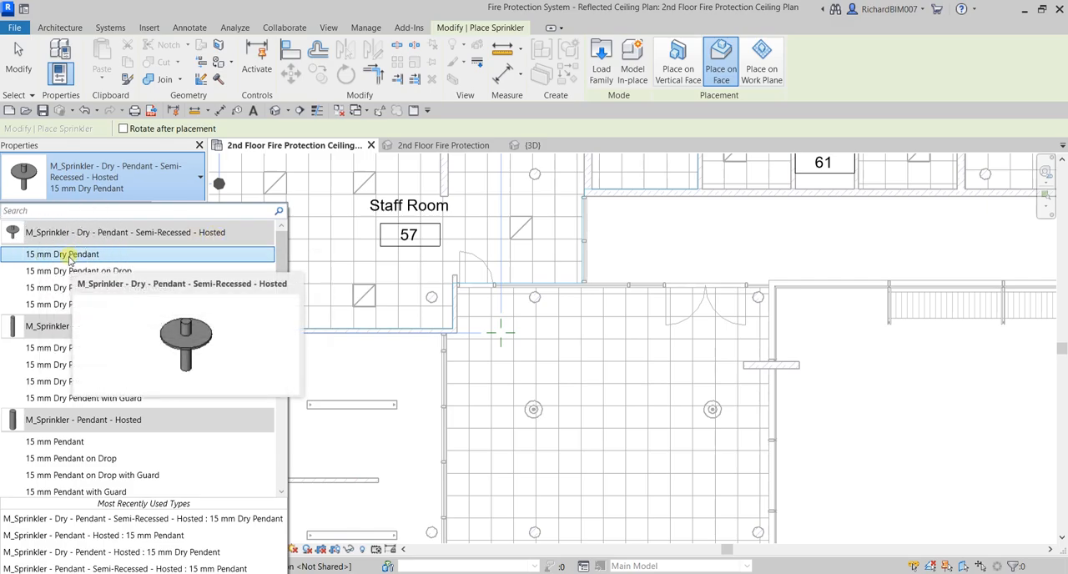
key("ctrl")
key("ctrl")
left_click(68, 255)
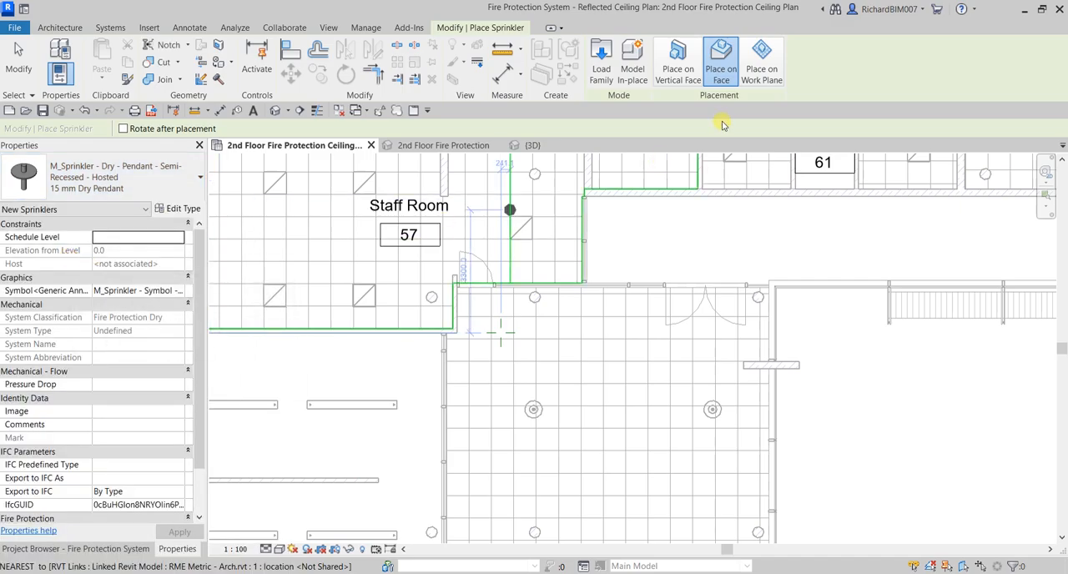
key("ctrl")
key("ctrl")
key("ctrl")
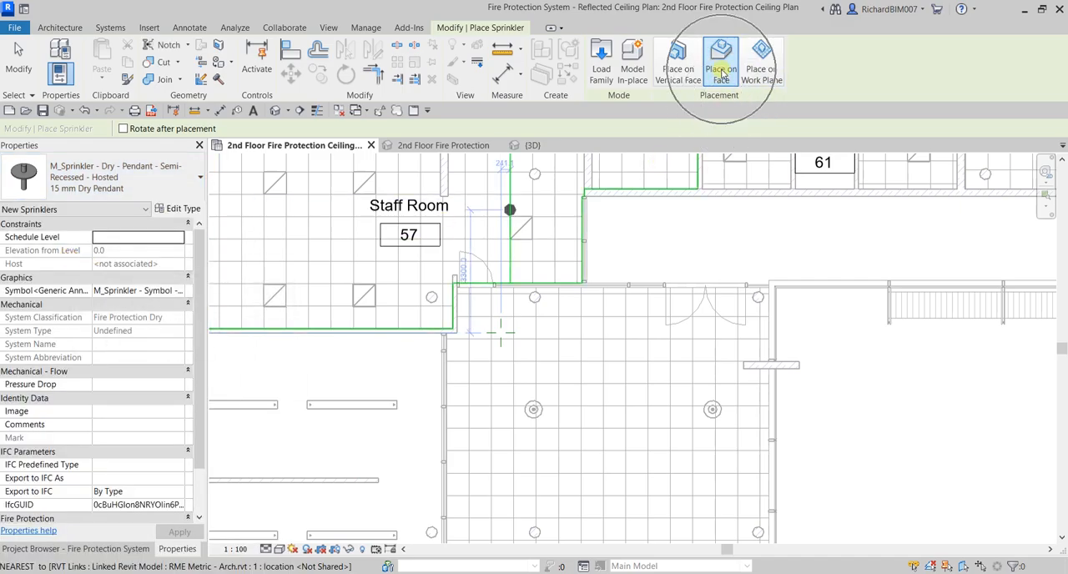
Place a 15 mm Dry Pendant sprinkler on the ceiling face near the corridor's north-west corner
left_click(720, 67)
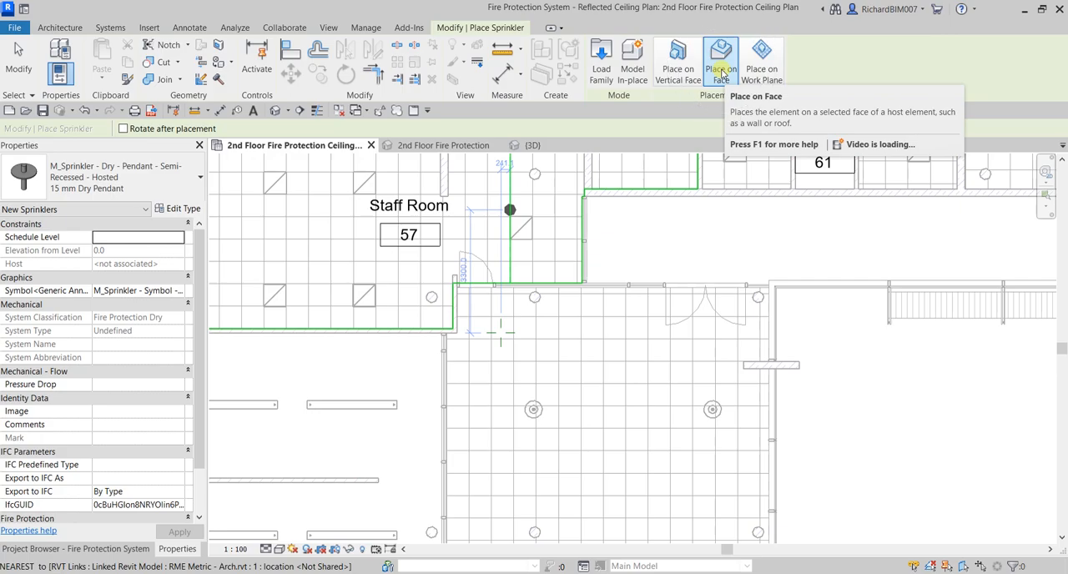
scroll(488, 327, "up", 4)
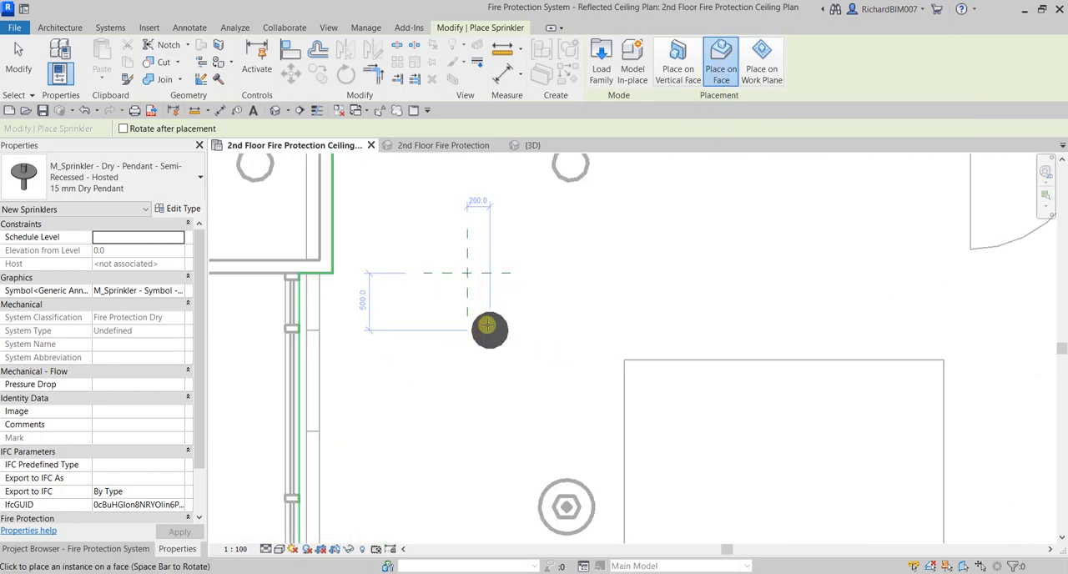
scroll(467, 284, "up", 2)
left_click(460, 259)
scroll(215, 214, "down", 1)
scroll(215, 214, "down", 2)
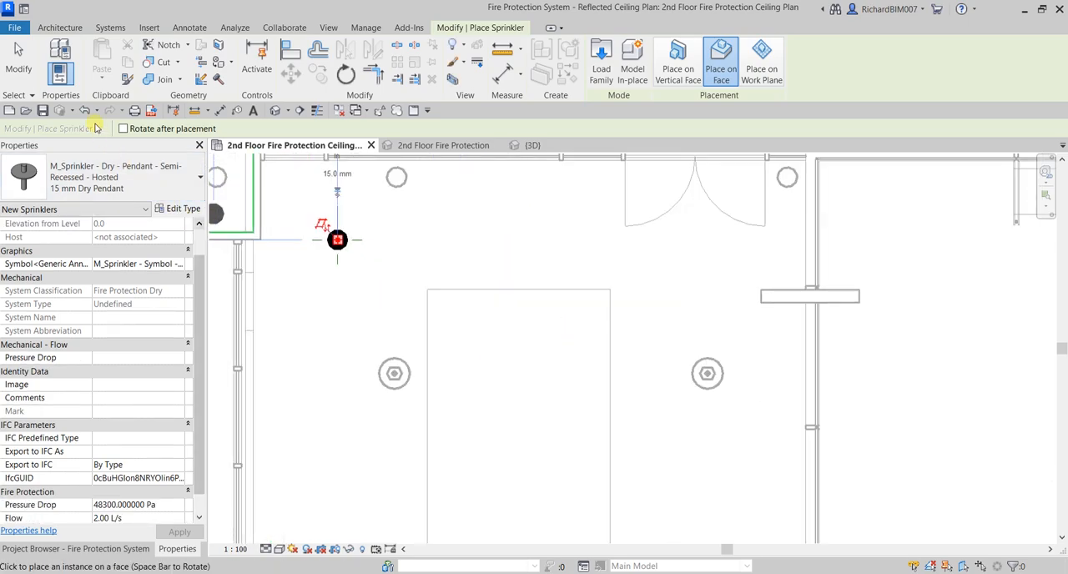
key("Escape")
key("Escape")
scroll(555, 277, "down", 5)
scroll(546, 239, "up", 4)
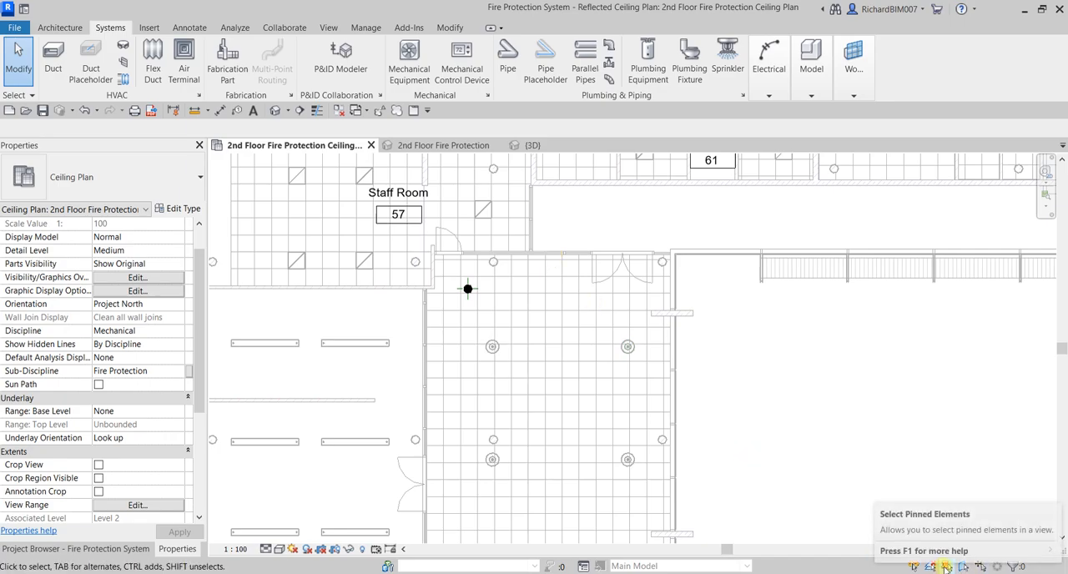
Change the corridor ceiling's type to Basic Ceiling Generic in the 3D view and return to the second-floor fire protection ceiling plan
left_click(534, 145)
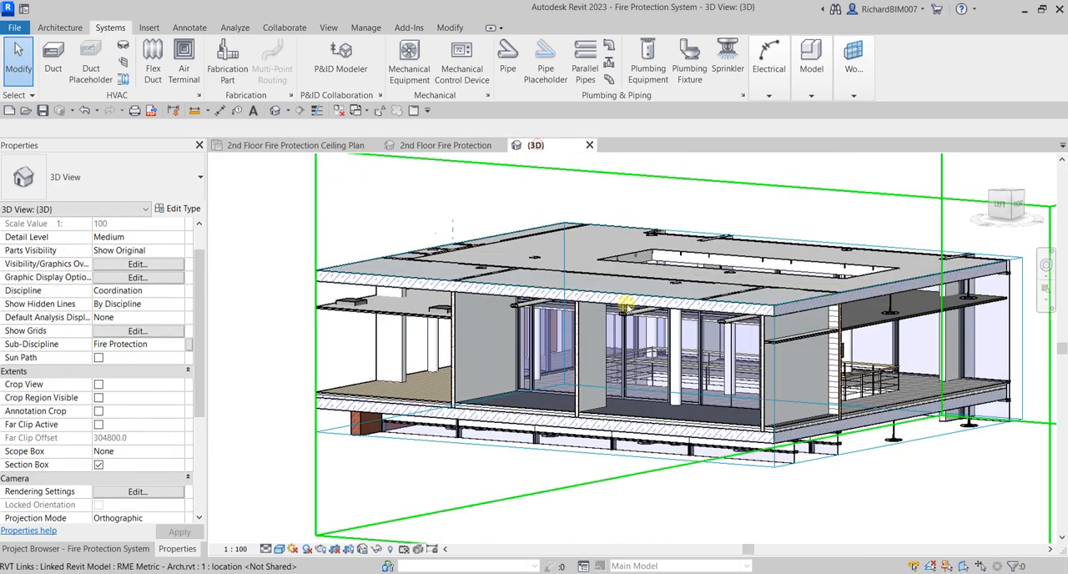
middle_click_drag(831, 370, 677, 263, "shift")
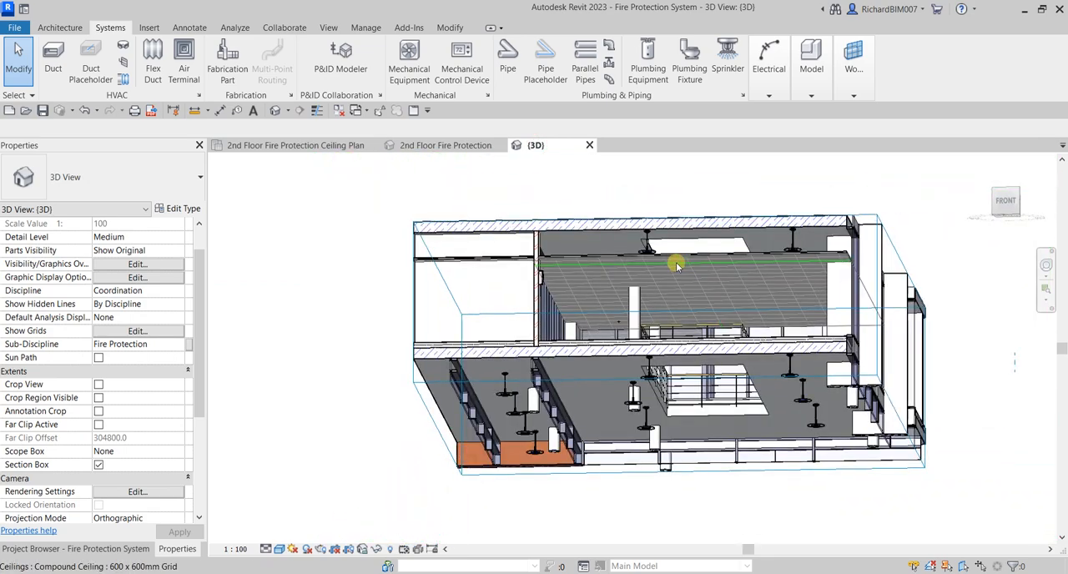
scroll(671, 254, "up", 5)
left_click(676, 250)
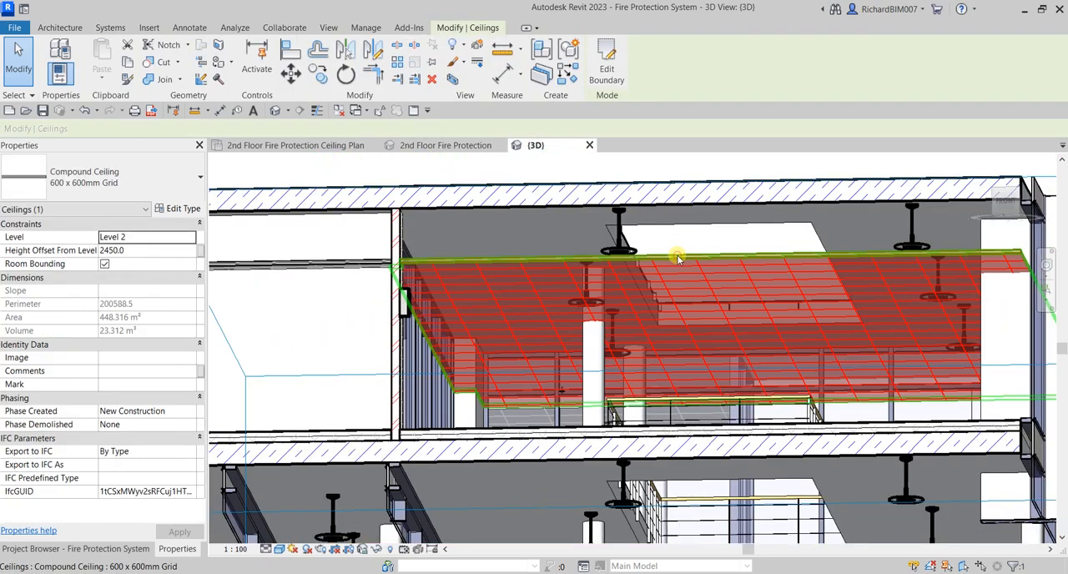
left_click(116, 182)
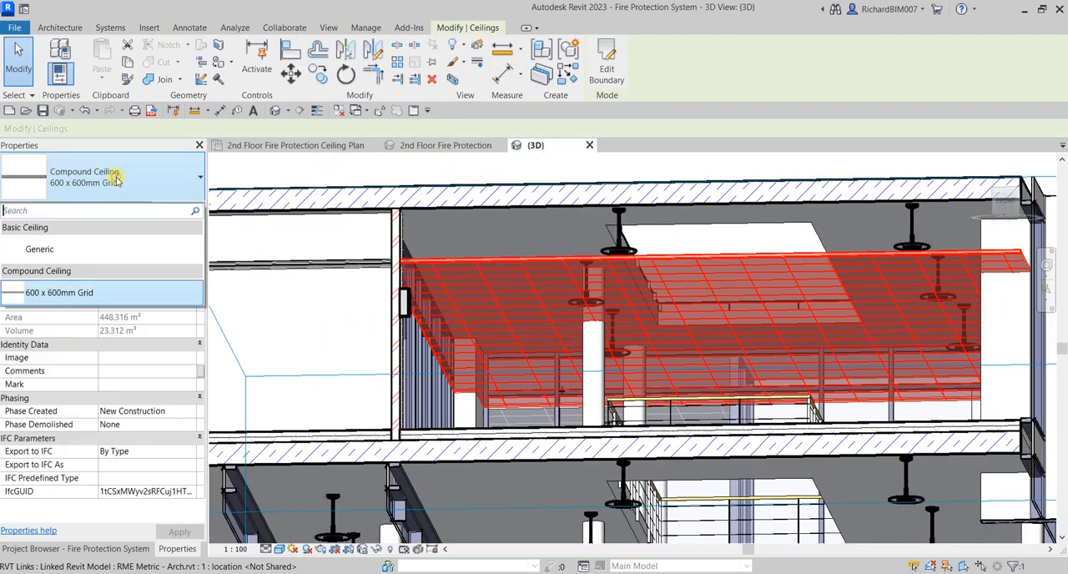
left_click(72, 248)
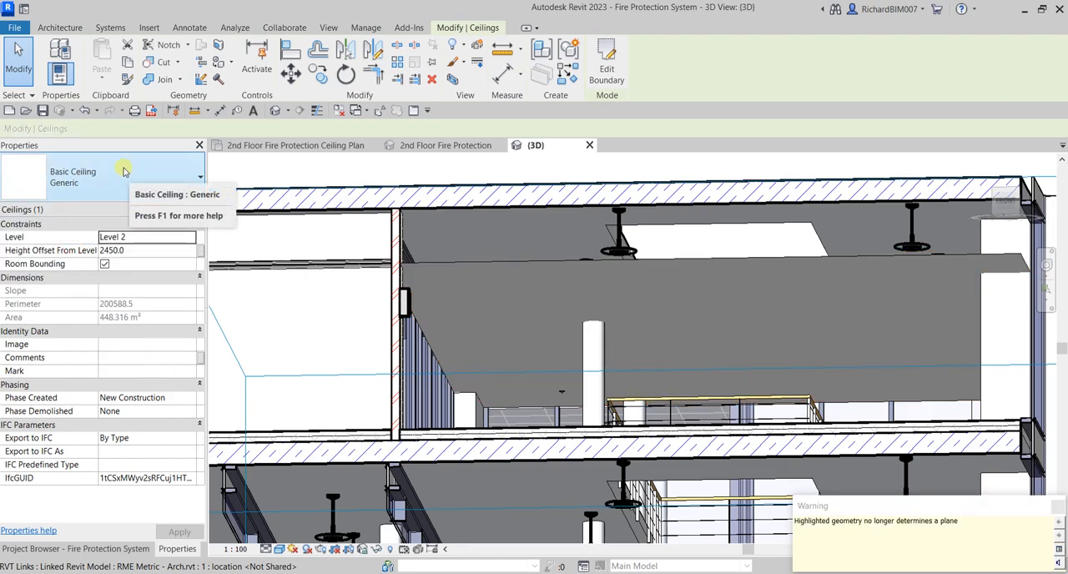
left_click(325, 145)
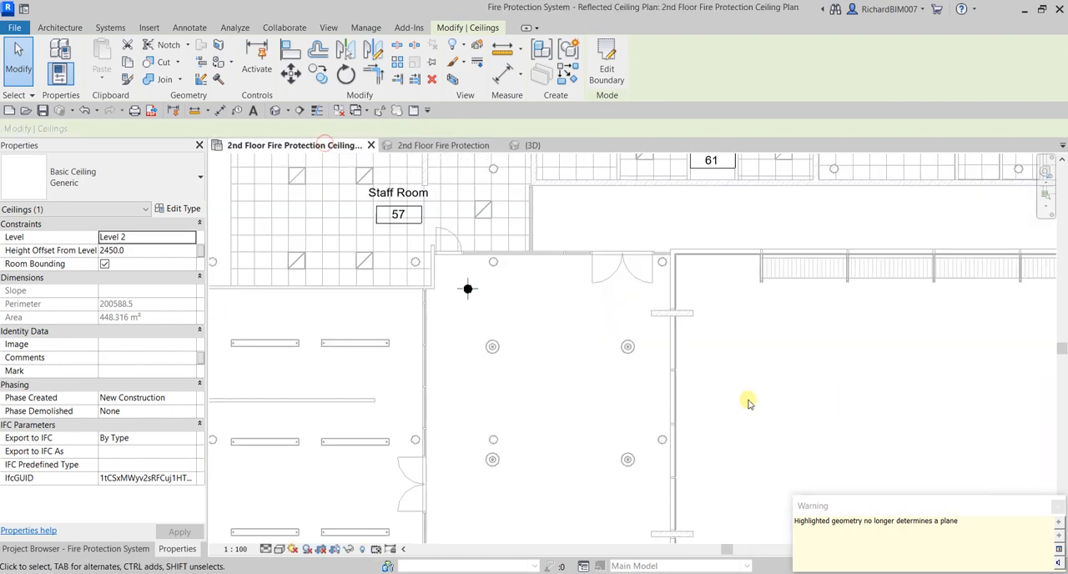
left_click(477, 276)
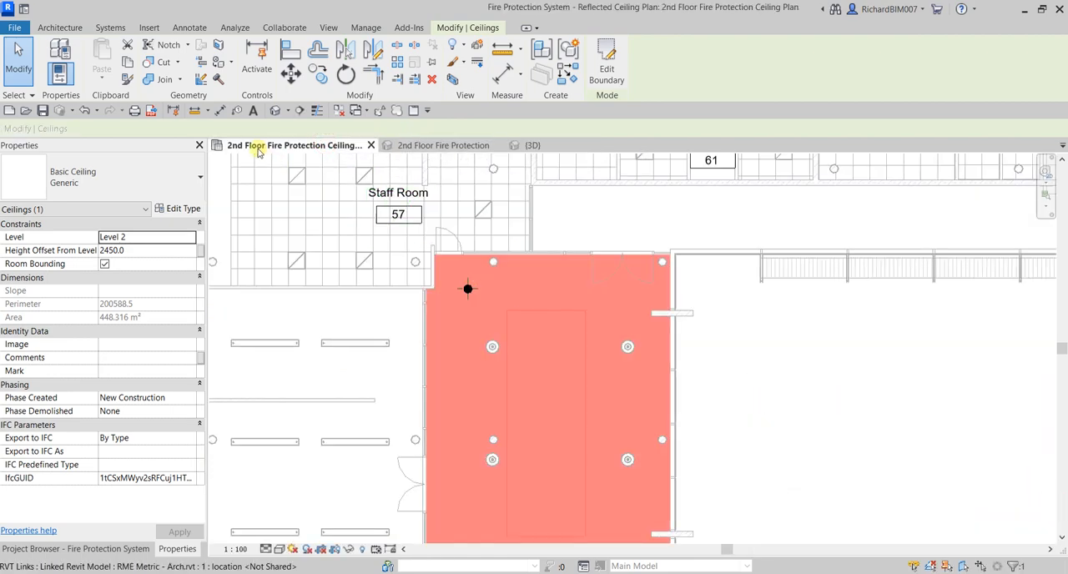
left_click(820, 398)
Copy the corridor sprinkler 2700 mm south, with constrained movement and multiple copies enabled
scroll(405, 286, "up", 5)
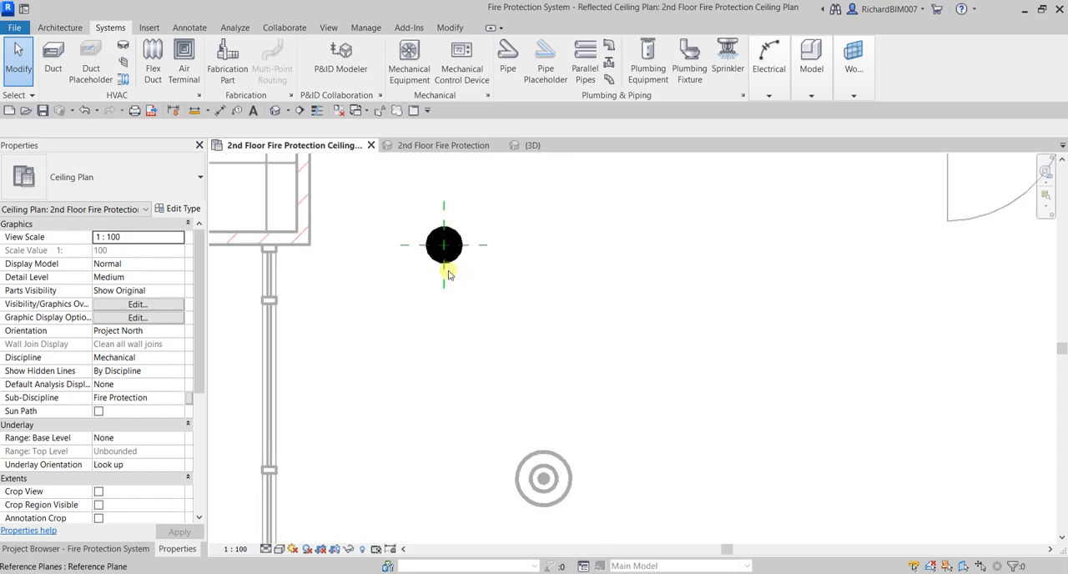
left_click(454, 259)
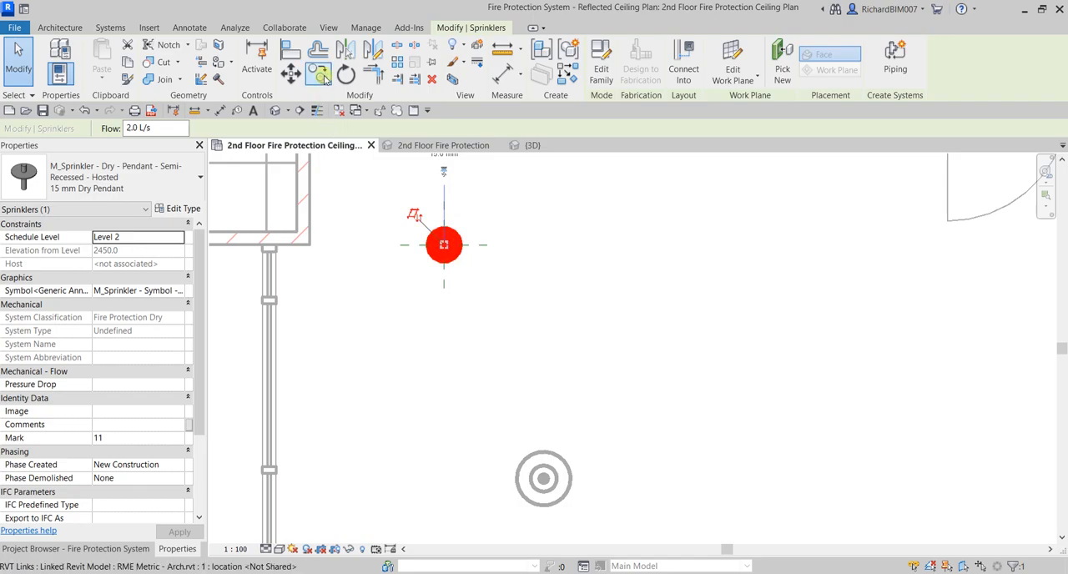
left_click(322, 75)
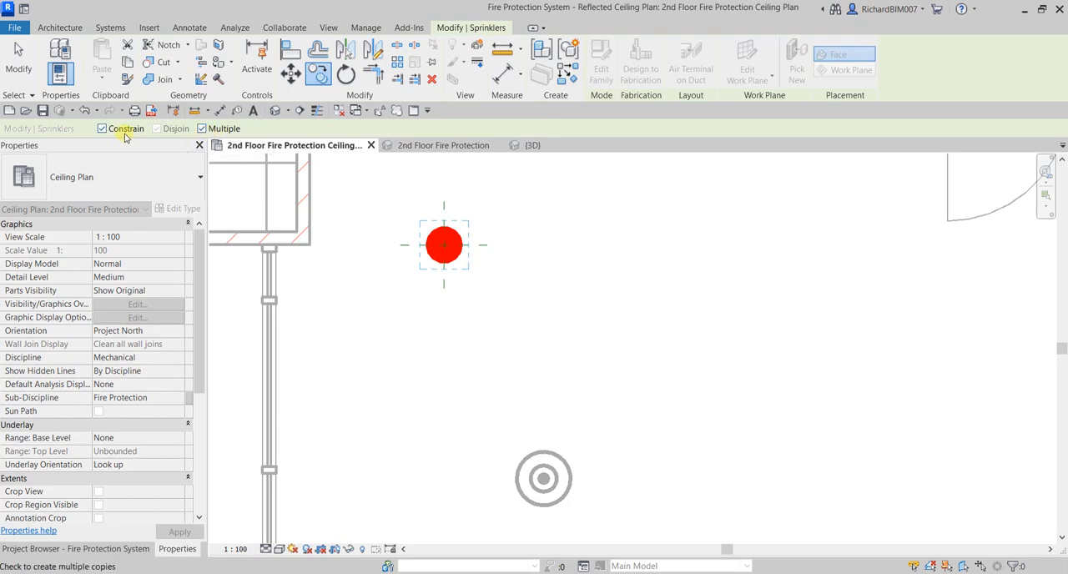
left_click(513, 245)
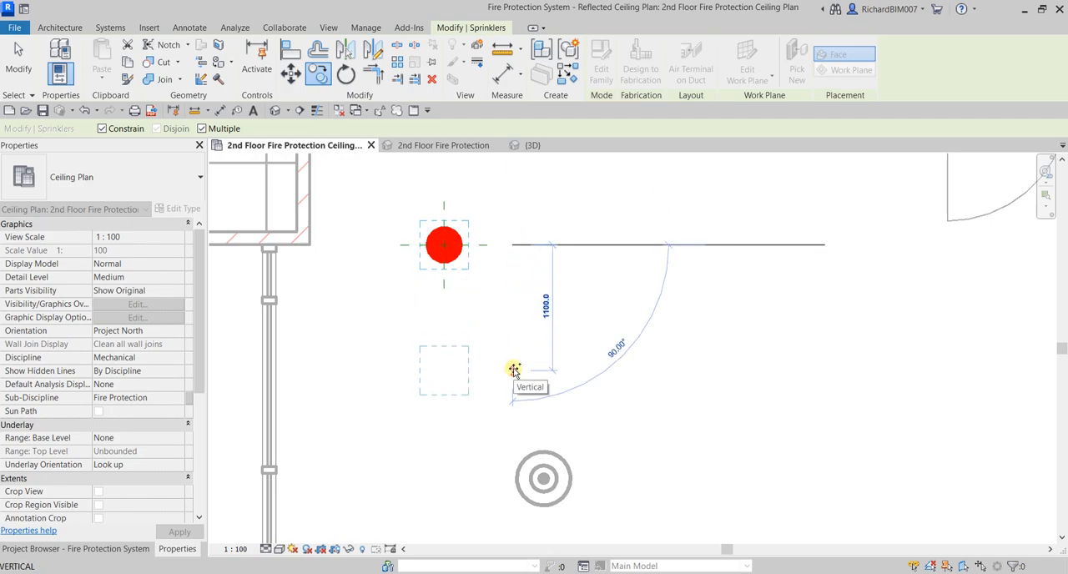
type("2700")
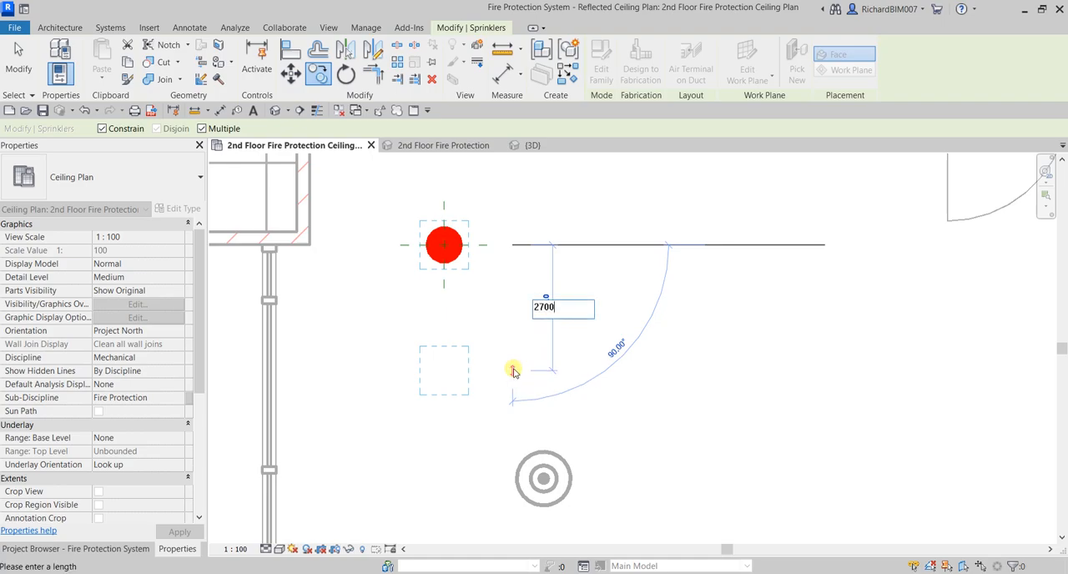
key("Return")
scroll(712, 370, "down", 4)
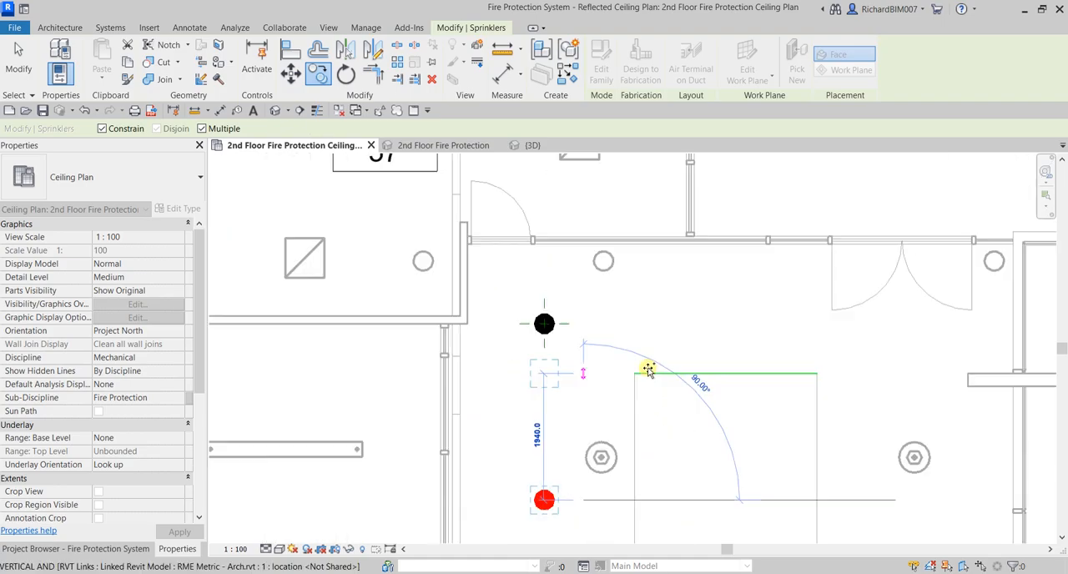
Copy the southern sprinkler 2700 mm east and end the Copy command
middle_click_drag(686, 440, 636, 314)
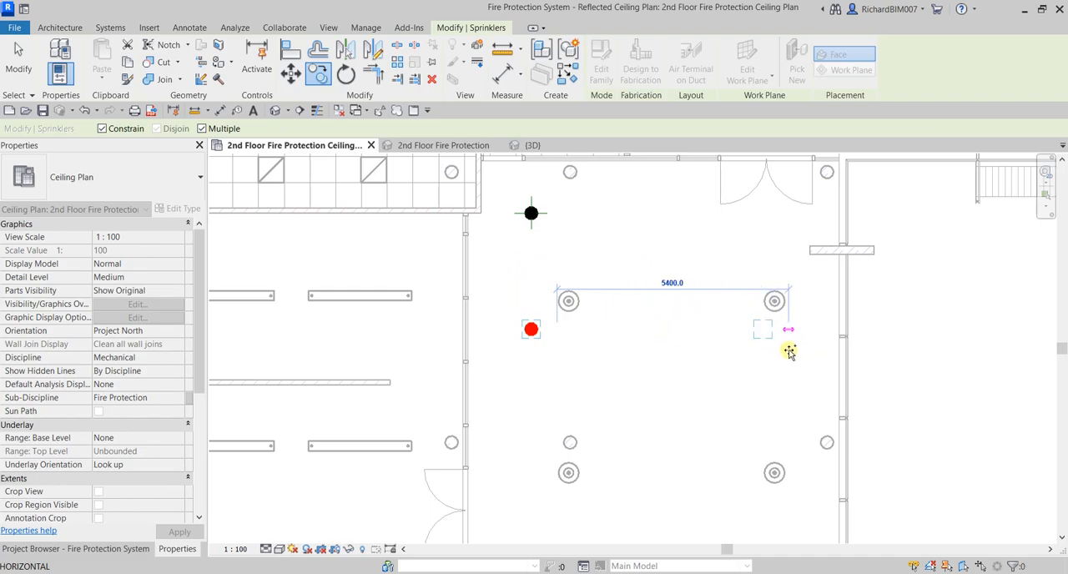
type("2700")
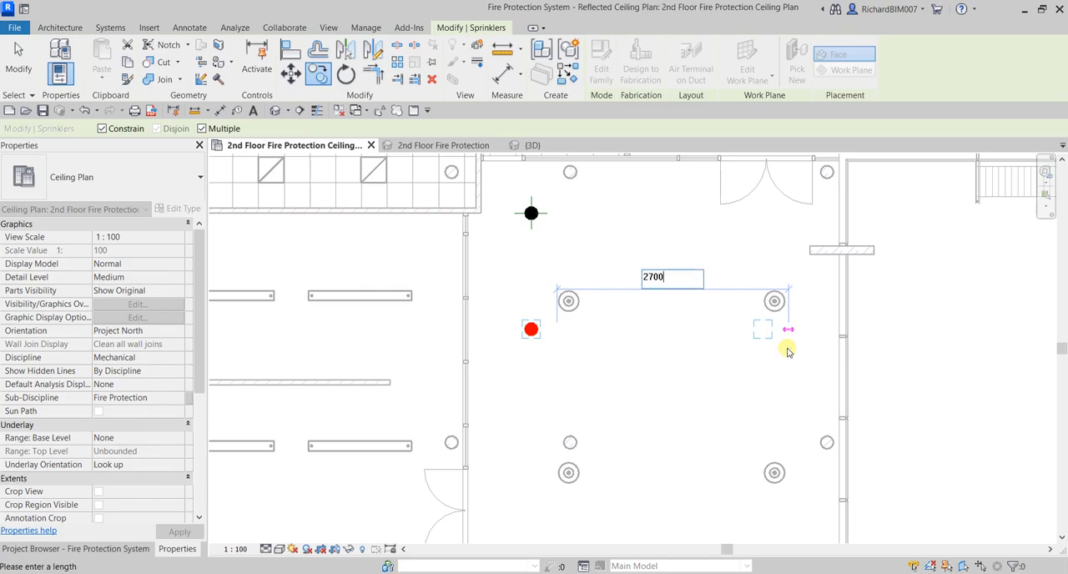
key("Return")
scroll(763, 415, "down", 4)
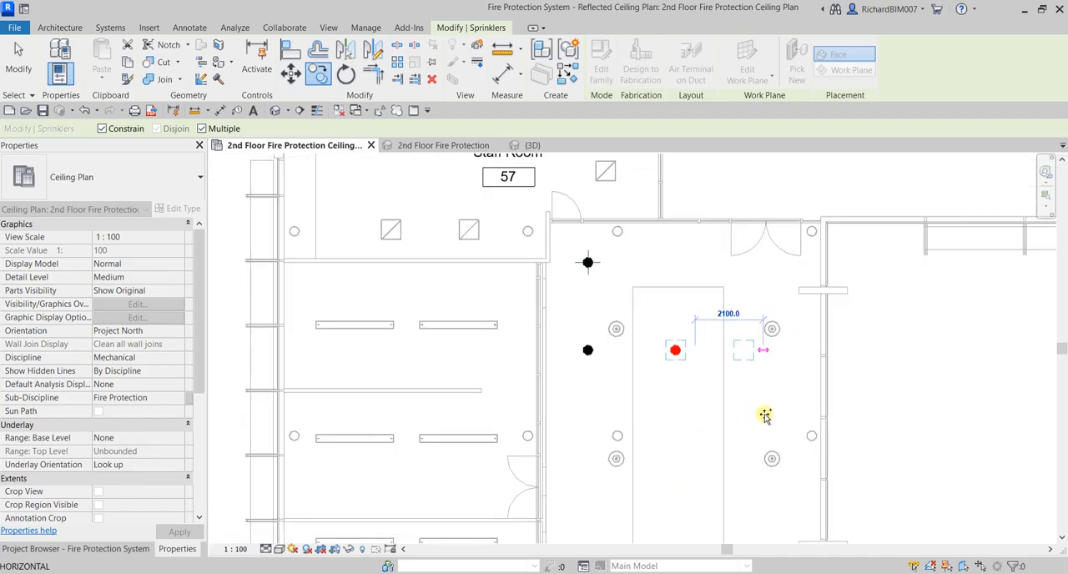
key("Escape")
key("Escape")
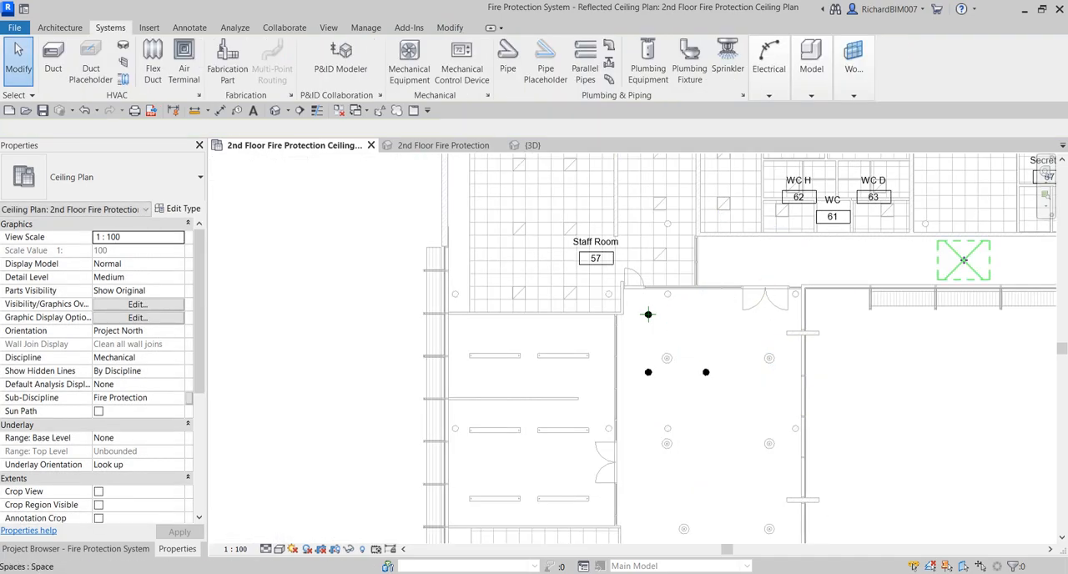
Copy the north-west sprinkler eastward twice at 2700 mm spacing to complete the corridor's first row of three
scroll(634, 320, "up", 5)
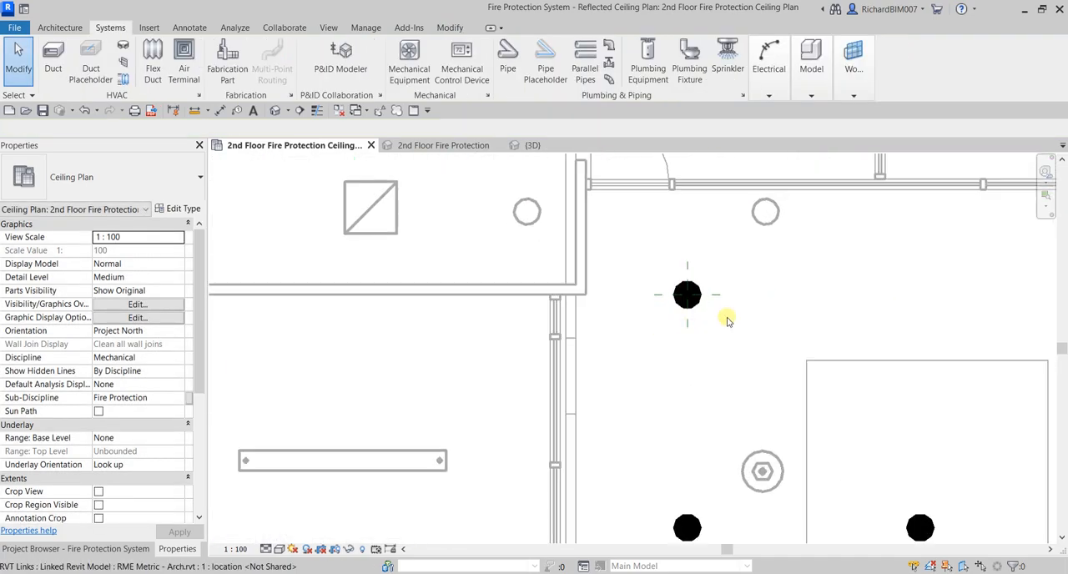
left_click(690, 310)
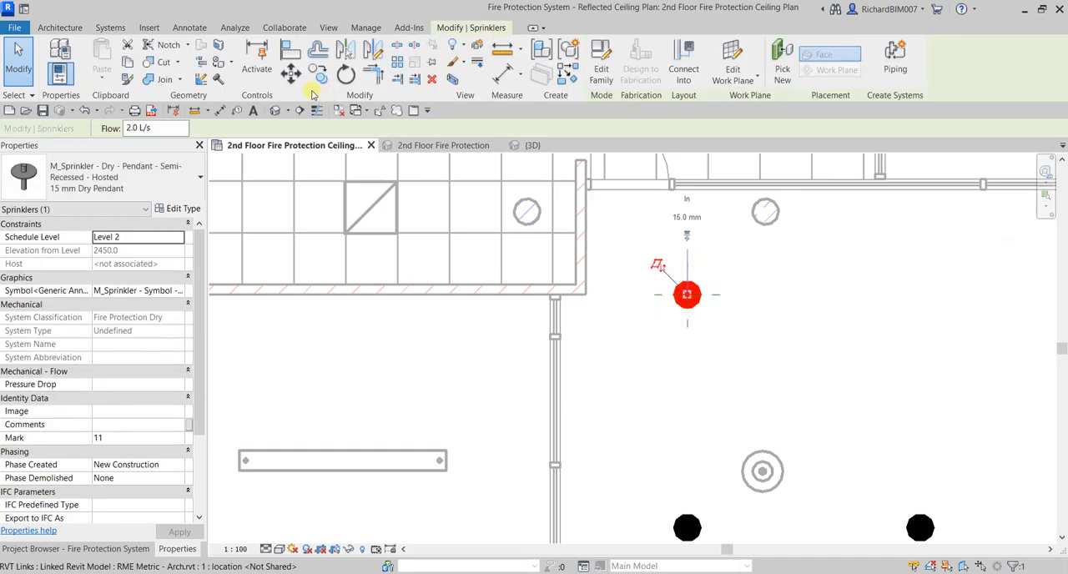
left_click(317, 73)
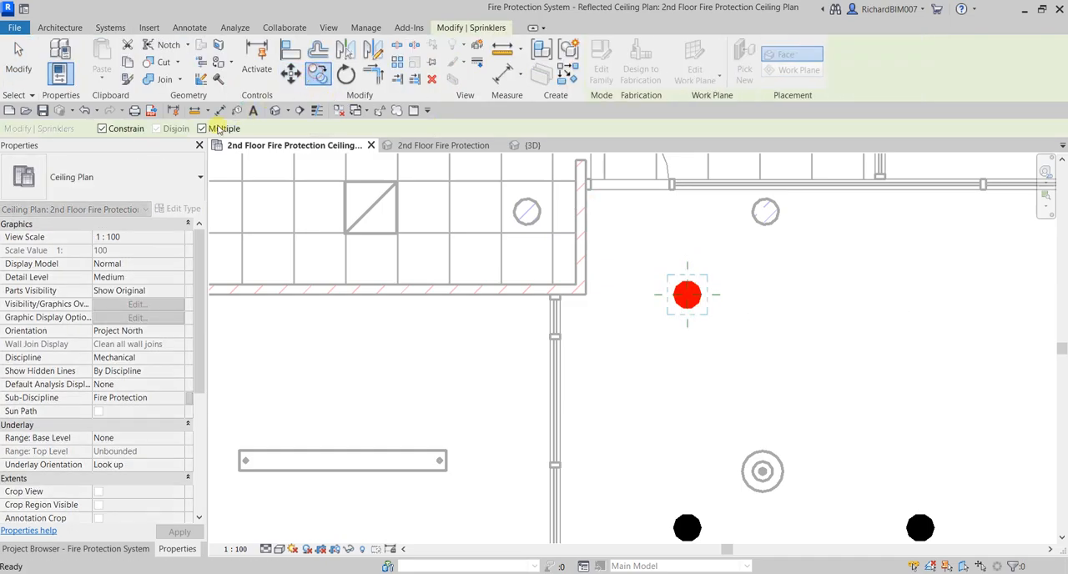
left_click(687, 296)
type("270")
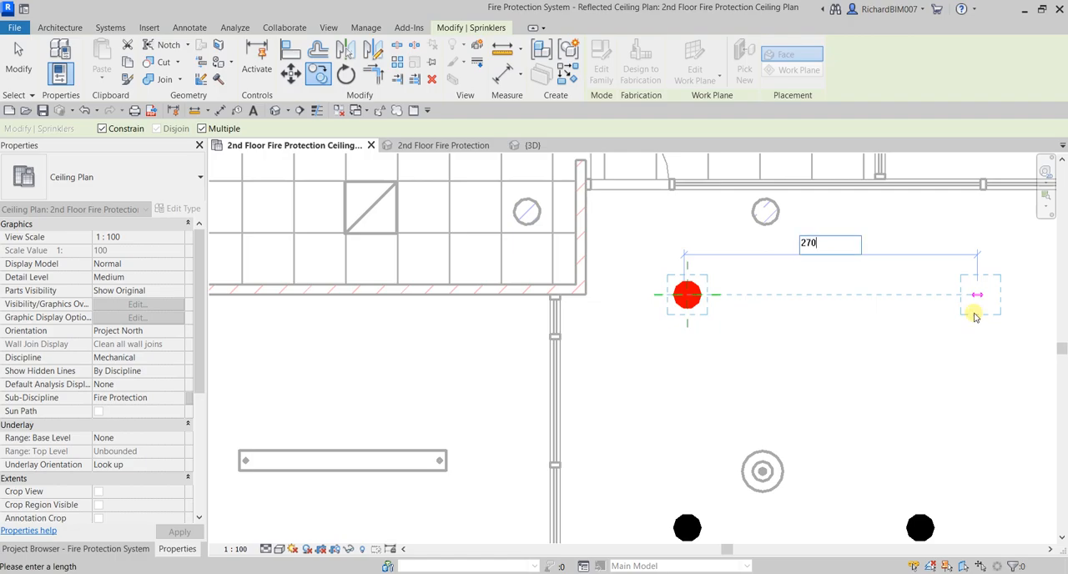
type("0")
key("Return")
scroll(951, 322, "down", 1)
middle_click_drag(951, 322, 596, 364)
scroll(597, 365, "up", 1)
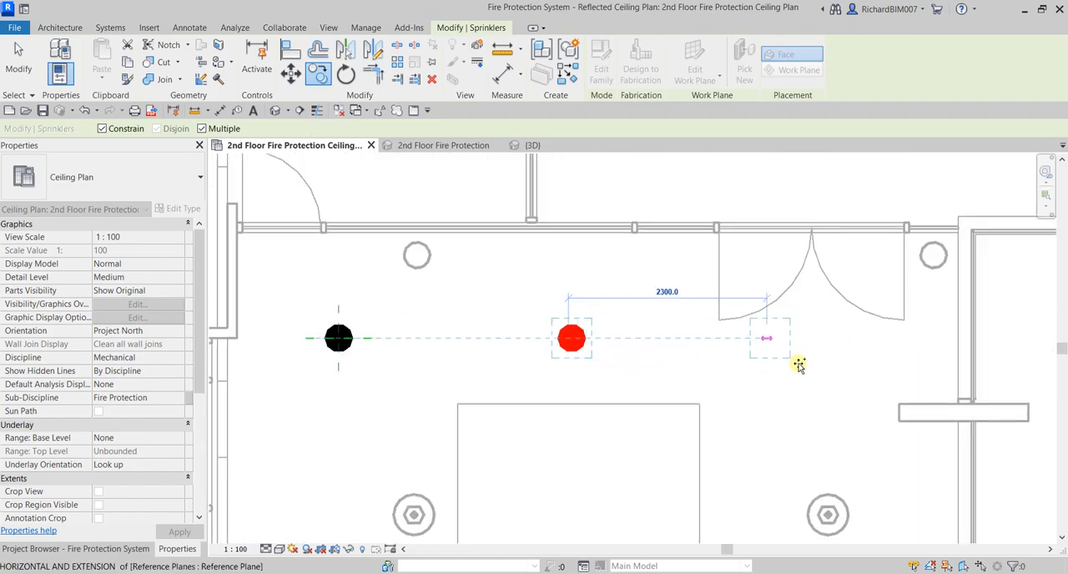
type("2700")
key("Return")
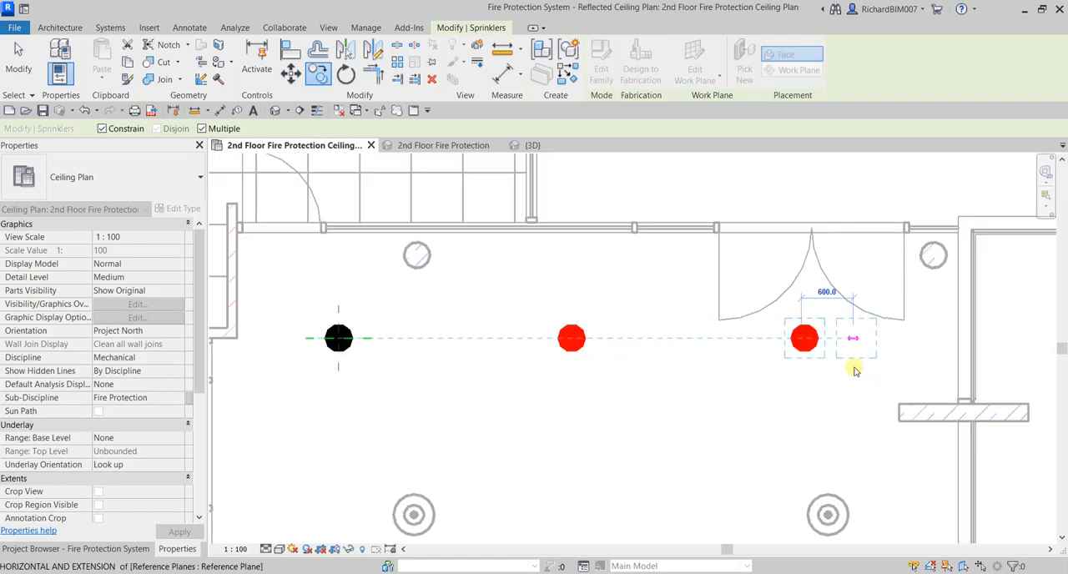
scroll(837, 369, "down", 3)
key("Escape")
key("Escape")
Delete the middle sprinkler in the corridor's second row
scroll(720, 345, "up", 2)
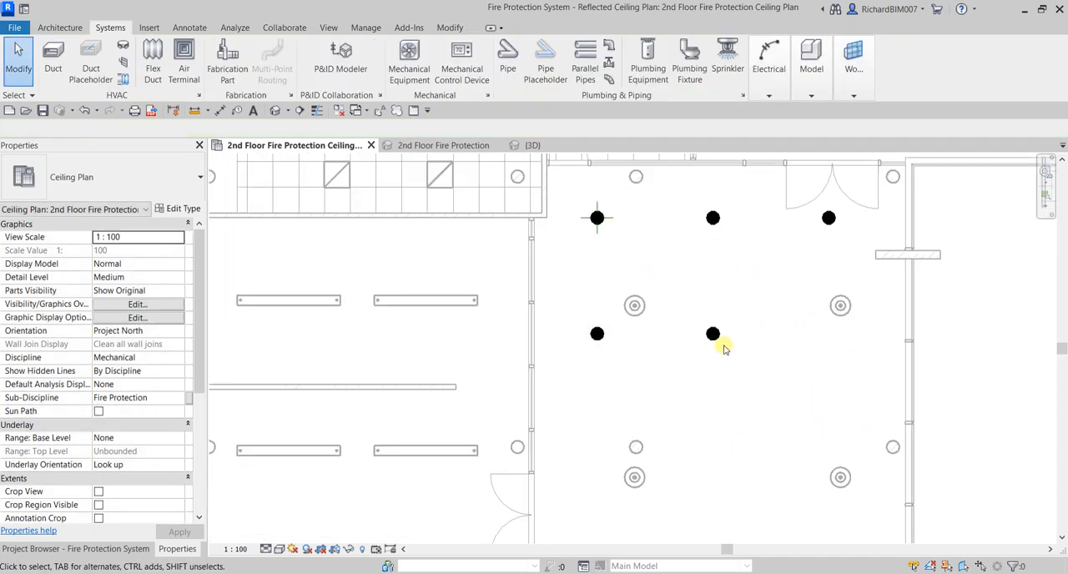
left_click(714, 335)
key("Delete")
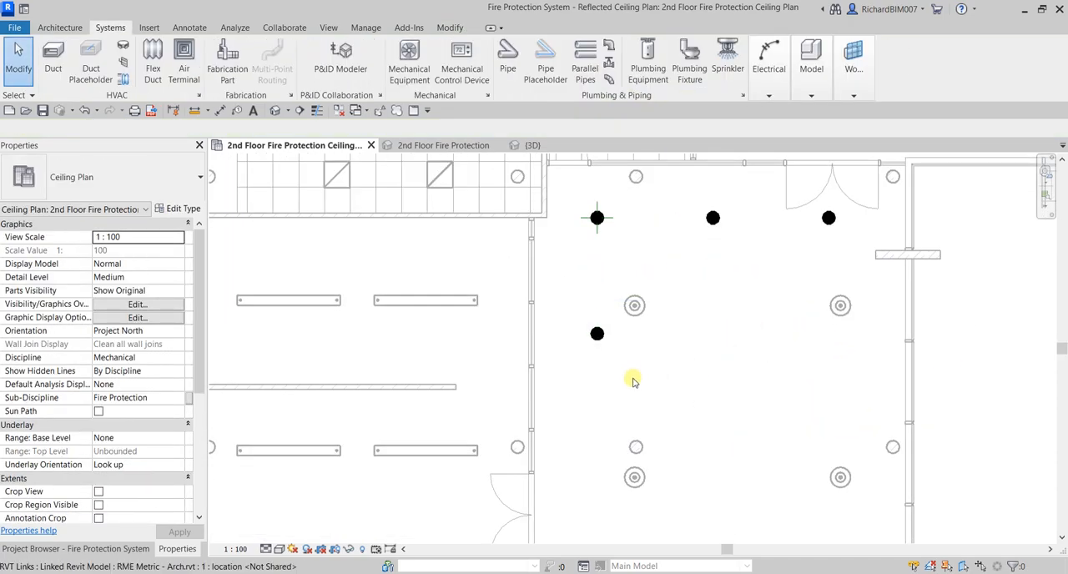
Copy the first row's easternmost sprinkler 2700 mm south into the second row
left_click(830, 219)
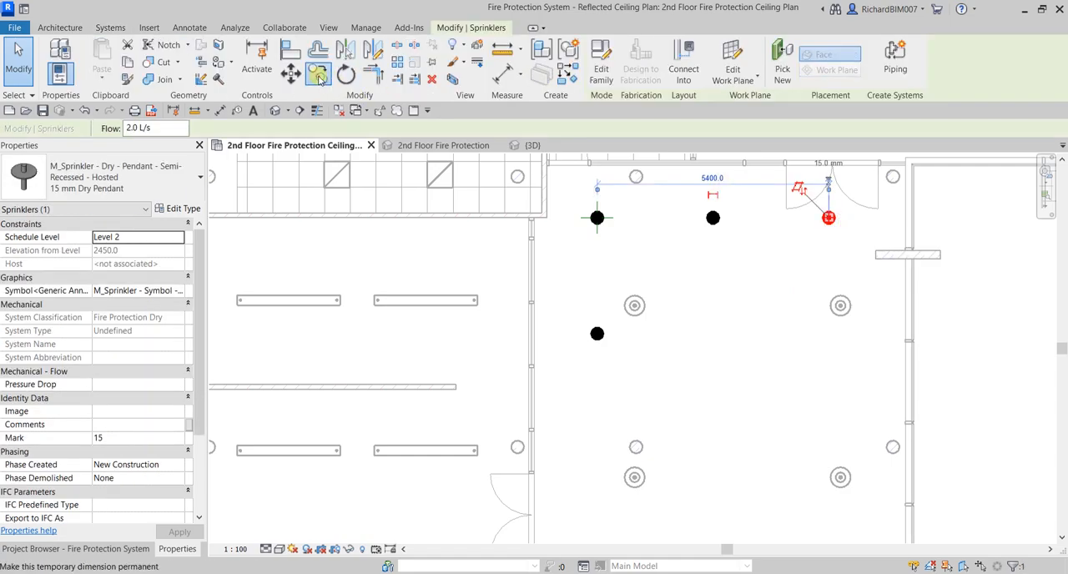
left_click(318, 75)
left_click(789, 219)
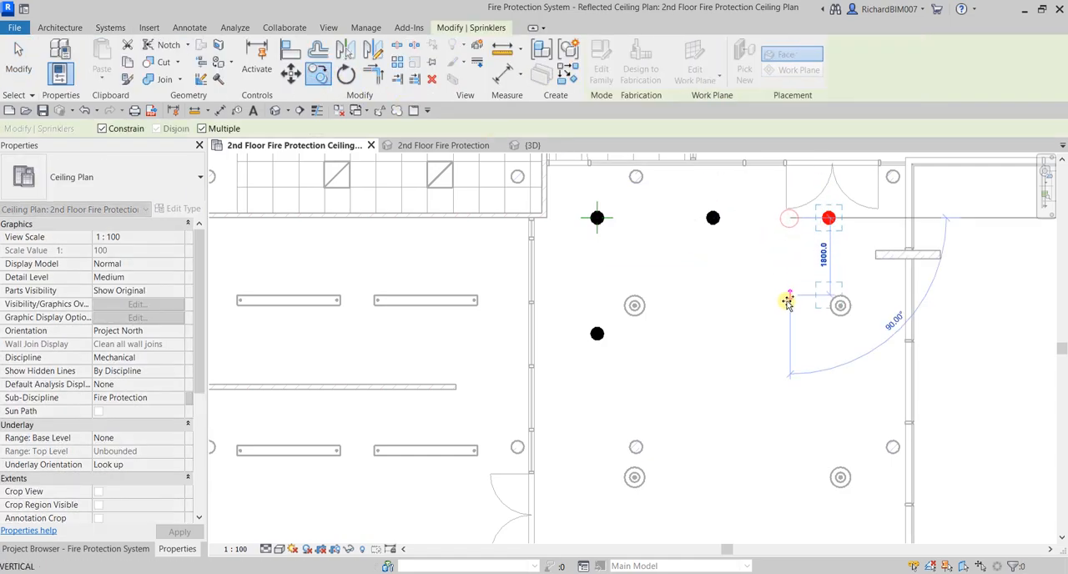
type("27")
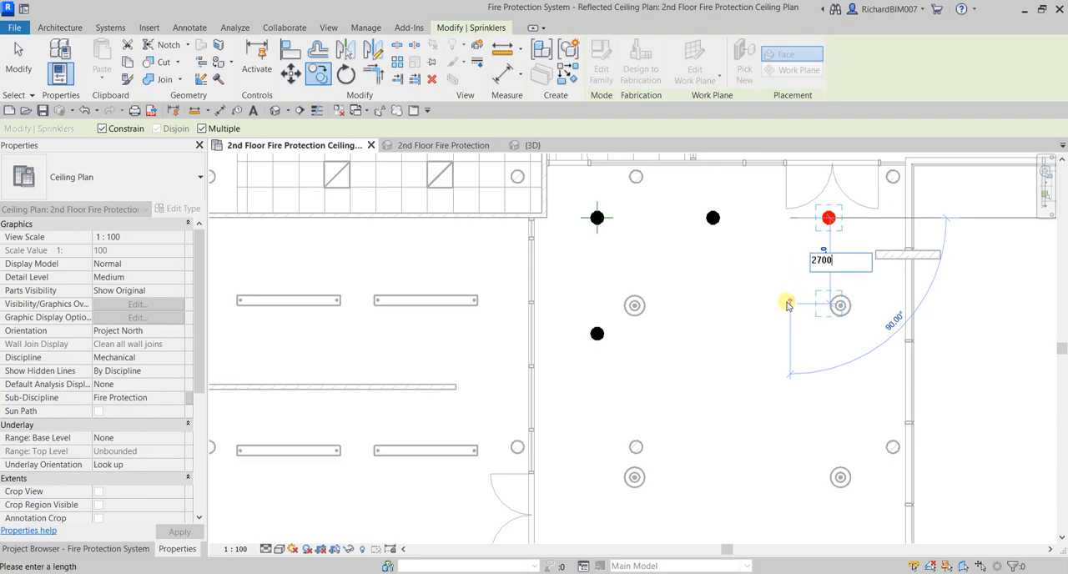
type("00")
key("Return")
left_click(18, 63)
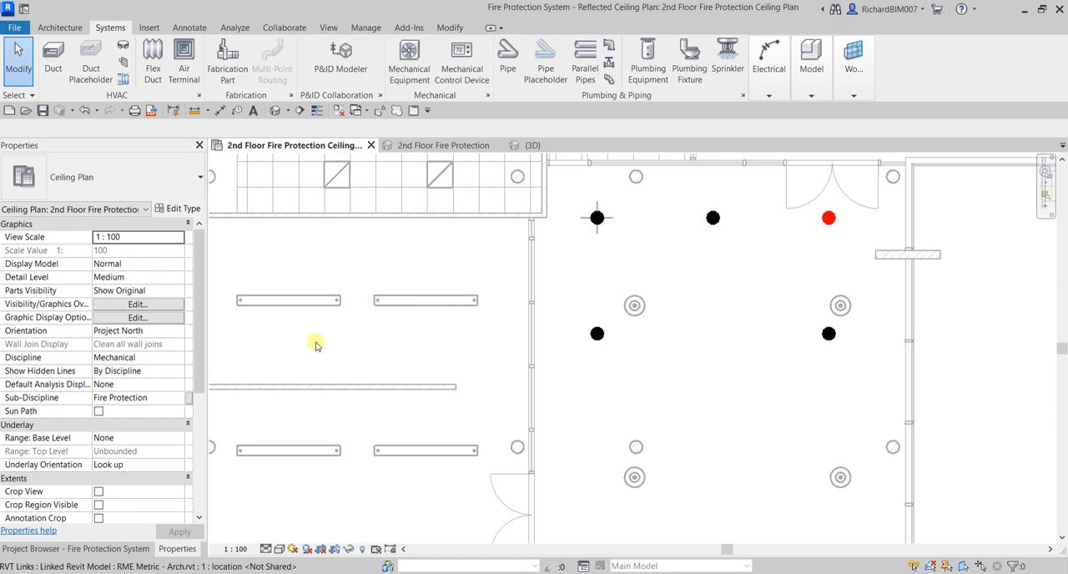
Copy the two sprinklers in the corridor's second row 2700 mm south, with multiple copies enabled
middle_click_drag(706, 354, 596, 251)
scroll(588, 342, "down", 2)
left_click(597, 226)
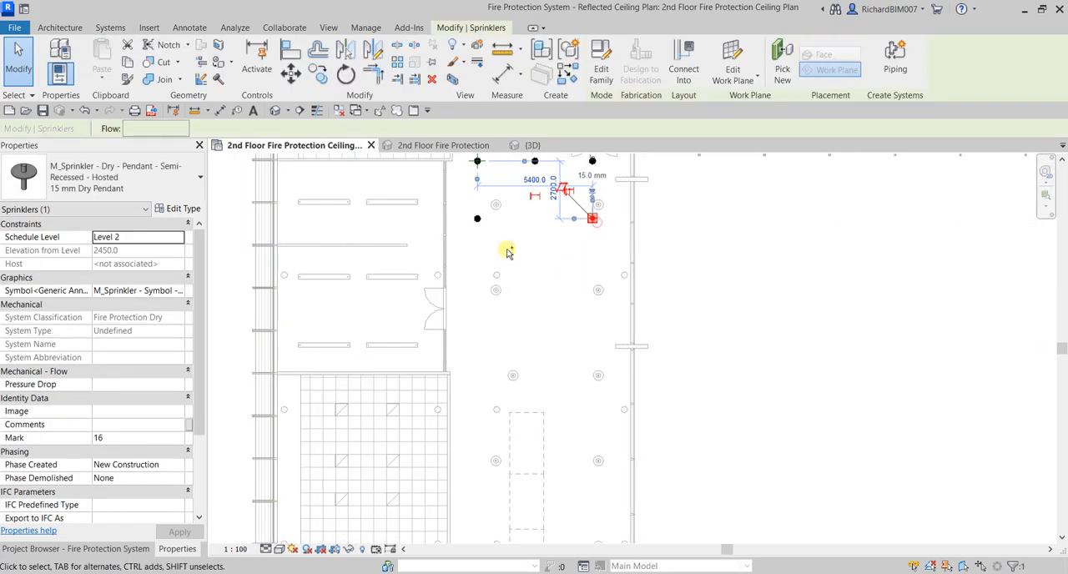
left_click(476, 218, "ctrl")
scroll(567, 302, "down", 2)
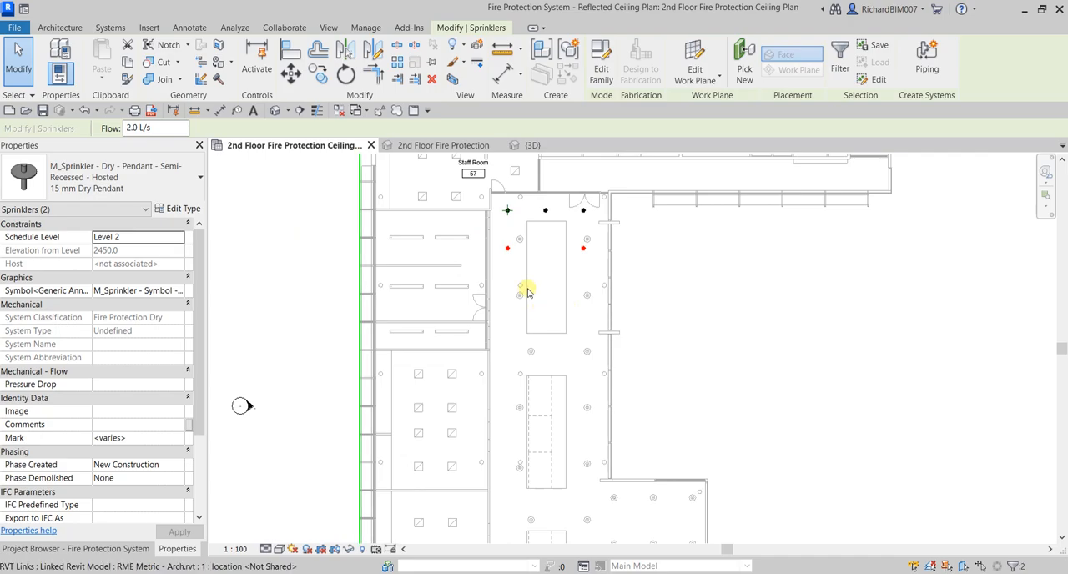
left_click(318, 74)
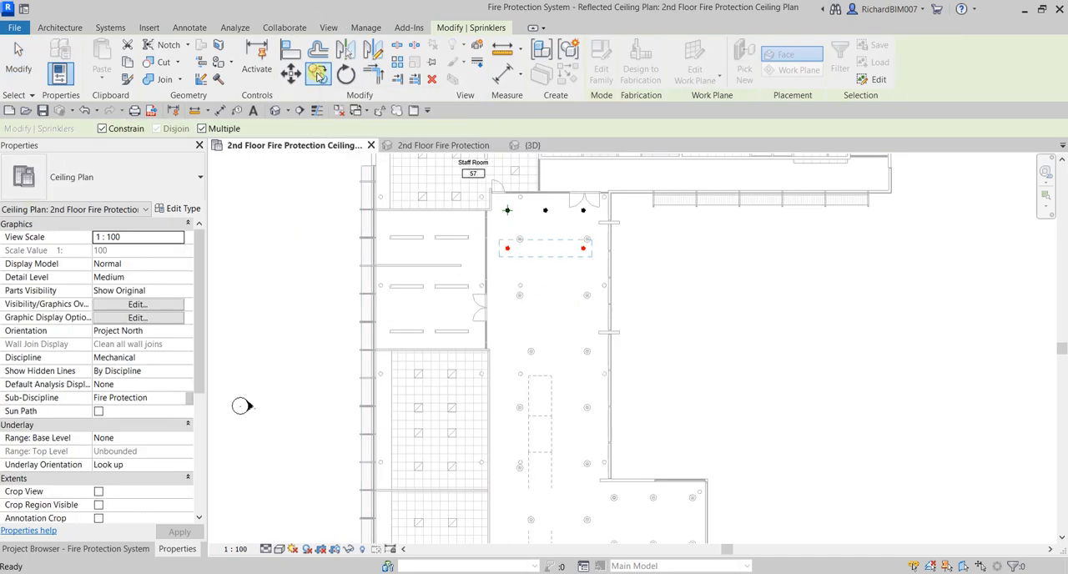
left_click(648, 246)
type("2")
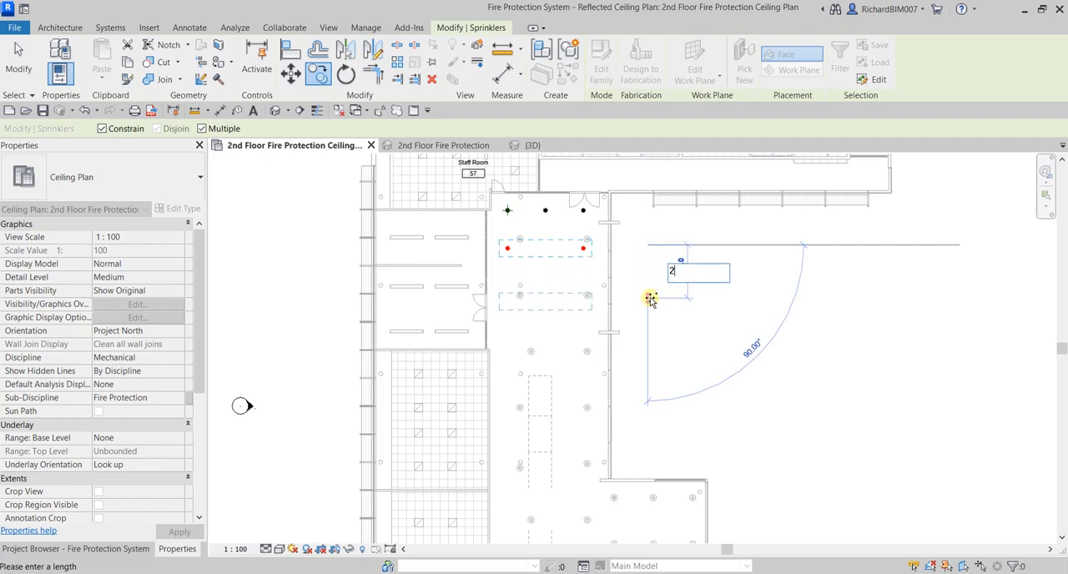
type("700")
key("Return")
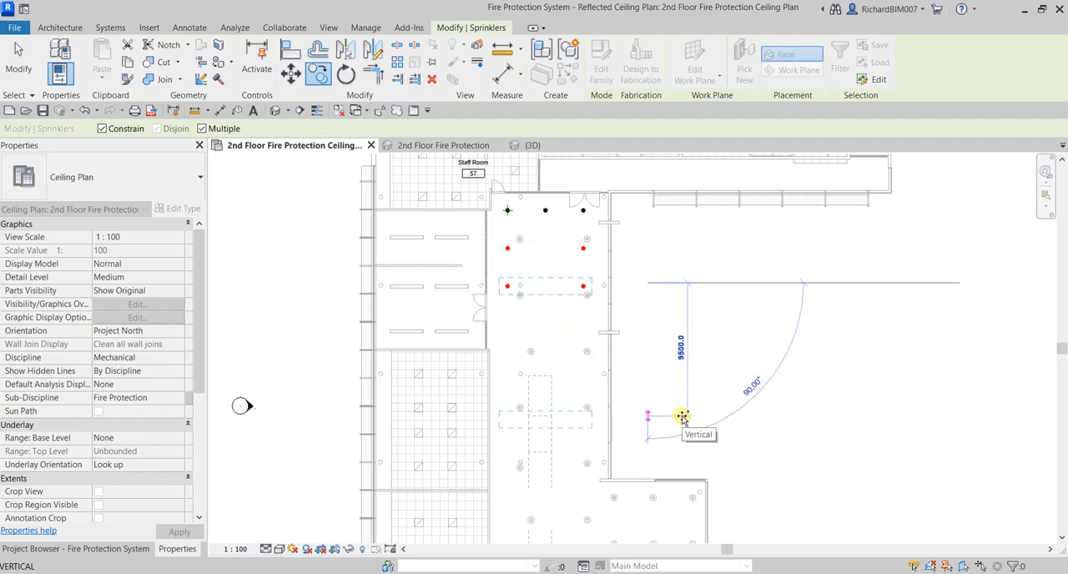
type("2700")
Place another copy of the sprinkler pair 2700 mm farther south and end the Copy command
key("Return")
key("Escape")
key("Escape")
Select the six sprinklers in the corridor's second to fourth rows, leaving the lighting fixtures out of the selection
scroll(534, 329, "up", 2)
middle_click_drag(656, 296, 671, 356)
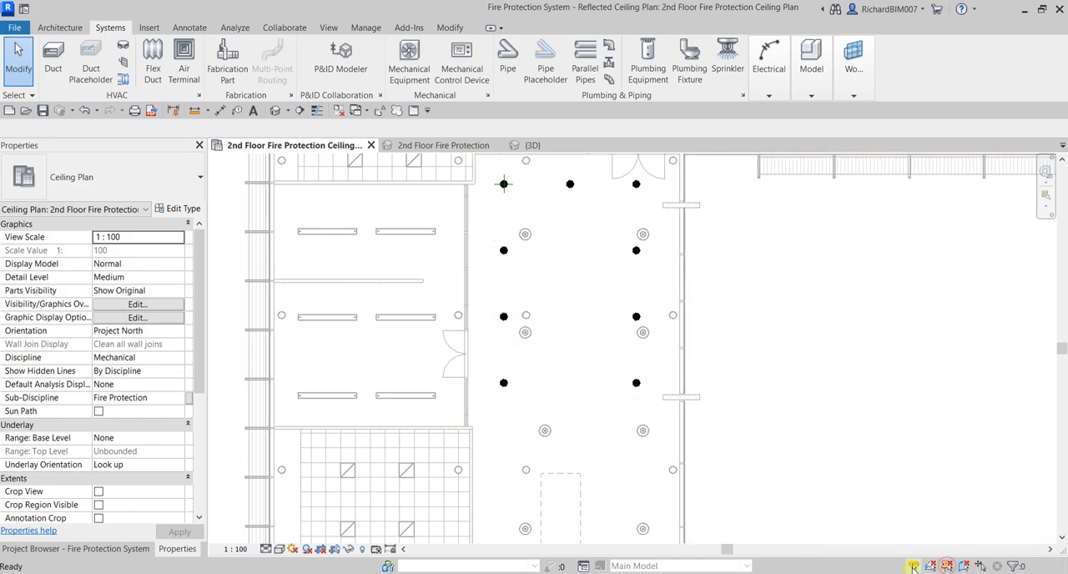
middle_click_drag(679, 376, 699, 416)
left_click_drag(503, 273, 682, 454)
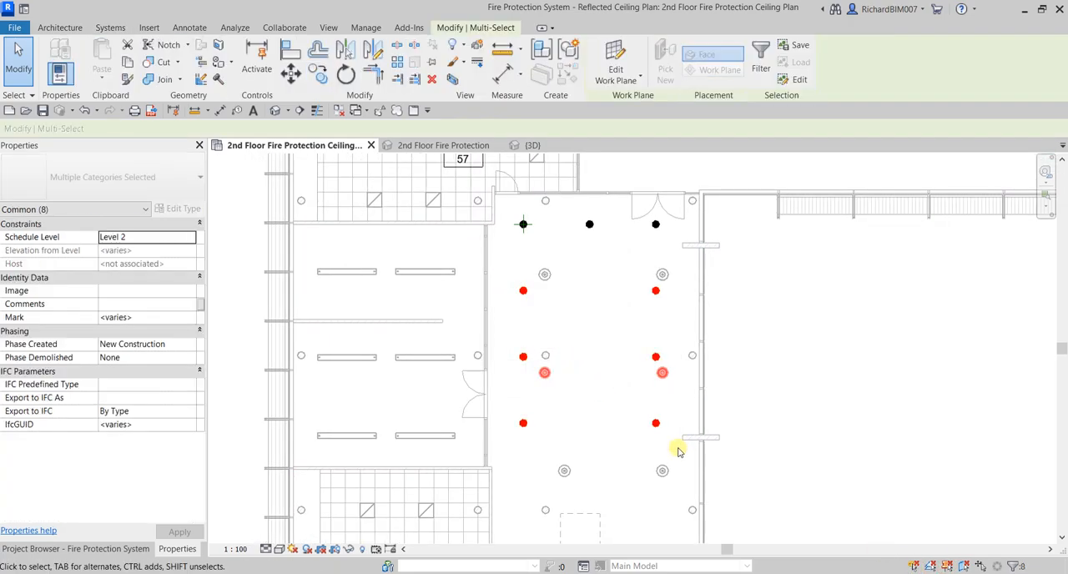
scroll(675, 386, "up", 3)
left_click(680, 361, "shift")
left_click_drag(386, 409, 459, 345, "shift")
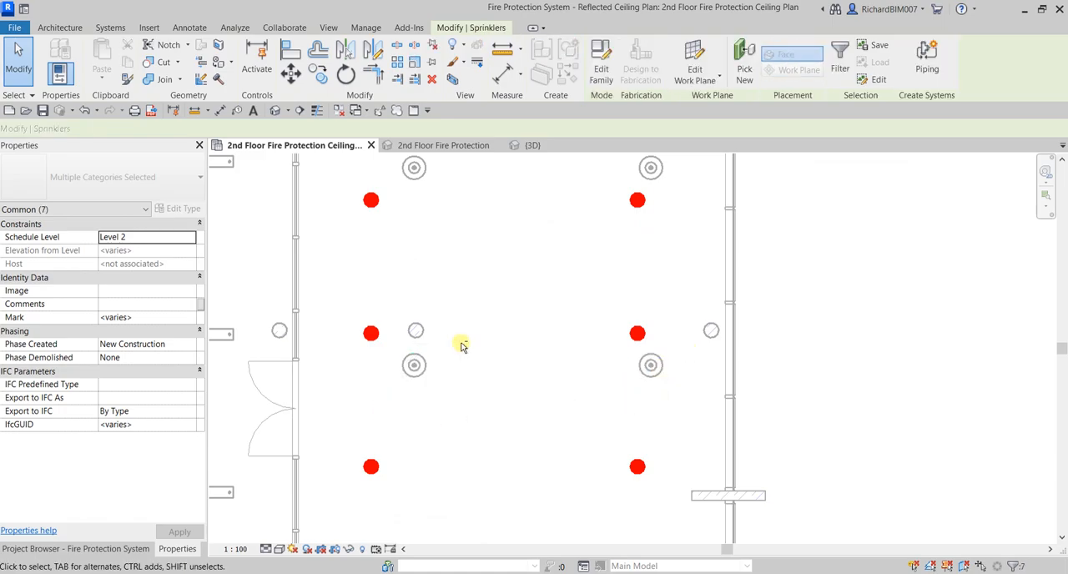
scroll(500, 333, "down", 3)
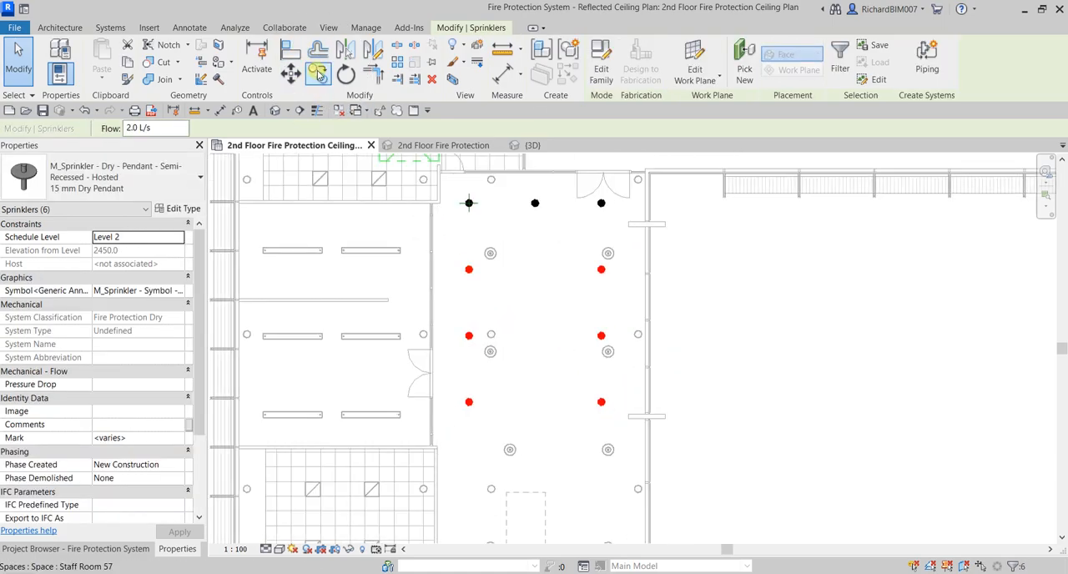
Copy the six selected sprinklers south, using the first-row west sprinkler's centre as start point and the fourth-row west sprinkler's centre as end point
left_click(319, 73)
scroll(469, 202, "up", 3)
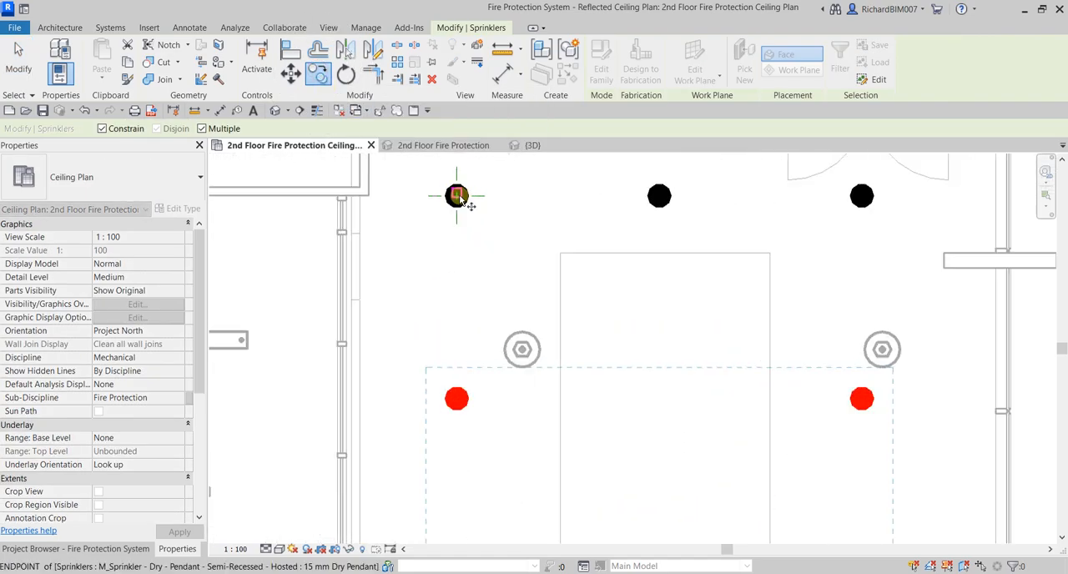
scroll(458, 196, "up", 2)
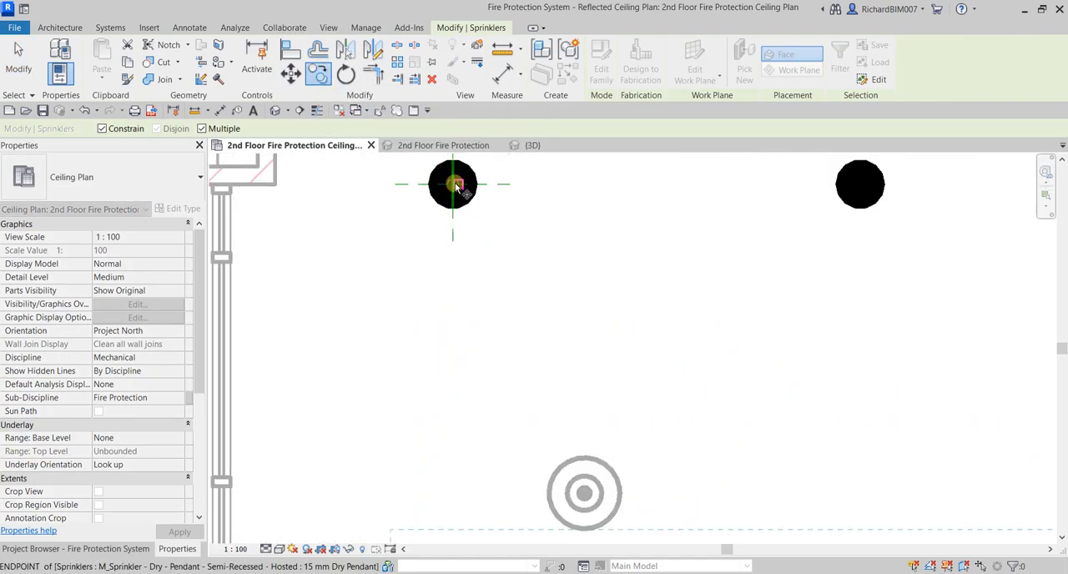
scroll(455, 185, "up", 2)
left_click(453, 184)
scroll(490, 247, "down", 3)
scroll(520, 297, "down", 3)
scroll(579, 209, "up", 4)
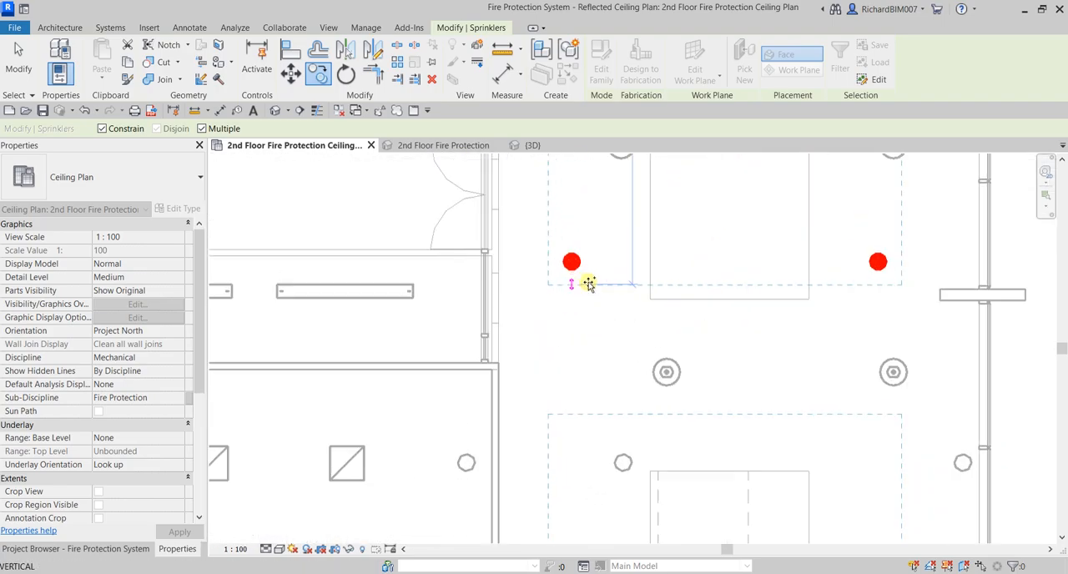
scroll(589, 284, "up", 6)
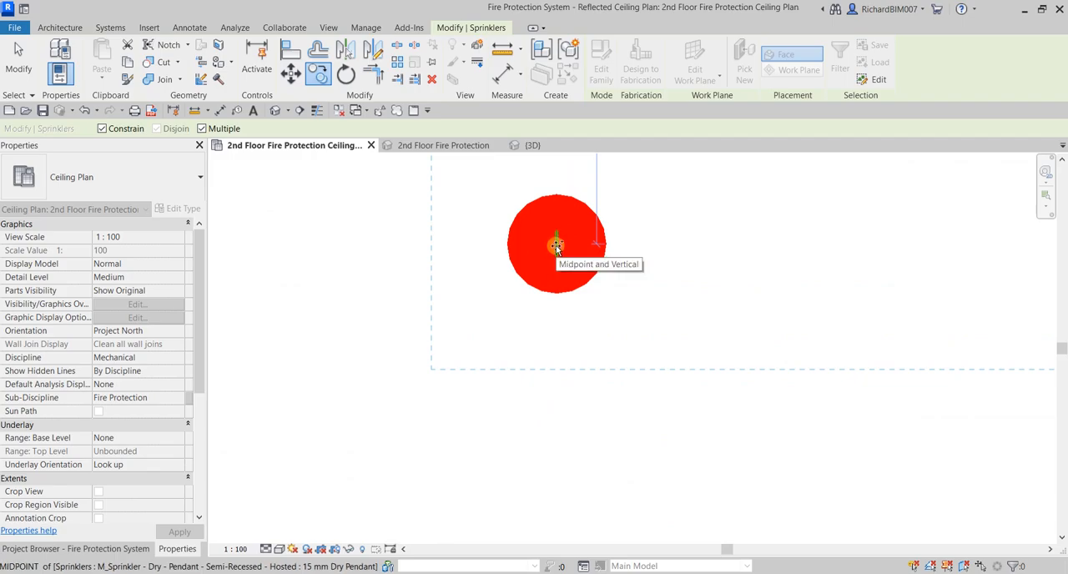
Place two more copies of the six-sprinkler set down the corridor, each snapped to the last west sprinkler's centre, and end the Copy command
scroll(584, 263, "down", 6)
scroll(608, 389, "down", 2)
scroll(624, 312, "up", 6)
scroll(582, 289, "up", 4)
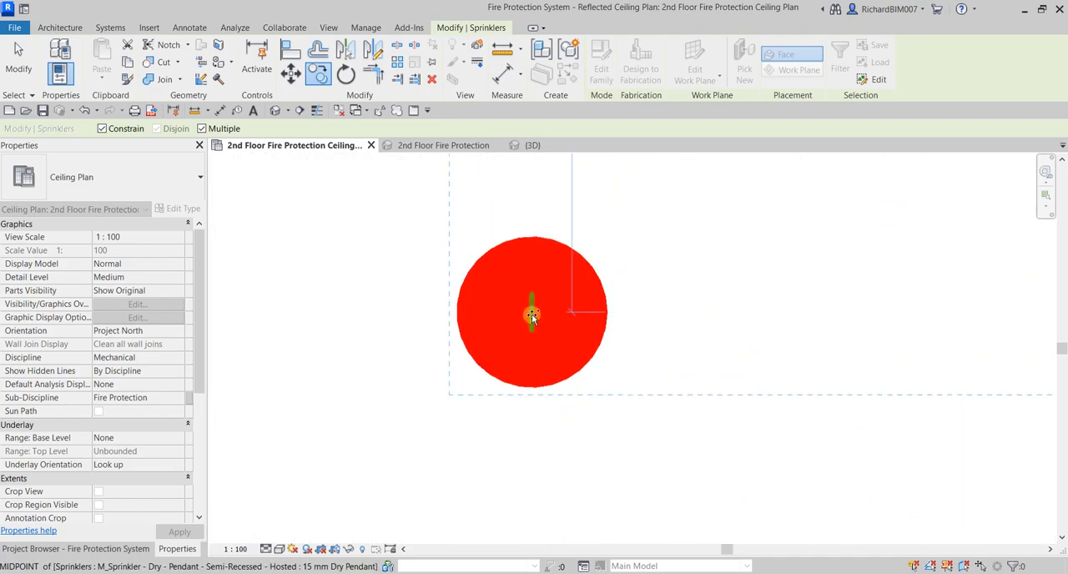
scroll(595, 320, "down", 8)
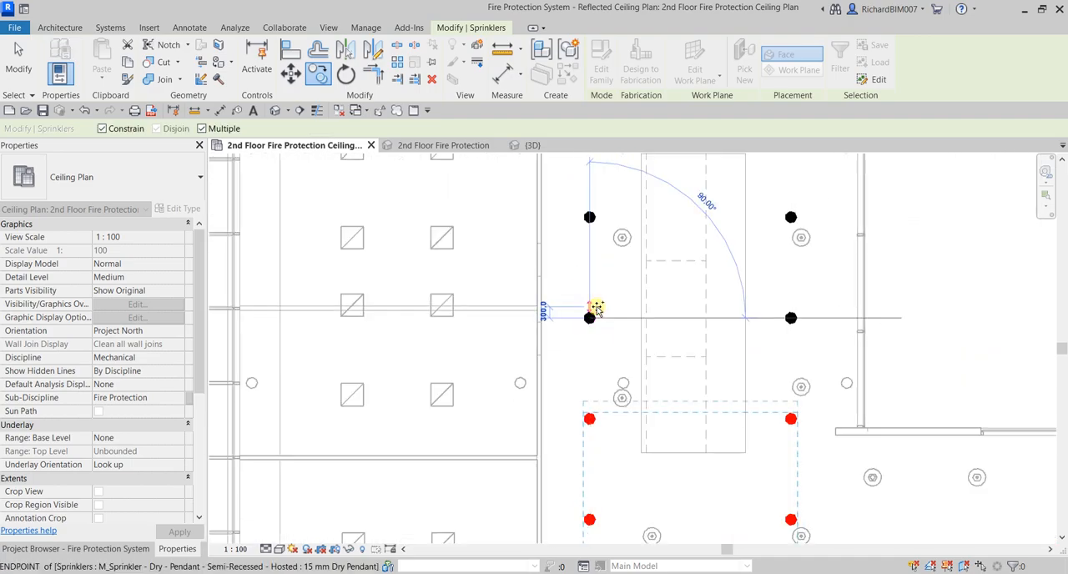
scroll(598, 300, "up", 10)
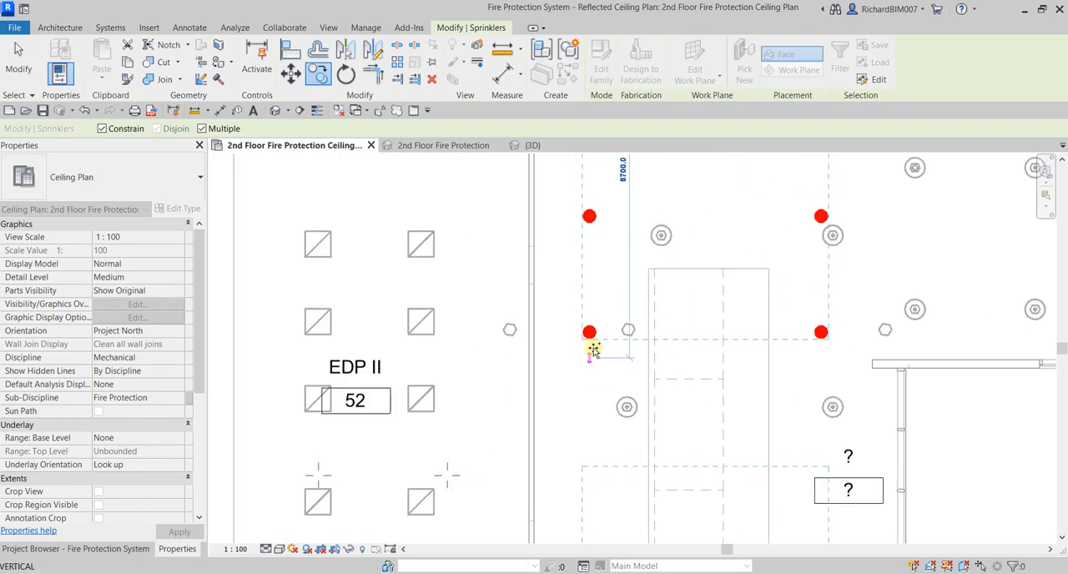
scroll(584, 317, "up", 5)
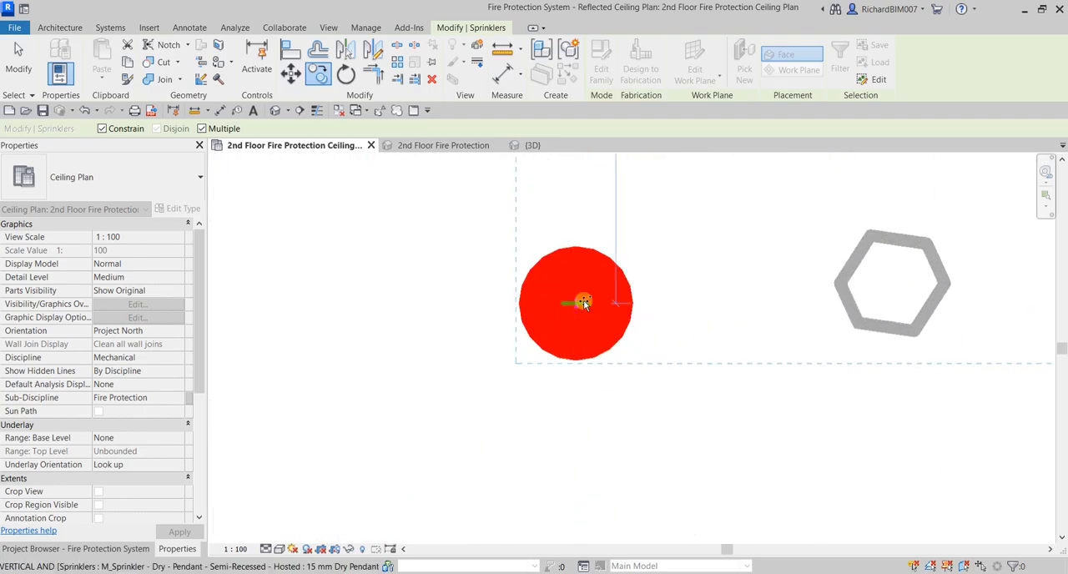
scroll(584, 309, "down", 8)
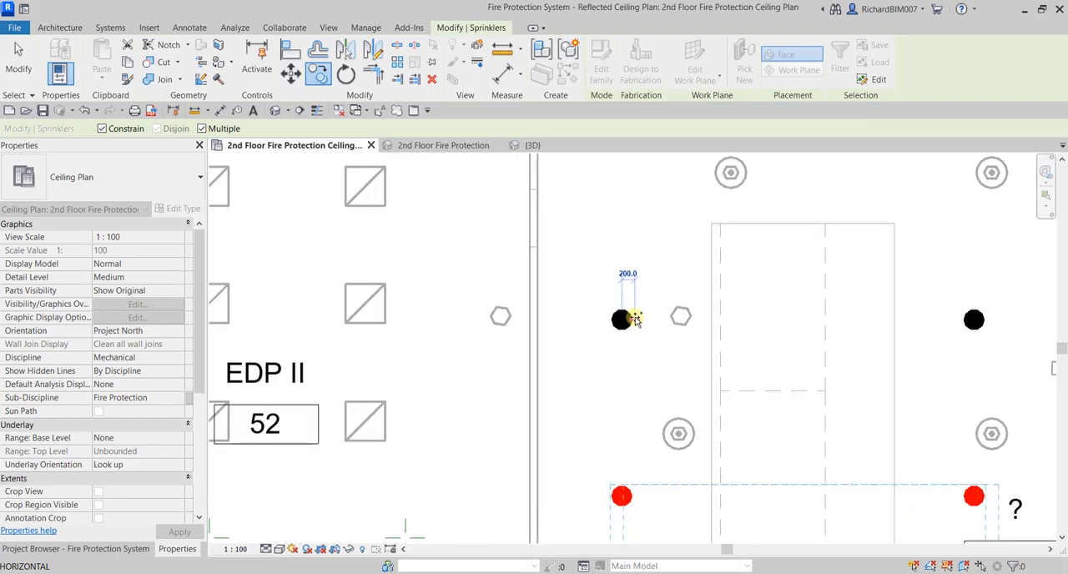
scroll(851, 397, "down", 6)
key("Escape")
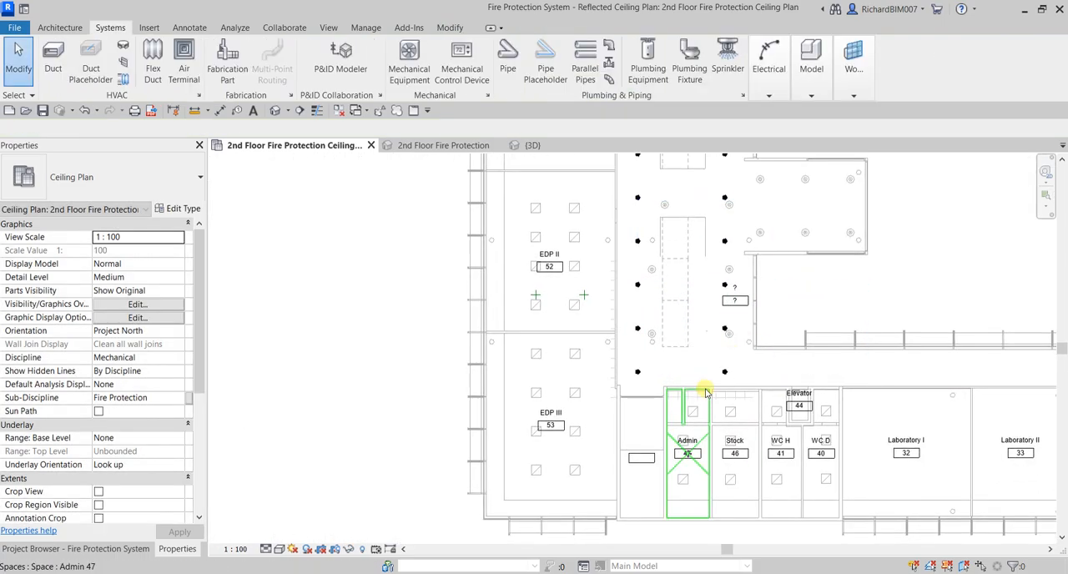
Select the west sprinkler in the corridor's second row and open the Create Piping System dialog for it
middle_click_drag(812, 336, 701, 510)
middle_click_drag(607, 380, 583, 270)
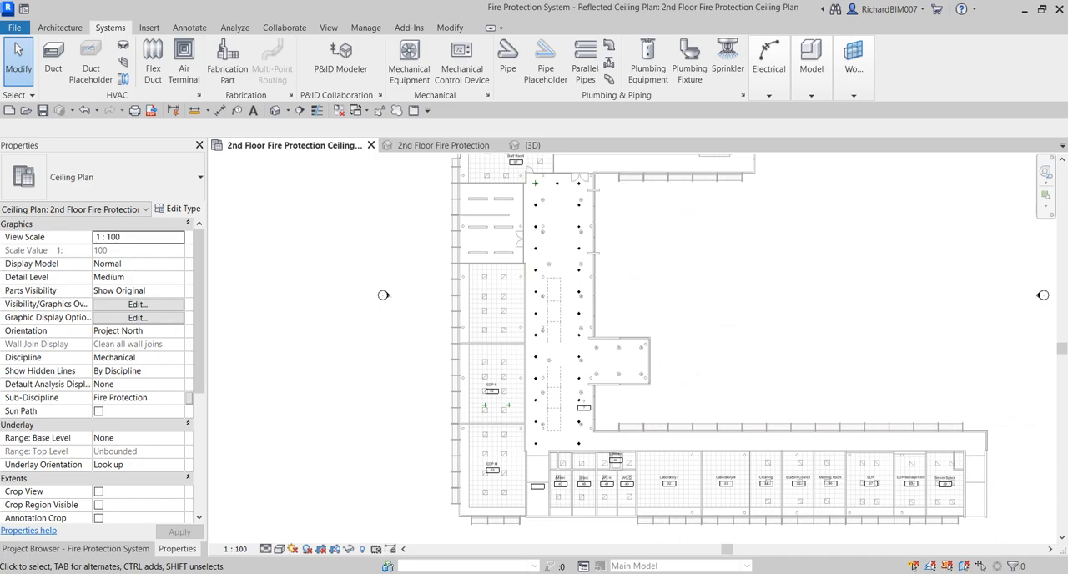
scroll(603, 333, "up", 2)
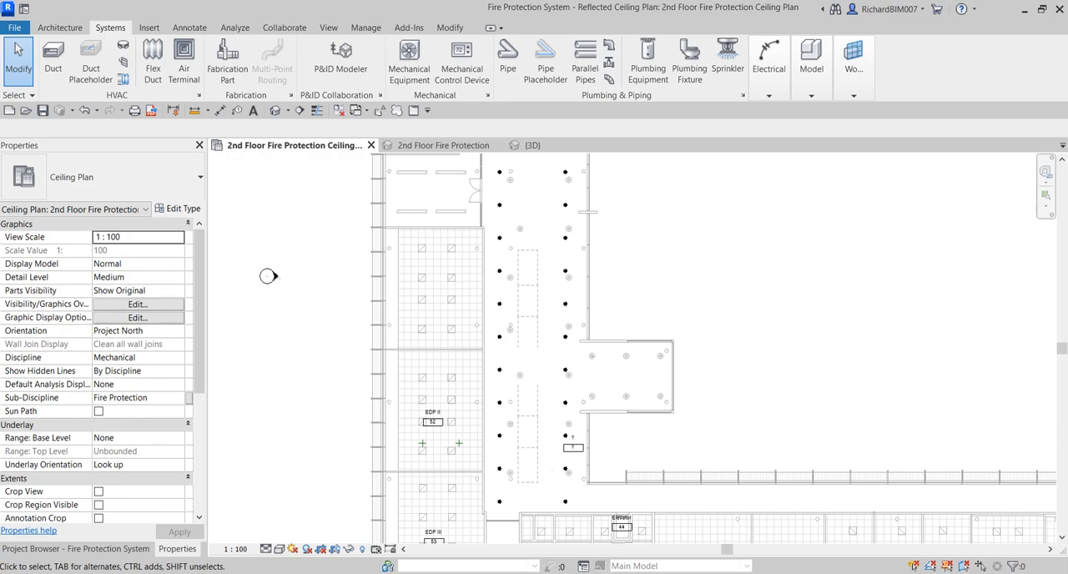
middle_click_drag(555, 287, 541, 410)
scroll(505, 242, "up", 4)
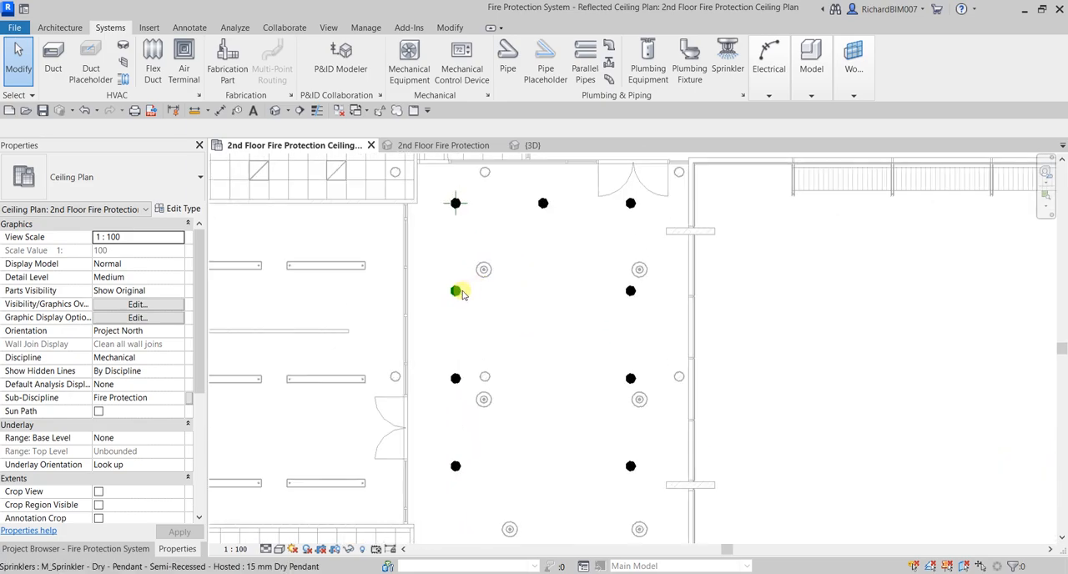
left_click(460, 294)
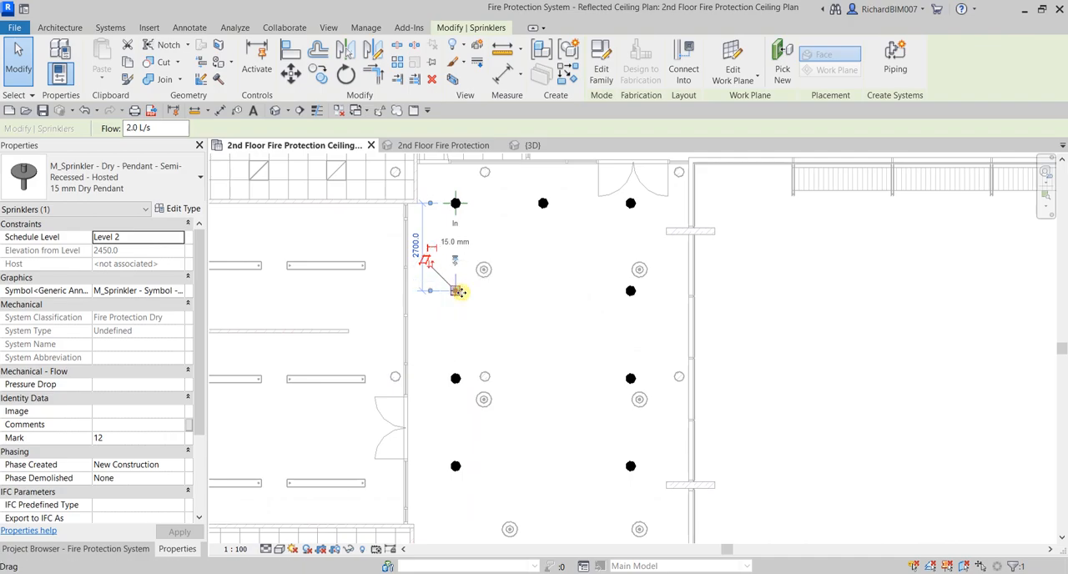
key("ctrl")
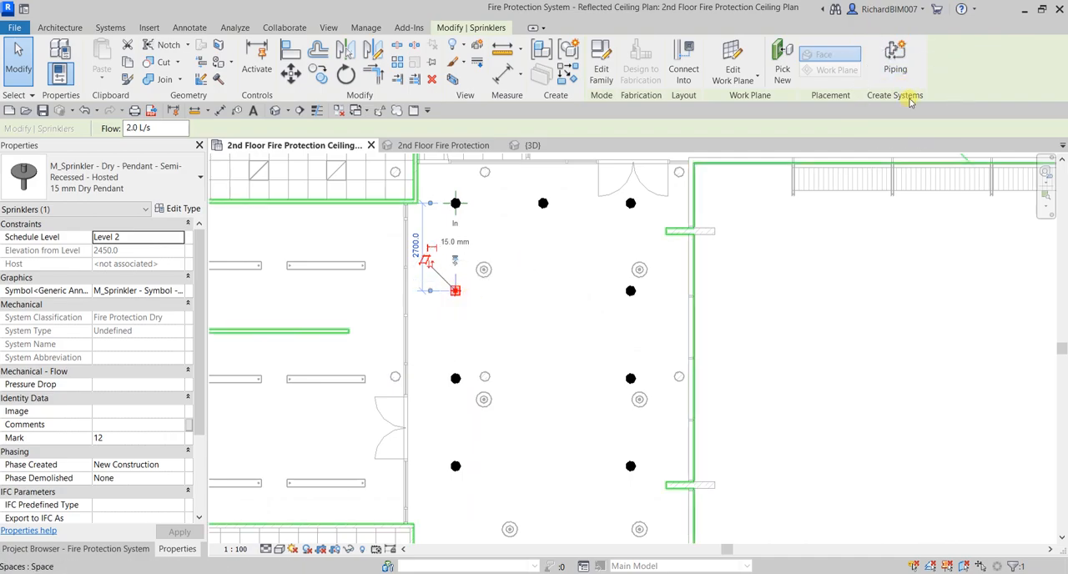
key("ctrl")
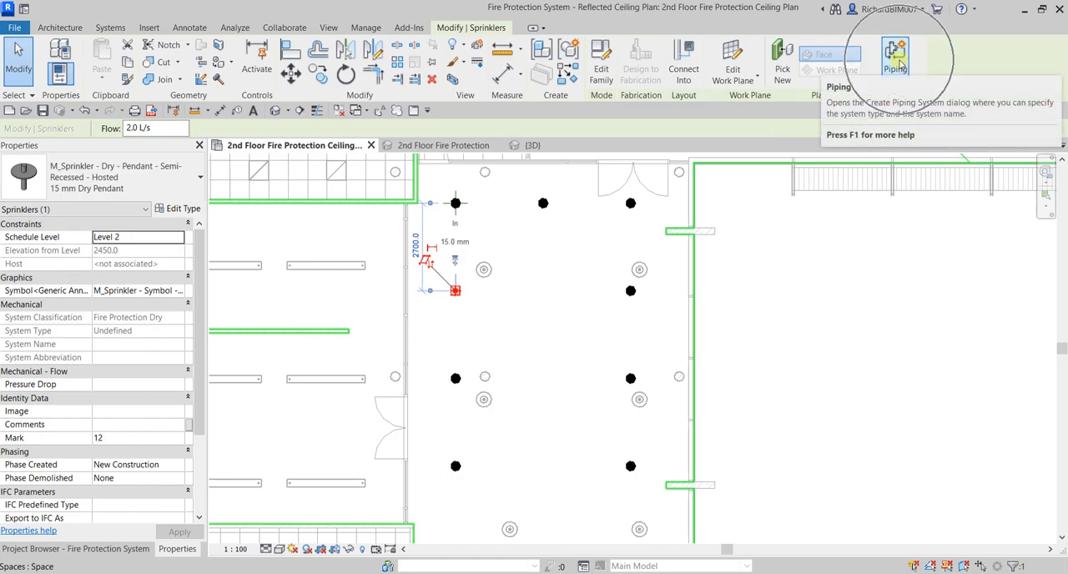
left_click(896, 60)
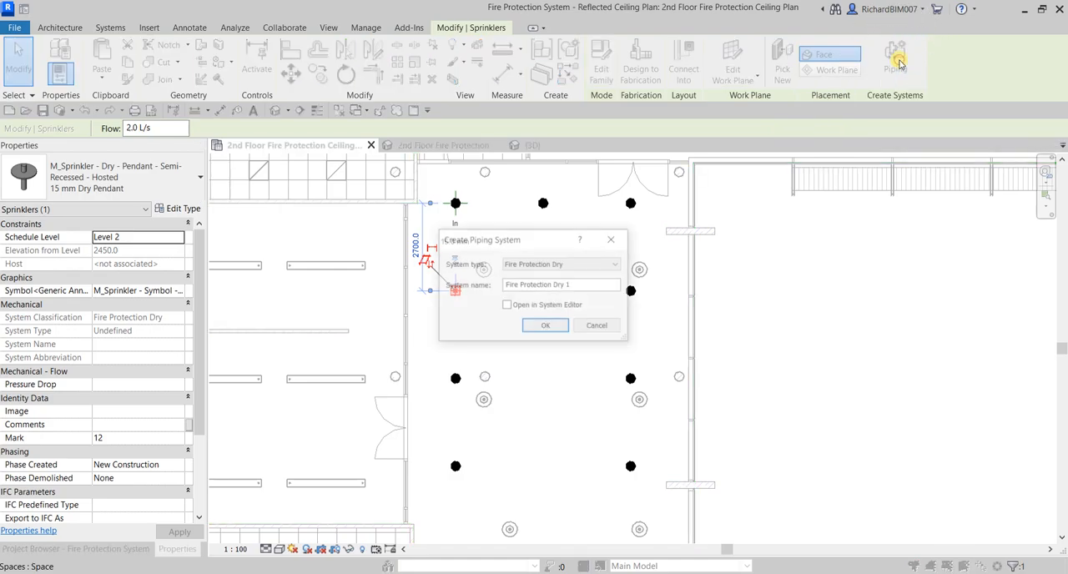
Check which system types are offered for the sprinkler's piping system, and cancel without creating it
key("ctrl")
left_click(558, 263)
left_click(558, 264)
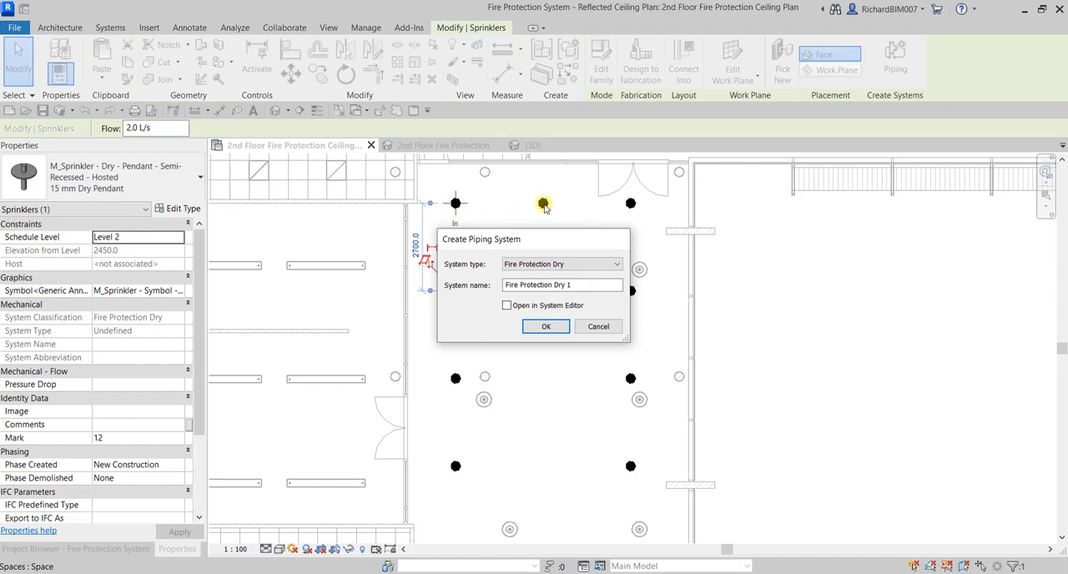
key("Escape")
key("Escape")
Open the family of the first row's middle sprinkler for editing and bring its pipe connector into close view
scroll(544, 202, "up", 3)
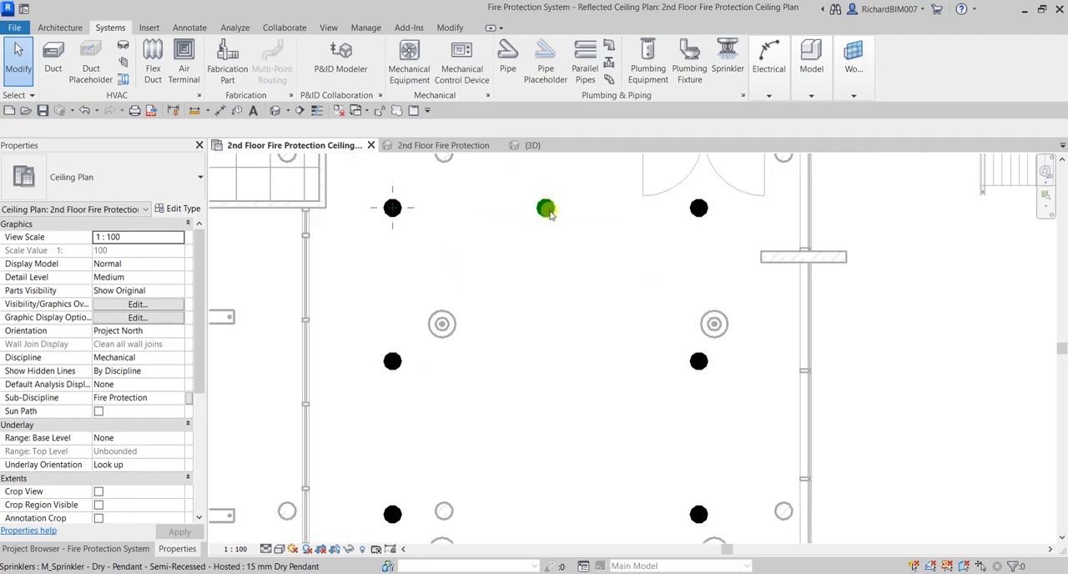
left_click(547, 204)
left_click(597, 73)
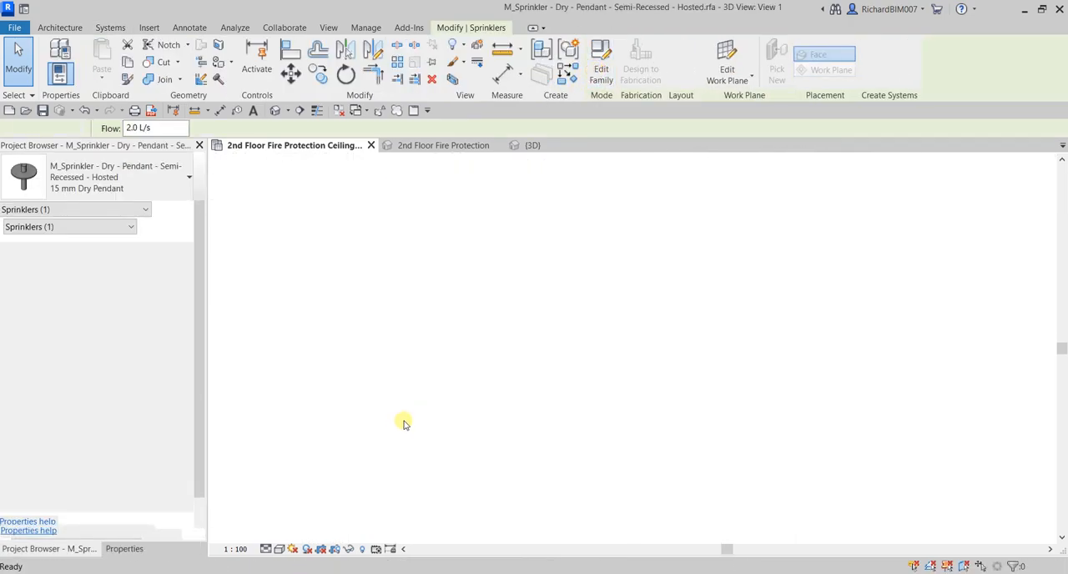
scroll(865, 469, "up", 2)
scroll(597, 327, "up", 1)
middle_click_drag(597, 326, 760, 436)
scroll(601, 344, "up", 7)
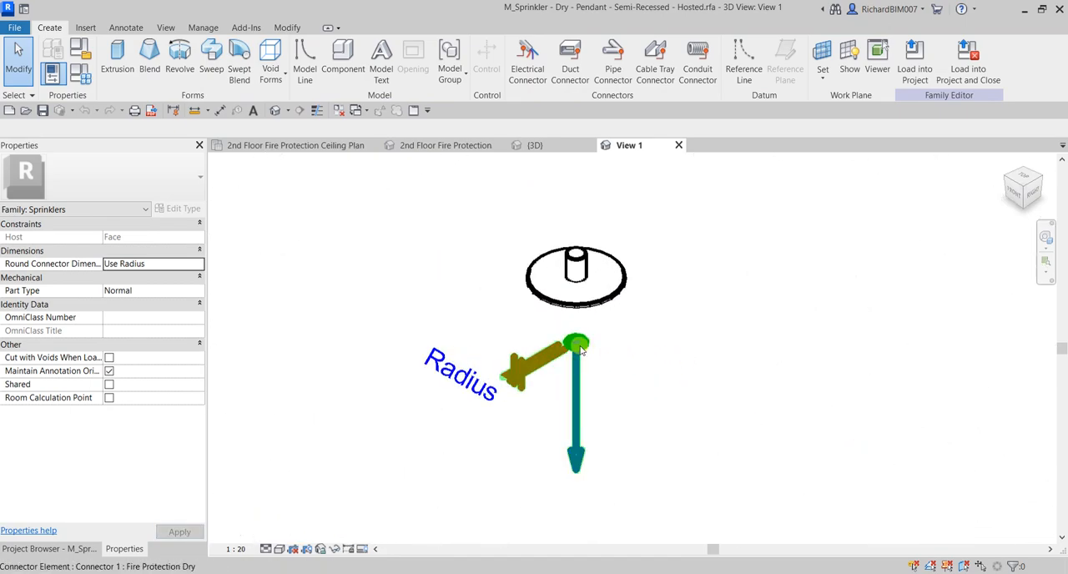
Check the pipe connector's System Classification and its available options, and close the sprinkler family without saving changes
left_click(581, 350)
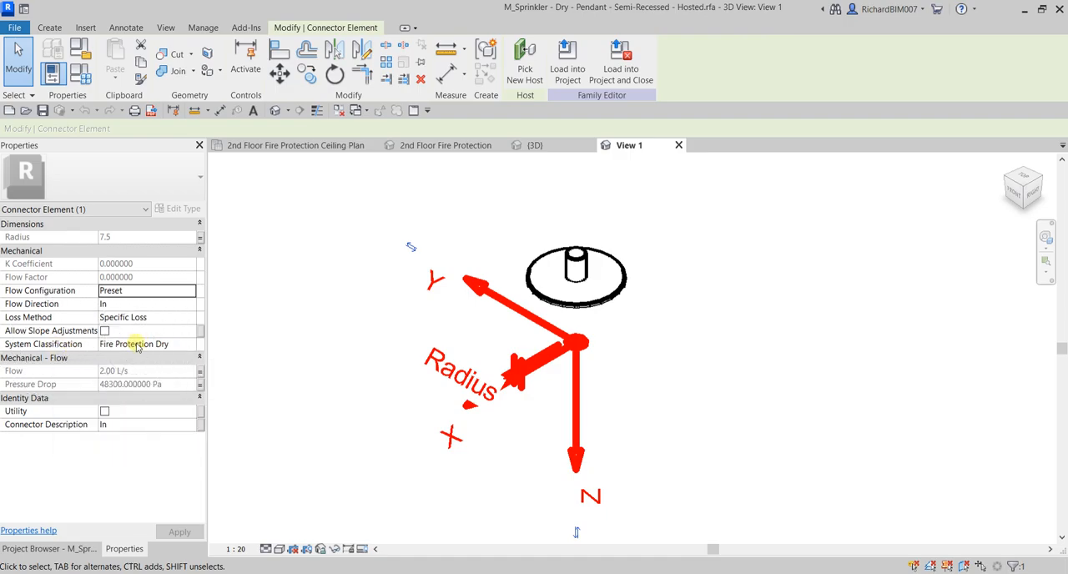
left_click(185, 345)
left_click(190, 344)
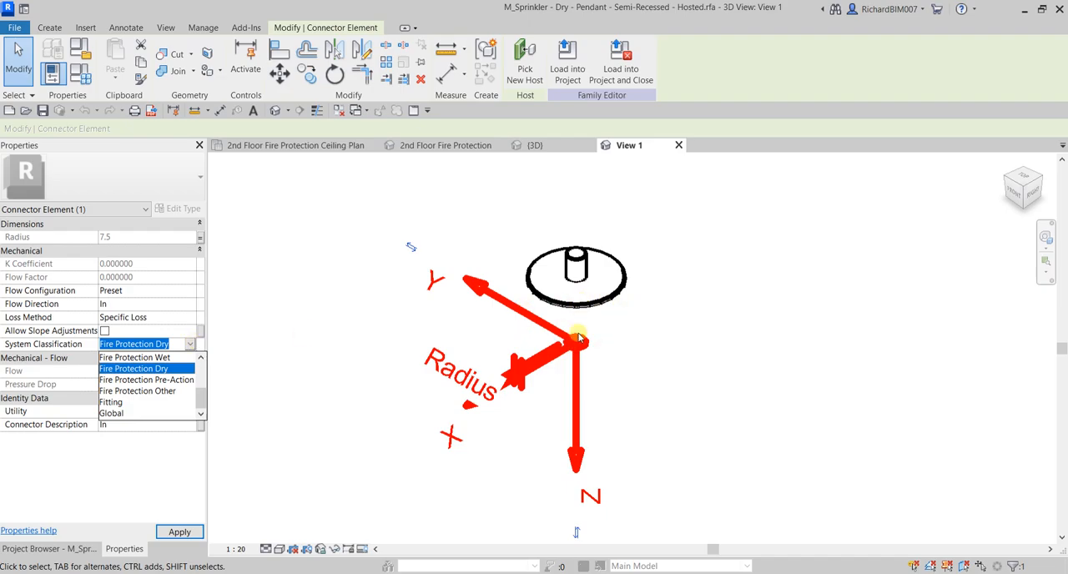
left_click(332, 265)
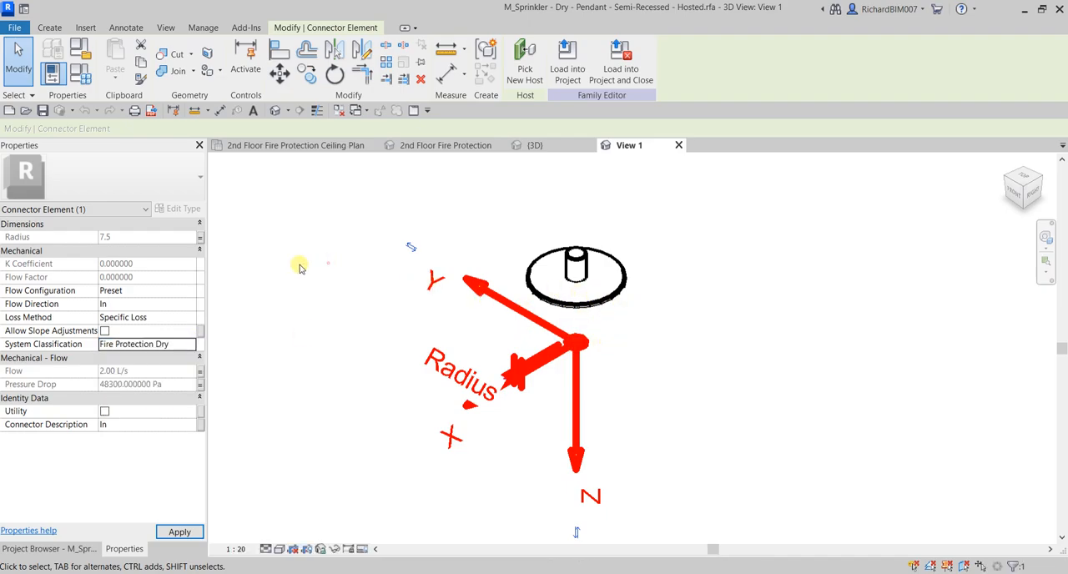
left_click(151, 350)
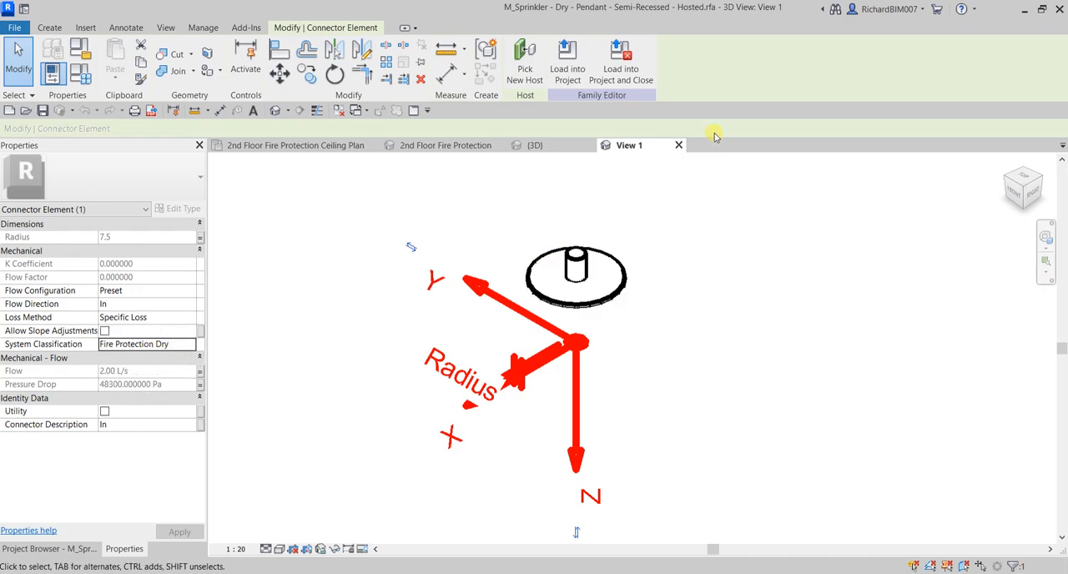
left_click(679, 145)
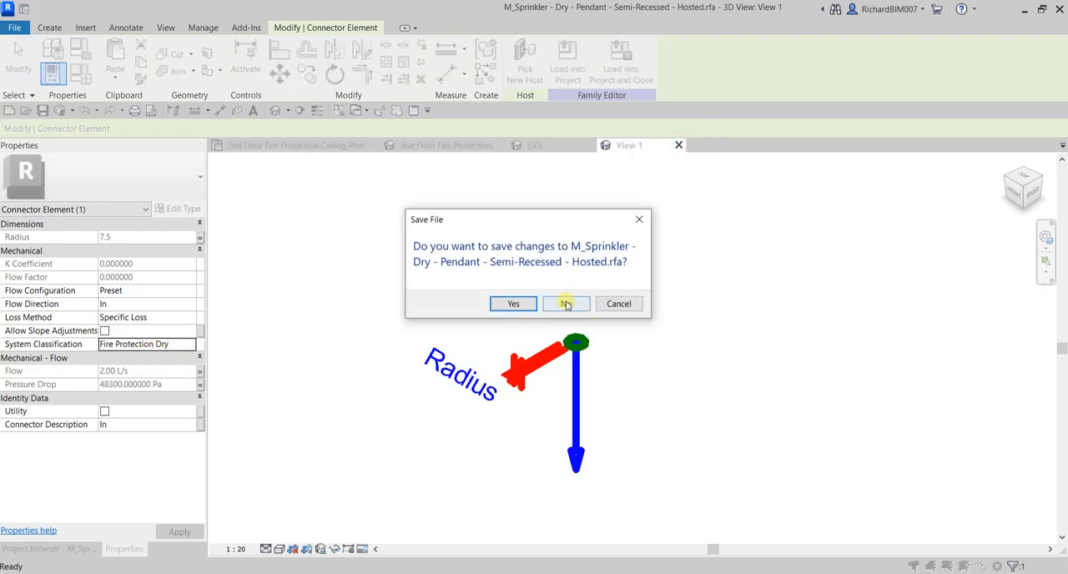
left_click(566, 303)
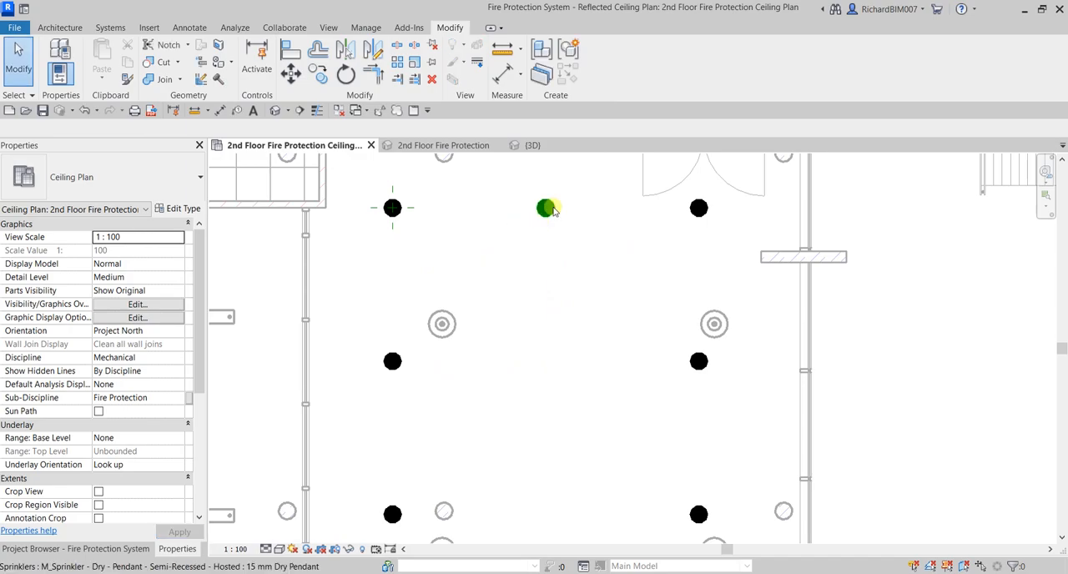
Create a Fire Protection Dry piping system named 2nd Floor FP - Dry from the first row's middle sprinkler, opening it in the System Editor
left_click(544, 207)
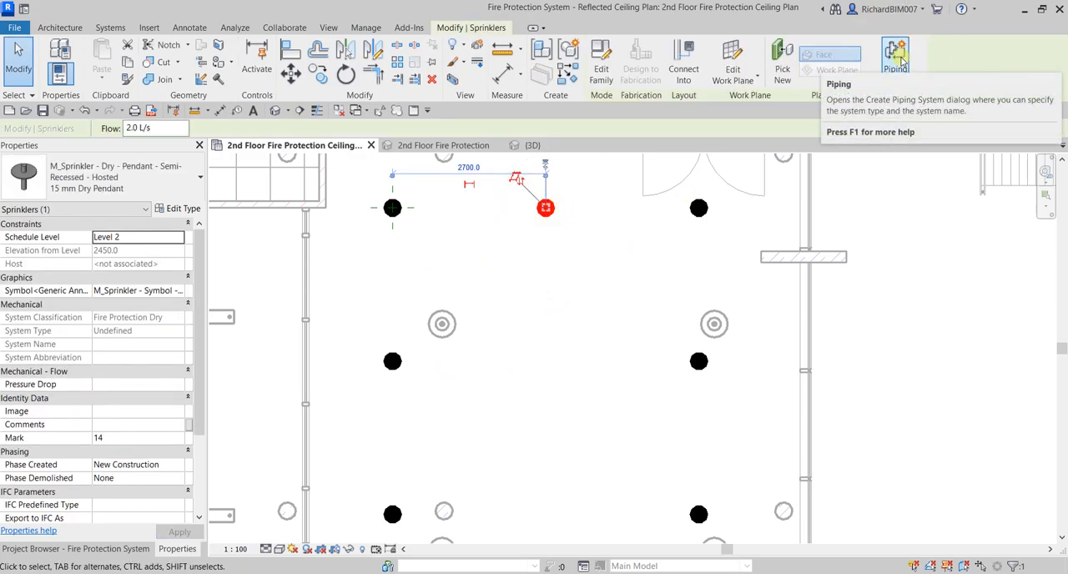
left_click(899, 60)
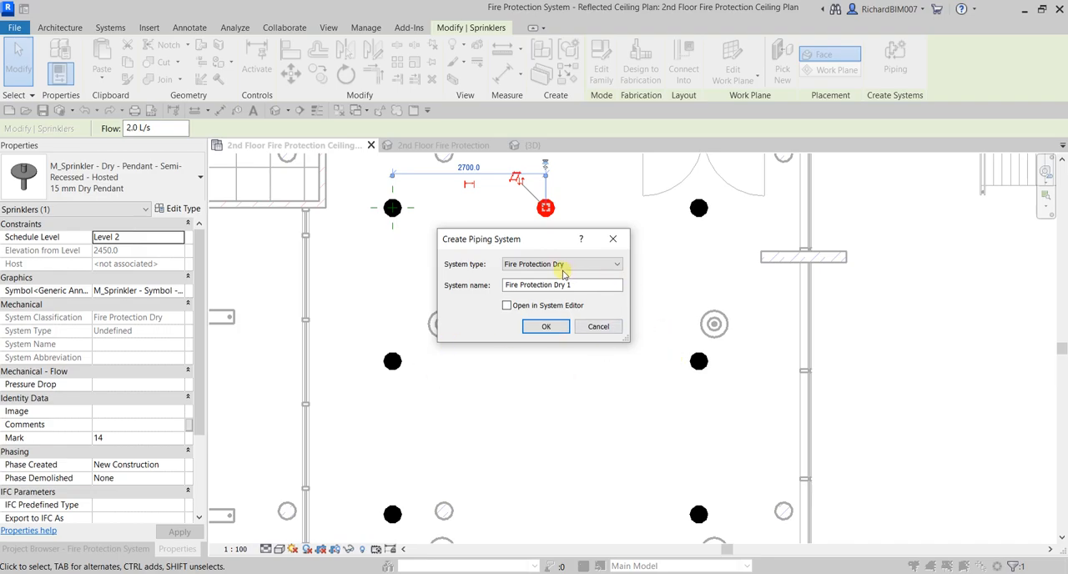
left_click(584, 287)
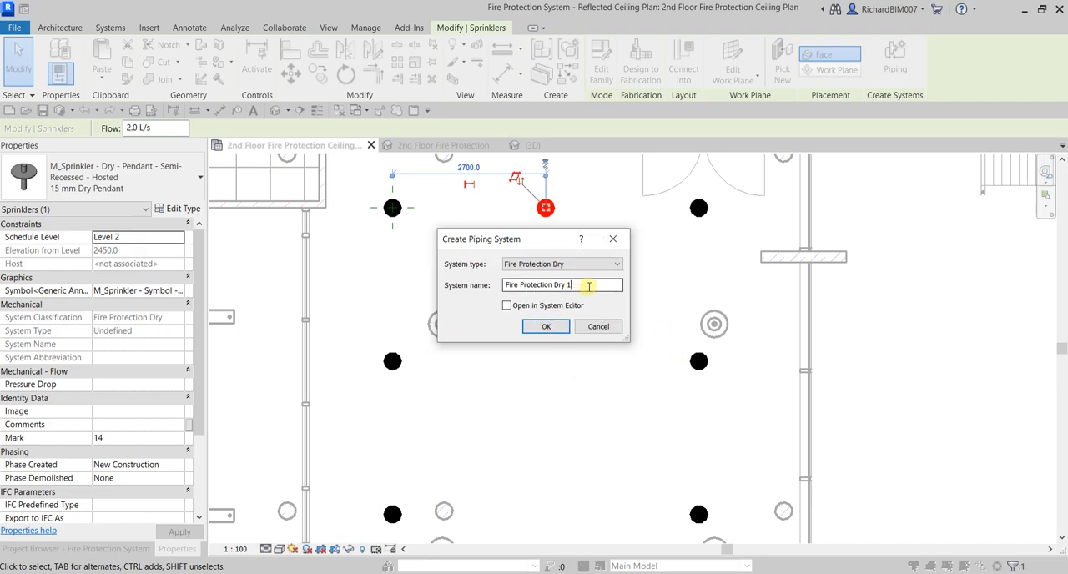
double_click(588, 285)
type("2nd Floor FP - Dry")
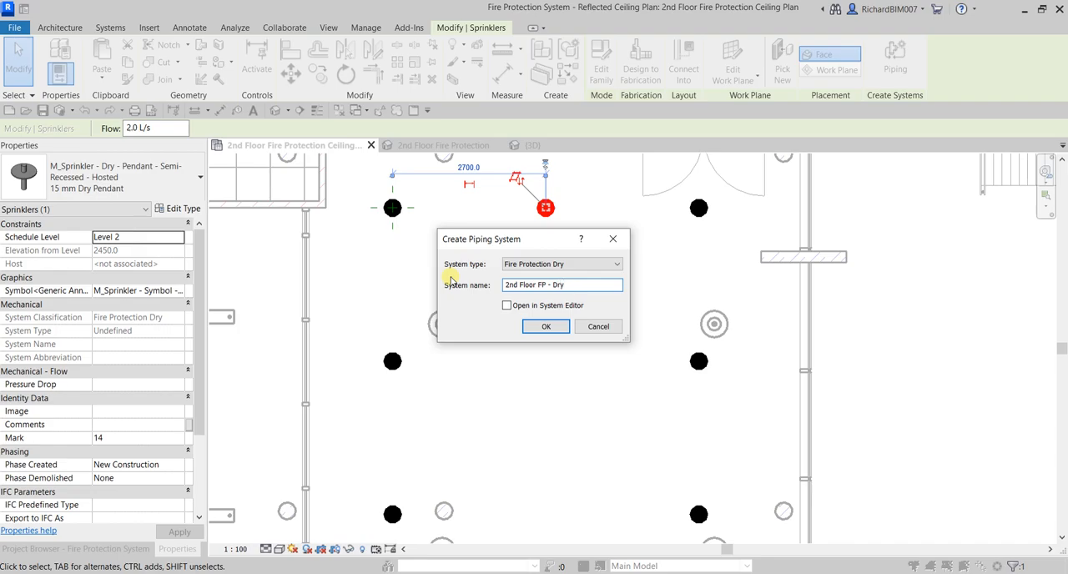
left_click(515, 307)
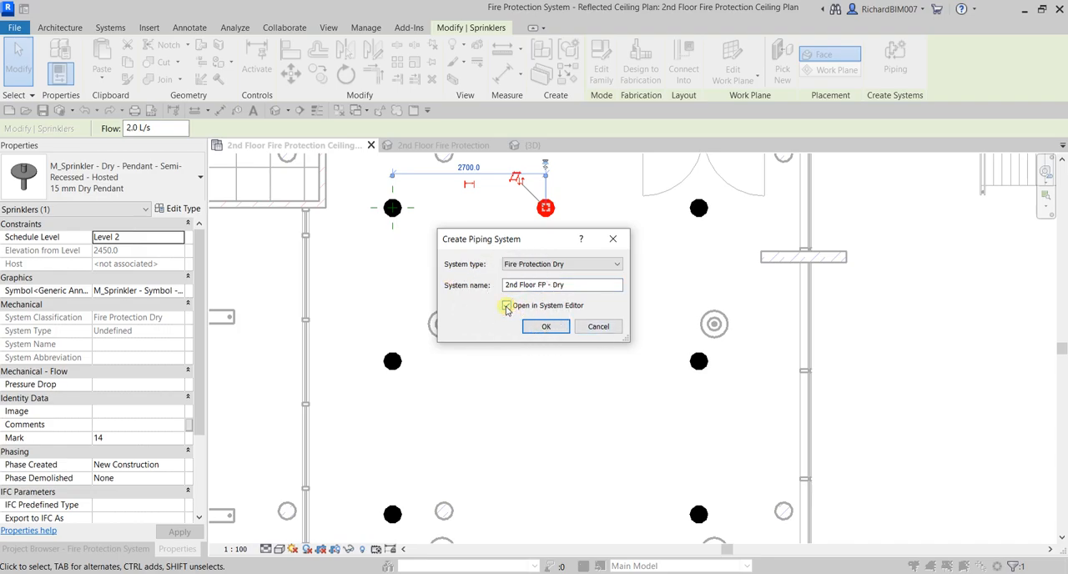
left_click(544, 325)
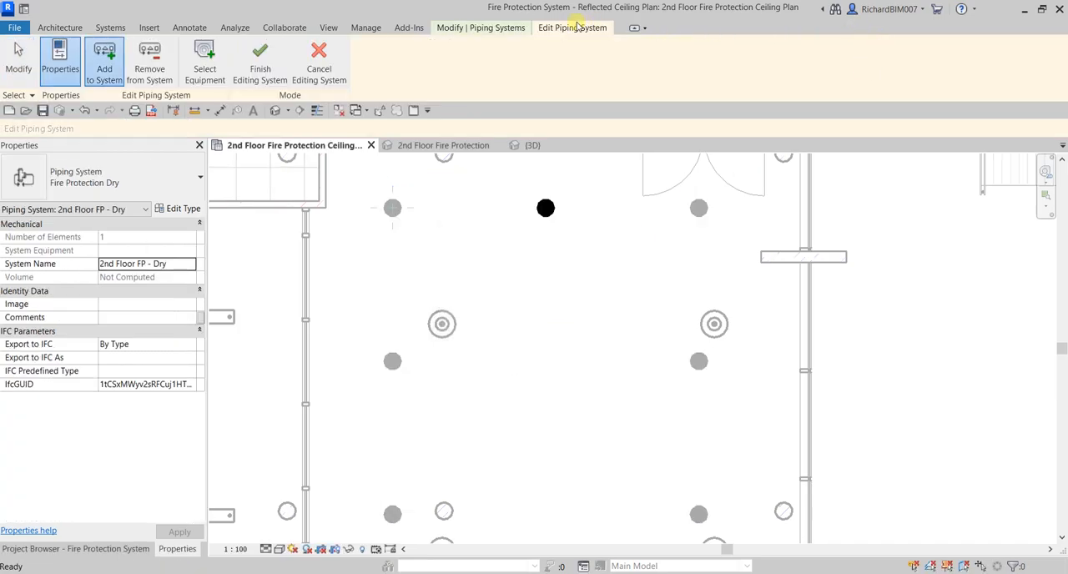
Add all sprinklers in the corridor's east column to the 2nd Floor FP - Dry system
left_click(567, 32)
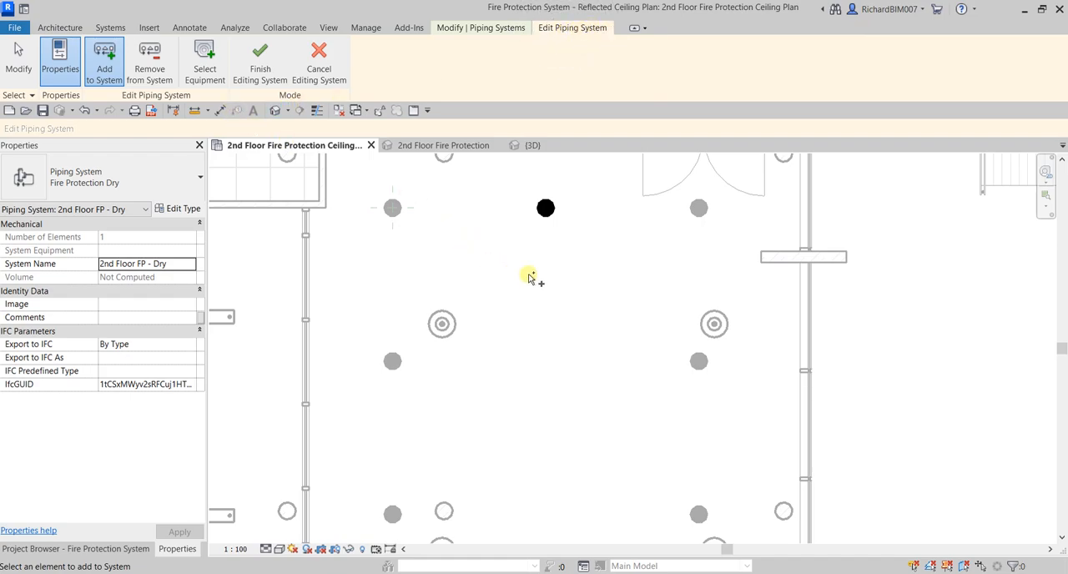
scroll(561, 280, "down", 2)
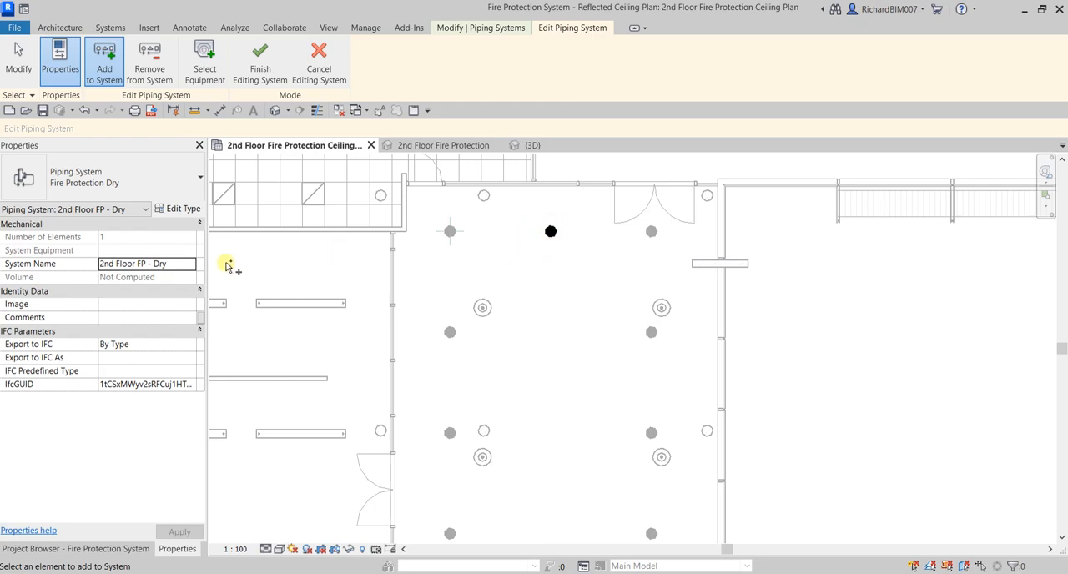
left_click(130, 265)
left_click(146, 98)
key("ctrl")
key("ctrl")
scroll(689, 232, "down", 2)
left_click_drag(621, 167, 687, 377)
scroll(687, 351, "down", 1)
scroll(687, 351, "down", 1)
middle_click_drag(688, 377, 711, 181)
left_click_drag(711, 181, 715, 464)
middle_click_drag(715, 464, 724, 196)
left_click_drag(724, 196, 731, 435)
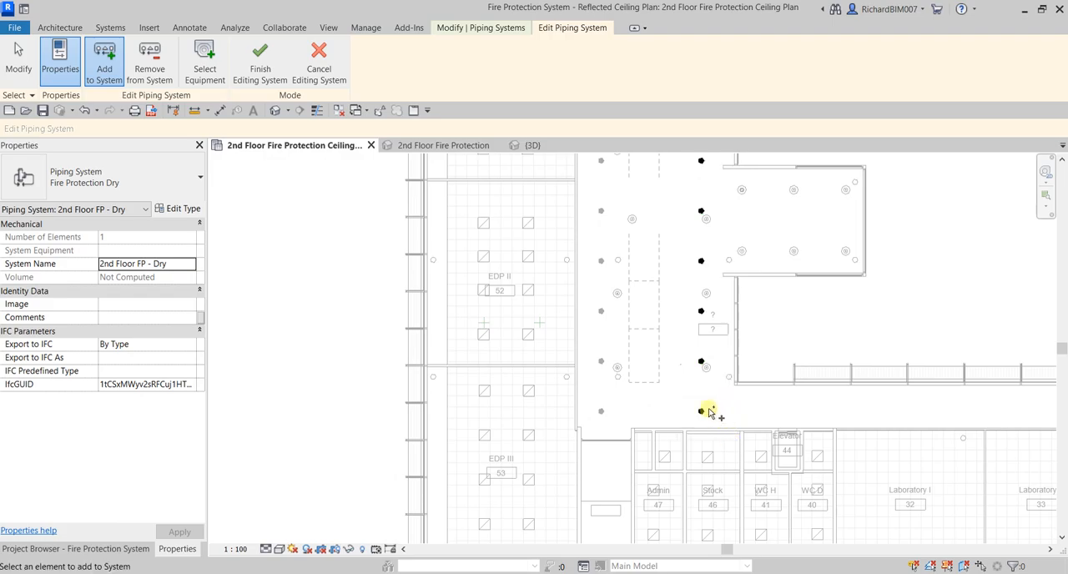
Add all sprinklers in the corridor's west column to the system and finish editing it
left_click_drag(587, 433, 648, 177)
middle_click_drag(648, 177, 615, 364)
left_click_drag(592, 387, 672, 182)
middle_click_drag(672, 182, 695, 432)
left_click_drag(615, 438, 647, 194)
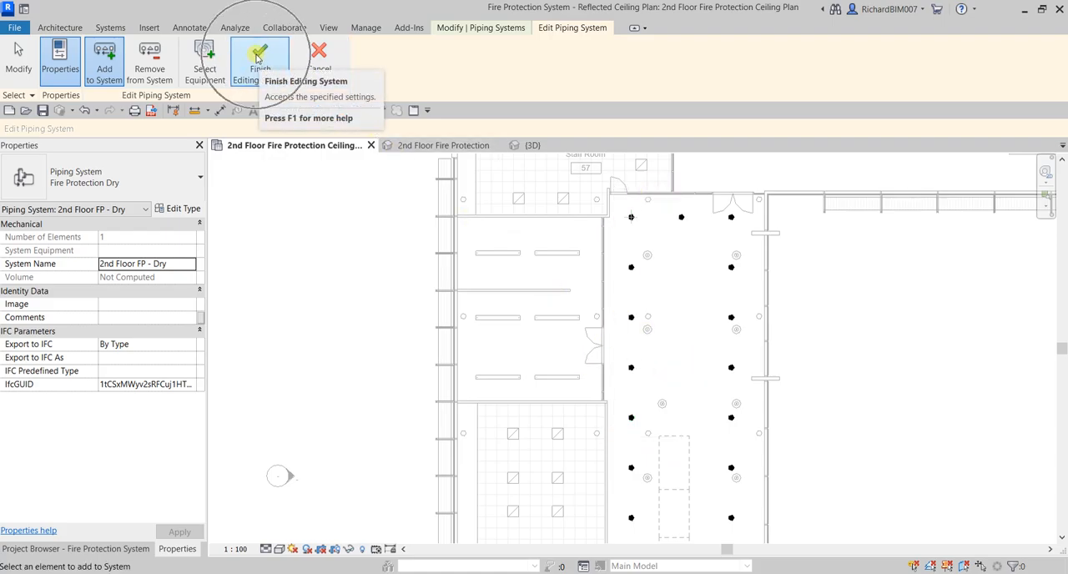
left_click(257, 58)
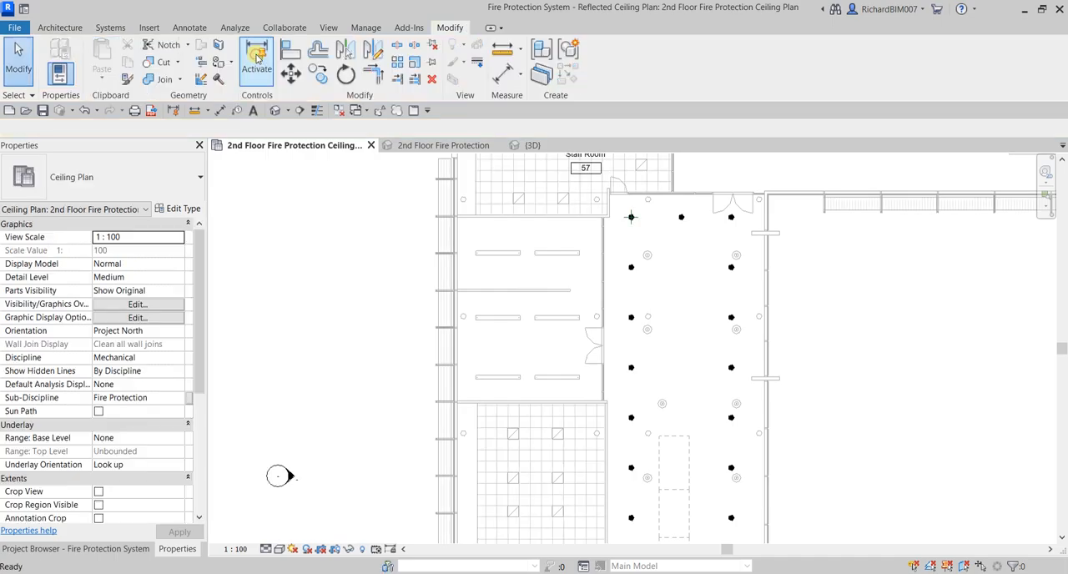
Open the System Browser and expand the Piping branch down to the members of the 2nd Floor FP - Dry system
scroll(684, 303, "down", 5)
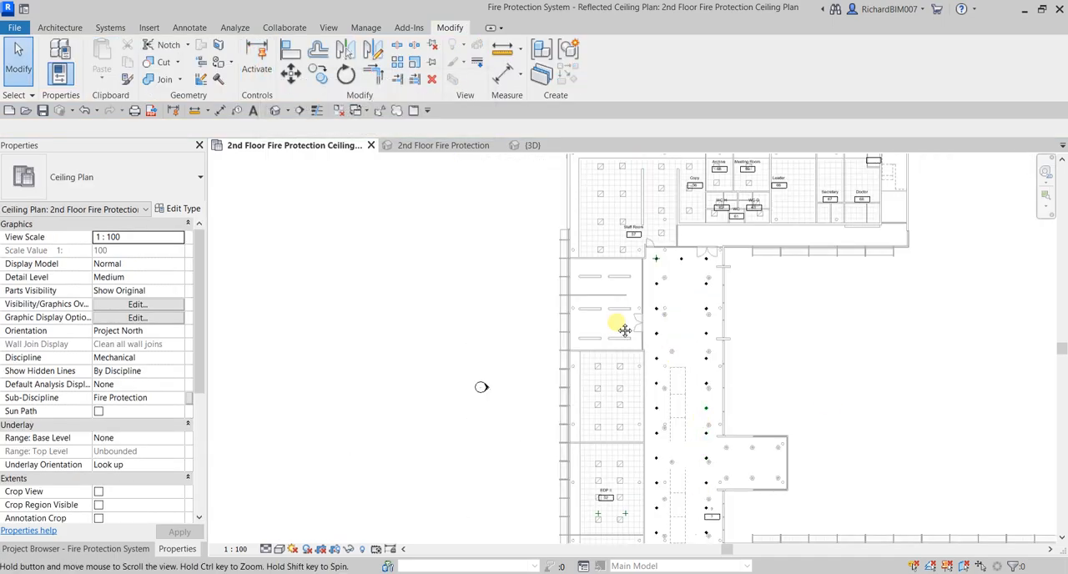
right_click(646, 265)
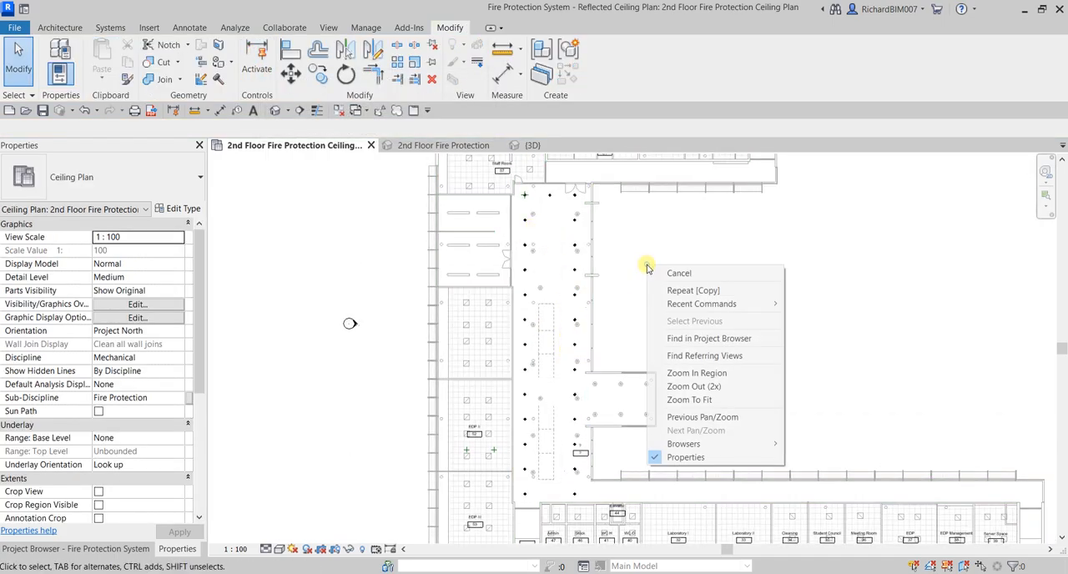
left_click(706, 443)
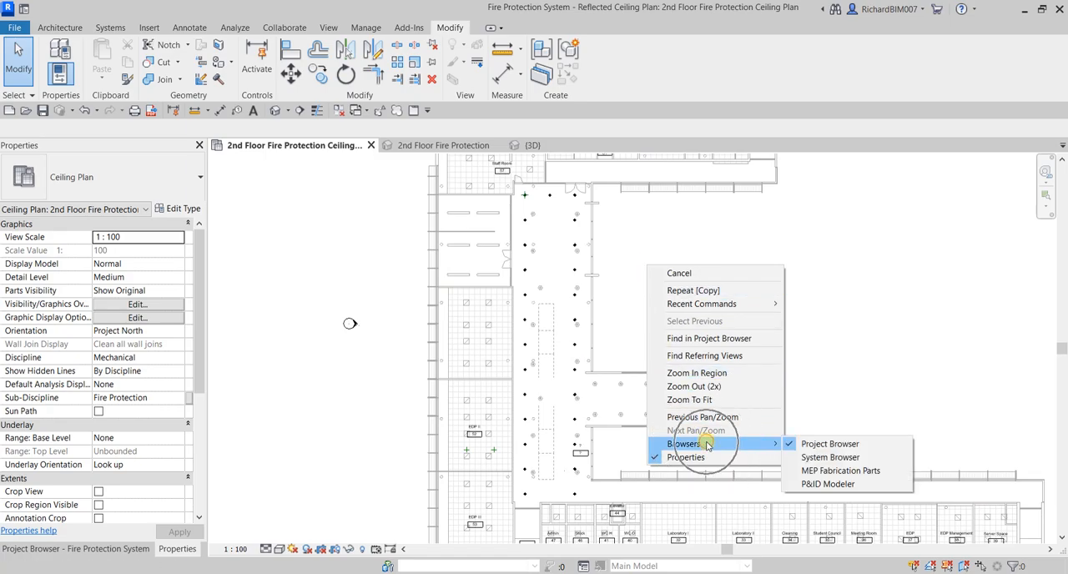
left_click(818, 458)
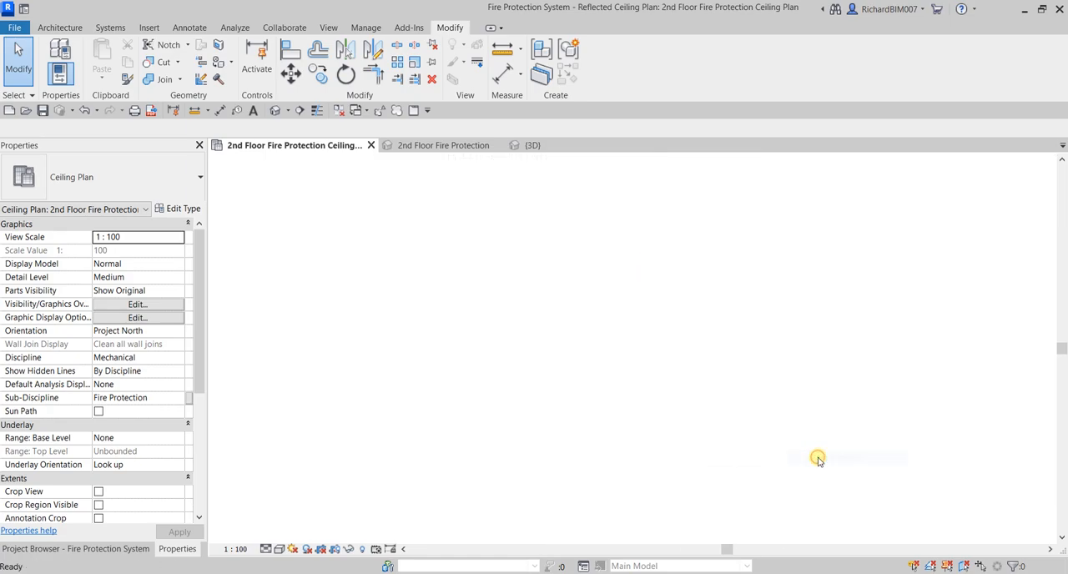
left_click(735, 221)
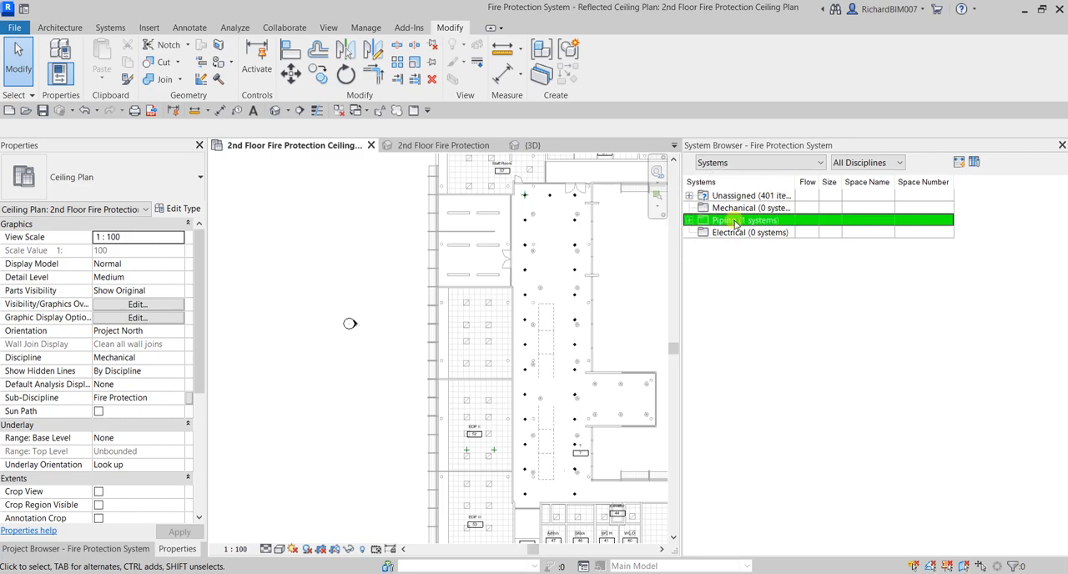
left_click(705, 233)
left_click(690, 221)
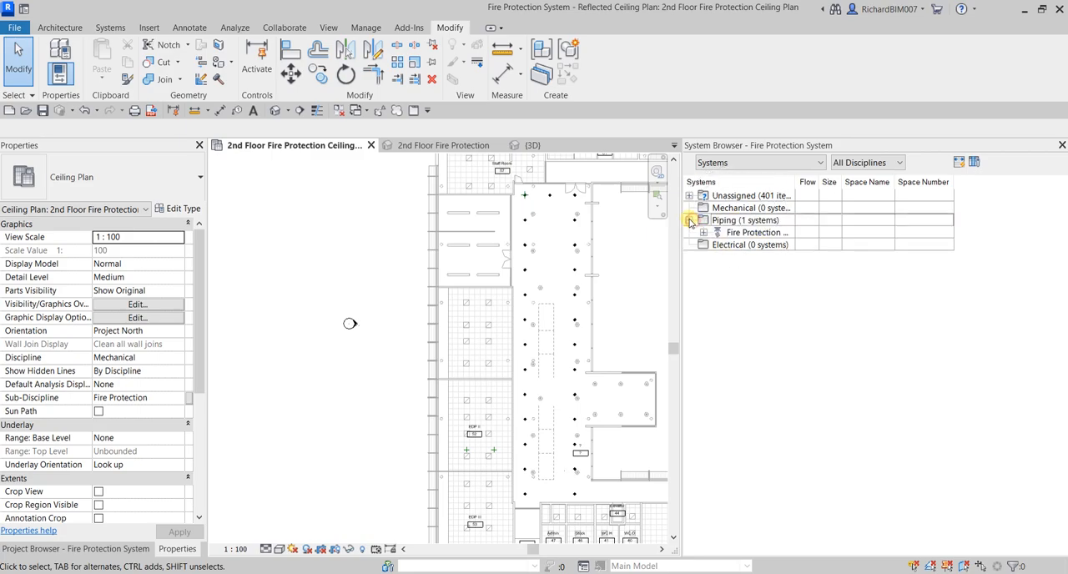
left_click(703, 234)
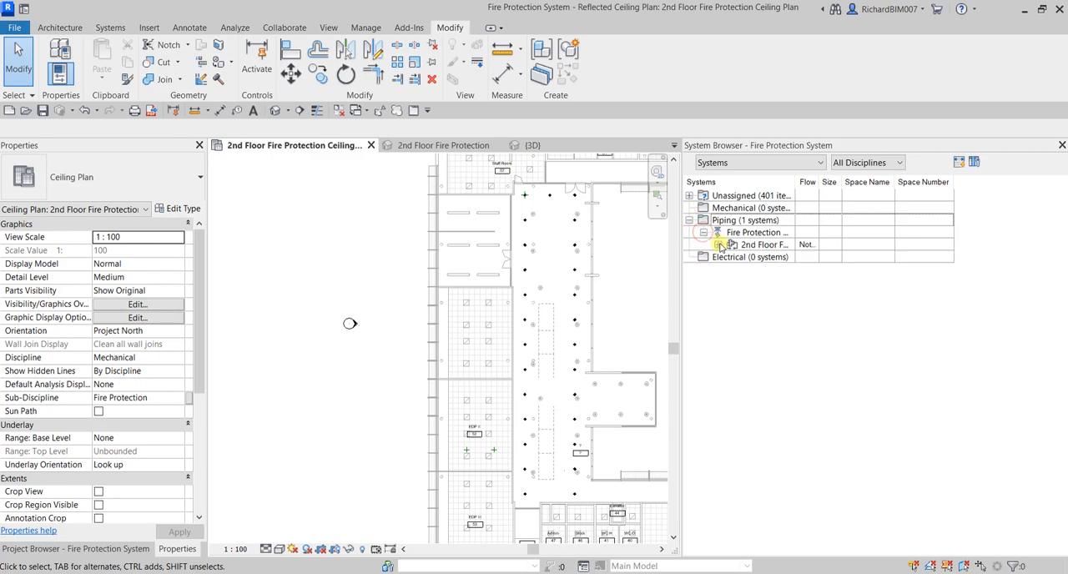
left_click(719, 244)
Widen the Systems column, select 2nd Floor FP - Dry to review its sprinklers, and close the System Browser with nothing selected
left_click(786, 195)
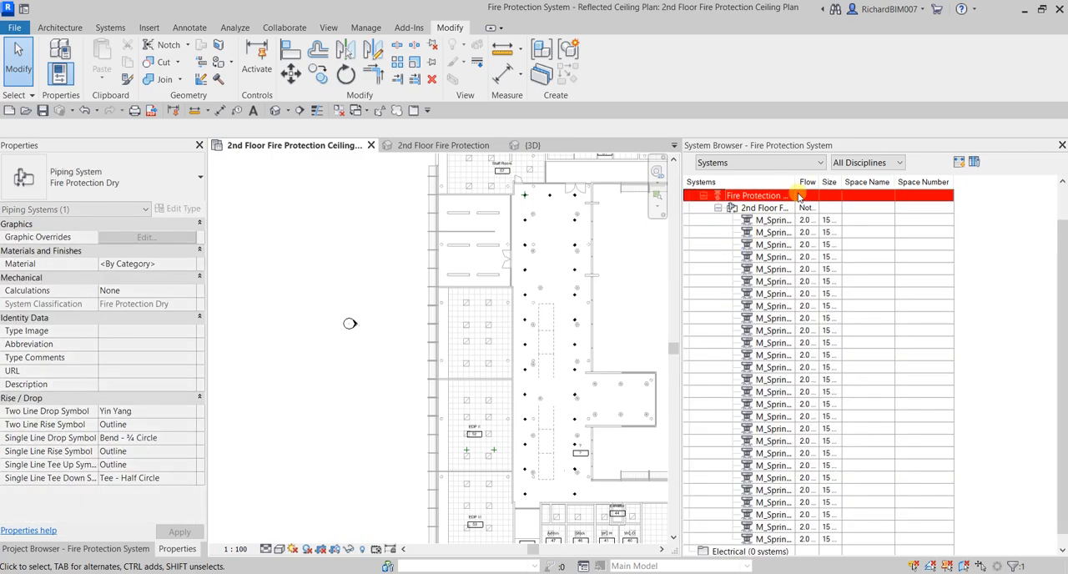
left_click_drag(808, 181, 868, 183)
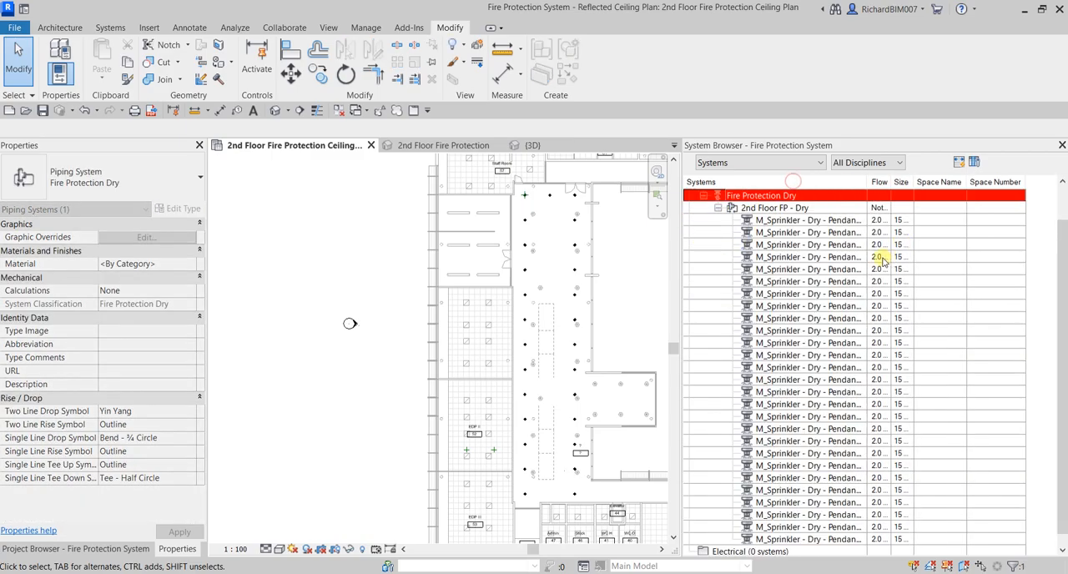
left_click(788, 208)
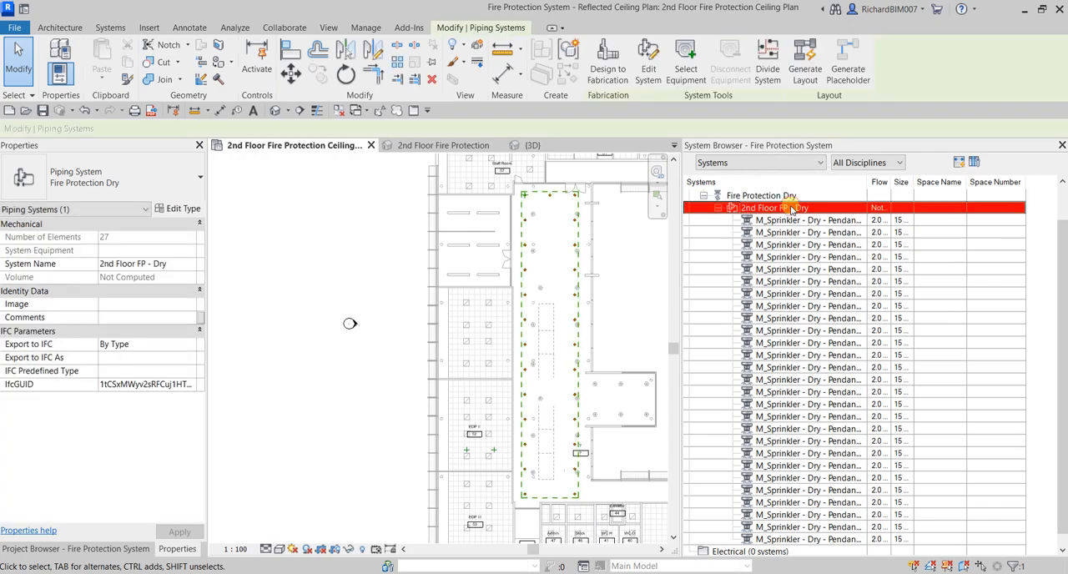
scroll(809, 231, "down", 1)
scroll(809, 309, "up", 2)
scroll(811, 308, "down", 2)
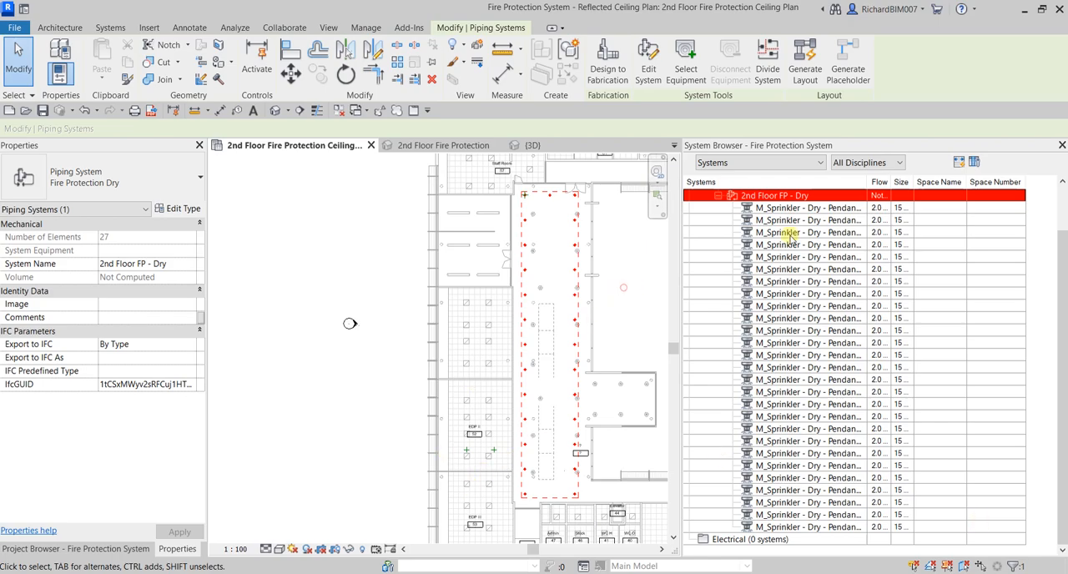
left_click(1061, 145)
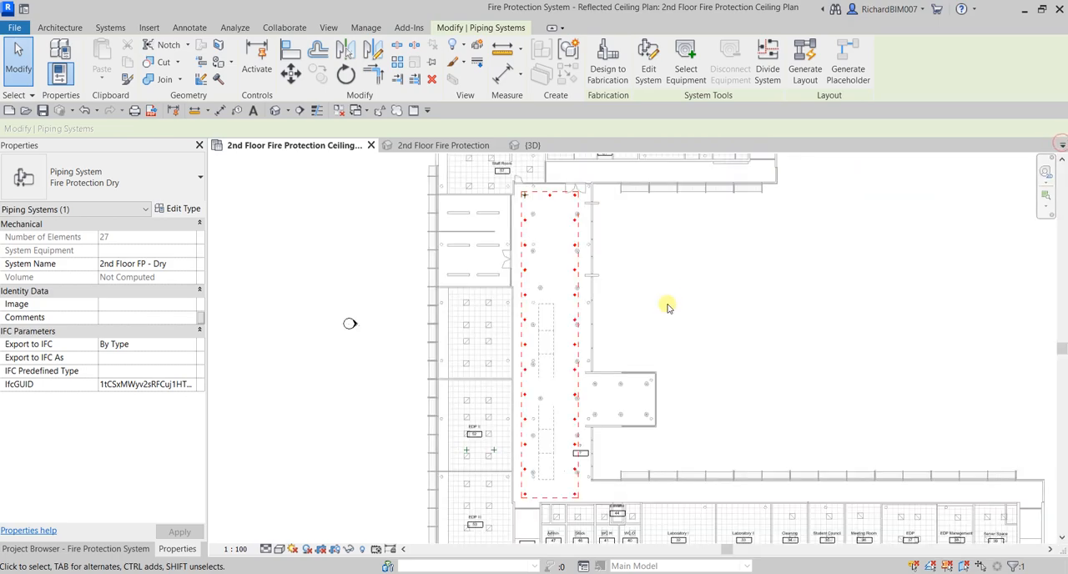
left_click(667, 306)
Start Generate Layout from the east sprinkler in the corridor's second row and inspect the proposed Network pipe routing
scroll(575, 210, "up", 4)
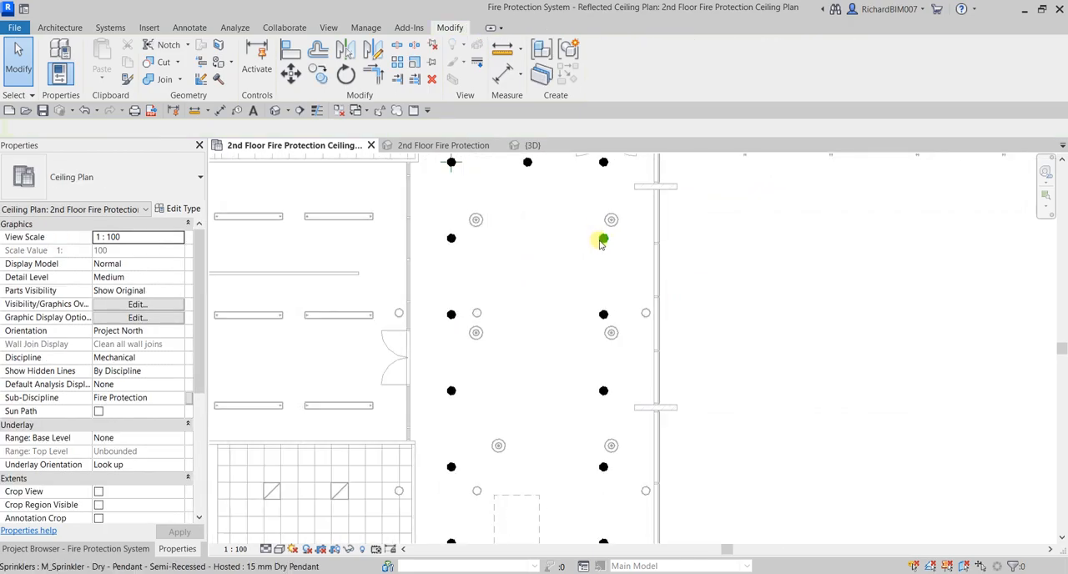
left_click(602, 240)
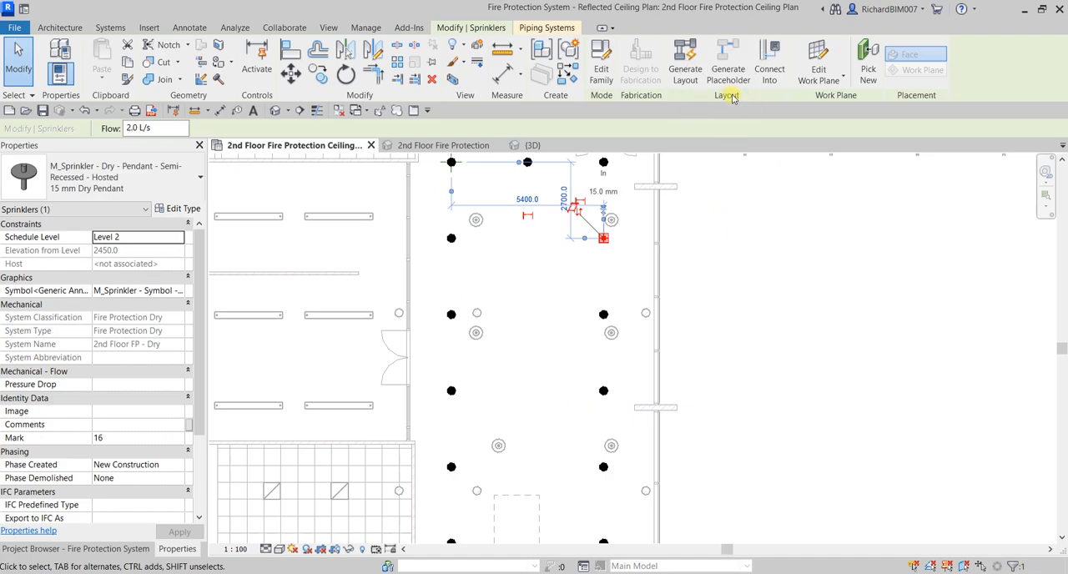
left_click(684, 61)
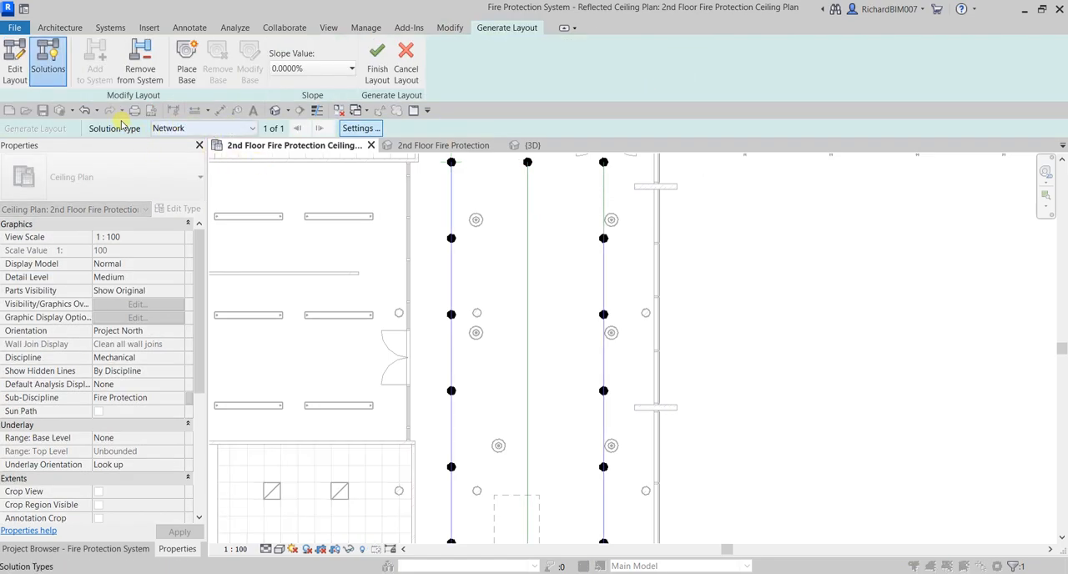
scroll(431, 265, "down", 5)
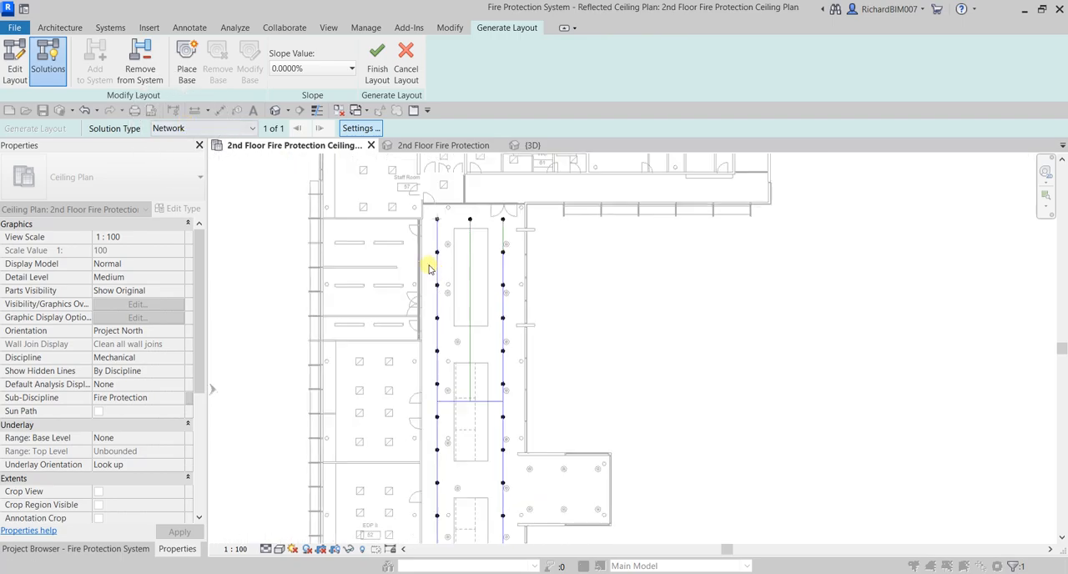
scroll(459, 305, "up", 2)
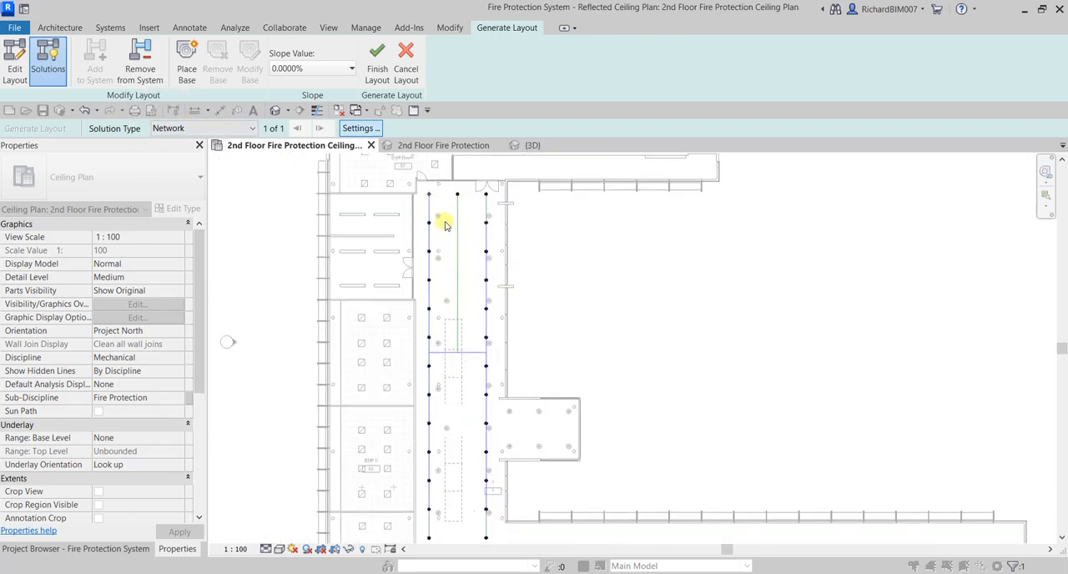
scroll(442, 237, "up", 2)
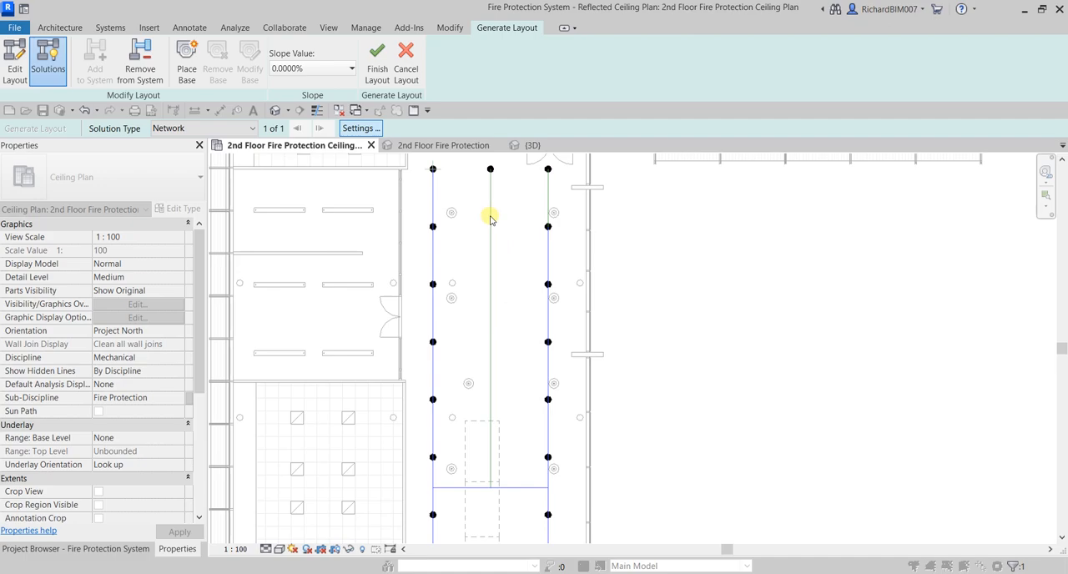
Open the layout's Pipe Conversion Settings and review the Main pipe type choices, keeping Pipe Types: Standard
left_click(359, 128)
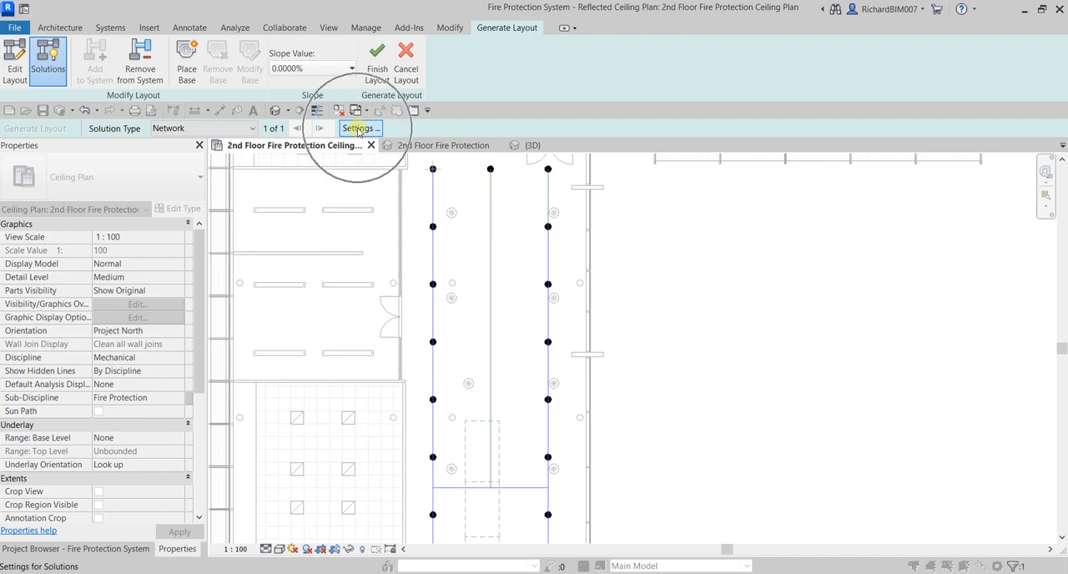
left_click(358, 128)
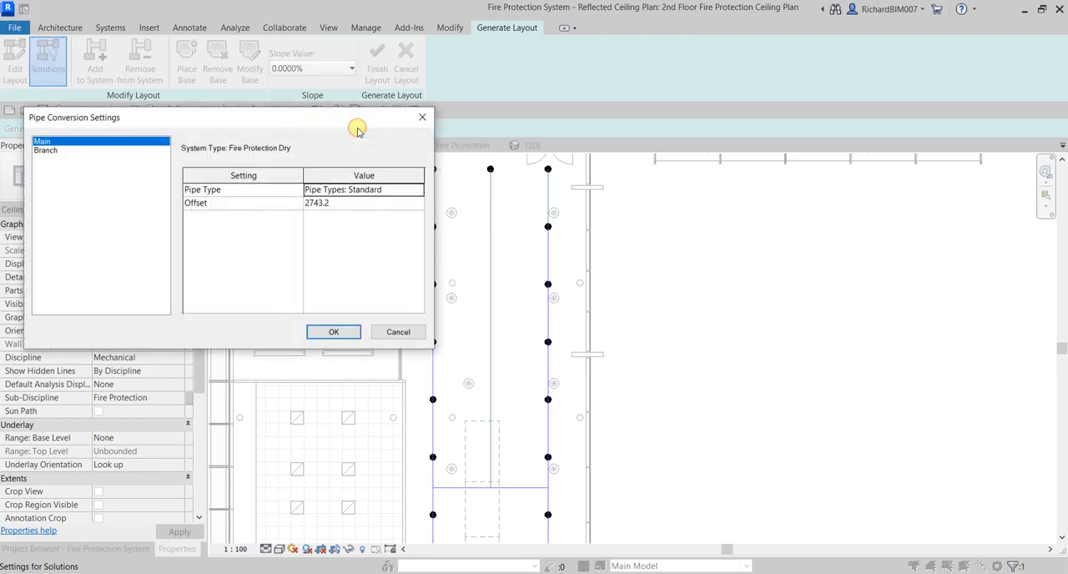
left_click(46, 143)
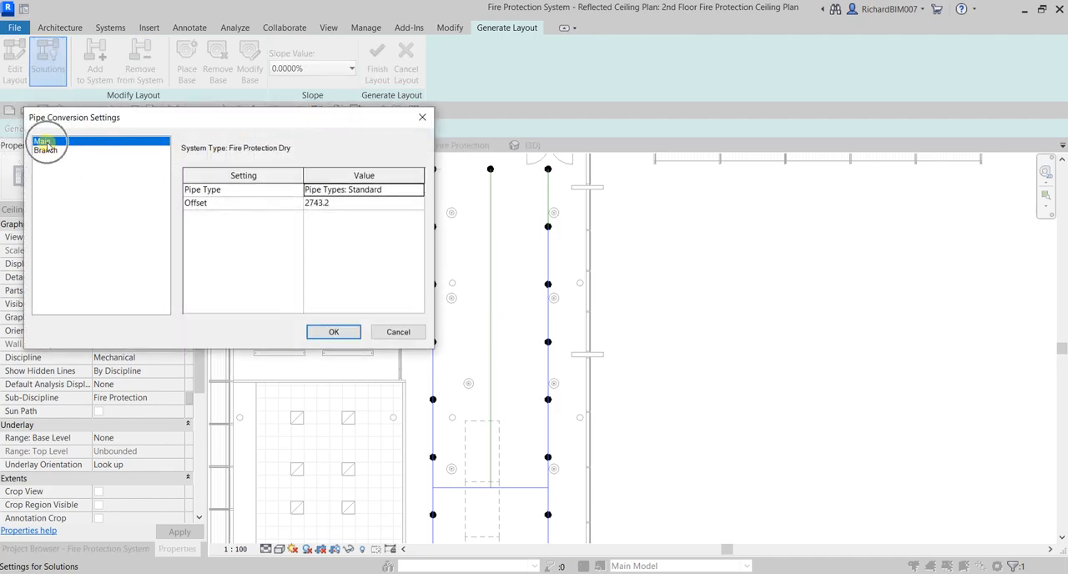
left_click(48, 151)
left_click(48, 142)
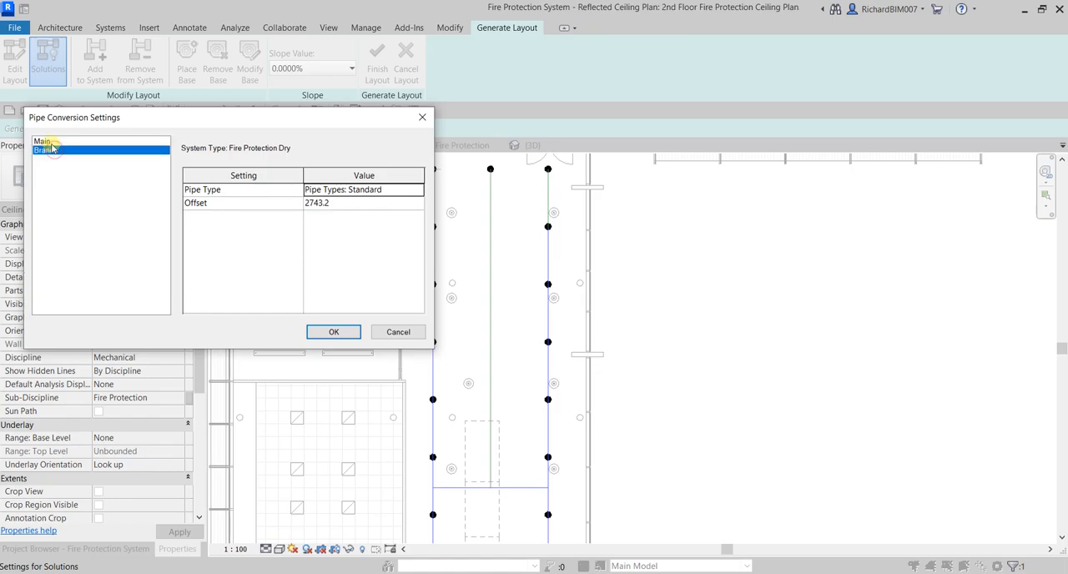
left_click(408, 192)
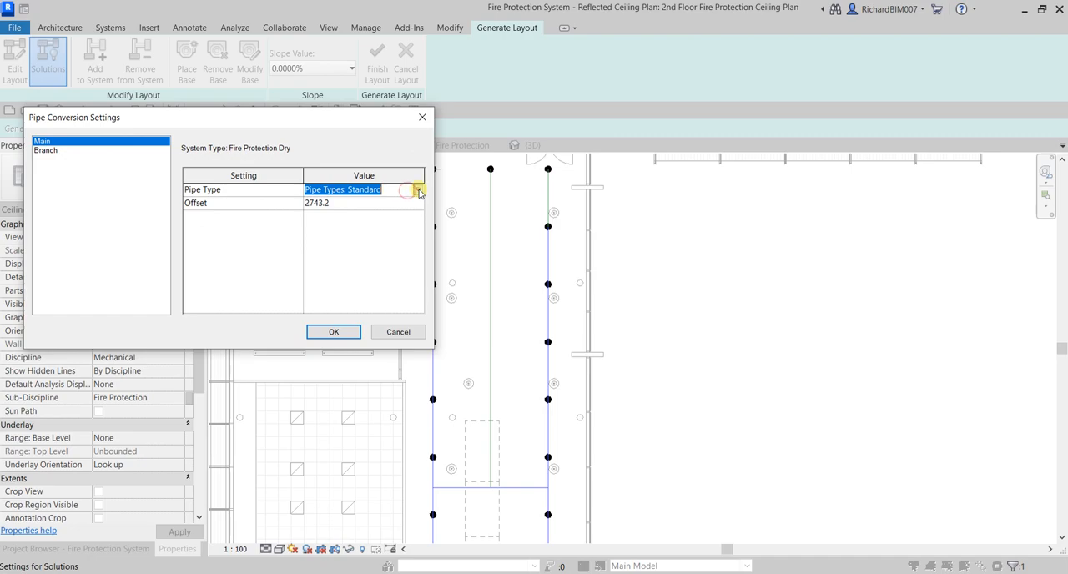
left_click(417, 190)
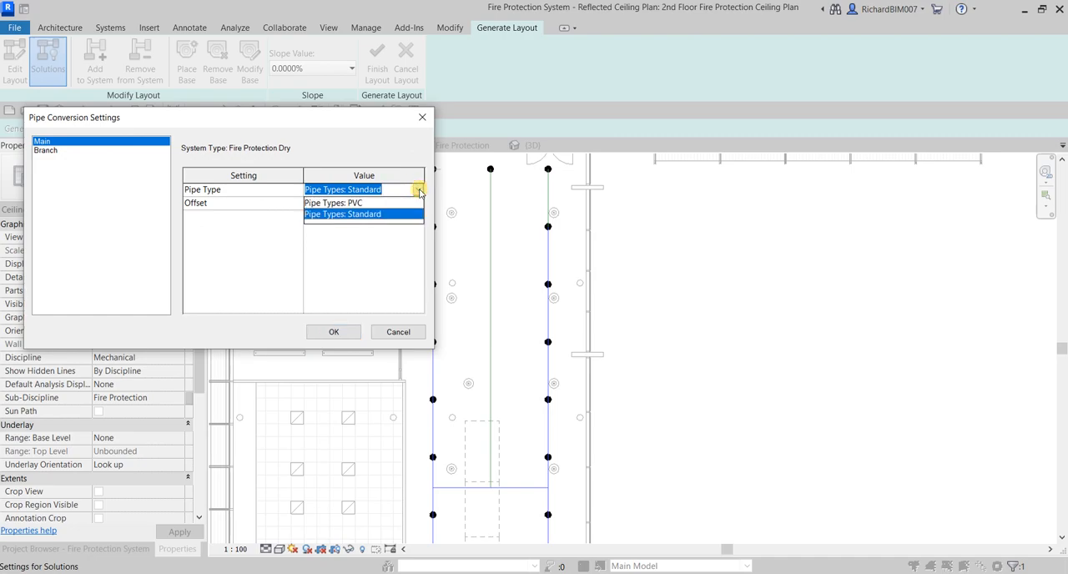
left_click(419, 191)
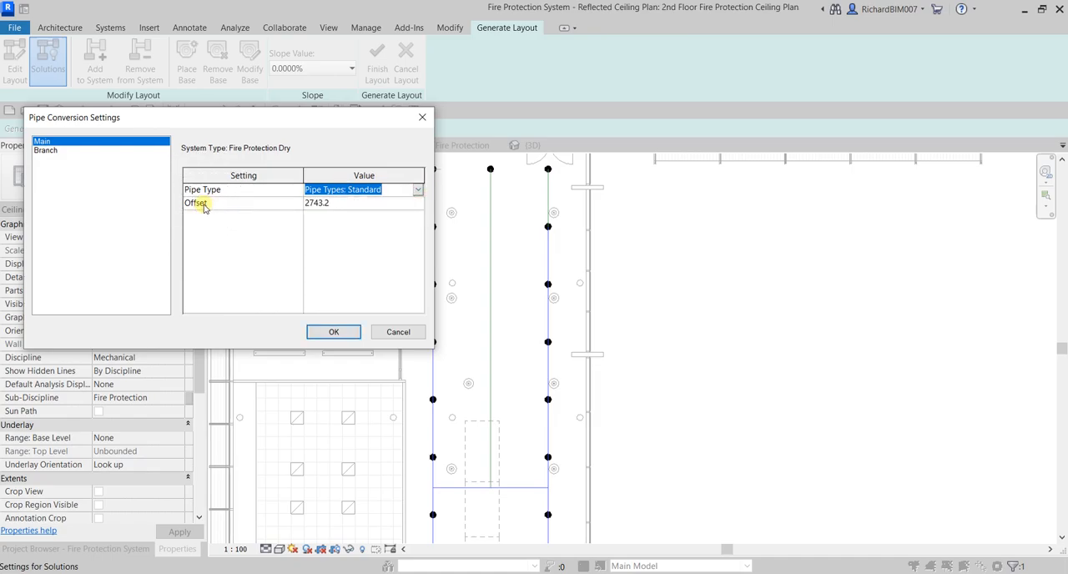
Set the Main pipe offset to 3500 in the Pipe Conversion Settings
left_click(338, 205)
left_click(339, 206)
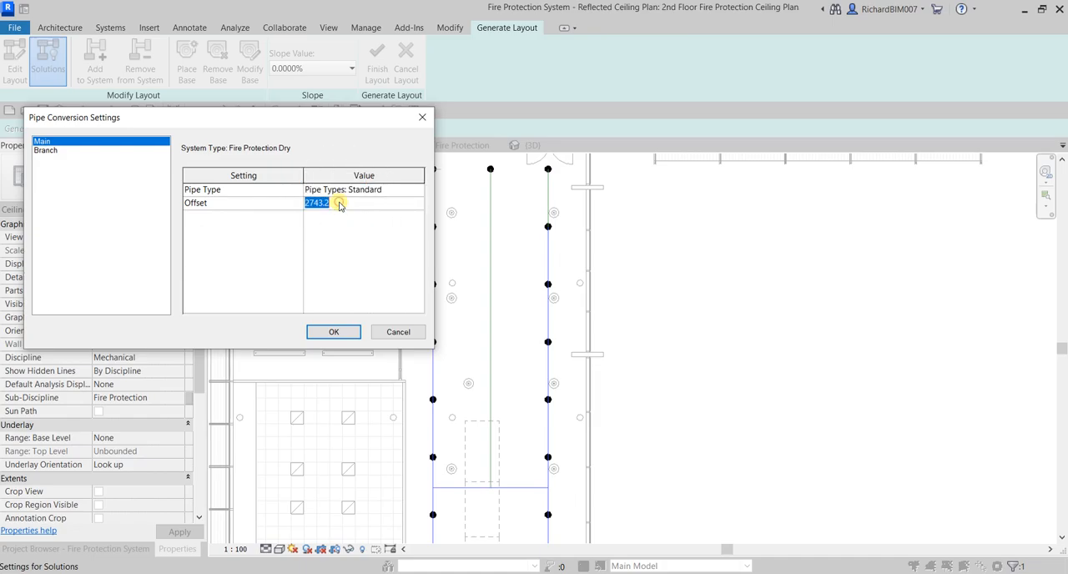
type("3500")
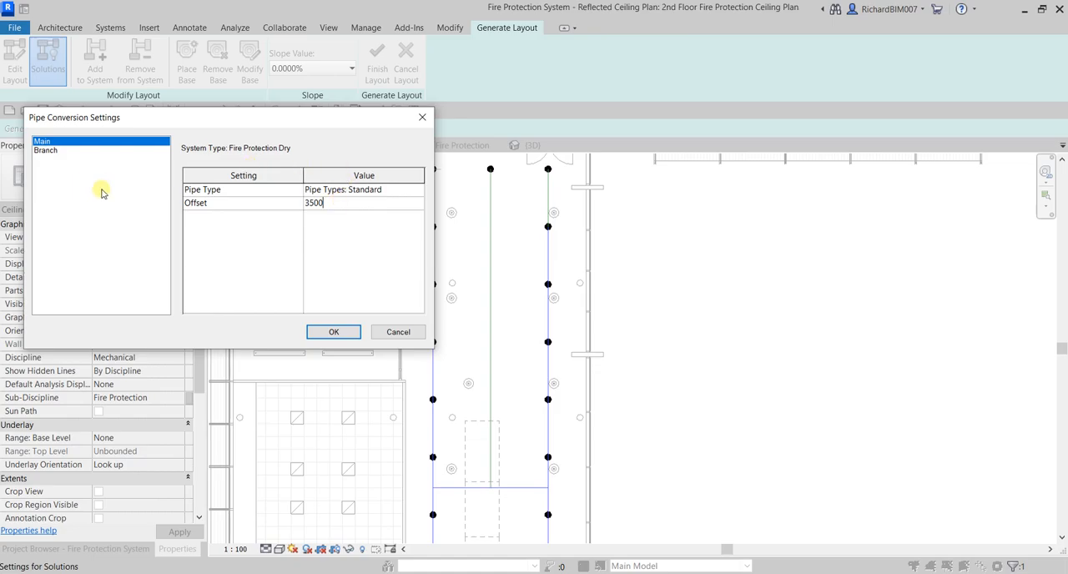
left_click(345, 205)
Set the Branch pipe offset to 3500 and accept the Pipe Conversion Settings
left_click(46, 151)
left_click(47, 156)
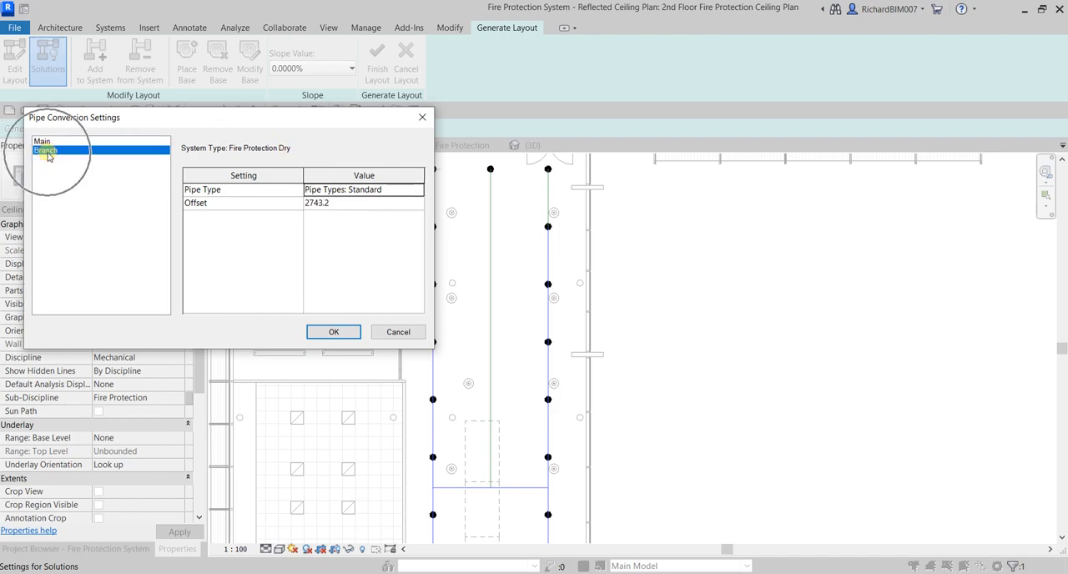
left_click(348, 209)
type("3500")
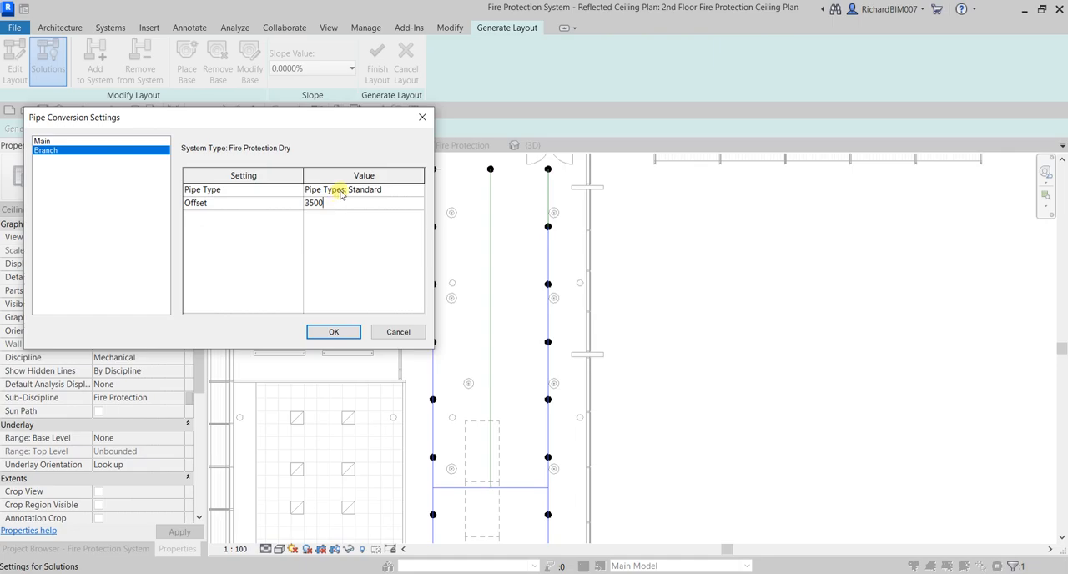
key("ctrl")
key("ctrl")
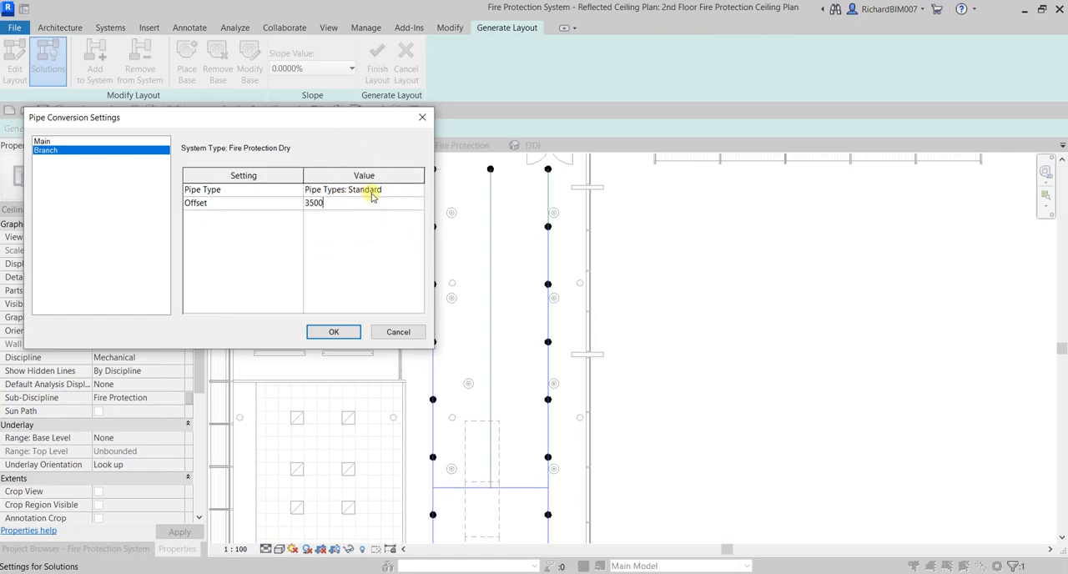
left_click(338, 332)
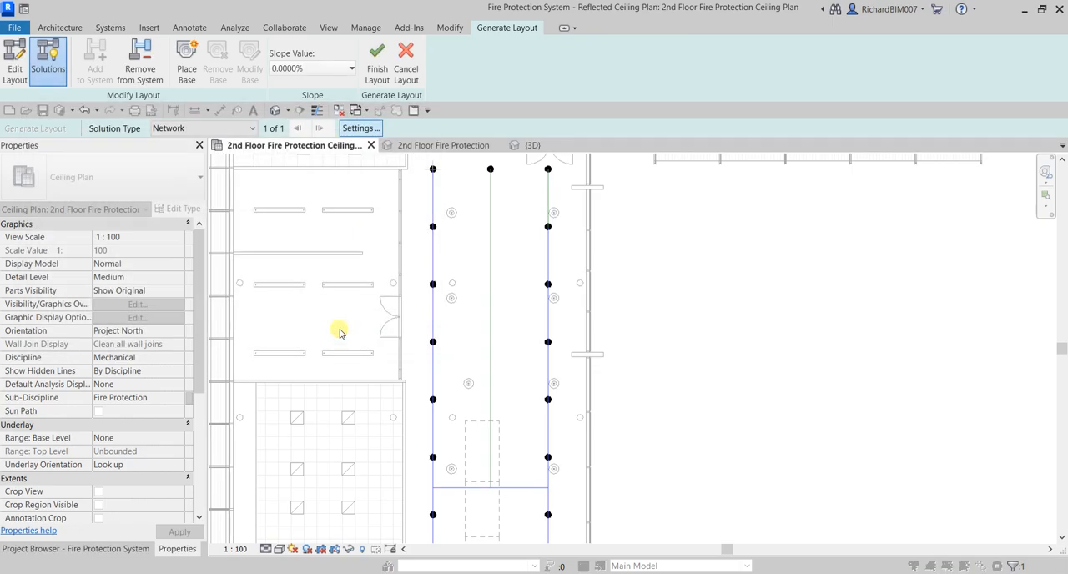
key("ctrl")
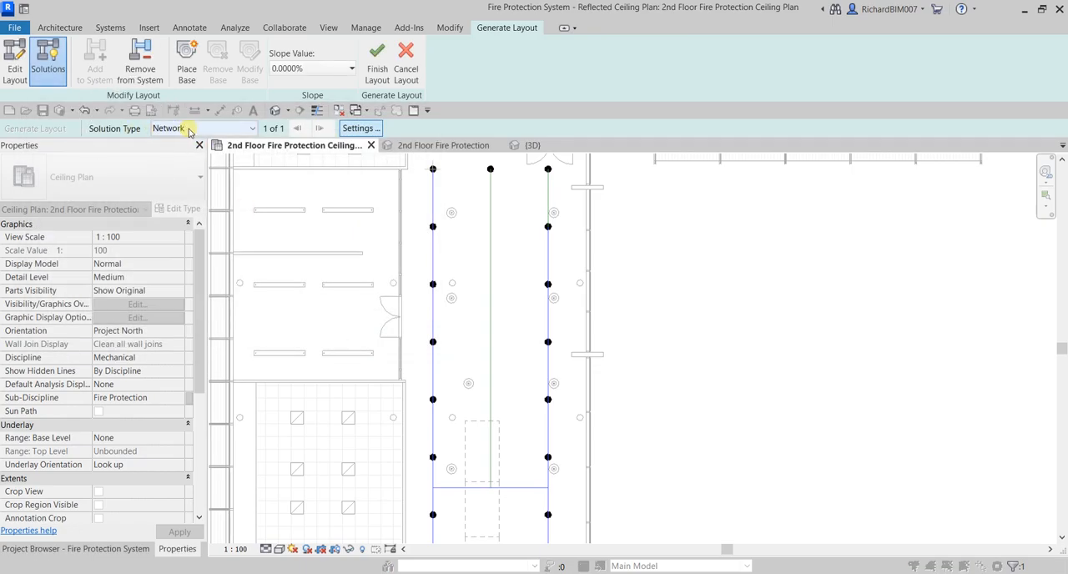
Change the layout's solution type from Network to Perimeter
scroll(589, 303, "down", 3)
middle_click_drag(562, 383, 529, 348)
left_click(235, 130)
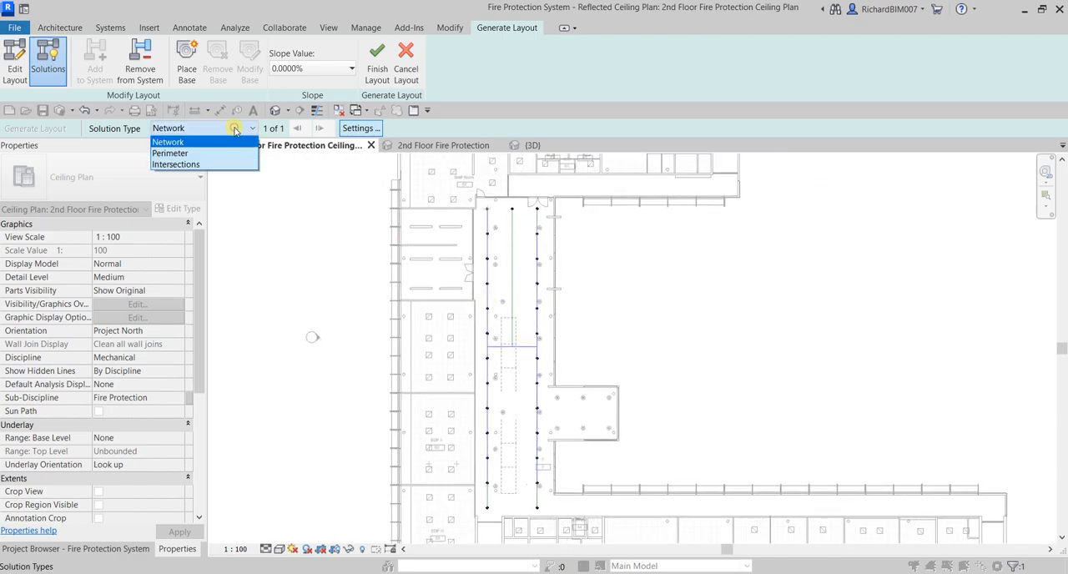
left_click(175, 153)
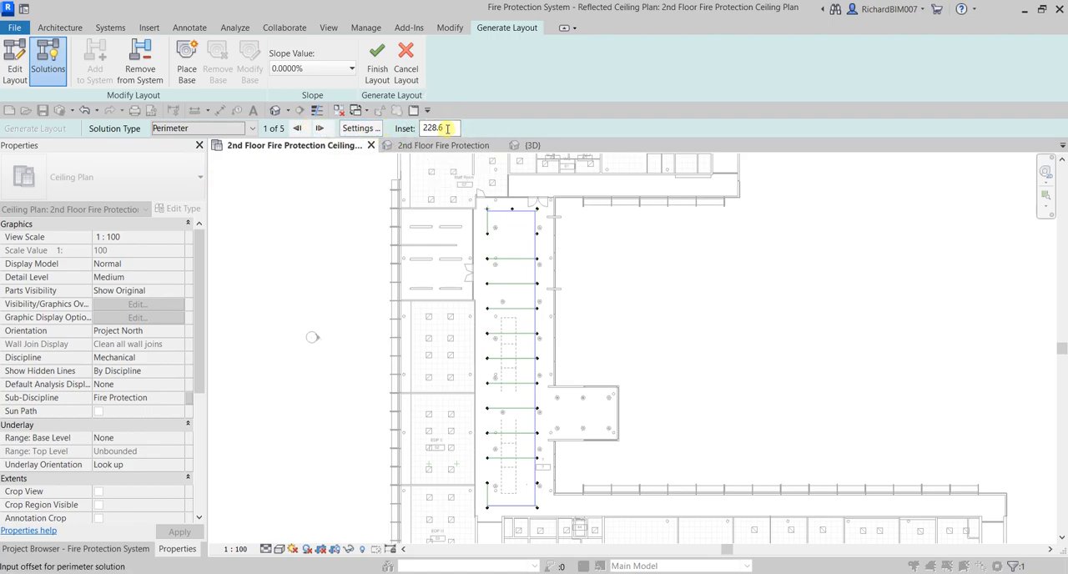
Try a Perimeter inset of 400 and check the routing at the corridor's north sprinklers
left_click(447, 127)
scroll(501, 203, "up", 10)
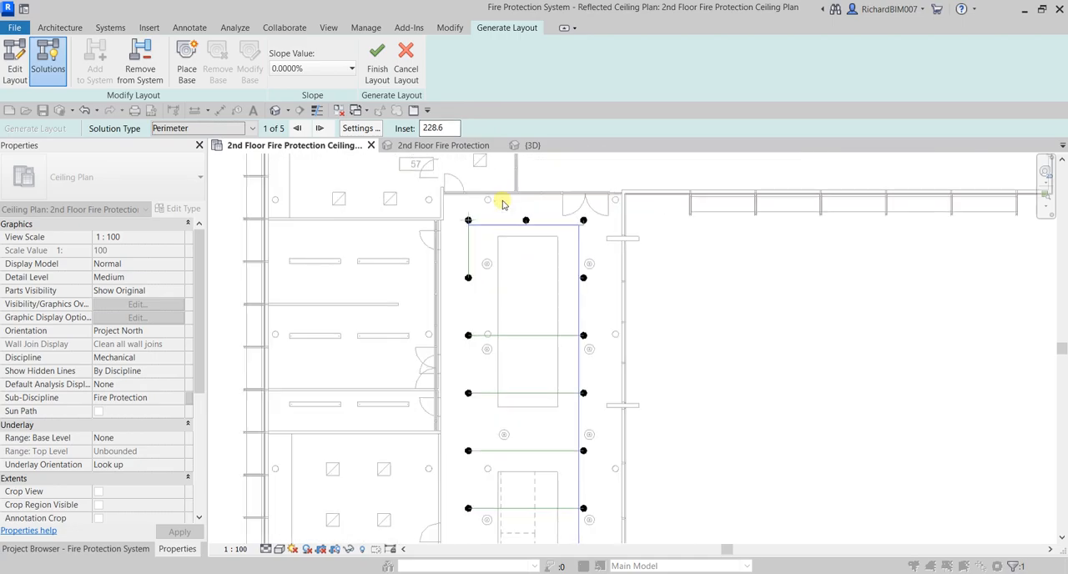
left_click(442, 129)
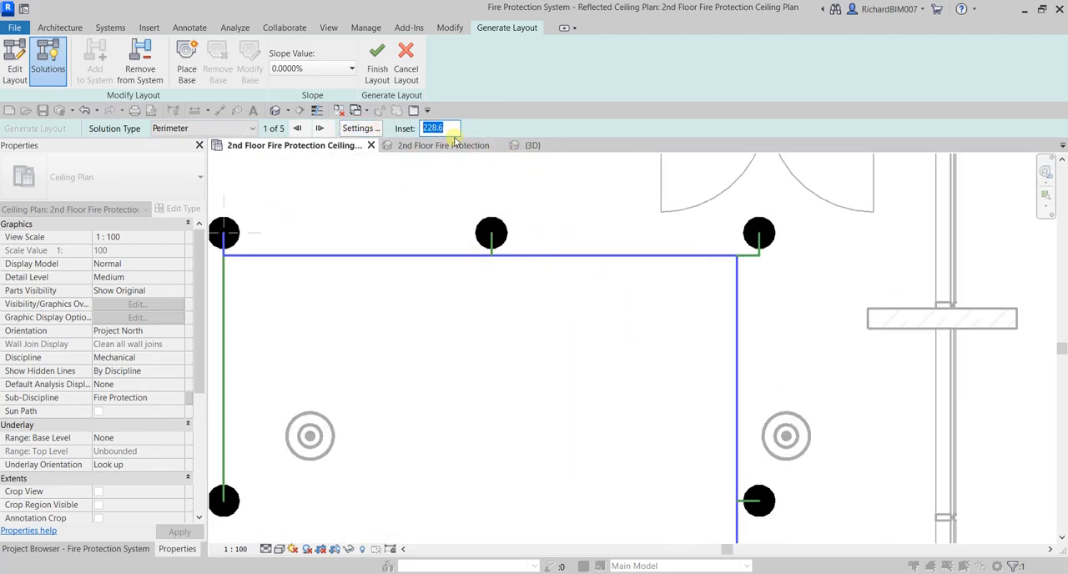
left_click(577, 318)
left_click(456, 128)
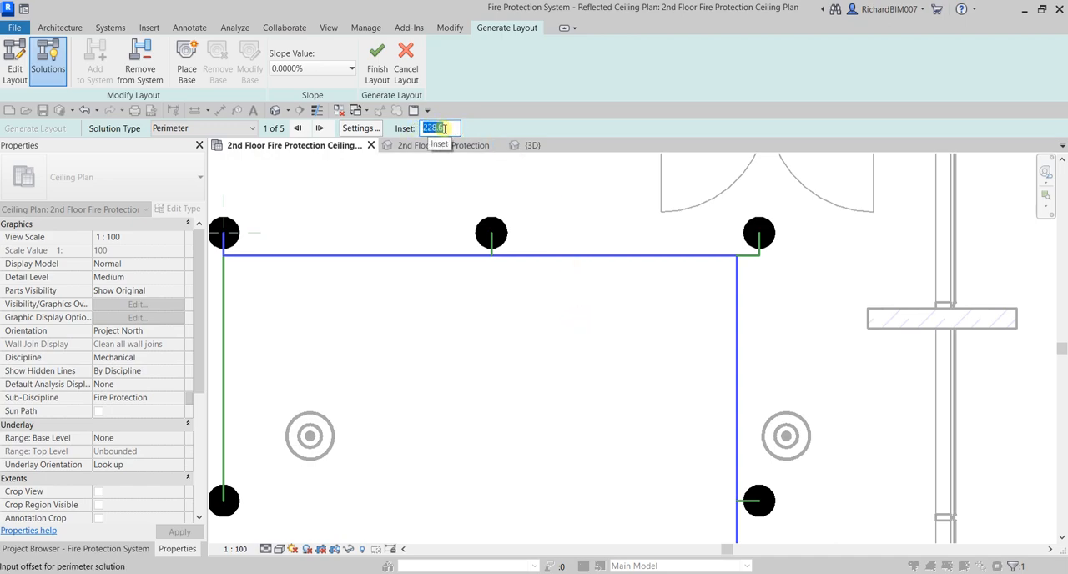
type("400")
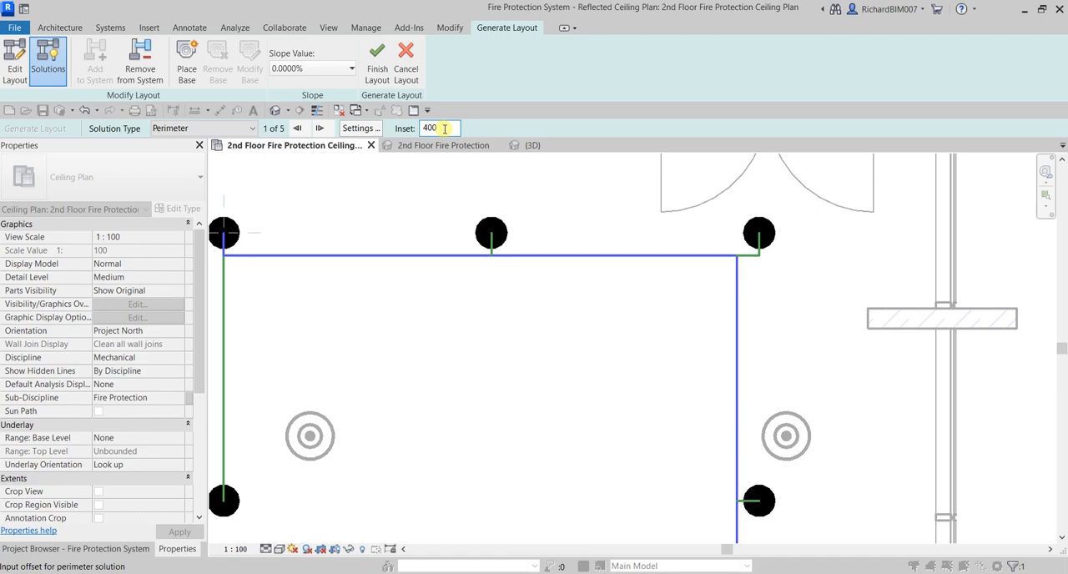
key("Return")
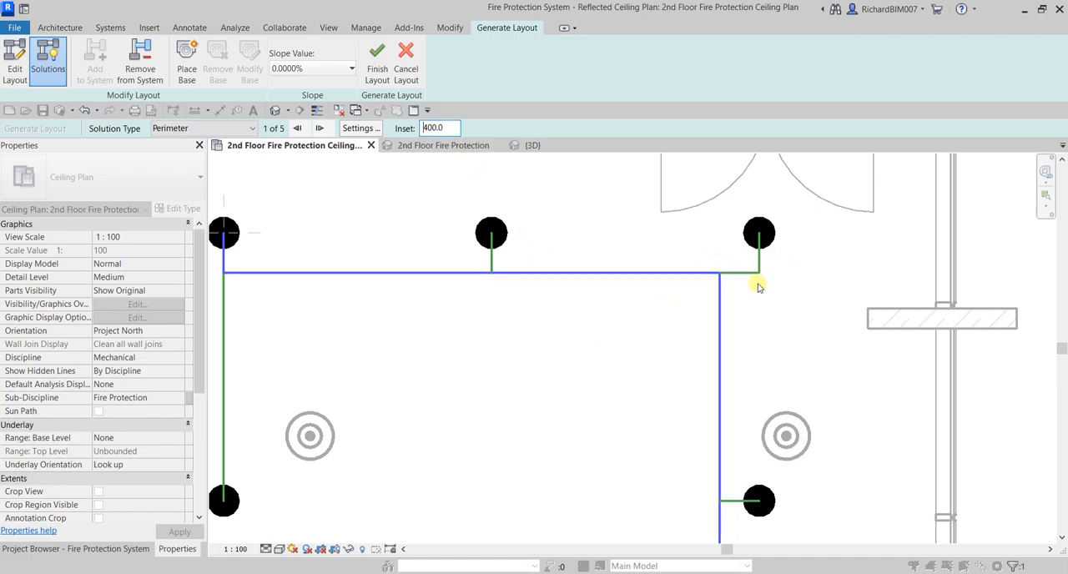
Try a Perimeter inset of 200 for the pipe routing
scroll(758, 286, "down", 2)
left_click(440, 127)
type("20")
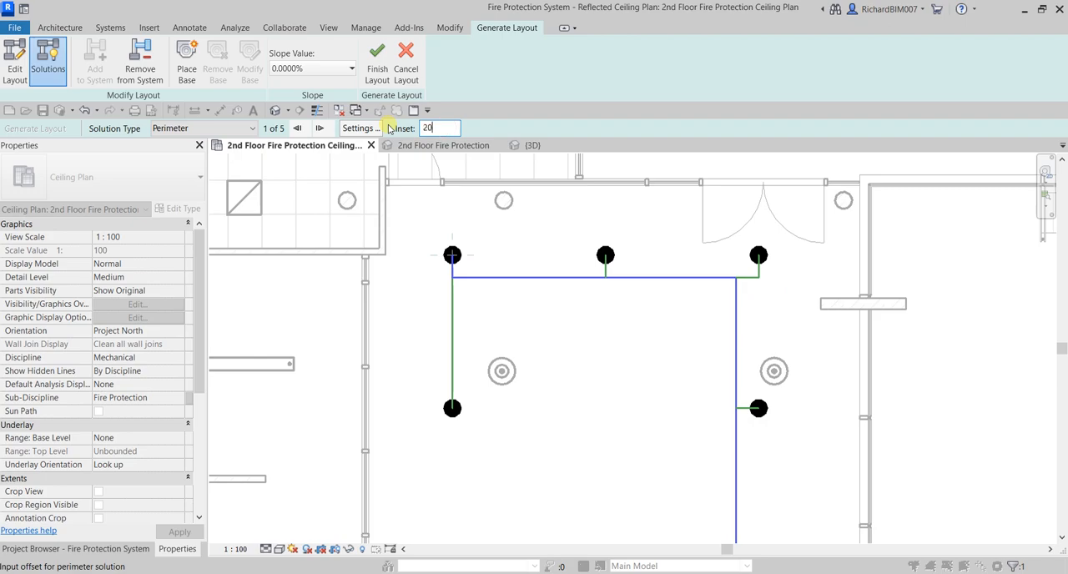
type("0")
key("Return")
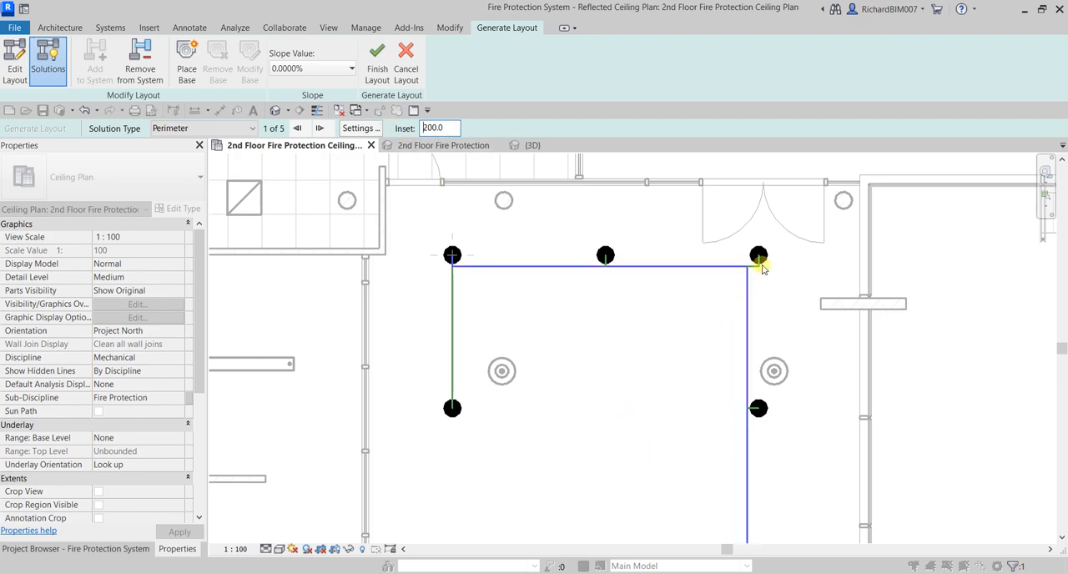
Set the Perimeter inset to 230
left_click(438, 127)
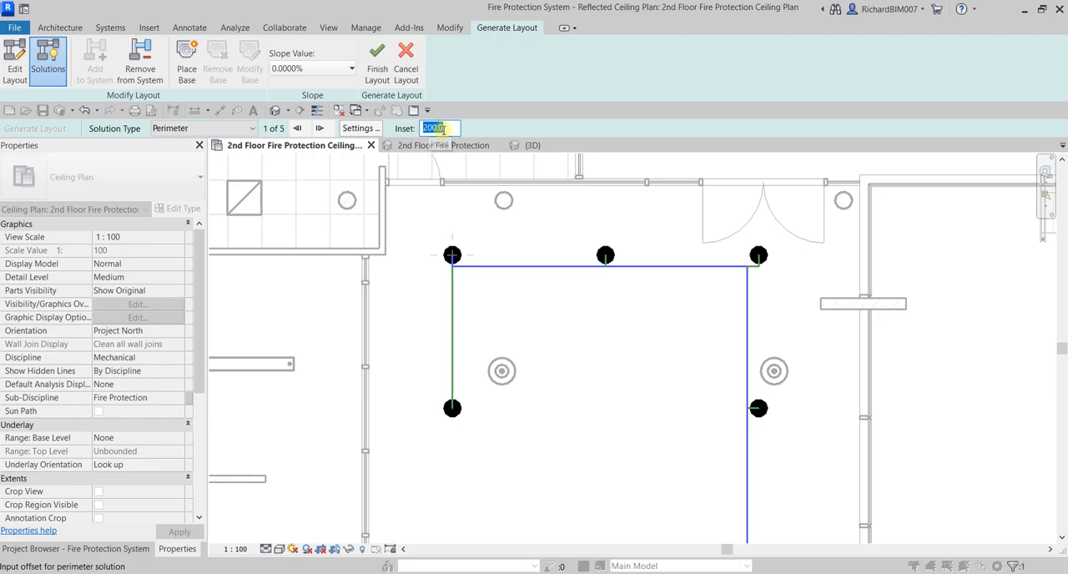
key("Return")
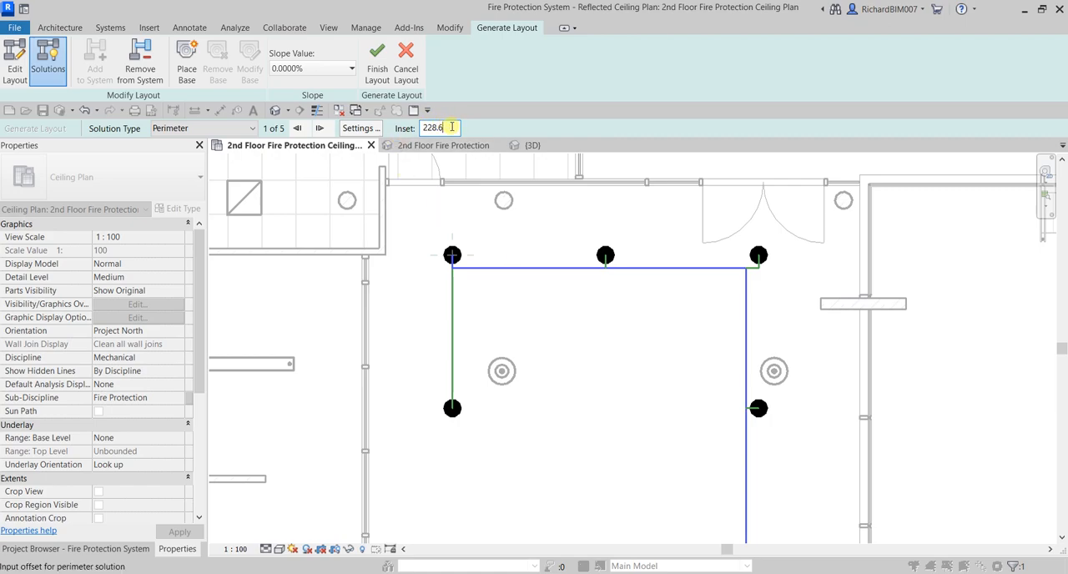
type("230")
key("Return")
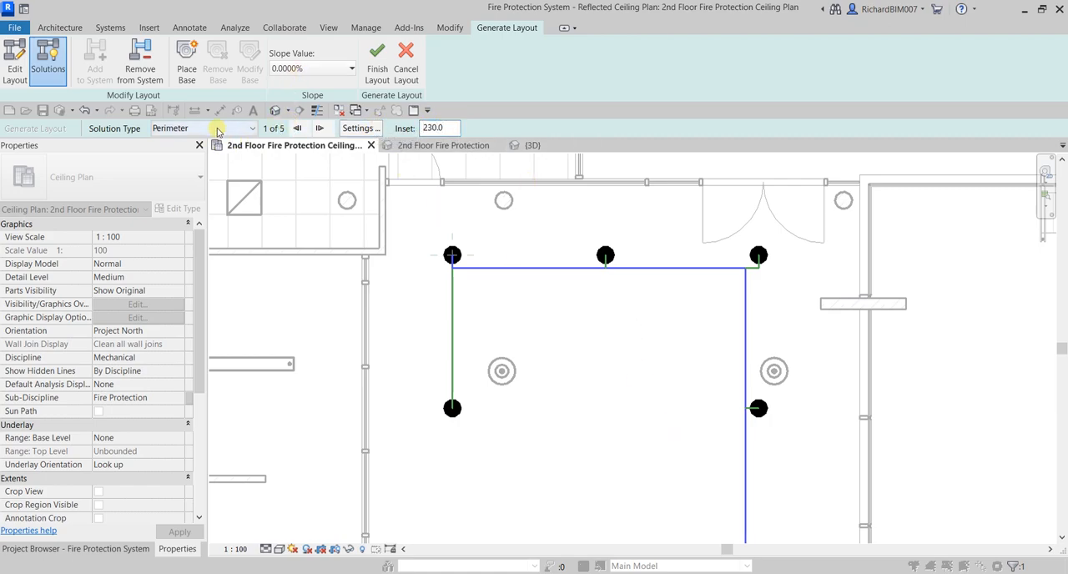
Choose the second Perimeter solution, check its route along the whole corridor, and finish the layout
left_click(320, 128)
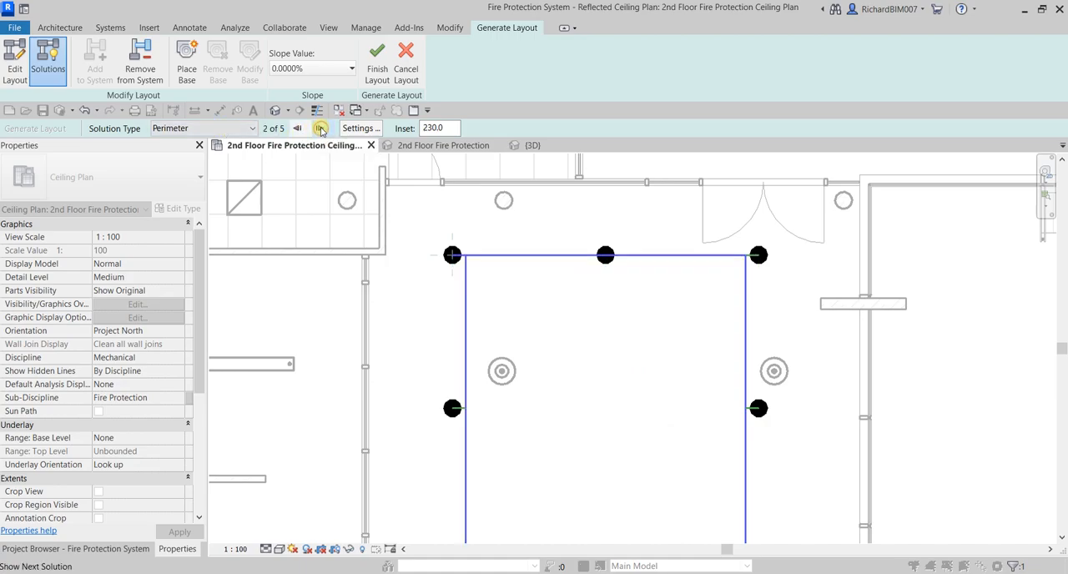
scroll(689, 283, "down", 5)
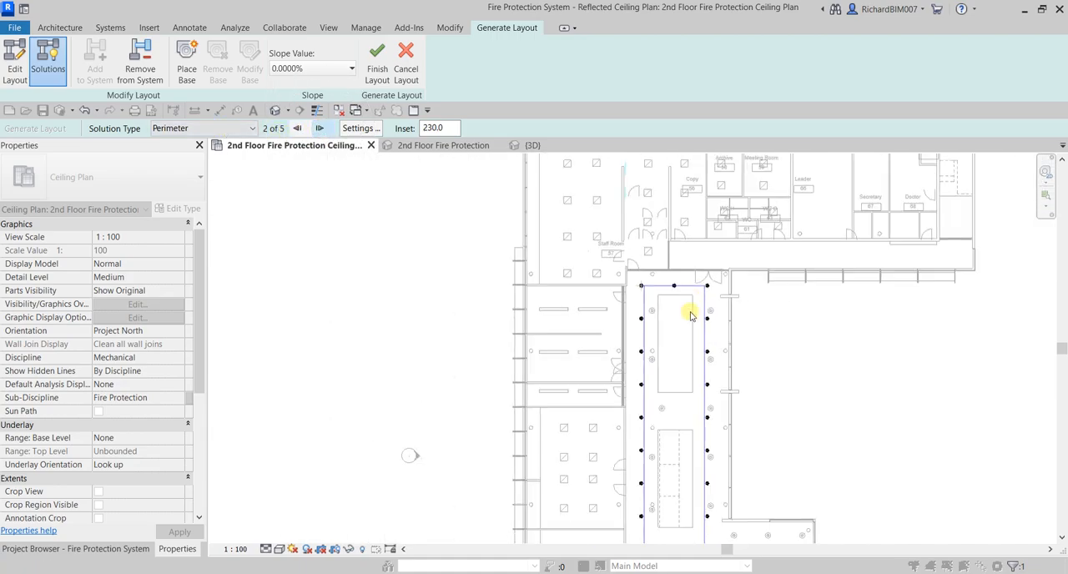
middle_click_drag(691, 306, 683, 110)
scroll(686, 388, "up", 6)
scroll(687, 392, "down", 2)
middle_click_drag(550, 277, 555, 420)
scroll(626, 367, "down", 3)
middle_click_drag(667, 242, 658, 462)
middle_click_drag(633, 233, 623, 431)
scroll(594, 314, "up", 3)
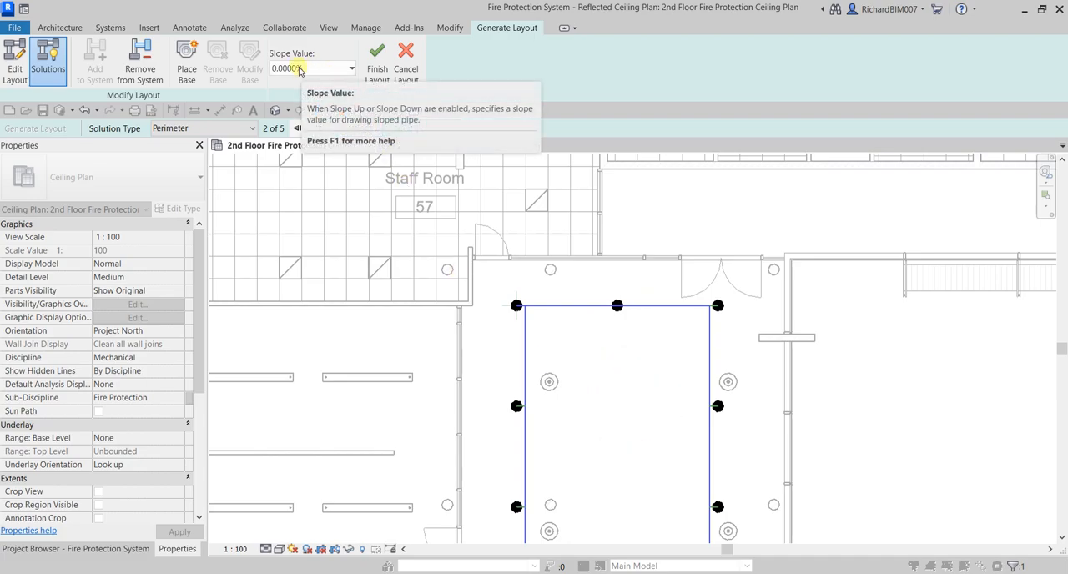
left_click(376, 55)
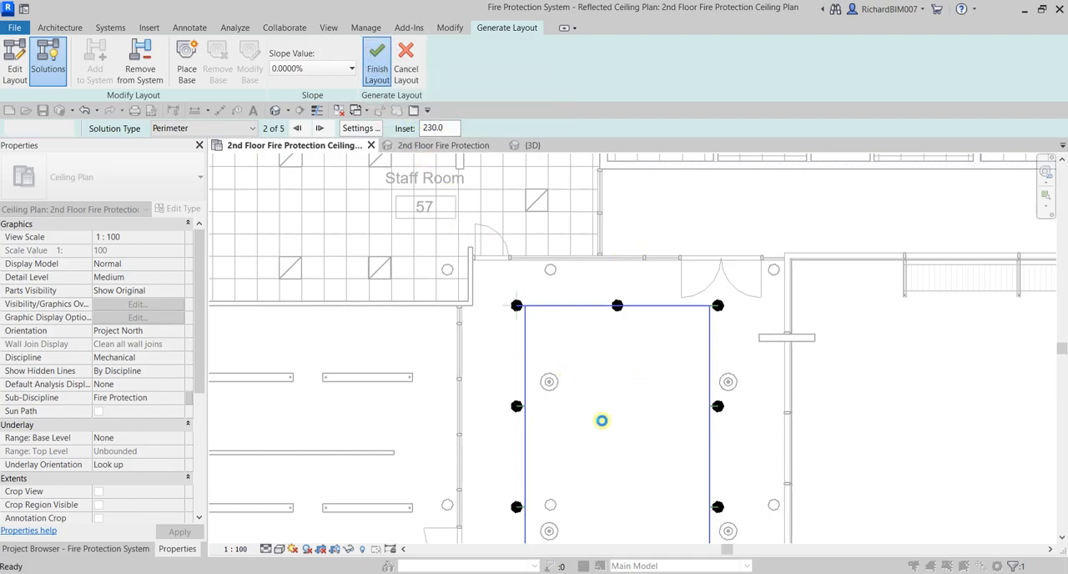
Check the generated pipes down to the corridor's south end and set the ceiling plan's detail level to Fine
scroll(625, 357, "down", 3)
middle_click_drag(644, 463, 616, 155)
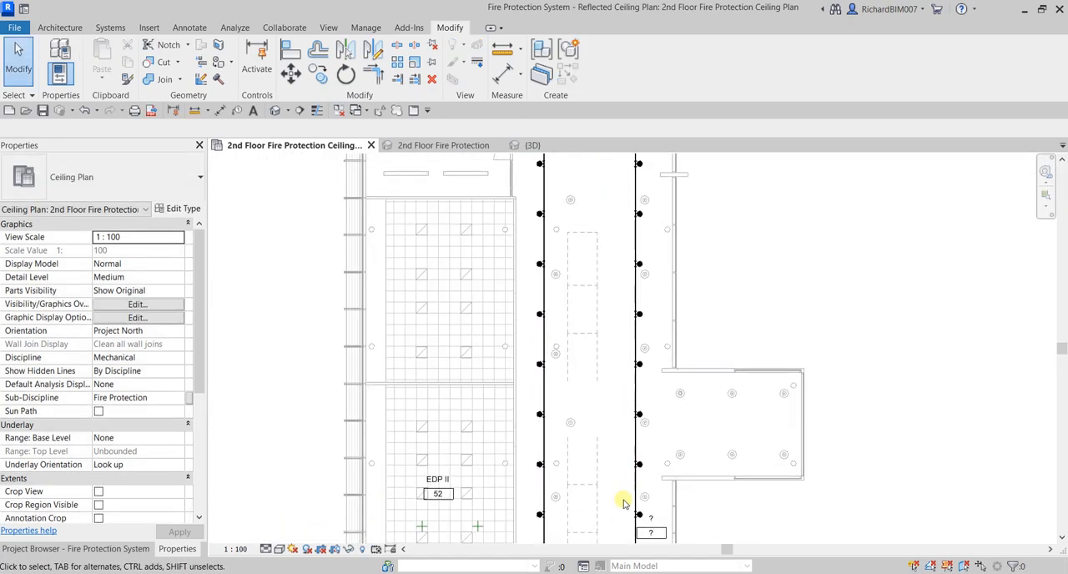
middle_click_drag(623, 501, 610, 250)
scroll(591, 291, "up", 5)
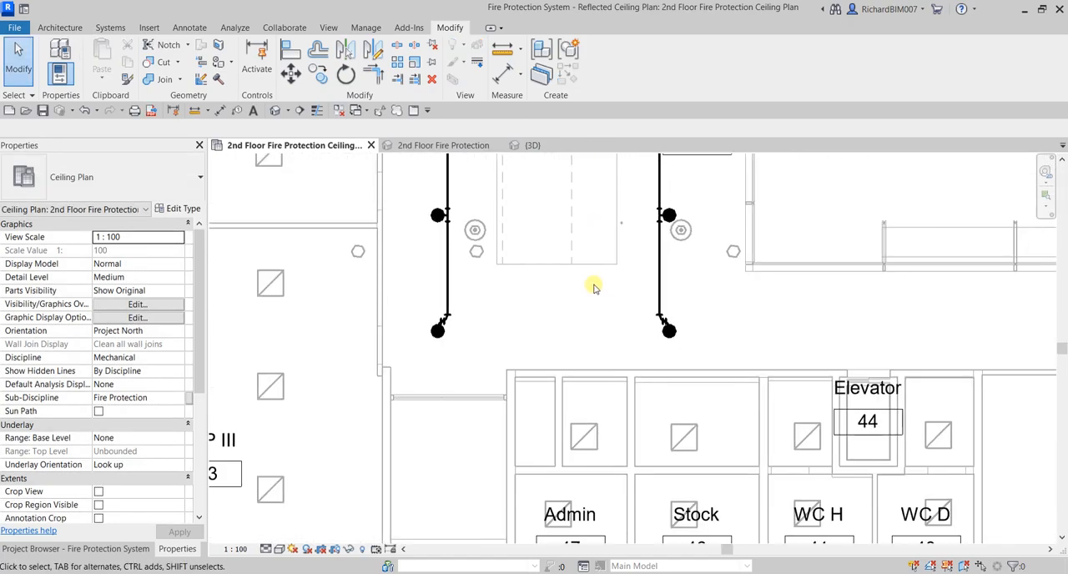
scroll(443, 276, "up", 3)
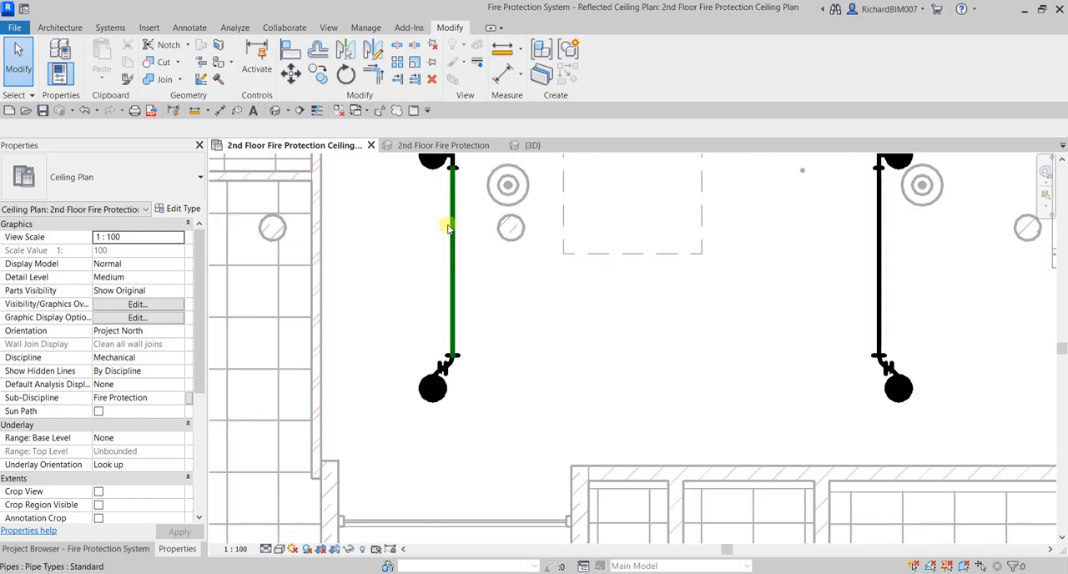
scroll(734, 271, "down", 3)
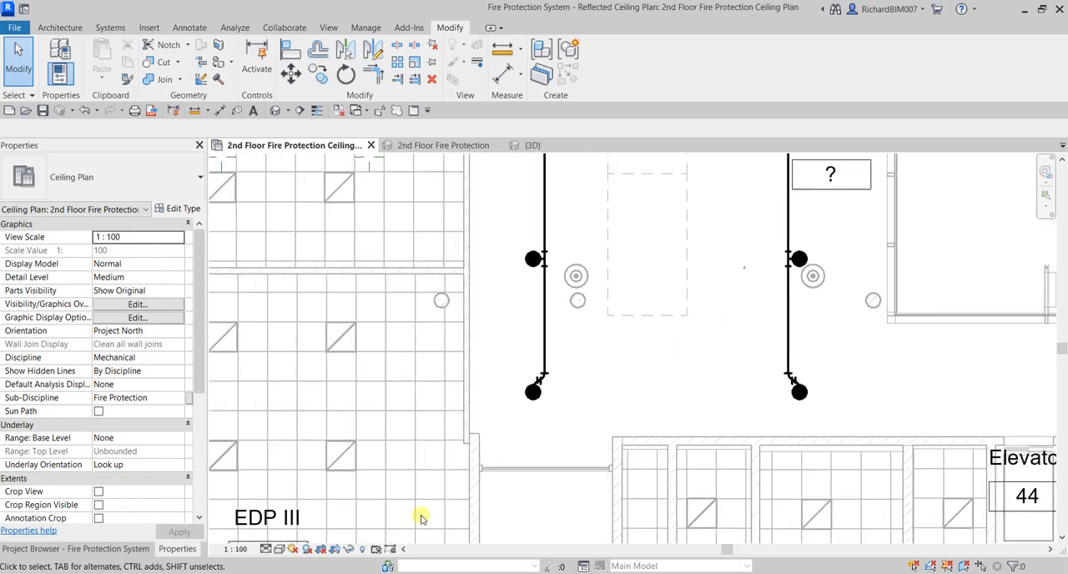
left_click(266, 550)
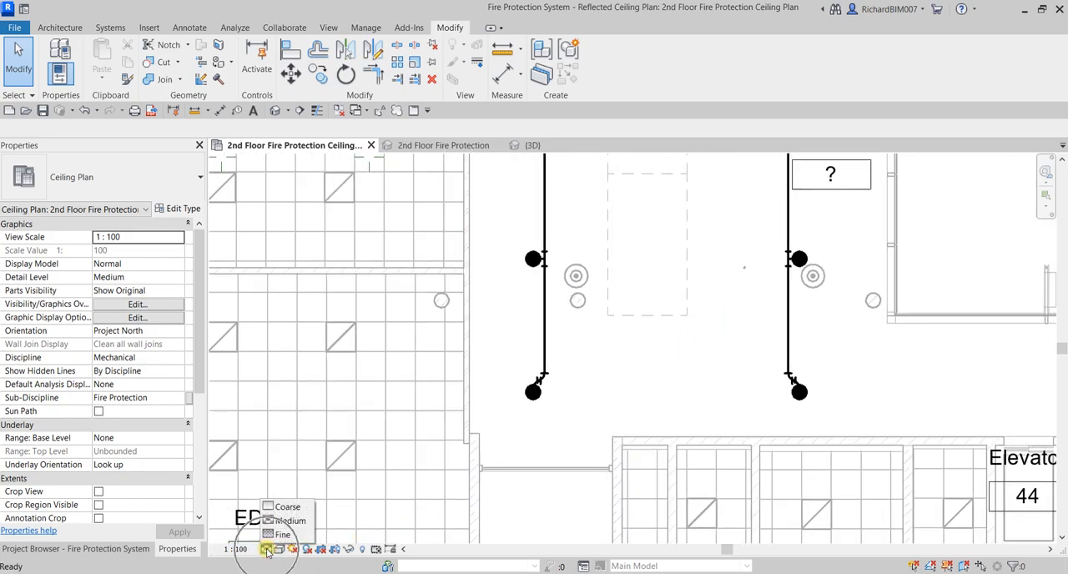
left_click(285, 534)
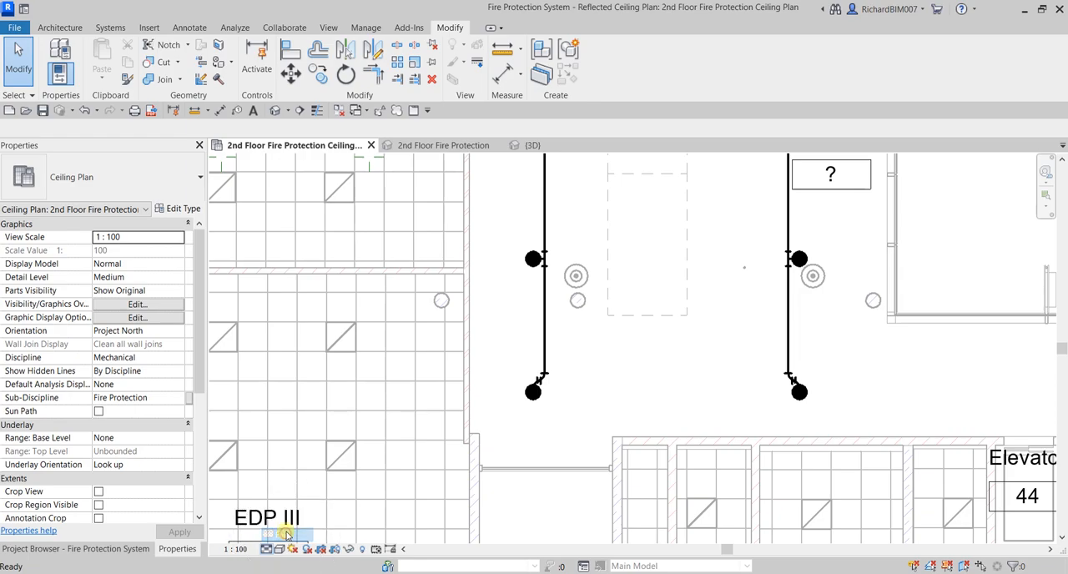
Turn on Thin Lines and inspect the tee connections between the corridor pipes and sprinklers
scroll(551, 268, "up", 5)
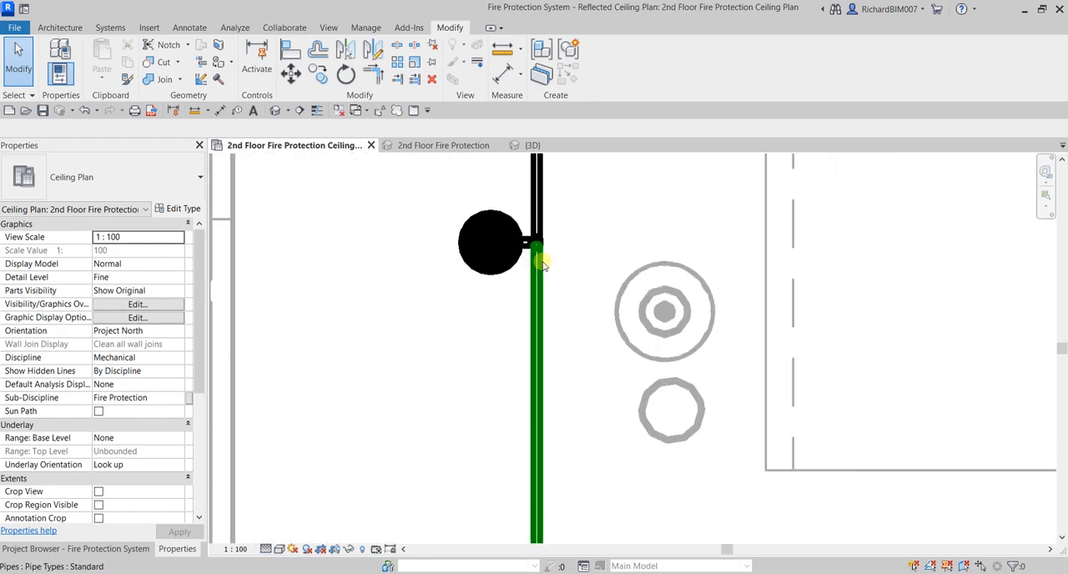
left_click(319, 112)
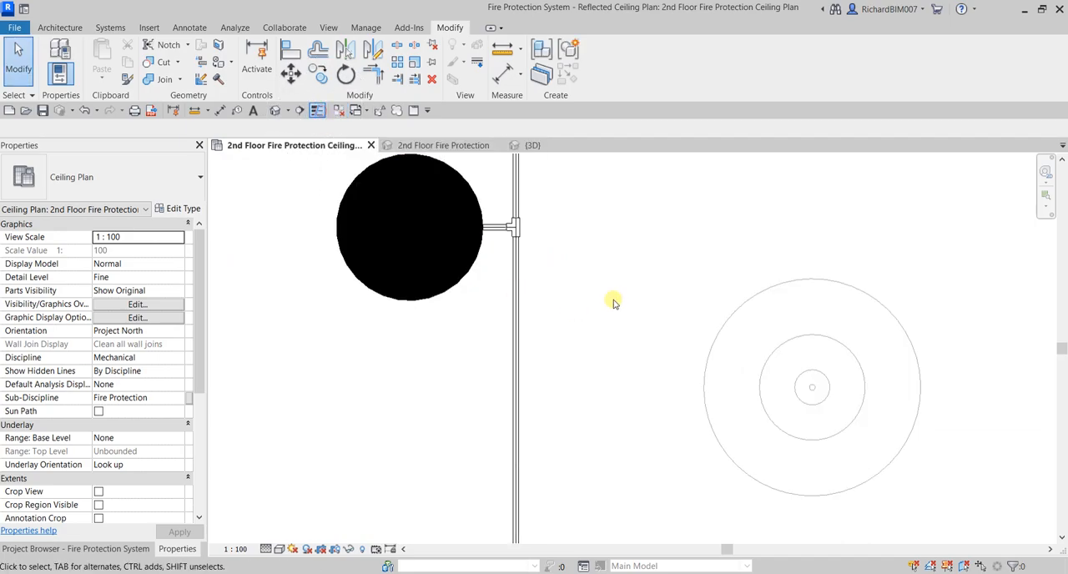
scroll(520, 298, "down", 5)
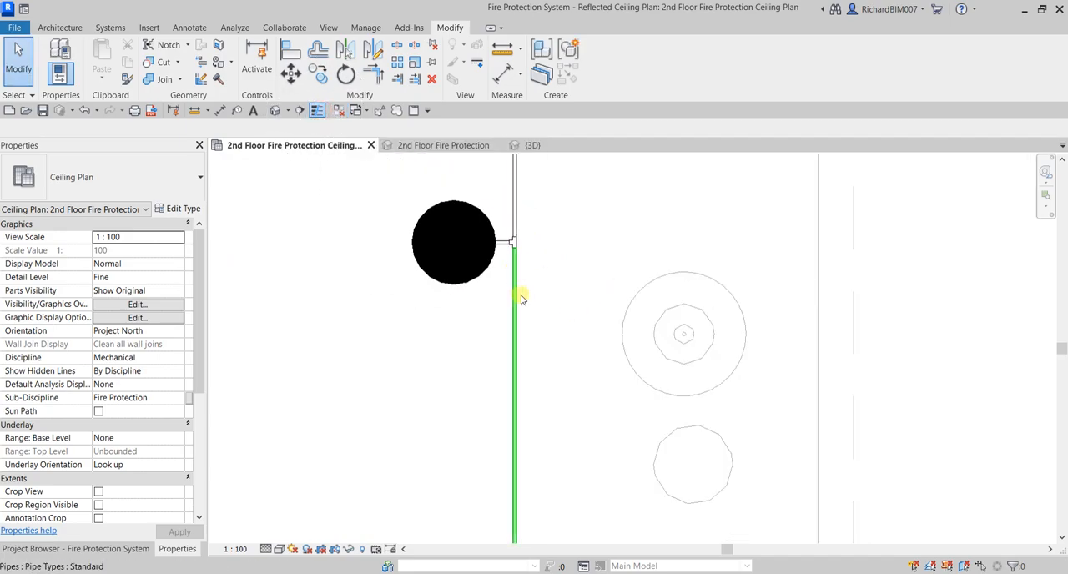
scroll(822, 275, "up", 8)
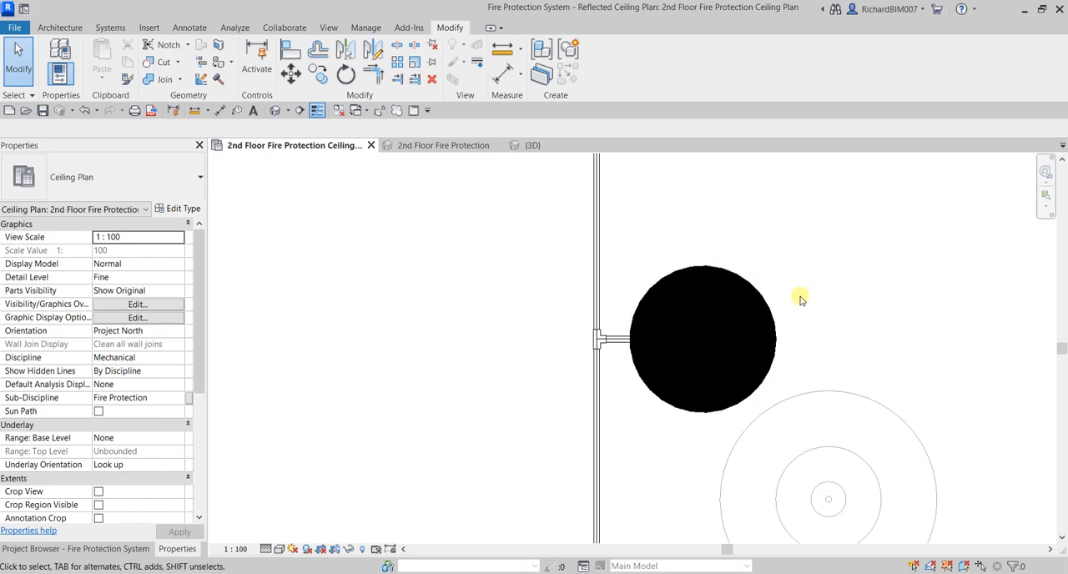
Switch to the {3D} view and set its discipline to Plumbing to reveal the sprinkler piping
left_click(530, 145)
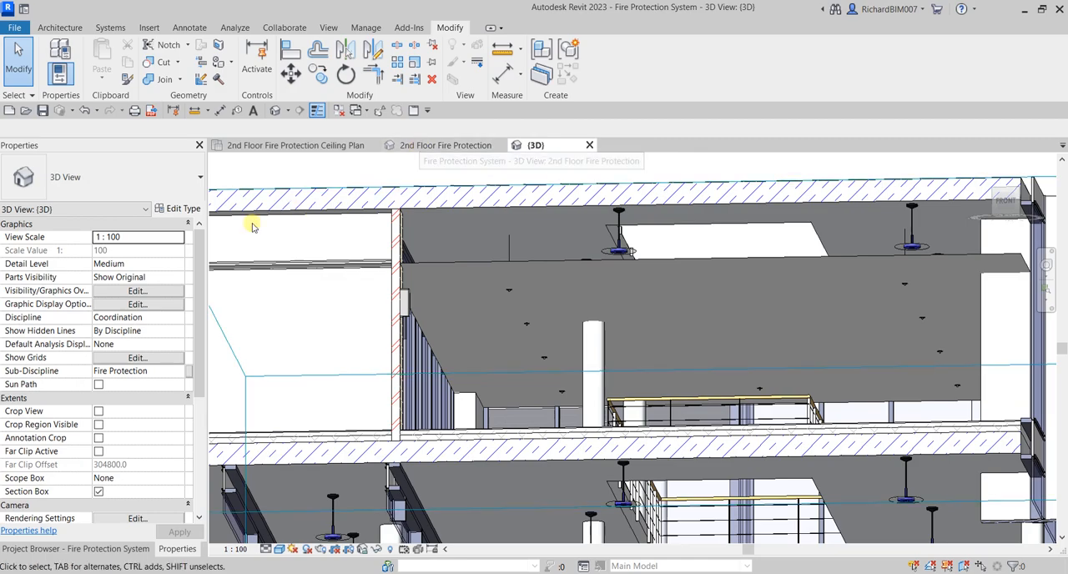
left_click(181, 319)
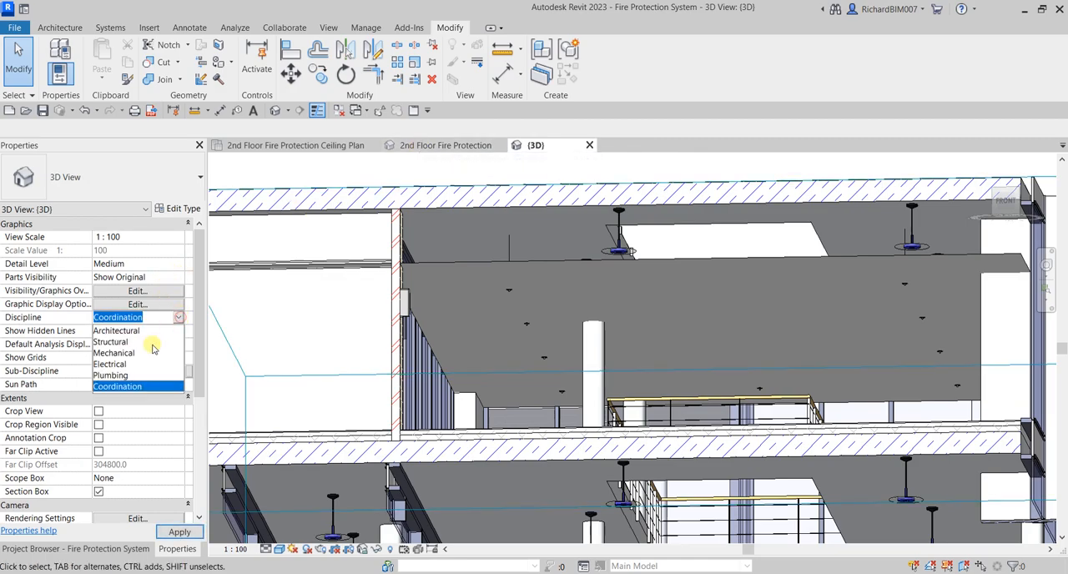
left_click(124, 374)
scroll(672, 298, "down", 6)
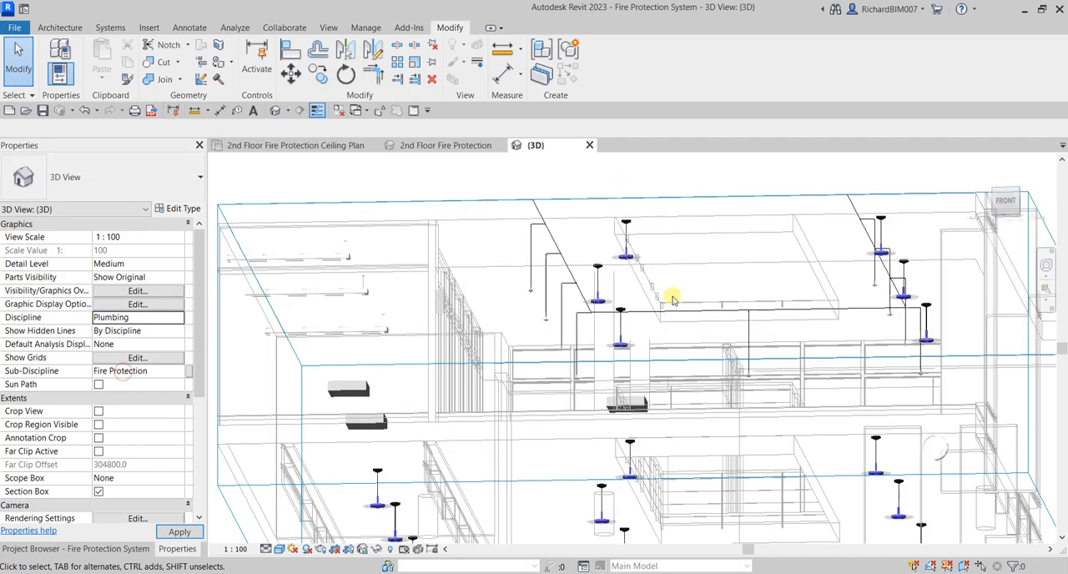
middle_click_drag(664, 287, 688, 346, "shift")
scroll(689, 301, "up", 8)
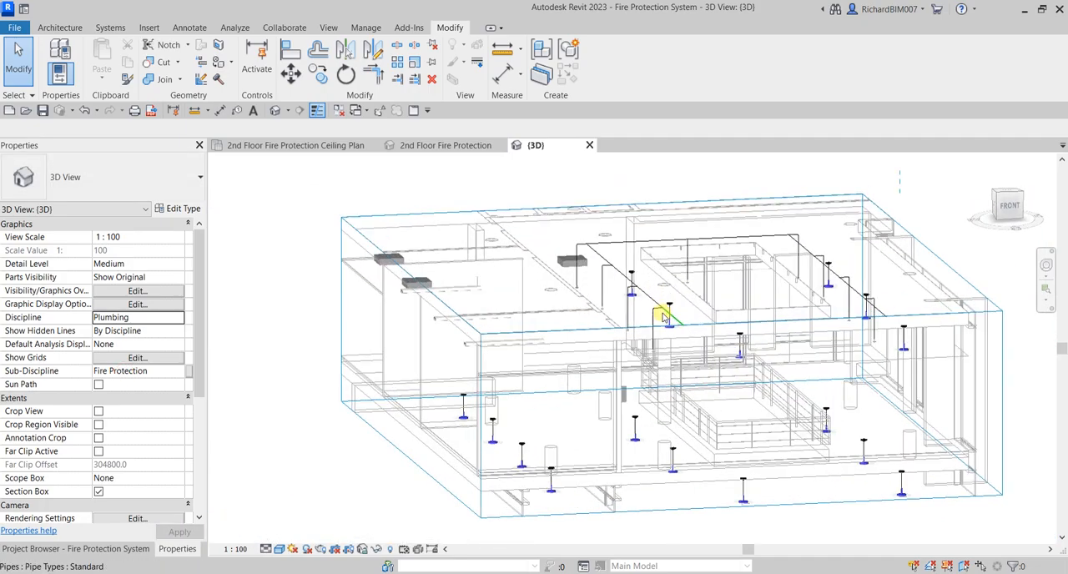
Raise the top of the 3D section box slightly and inspect the pipes and sprinkler drops above the corridor
middle_click_drag(689, 286, 508, 234, "shift")
left_click(491, 218)
scroll(509, 219, "down", 5)
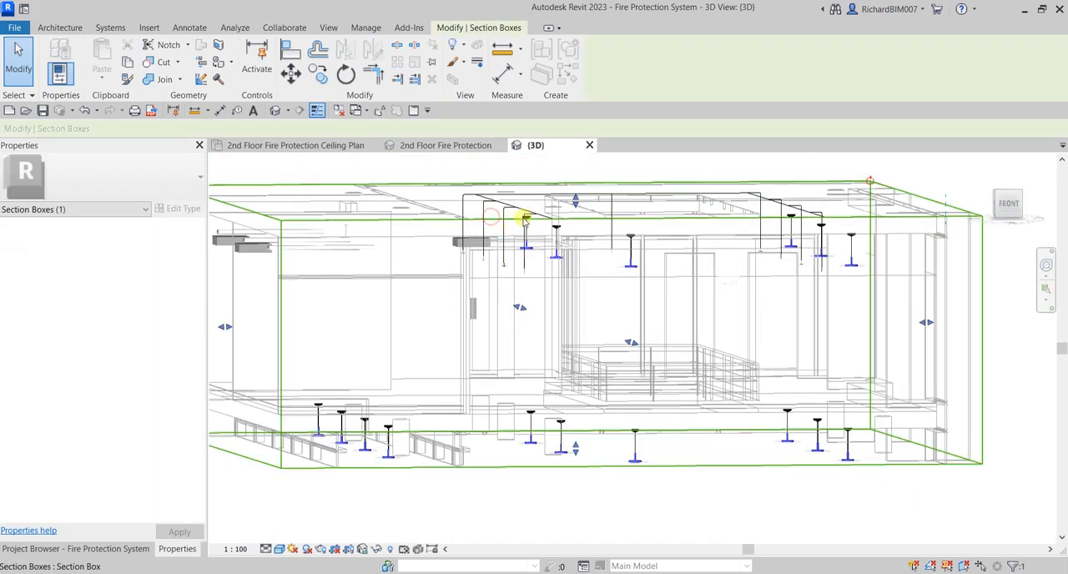
left_click_drag(577, 191, 576, 188)
middle_click_drag(577, 188, 667, 250, "shift")
scroll(672, 249, "up", 2)
scroll(894, 196, "up", 4)
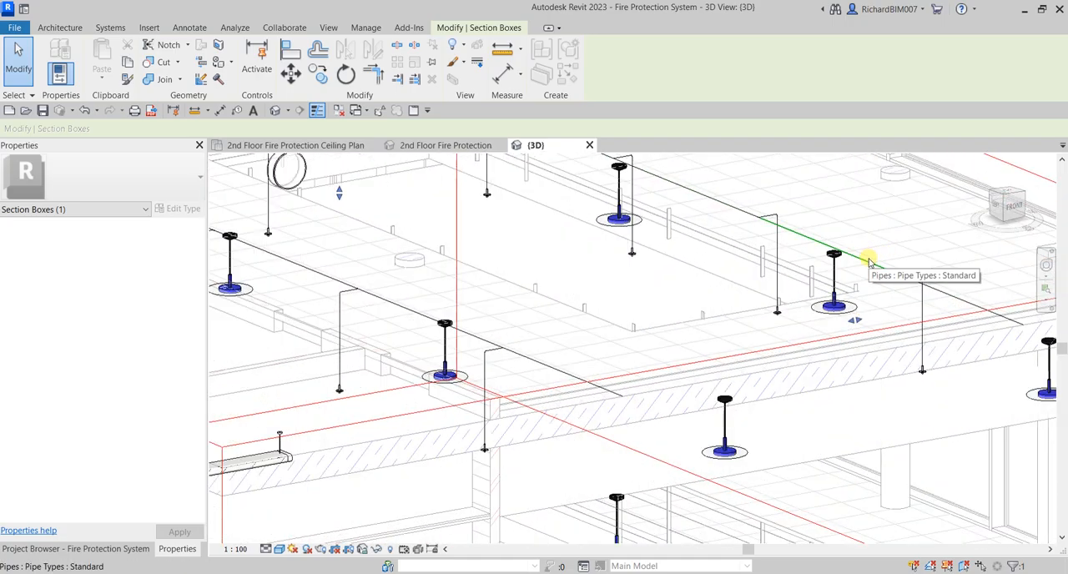
Set the 3D view's detail level to Fine and inspect the pipe geometry up close
scroll(868, 262, "down", 2)
left_click(263, 550)
left_click(289, 535)
scroll(925, 280, "up", 3)
scroll(919, 283, "up", 3)
scroll(885, 295, "down", 2)
Set the 3D view's discipline to Coordination and check the pipes' position relative to the slab and ceiling
left_click(167, 318)
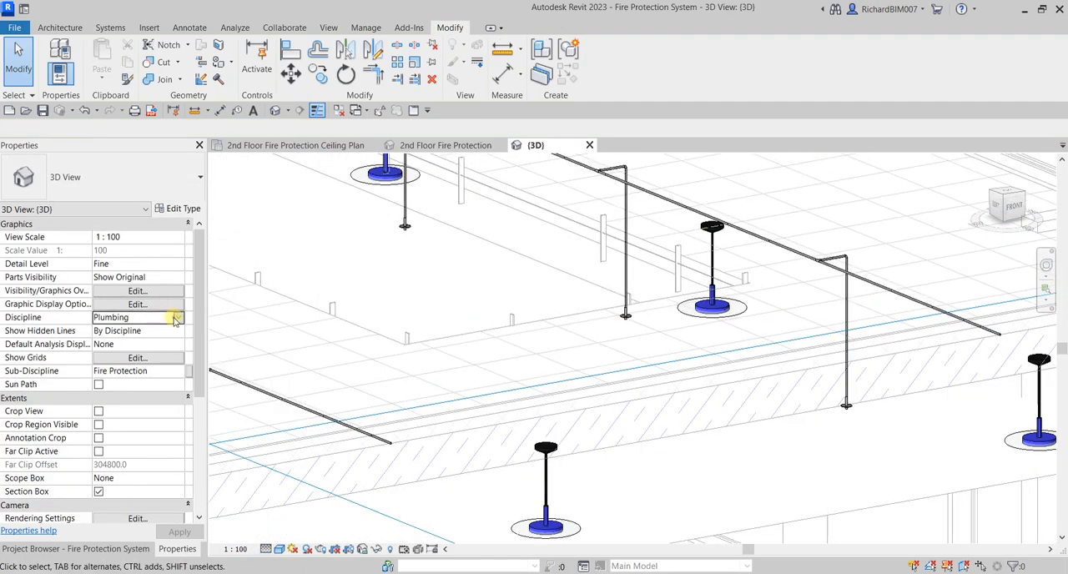
left_click(177, 318)
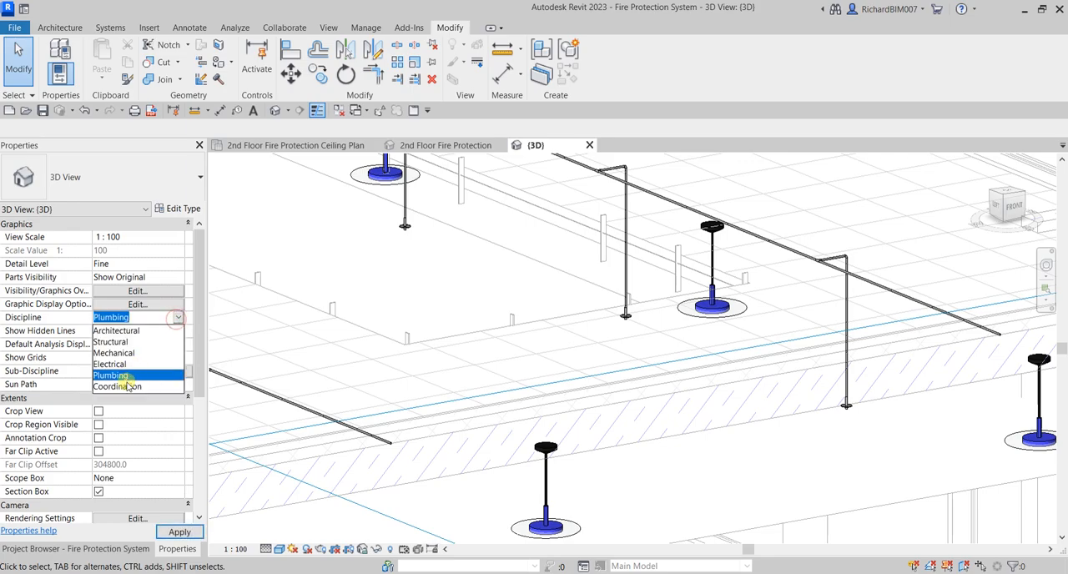
left_click(126, 385)
middle_click_drag(636, 288, 621, 221, "shift")
mouse_move(696, 231)
middle_mouse_down("shift")
mouse_move(665, 274)
mouse_move(679, 245)
mouse_move(693, 242)
mouse_move(615, 233)
mouse_move(605, 309)
mouse_move(624, 293)
mouse_move(623, 312)
mouse_move(649, 297)
middle_mouse_up("shift")
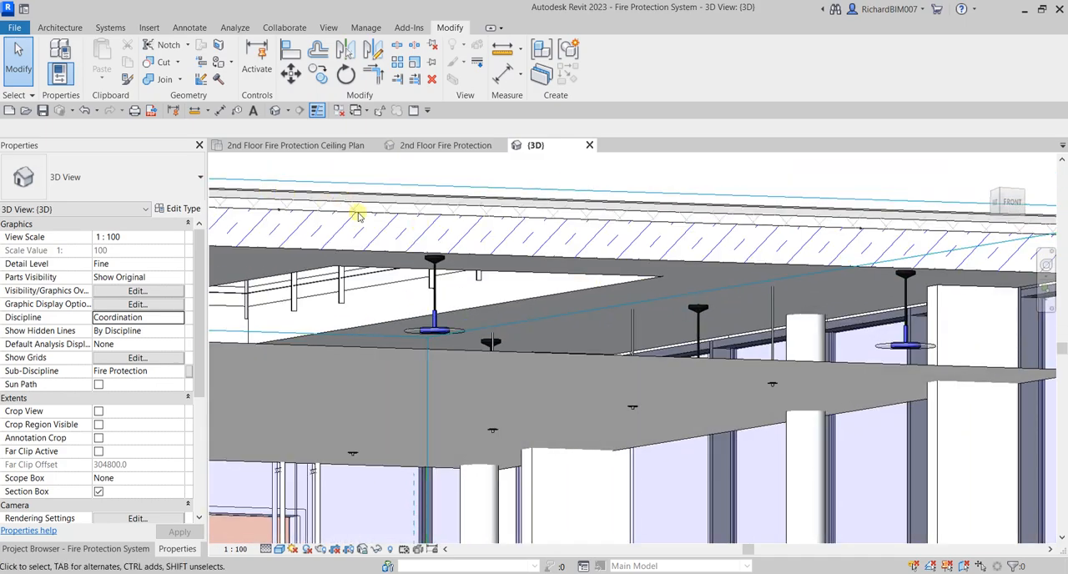
Set the 3D view's discipline back to Plumbing and check the elevations of a main pipe and a sprinkler
left_click(180, 322)
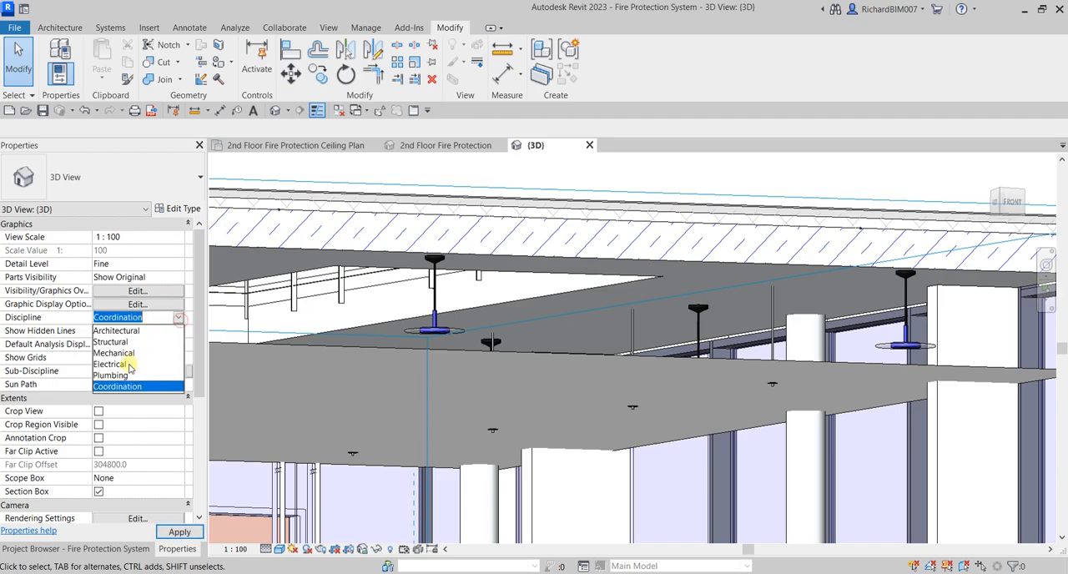
left_click(121, 377)
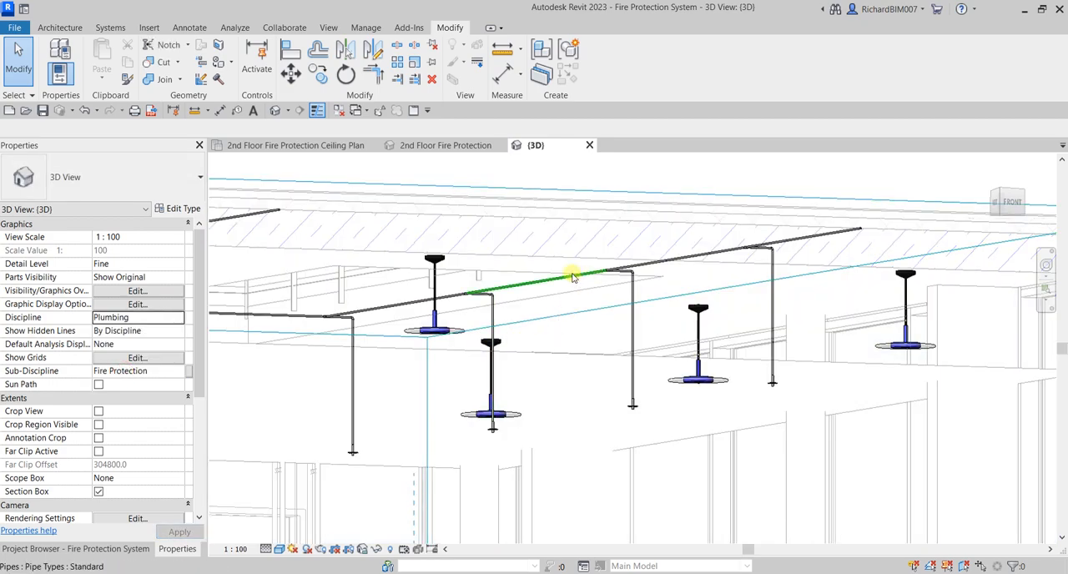
left_click(572, 277)
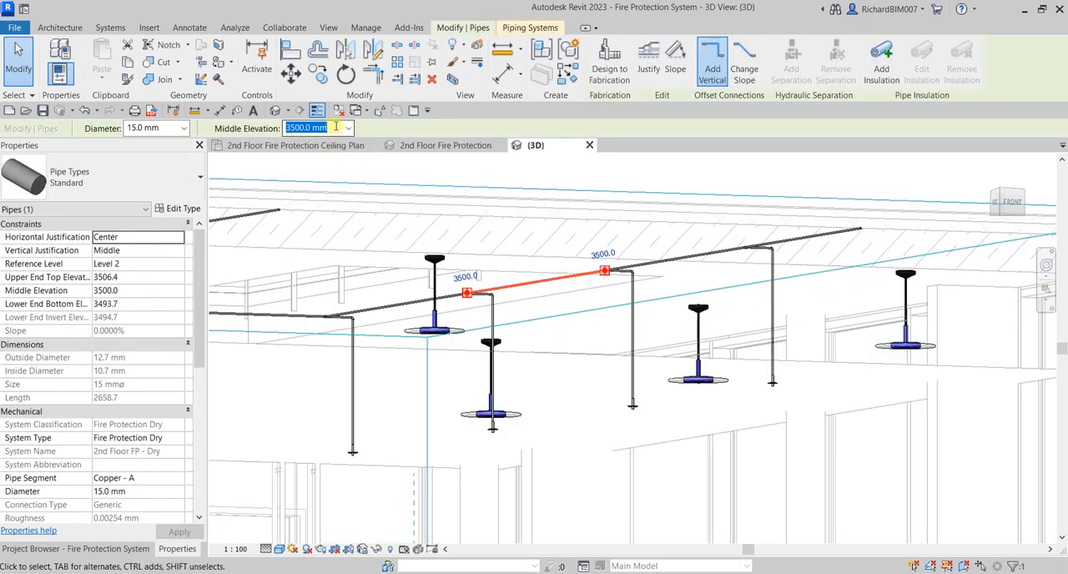
key("ctrl+c")
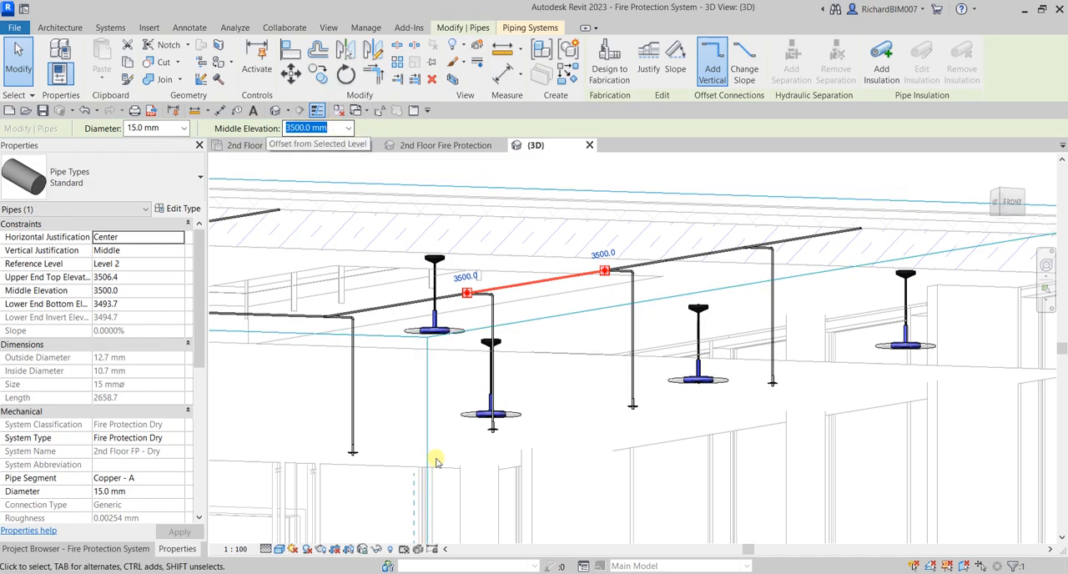
key("Escape")
left_click(490, 433)
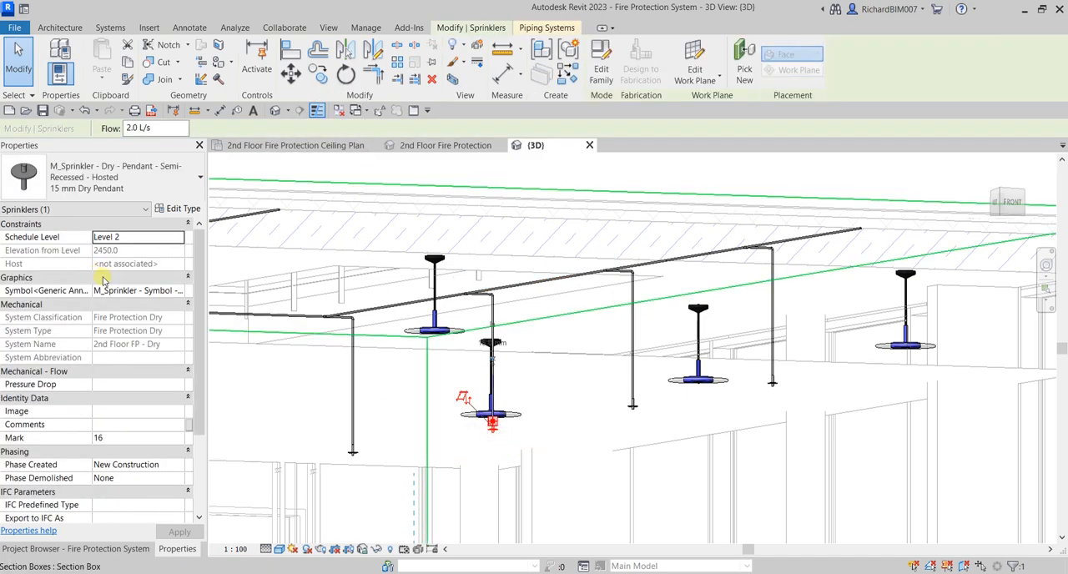
Set the middle elevation of the main corridor pipe run to 2700 mm
left_click(536, 284)
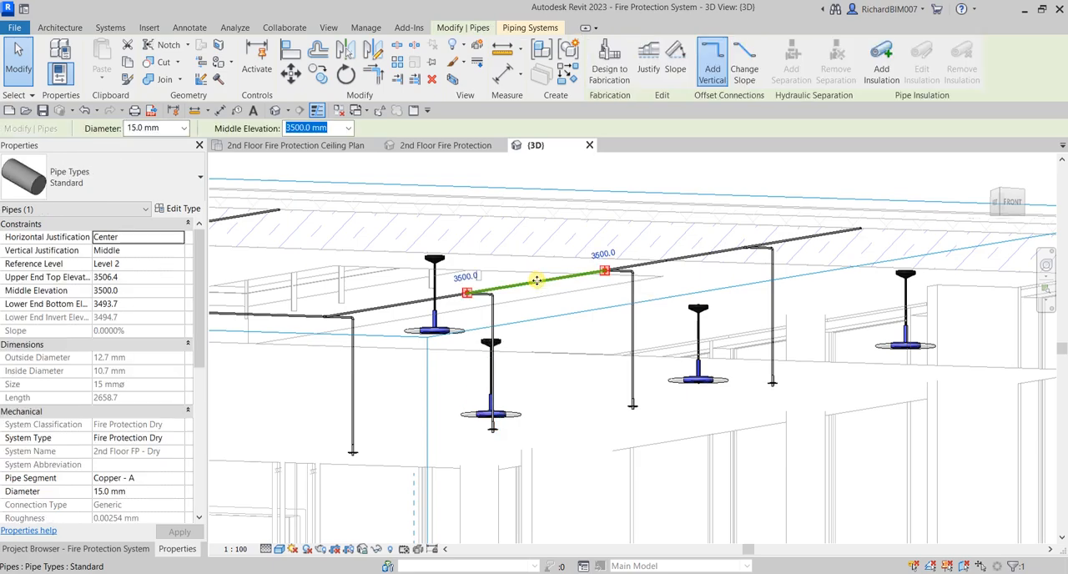
left_click(331, 127)
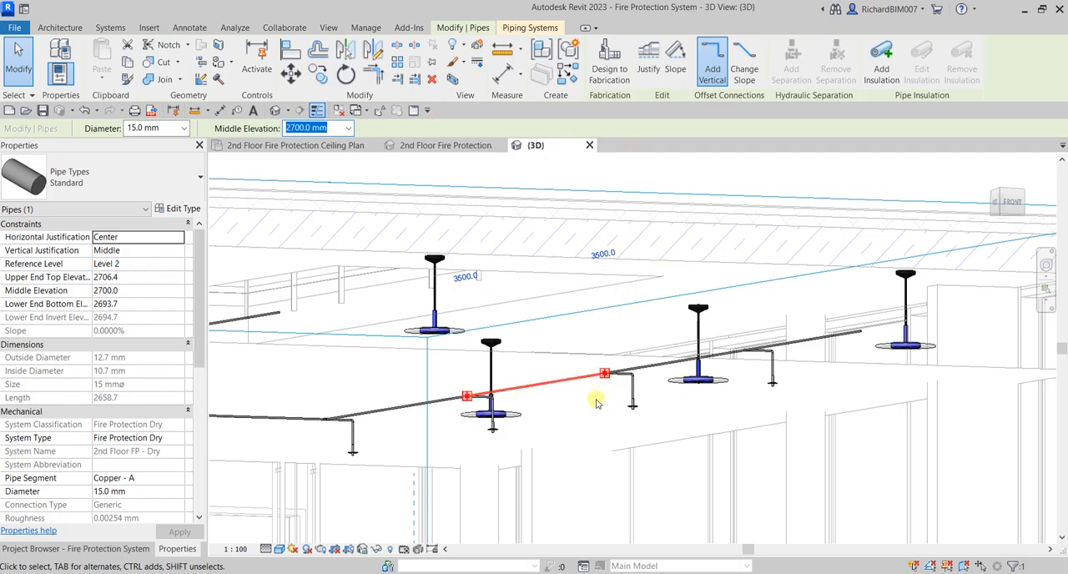
key("Escape")
Set the 3D view's discipline to Coordination and check how the lowered pipes fit between the slab and ceiling
middle_click_drag(603, 433, 768, 376, "shift")
middle_click_drag(626, 414, 583, 370, "shift")
left_click(183, 321)
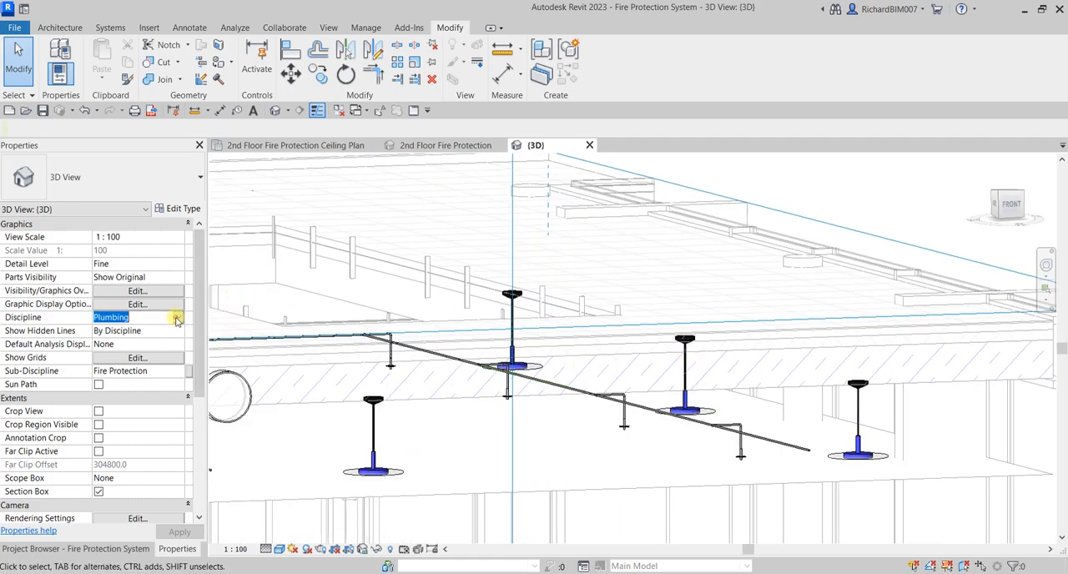
left_click(177, 317)
left_click(116, 387)
middle_click_drag(583, 405, 724, 325, "shift")
scroll(560, 342, "down", 2)
middle_click_drag(560, 343, 602, 348, "shift")
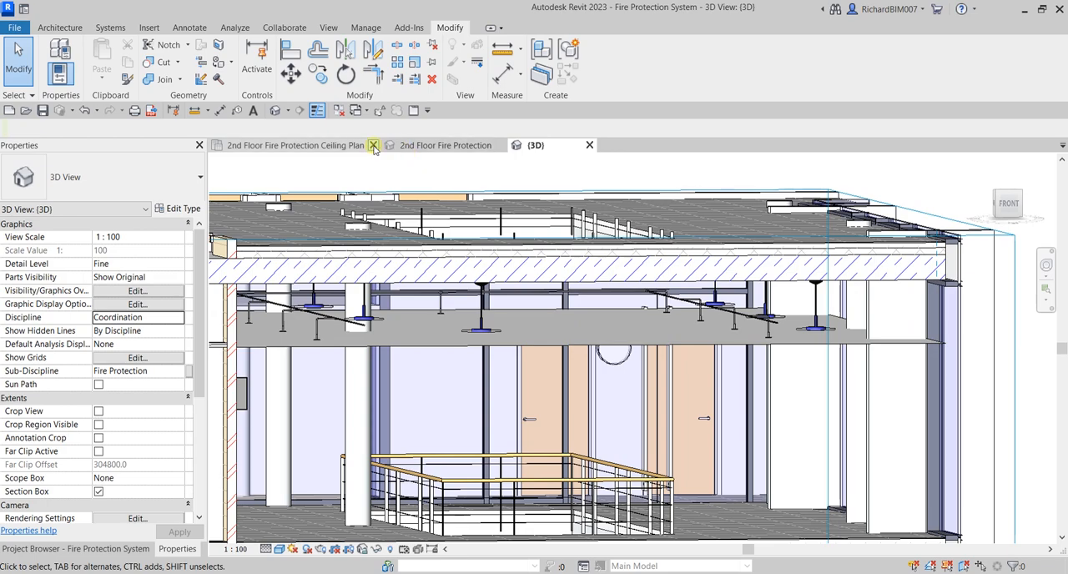
Return to the 2nd Floor Fire Protection Ceiling Plan and review the pipe runs along the corridor
left_click(342, 145)
scroll(626, 367, "down", 4)
scroll(579, 357, "down", 5)
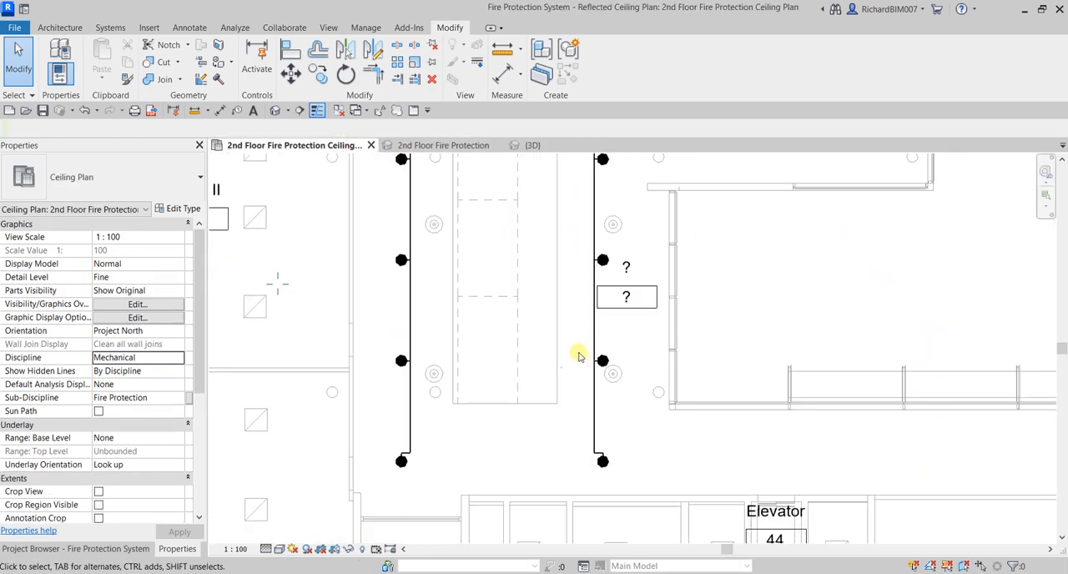
middle_click_drag(525, 256, 549, 413)
scroll(568, 385, "down", 2)
scroll(558, 218, "down", 1)
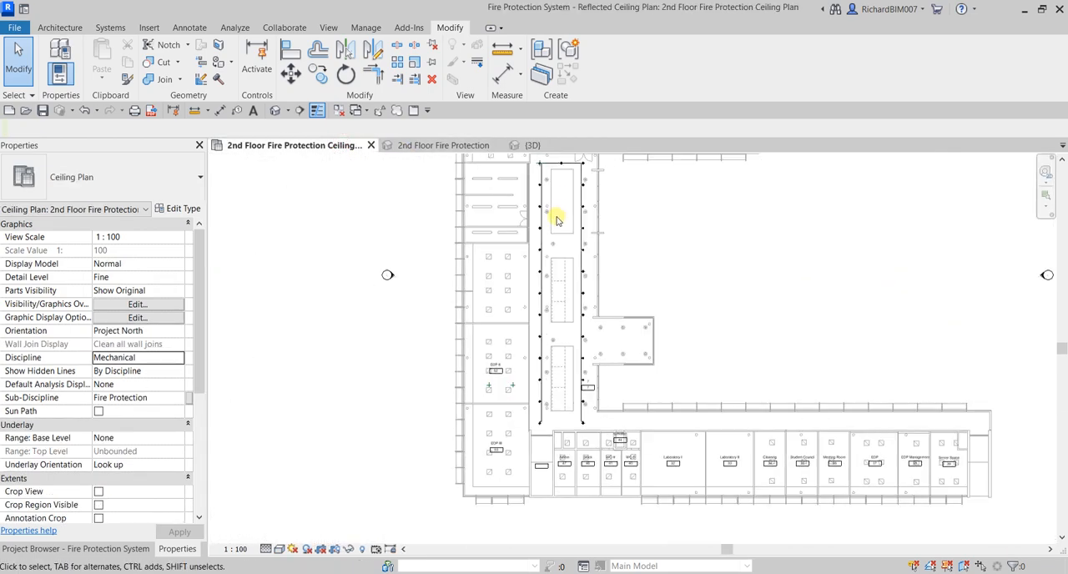
middle_click_drag(566, 195, 573, 235)
scroll(498, 439, "up", 3)
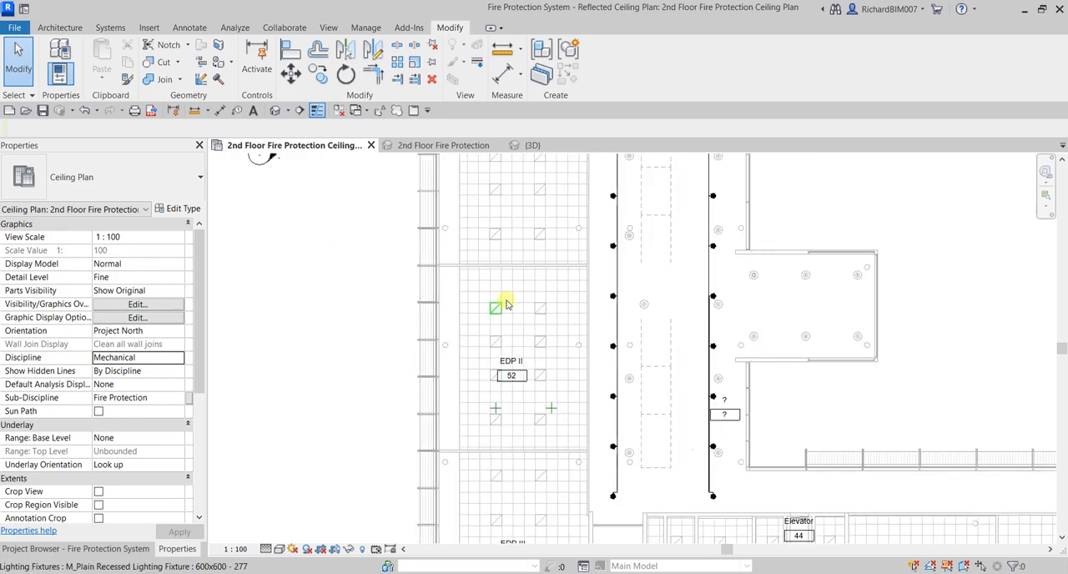
scroll(597, 357, "up", 2)
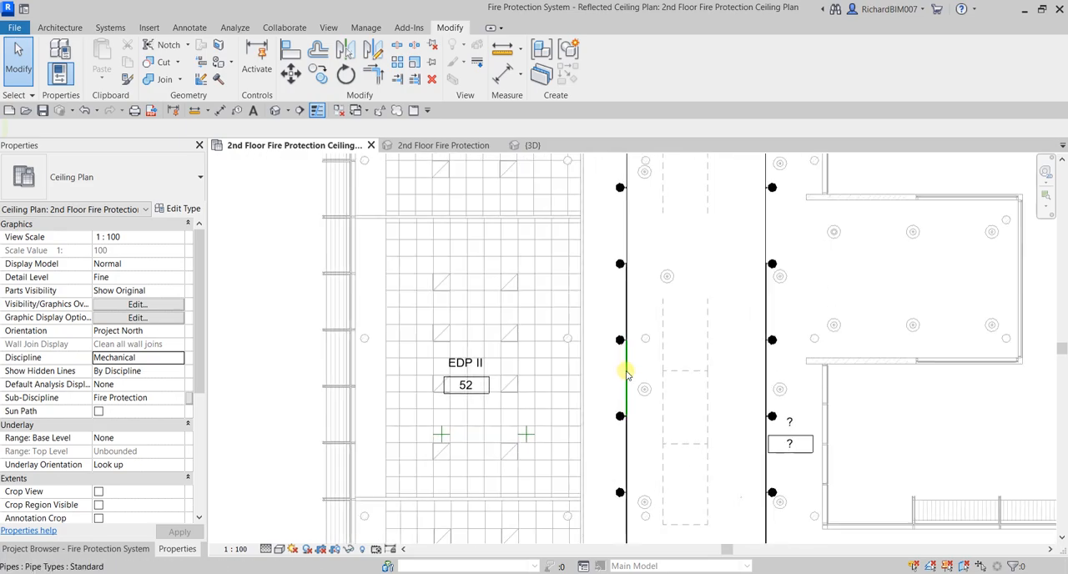
Check the diameters of several pipe segments along both corridor runs, including those near the elevator end
left_click(626, 372)
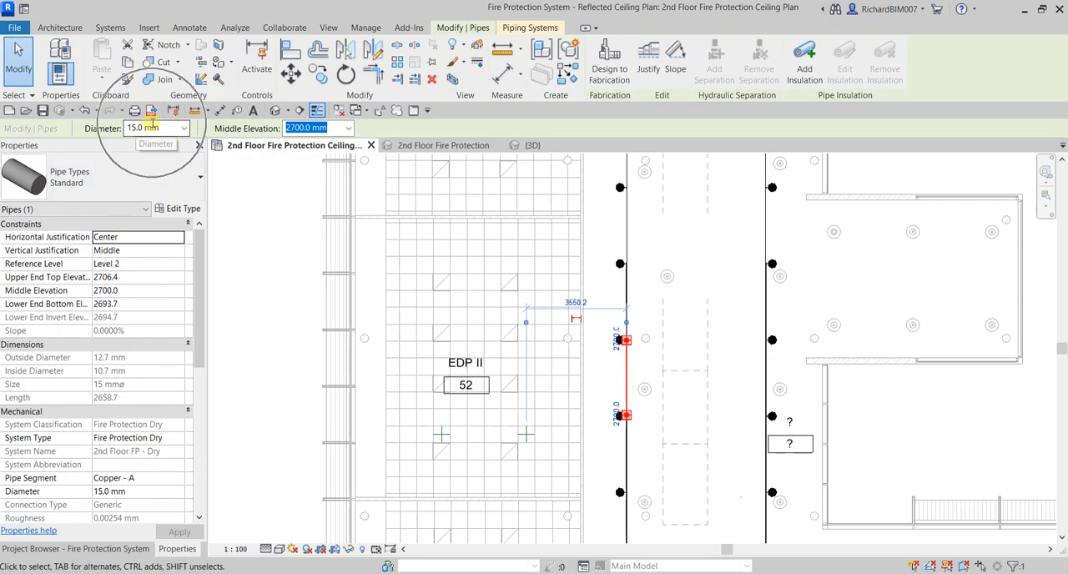
middle_click_drag(750, 436, 758, 376)
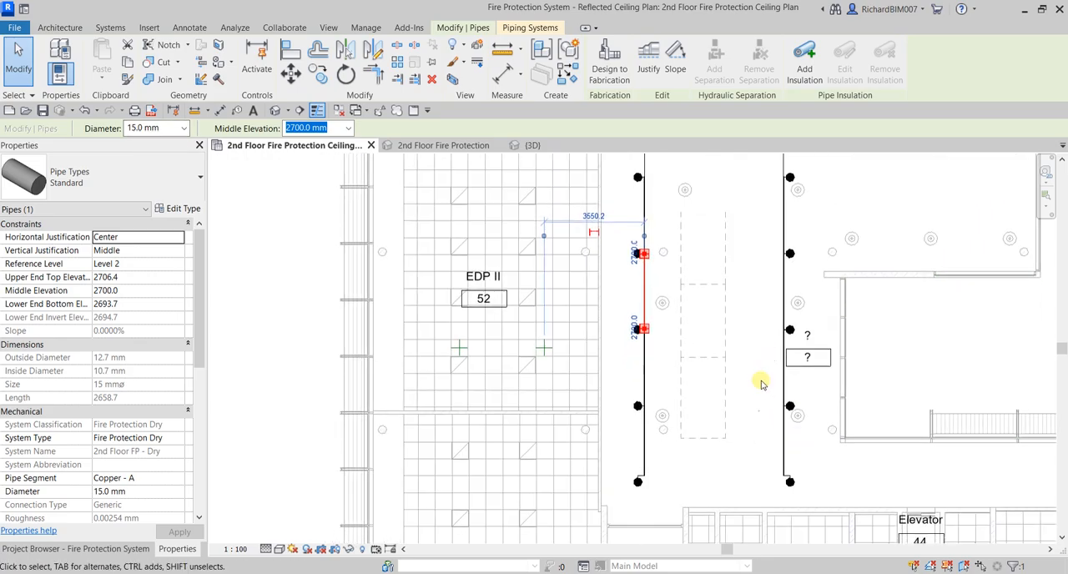
left_click(784, 440)
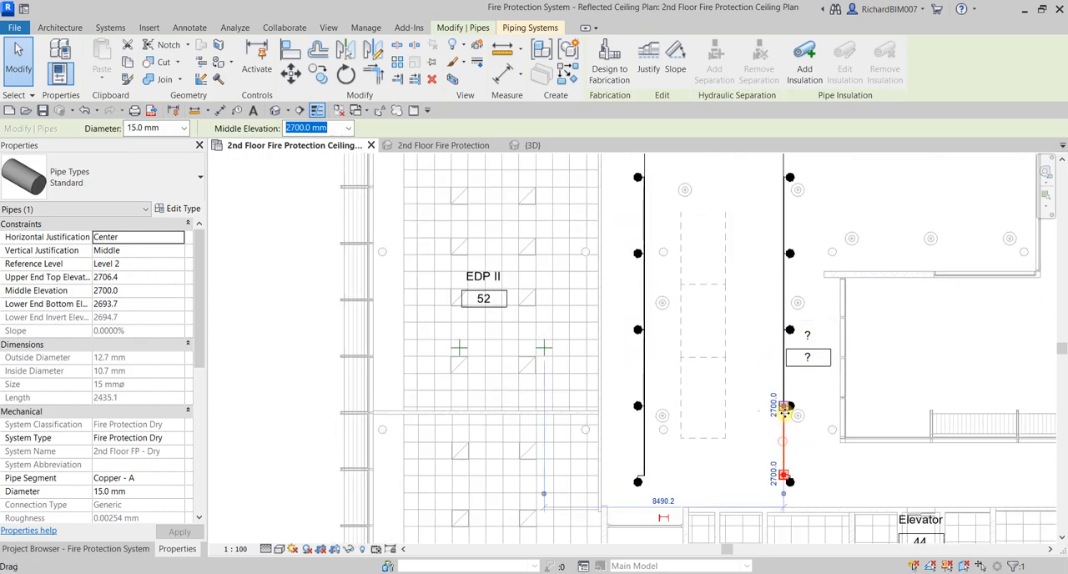
left_click(784, 369)
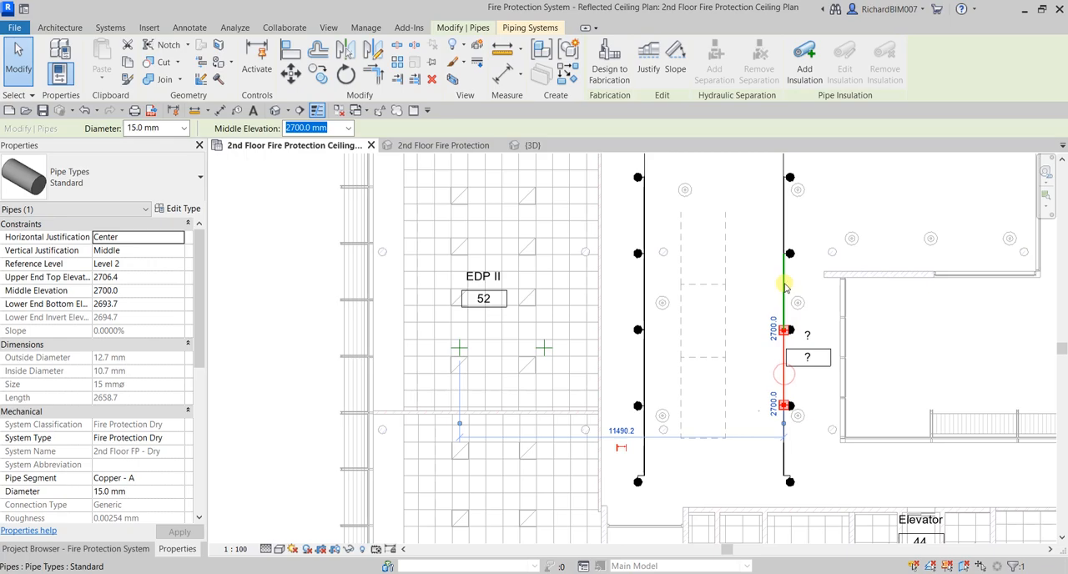
left_click(785, 288)
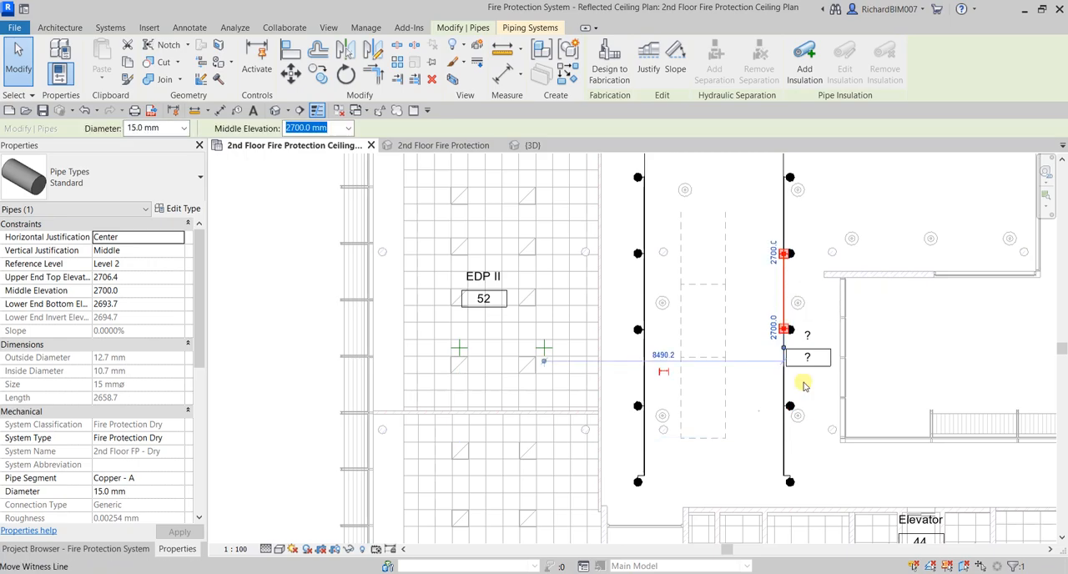
left_click(818, 451)
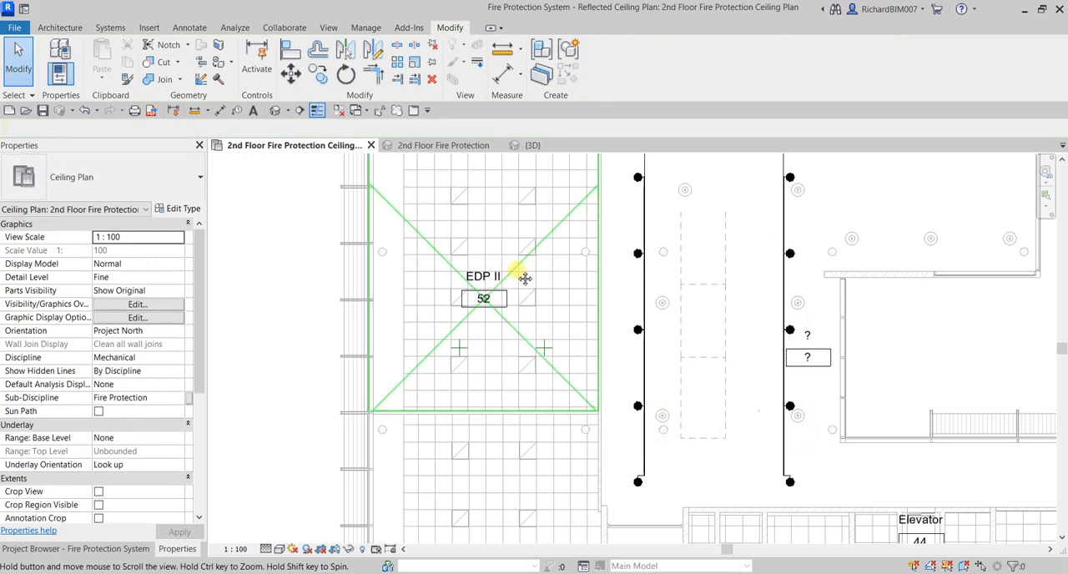
Start placing a sprinkler for room EDP II 52, using the M_Sprinkler - Pendant - Hosted family's 15 mm Pendant type
middle_click_drag(524, 279, 635, 358)
scroll(628, 359, "down", 3)
scroll(627, 373, "up", 5)
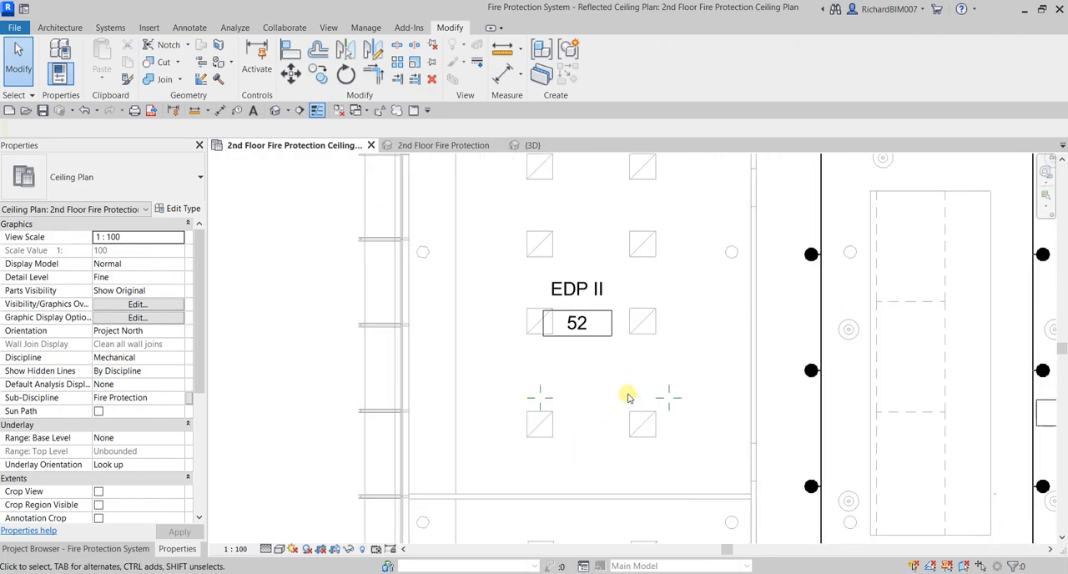
scroll(622, 357, "down", 3)
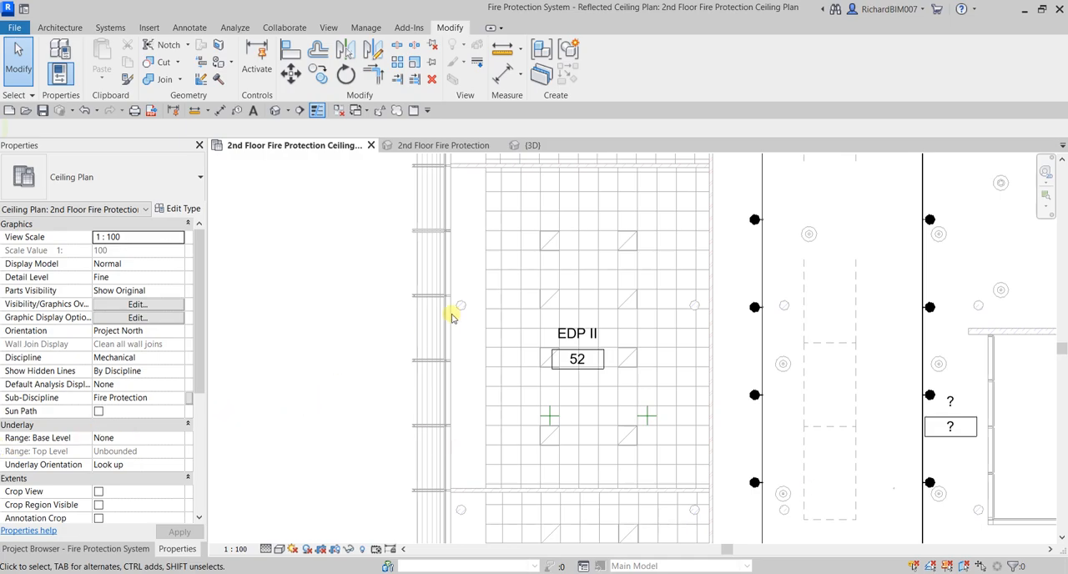
scroll(546, 417, "down", 1)
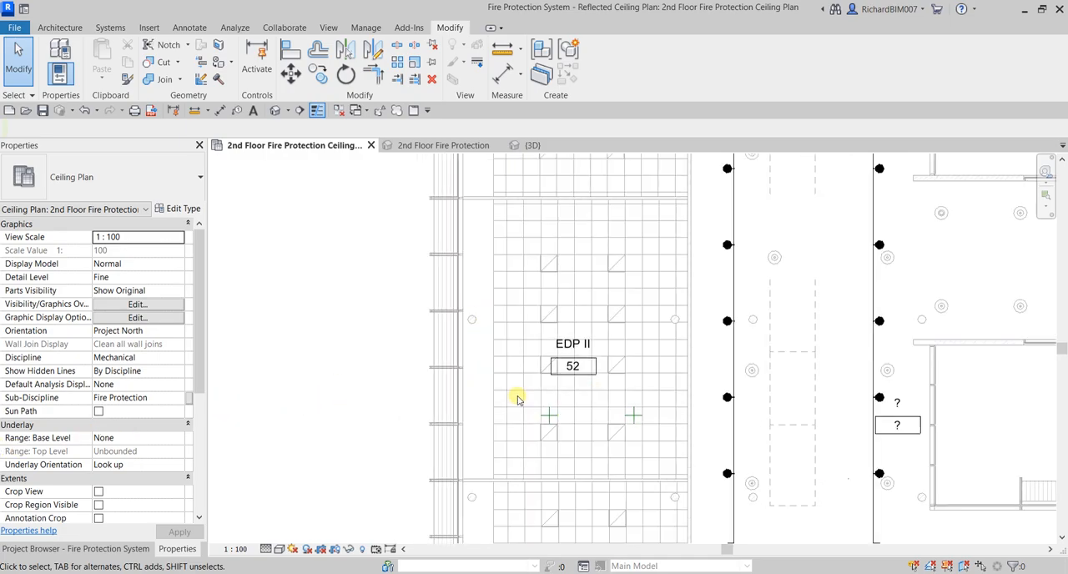
left_click(111, 27)
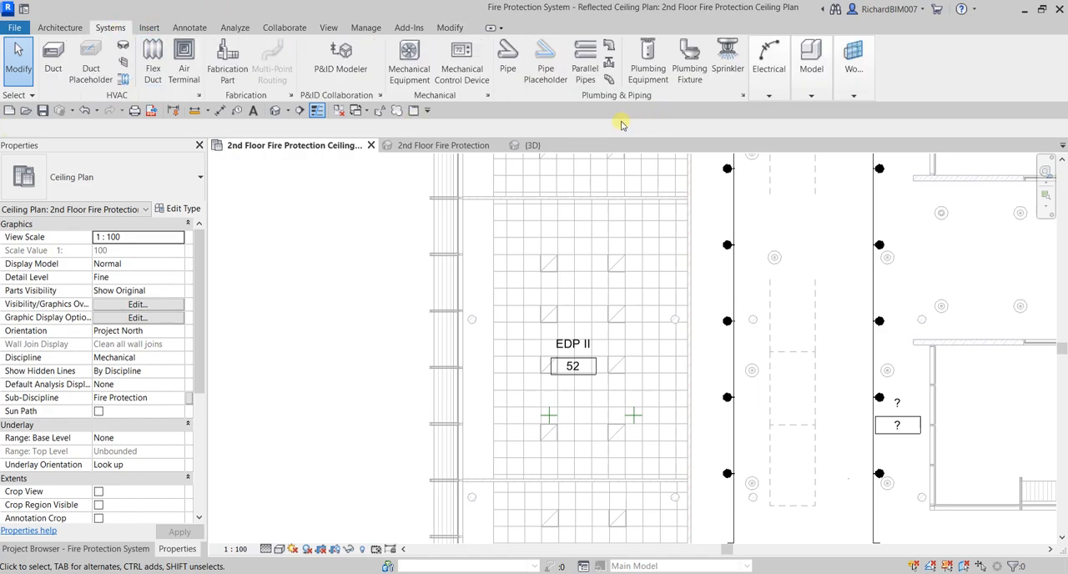
left_click(727, 56)
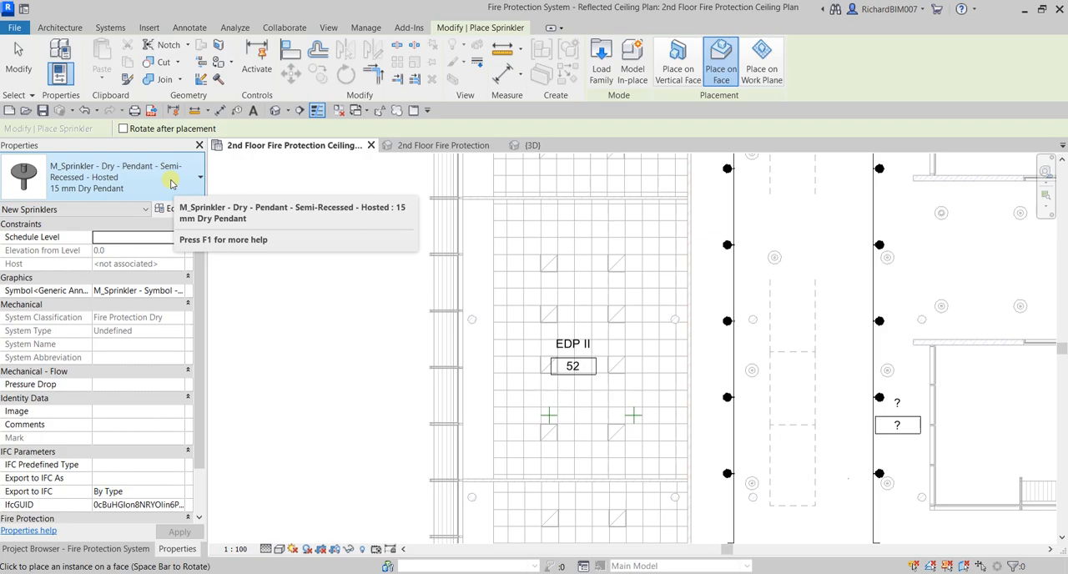
left_click(171, 182)
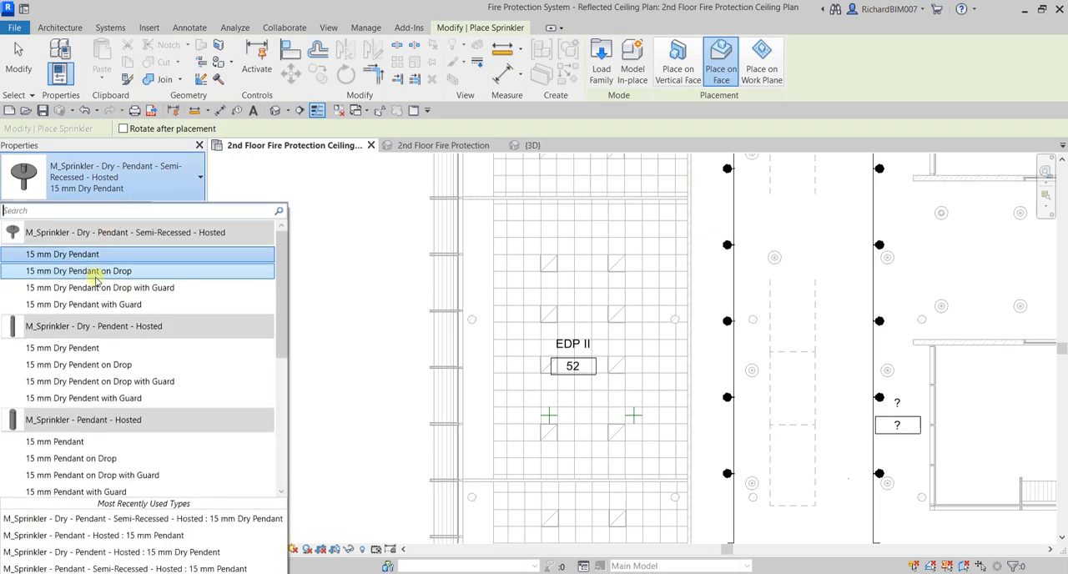
scroll(121, 381, "down", 3)
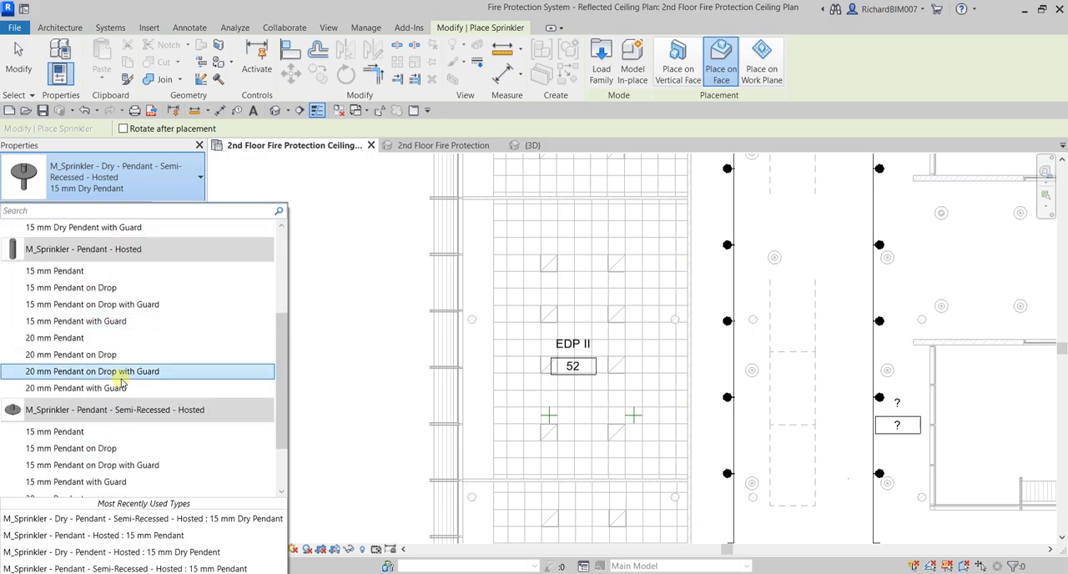
scroll(120, 342, "up", 1)
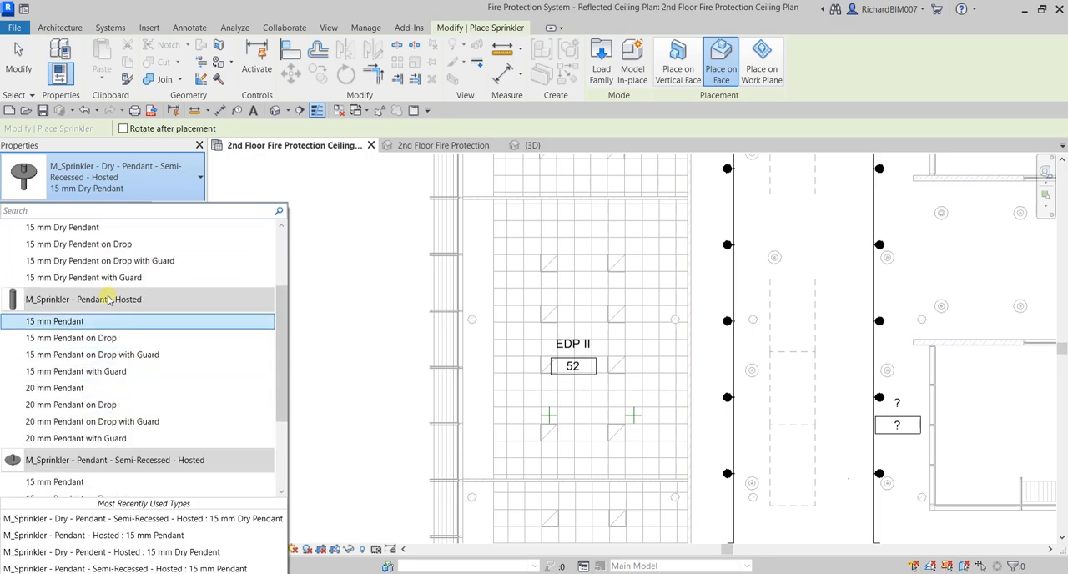
left_click(61, 326)
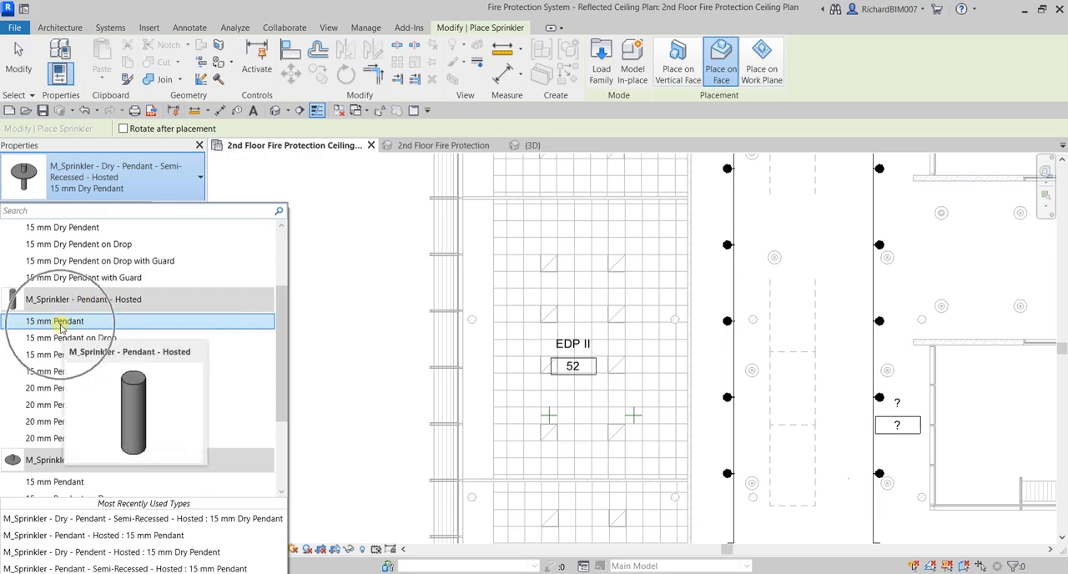
left_click(60, 327)
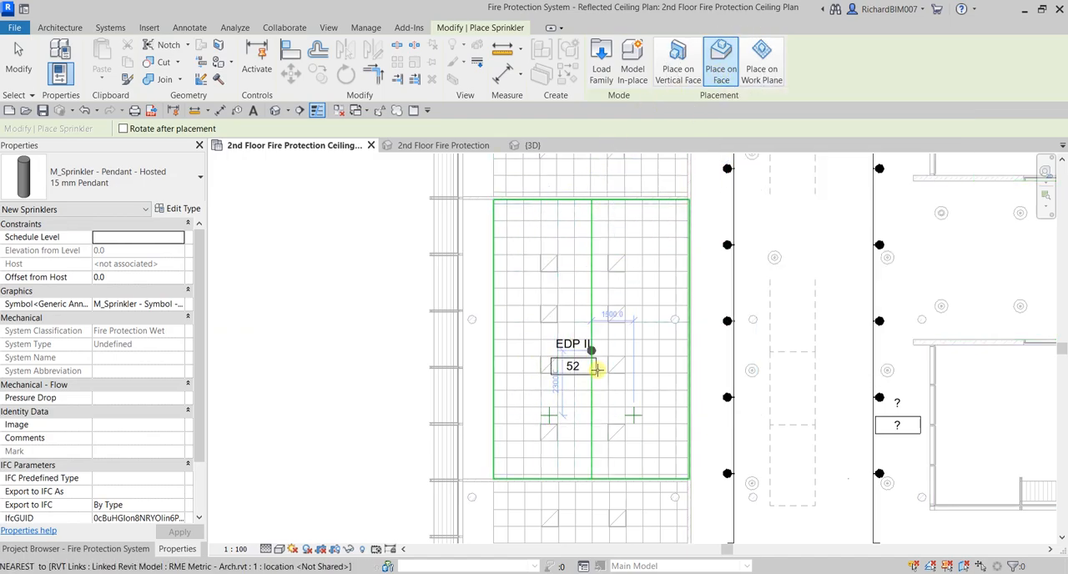
Place two 15 mm pendant sprinklers on the ceiling face of room 52, one at each reference plane intersection
scroll(568, 424, "up", 5)
middle_click_drag(528, 397, 593, 348)
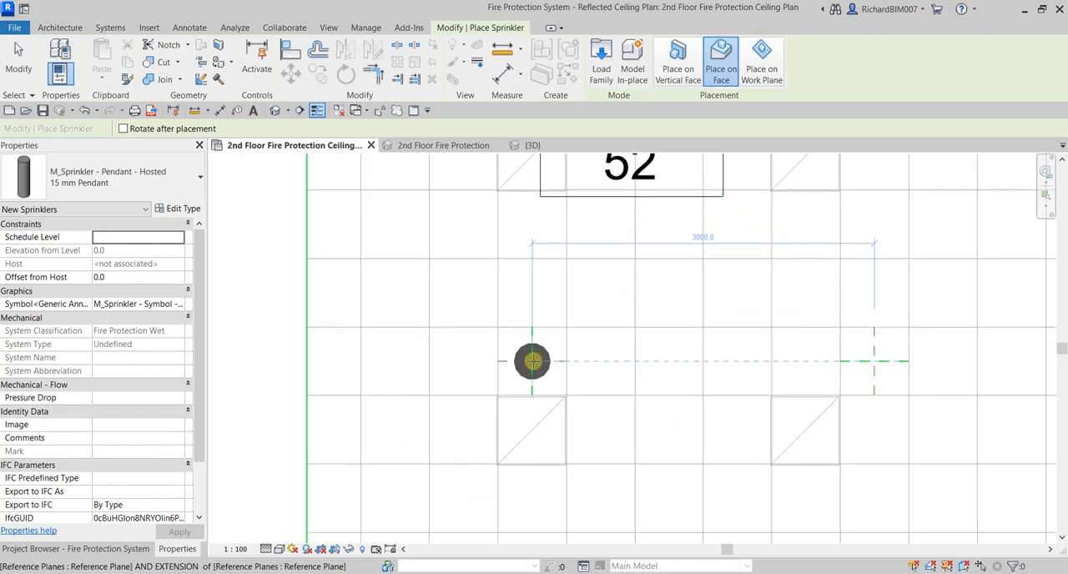
left_click(532, 362)
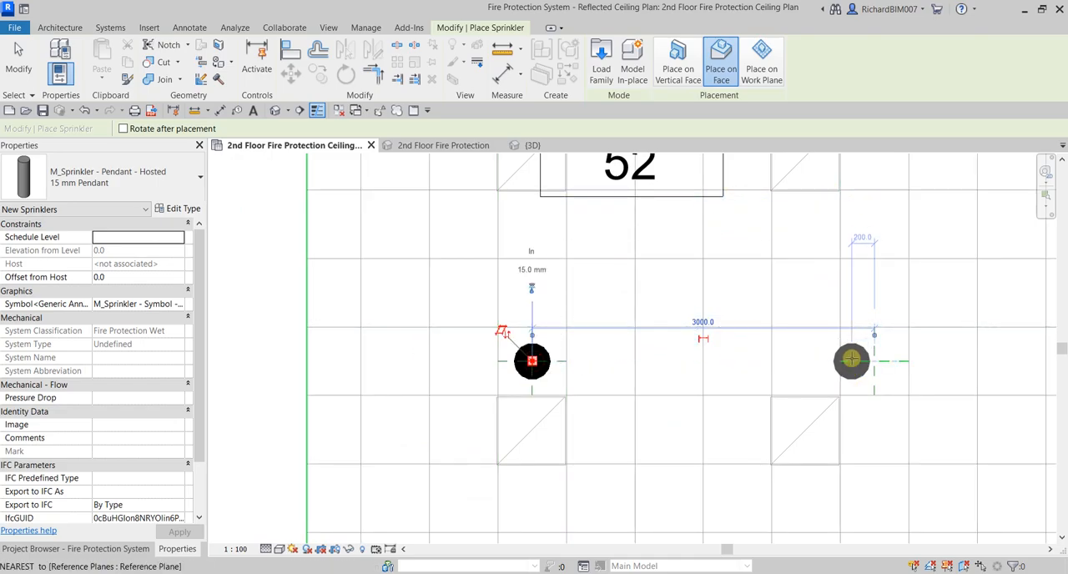
left_click(874, 361)
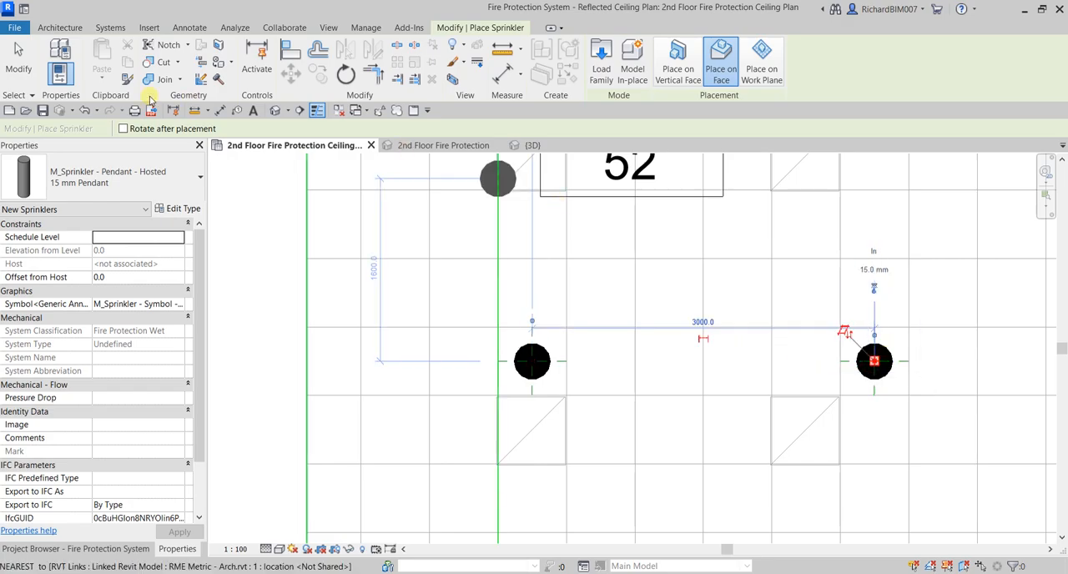
left_click(19, 62)
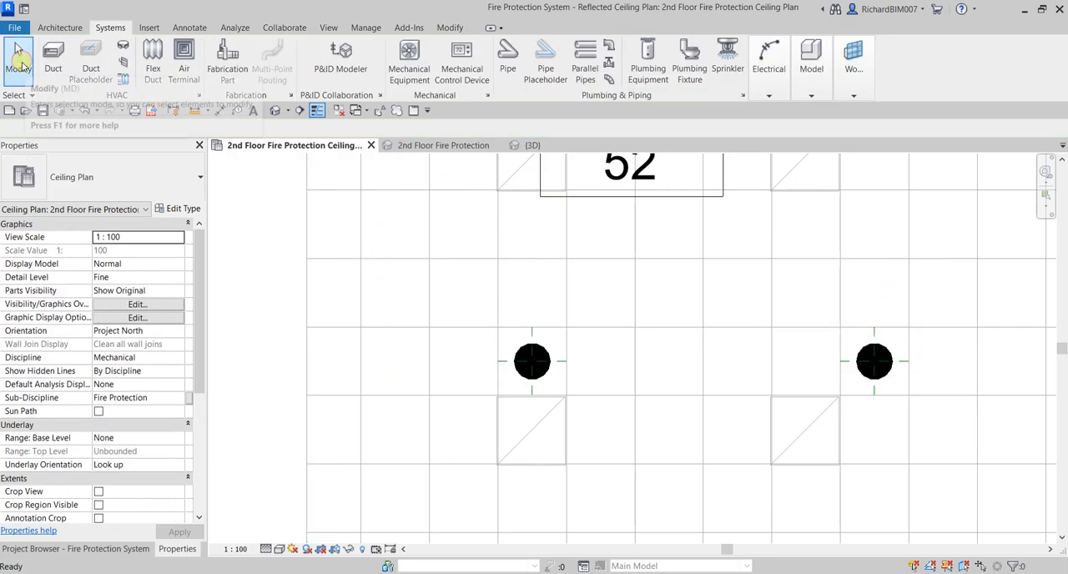
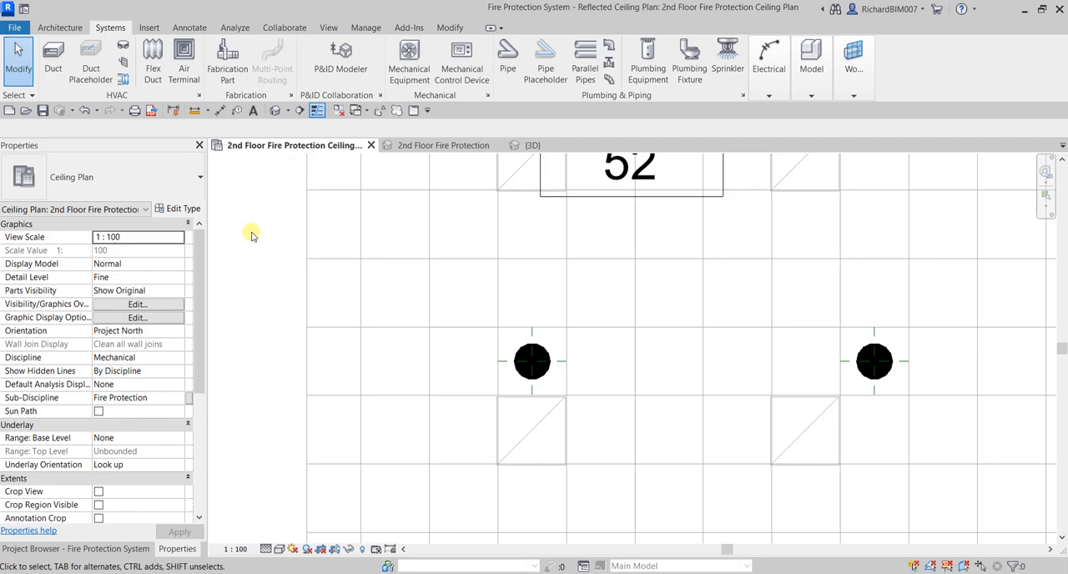
Start a multiple copy of room 52's two pendant sprinklers, placing the first copied pair 3000 mm up the plan
scroll(659, 380, "down", 5)
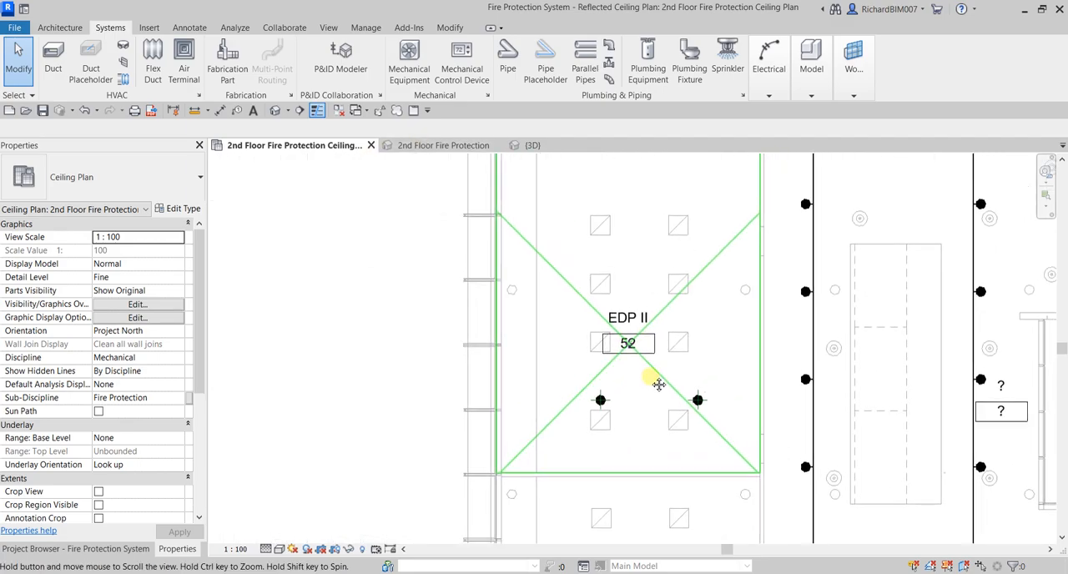
left_click(21, 64)
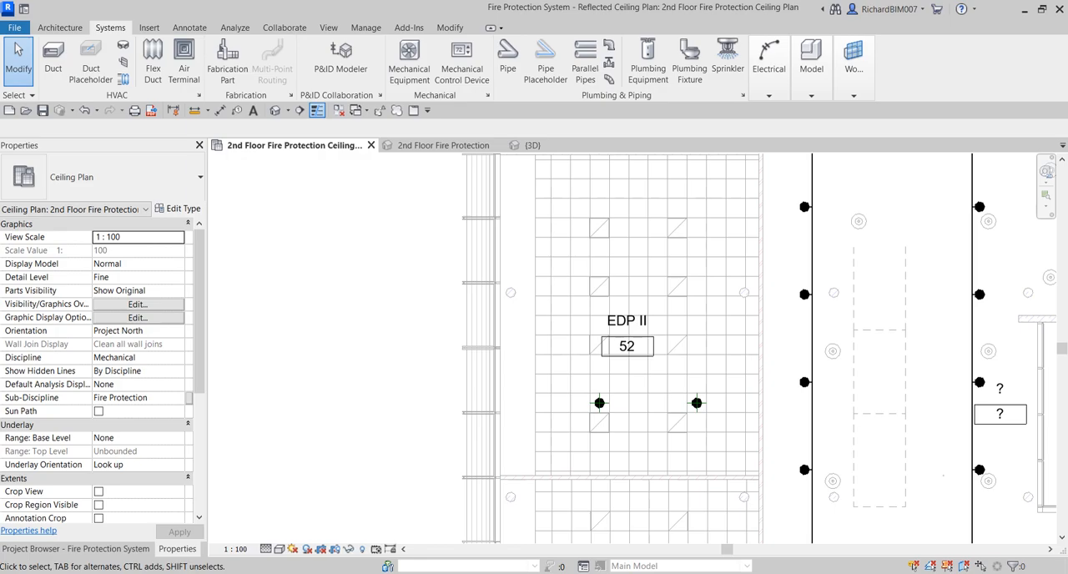
scroll(758, 422, "up", 5)
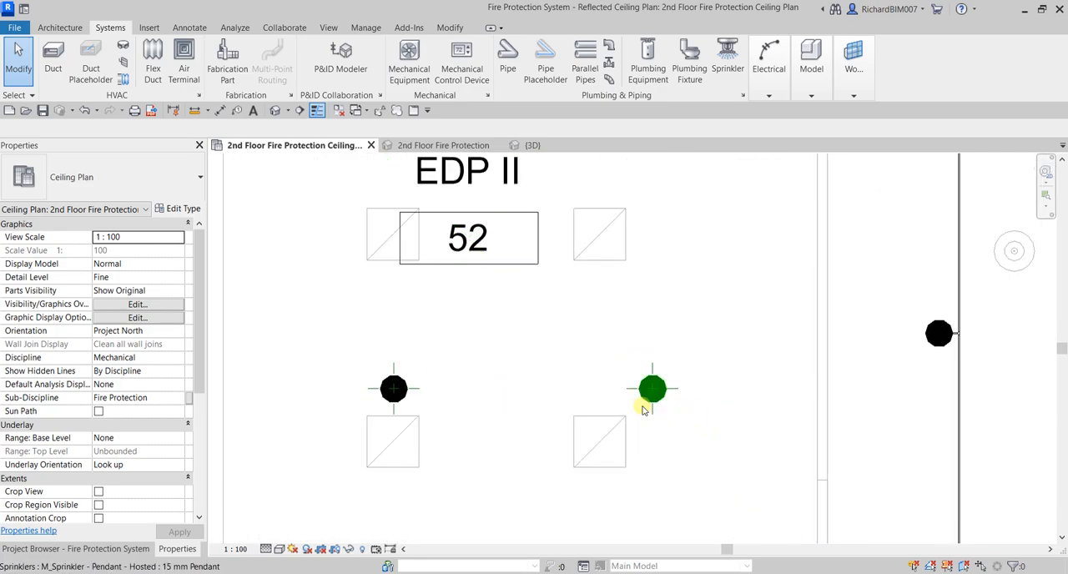
middle_click_drag(607, 408, 699, 417)
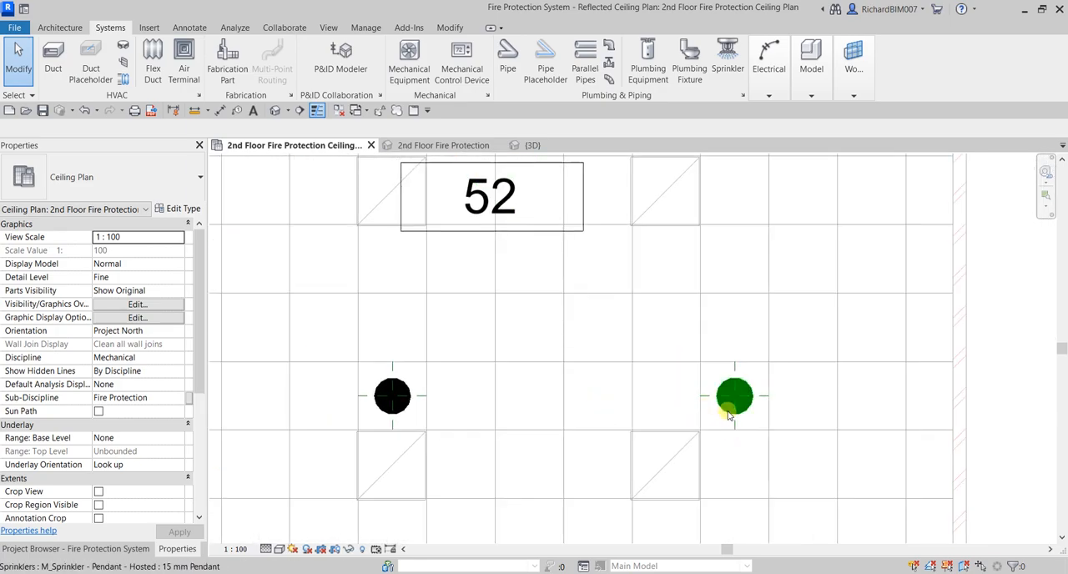
left_click(733, 399)
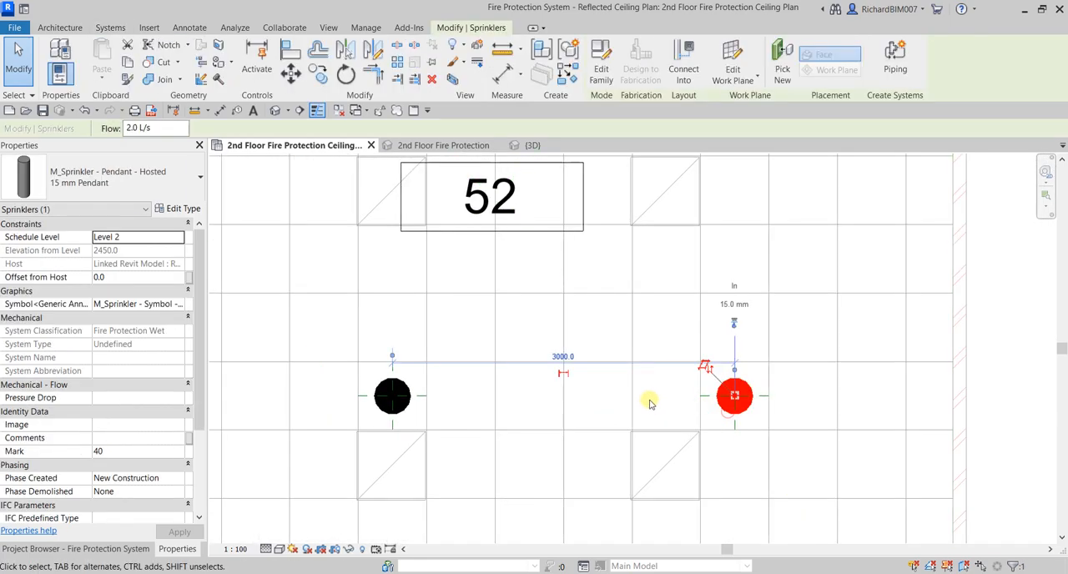
left_click(406, 413, "ctrl")
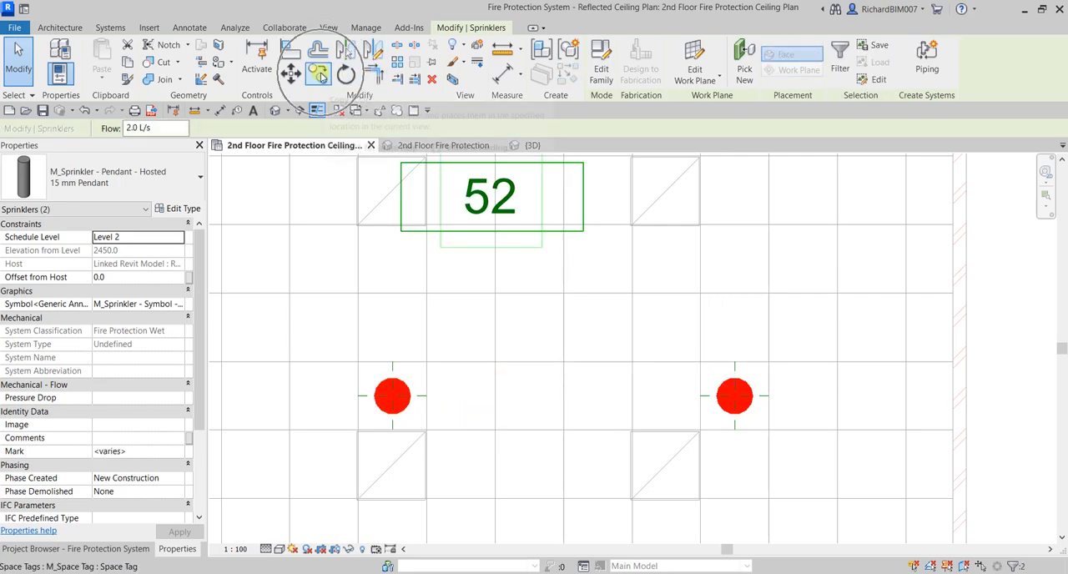
left_click(319, 73)
scroll(755, 351, "down", 2)
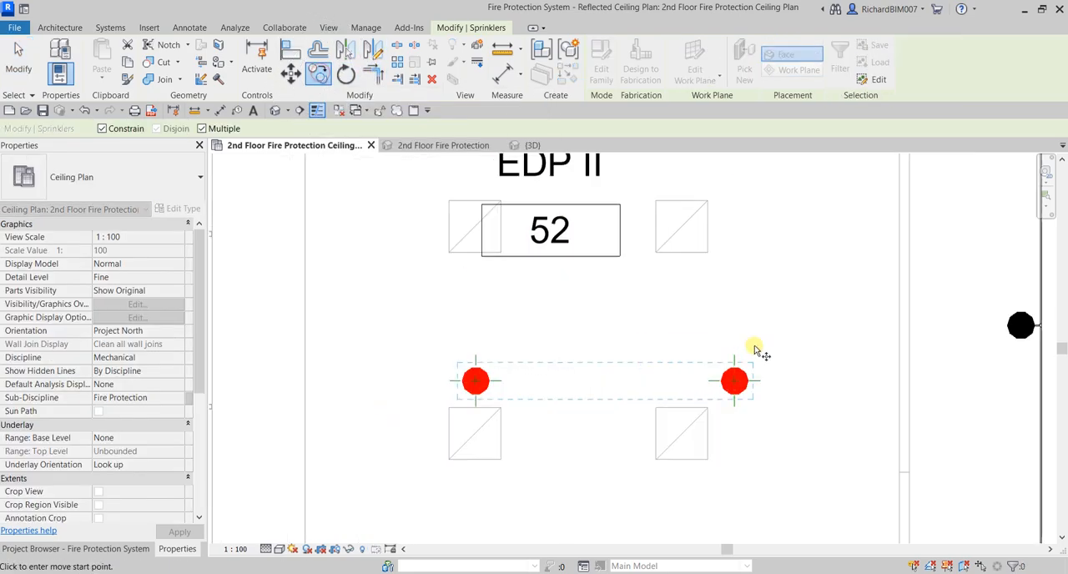
left_click(794, 381)
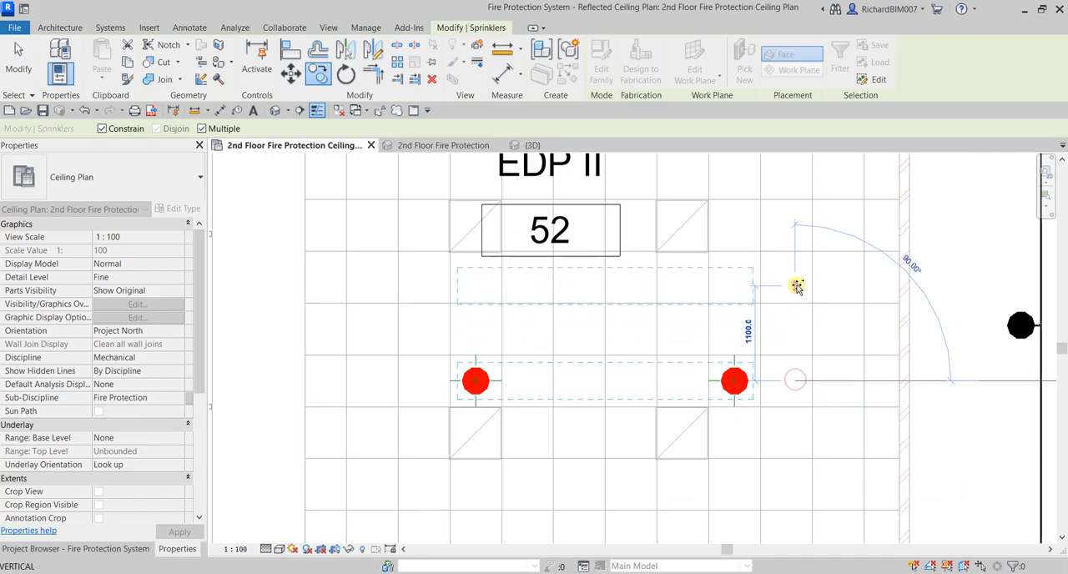
type("3000")
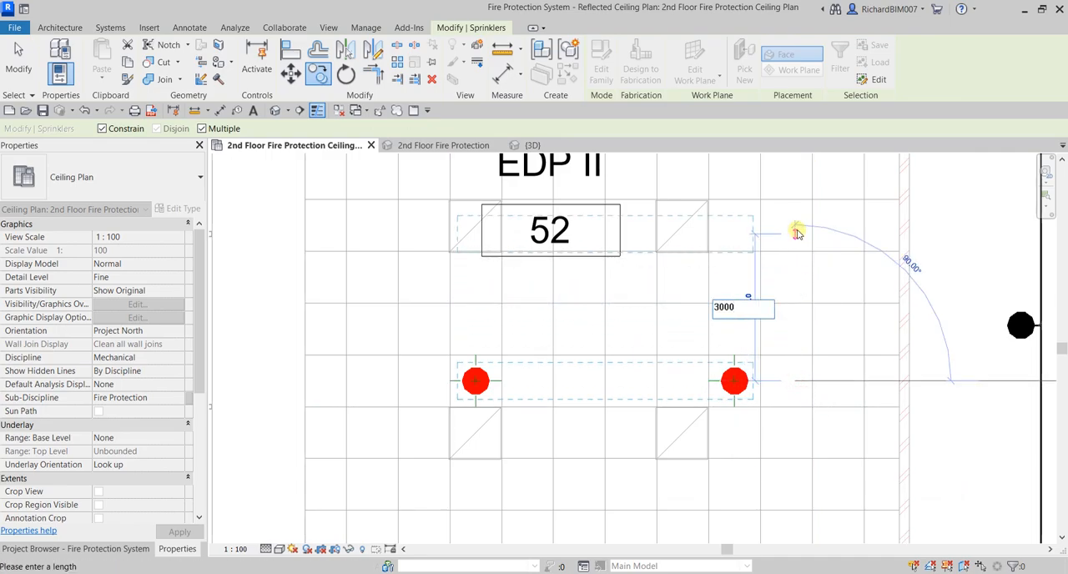
key("Return")
Place another copy of the sprinkler pair 3000 mm further up room 52, and close all the inactive views
scroll(796, 256, "down", 3)
scroll(767, 227, "down", 1)
middle_click_drag(780, 159, 771, 395)
type("3000")
key("Return")
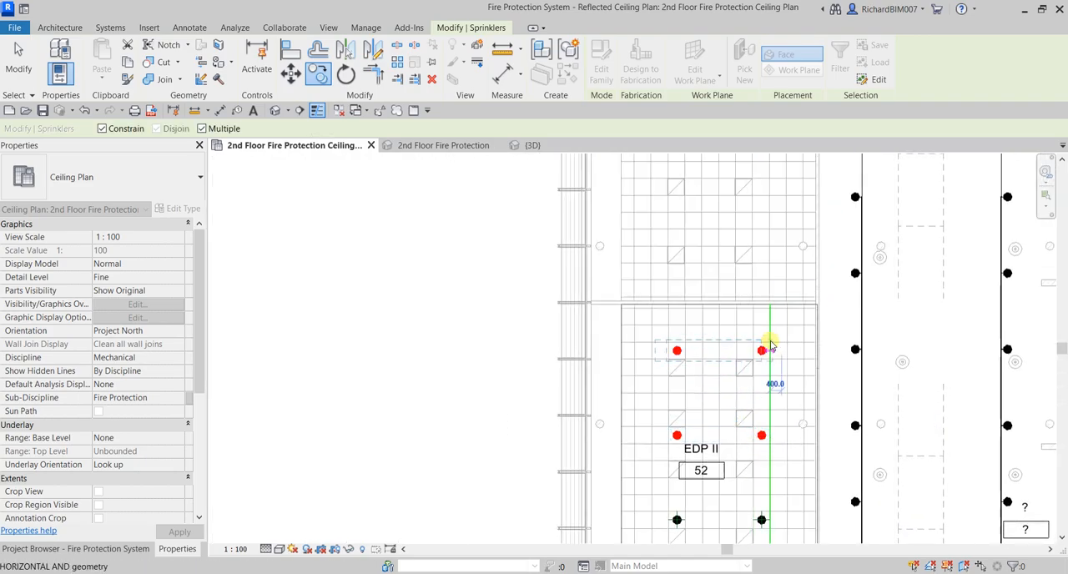
left_click(20, 56)
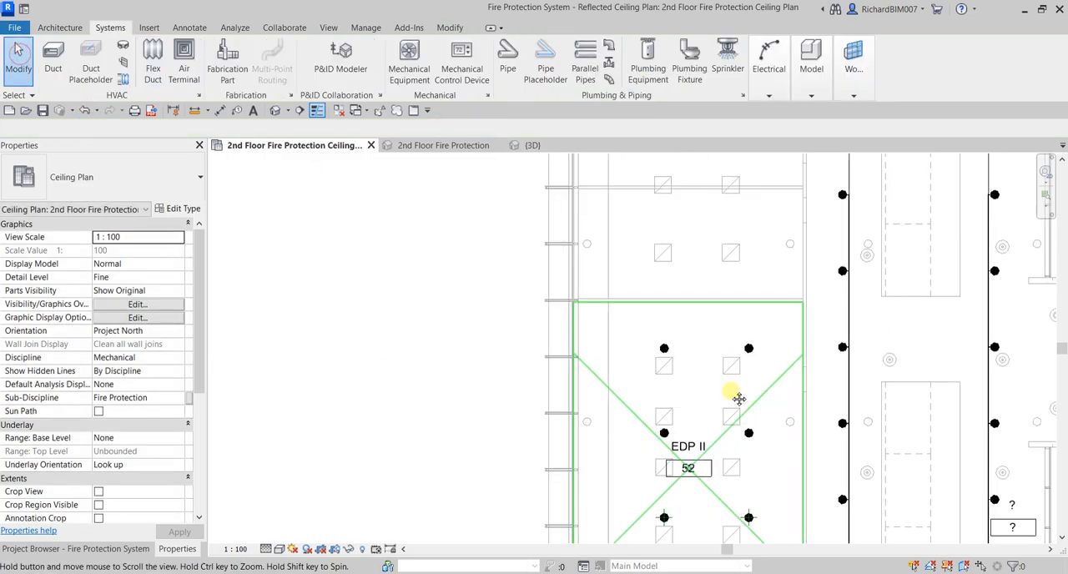
middle_click_drag(540, 457, 349, 355)
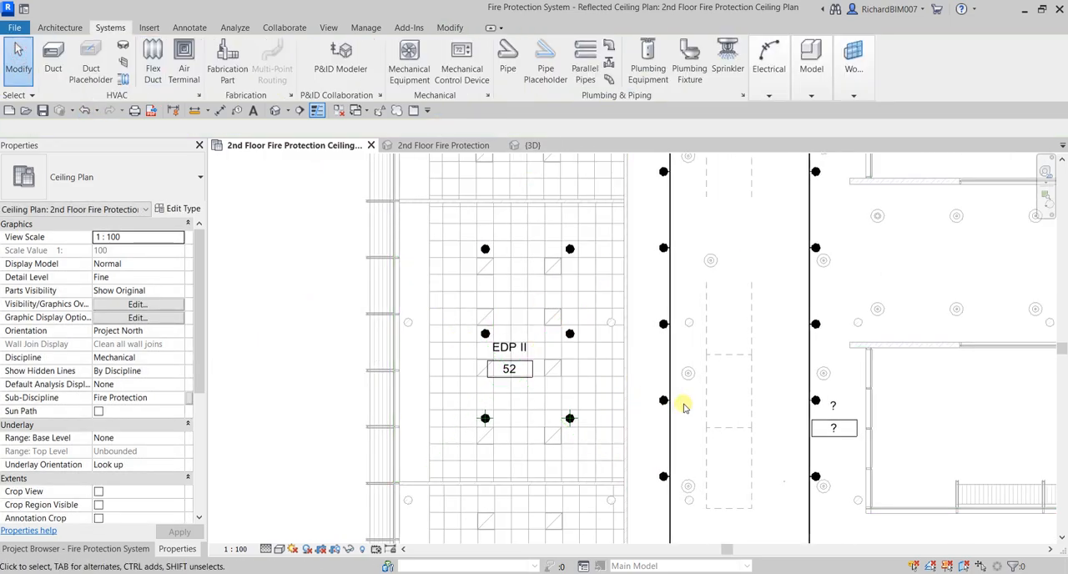
left_click(339, 111)
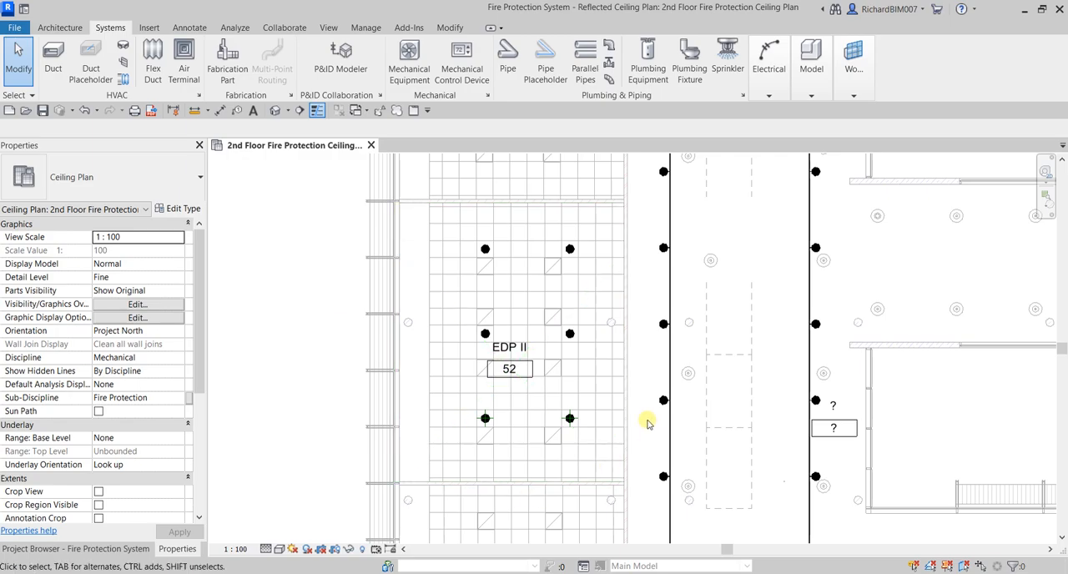
Create a Fire Protection Wet piping system named "2nd Floor FP -Wet" from room 52's middle sprinkler nearest the corridor, opening it in the System Editor
scroll(551, 286, "up", 3)
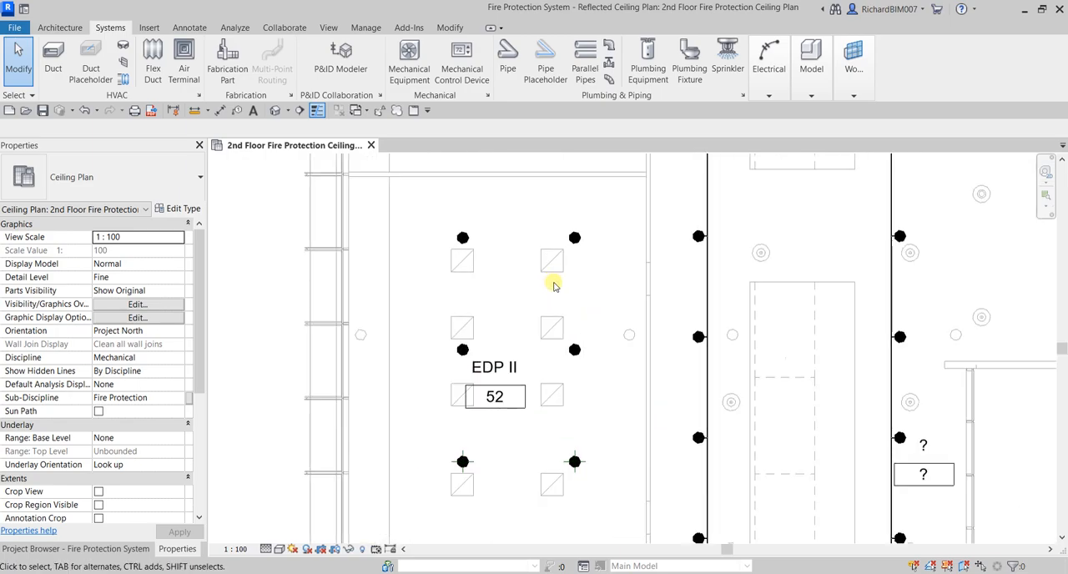
left_click(578, 367)
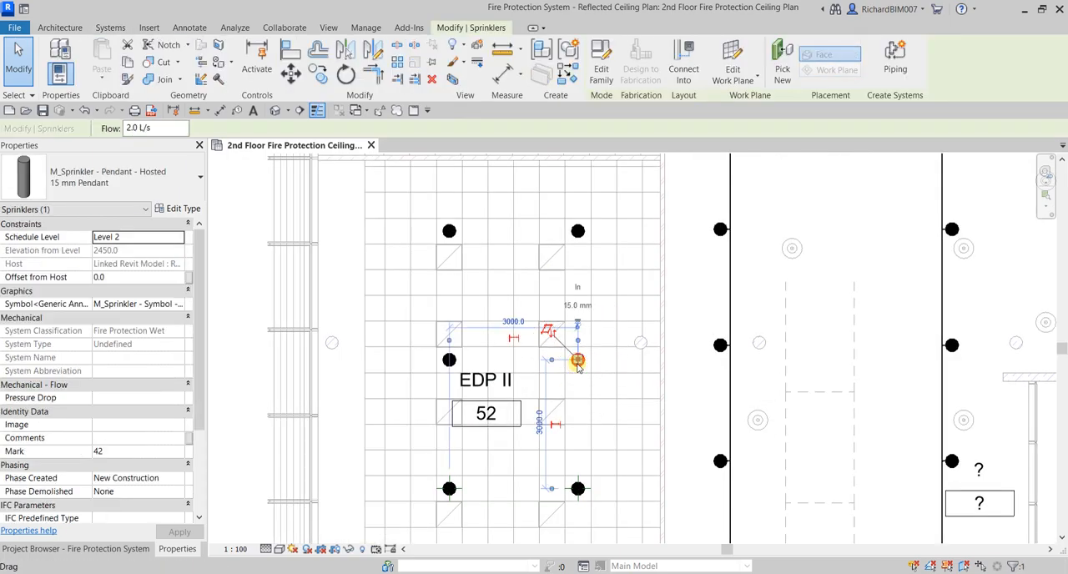
left_click(891, 55)
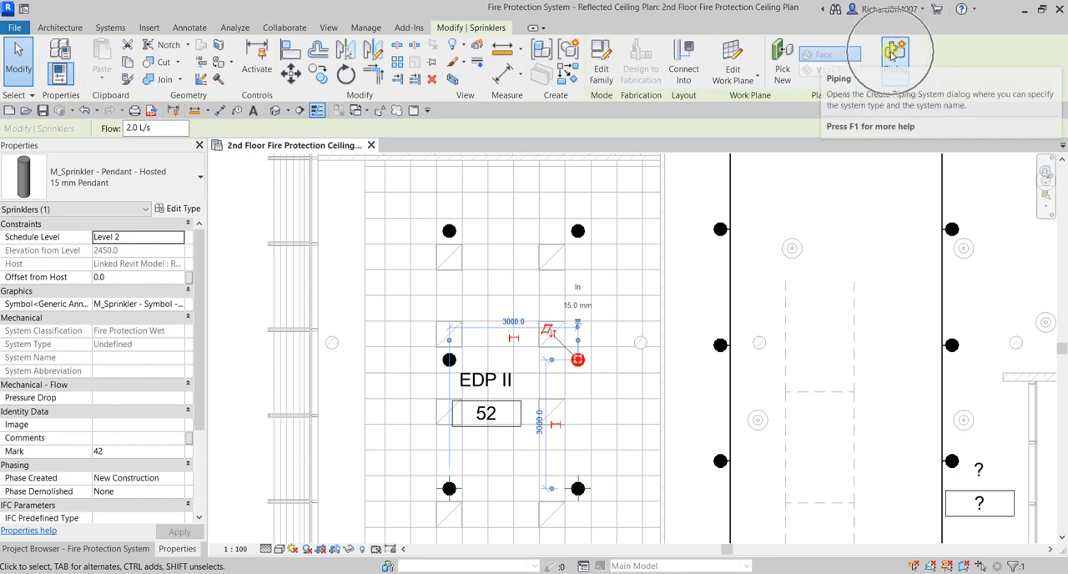
left_click(584, 364)
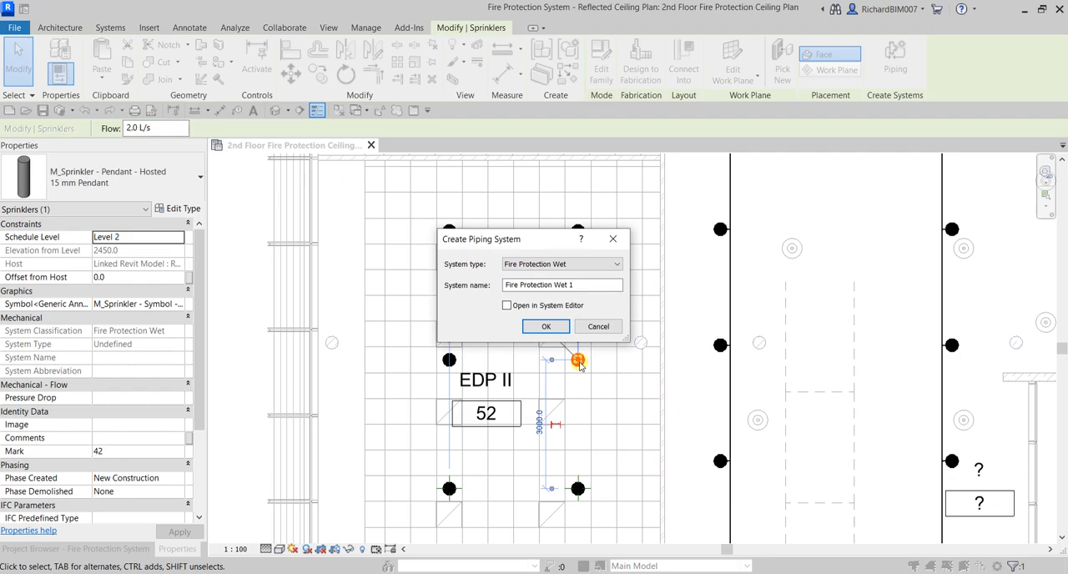
left_click(581, 365)
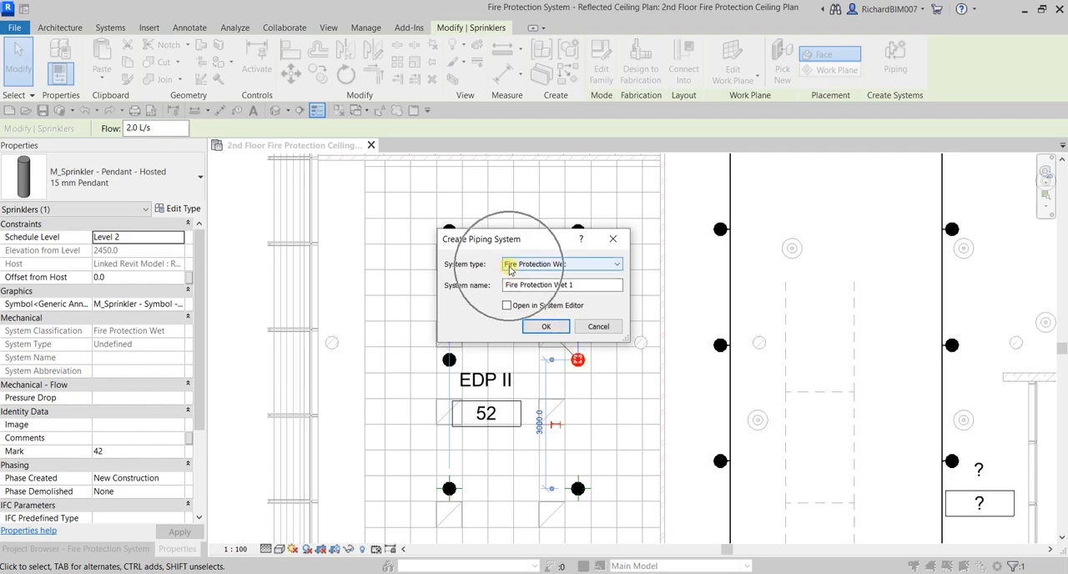
left_click(584, 286)
left_click_drag(588, 286, 493, 285)
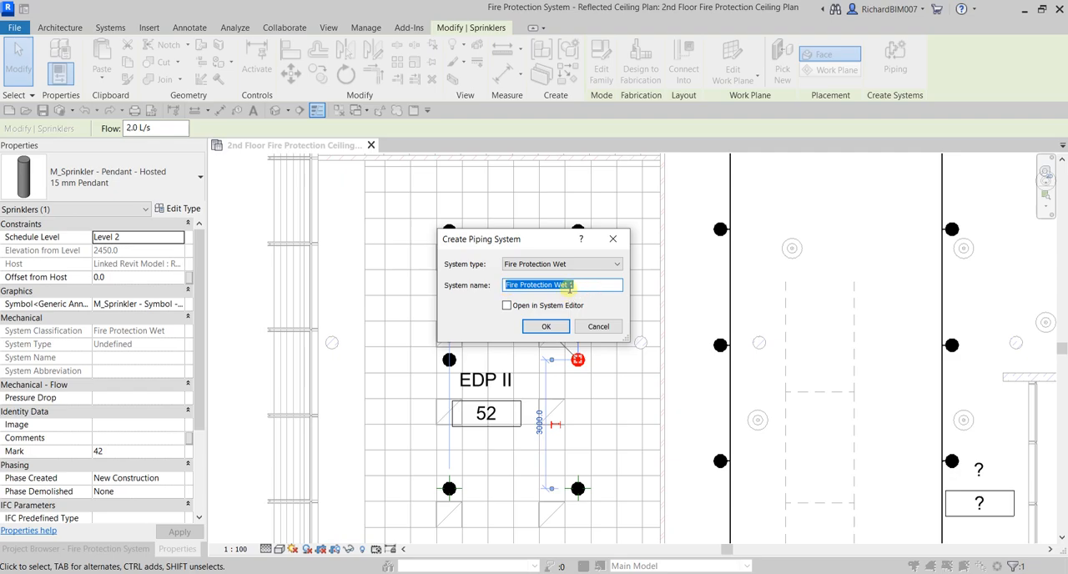
type("@nd")
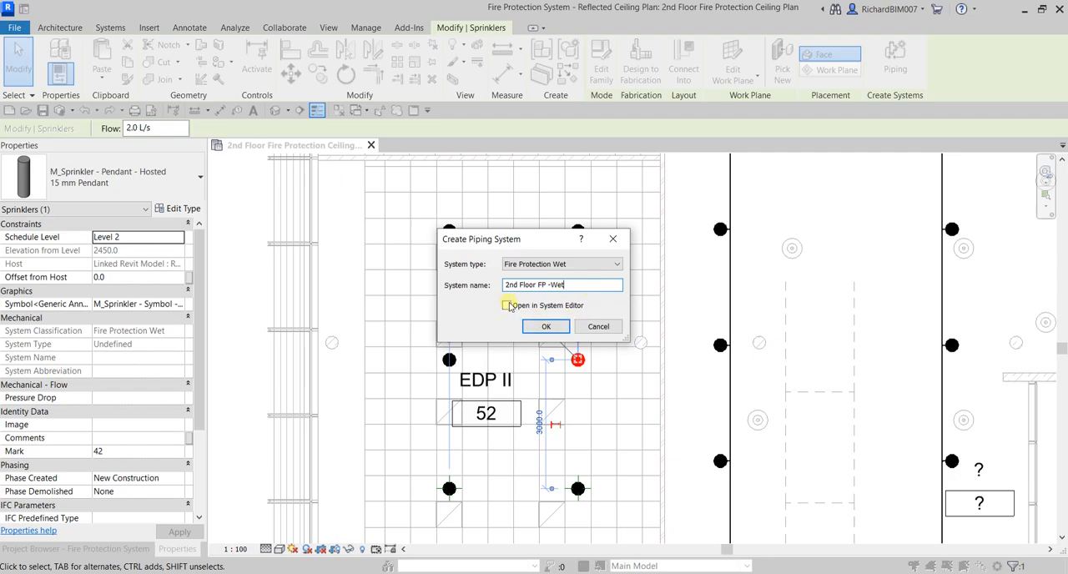
left_click(546, 326)
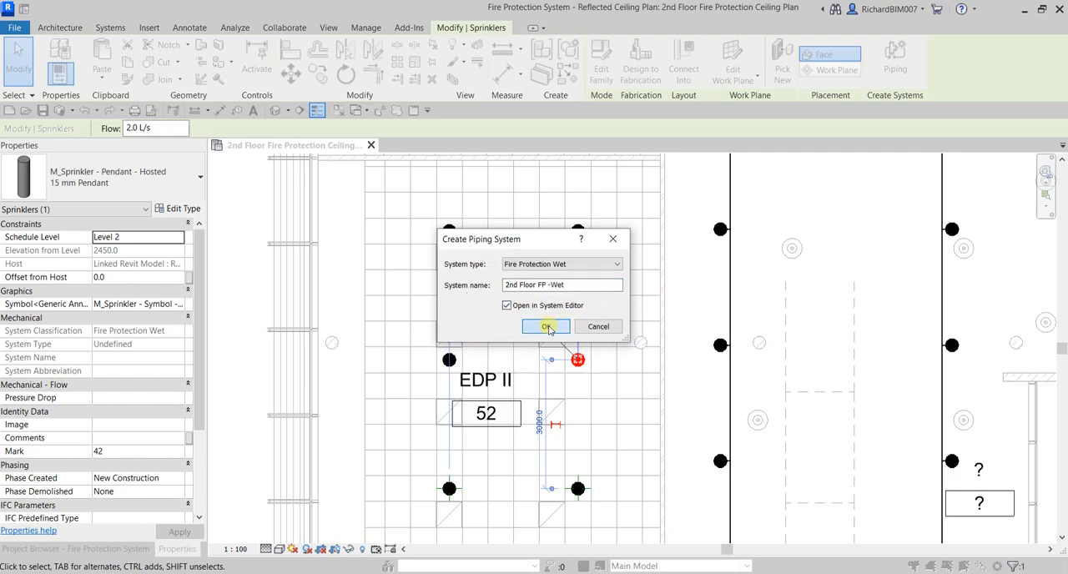
Add the other five sprinklers in room 52 to the 2nd Floor FP -Wet system and finish editing the system
left_click(108, 77)
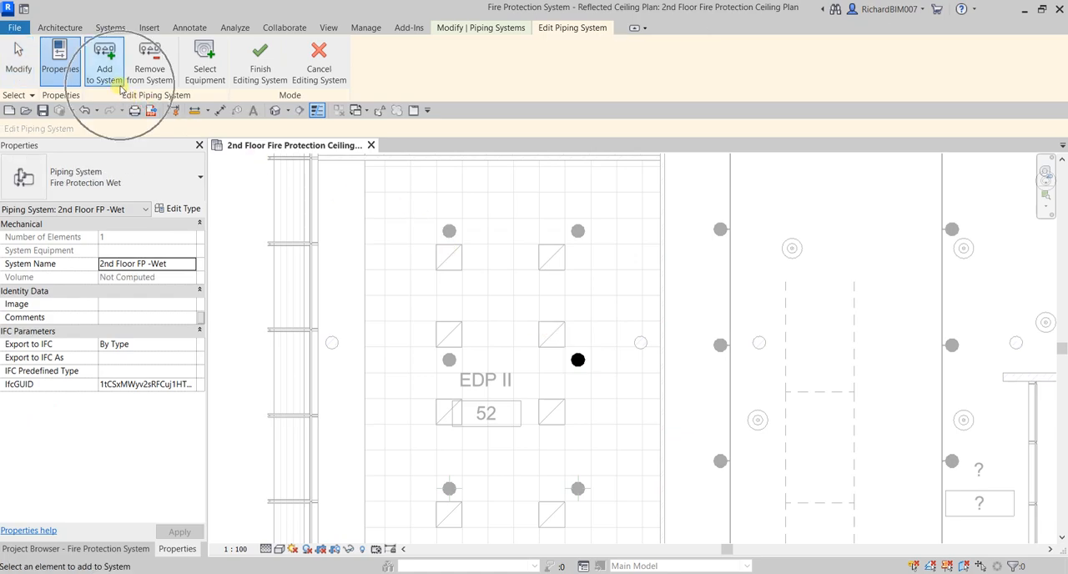
left_click_drag(395, 193, 650, 265)
left_click_drag(393, 327, 509, 543)
left_click_drag(538, 447, 619, 519)
scroll(582, 297, "down", 2)
middle_click_drag(658, 376, 569, 356)
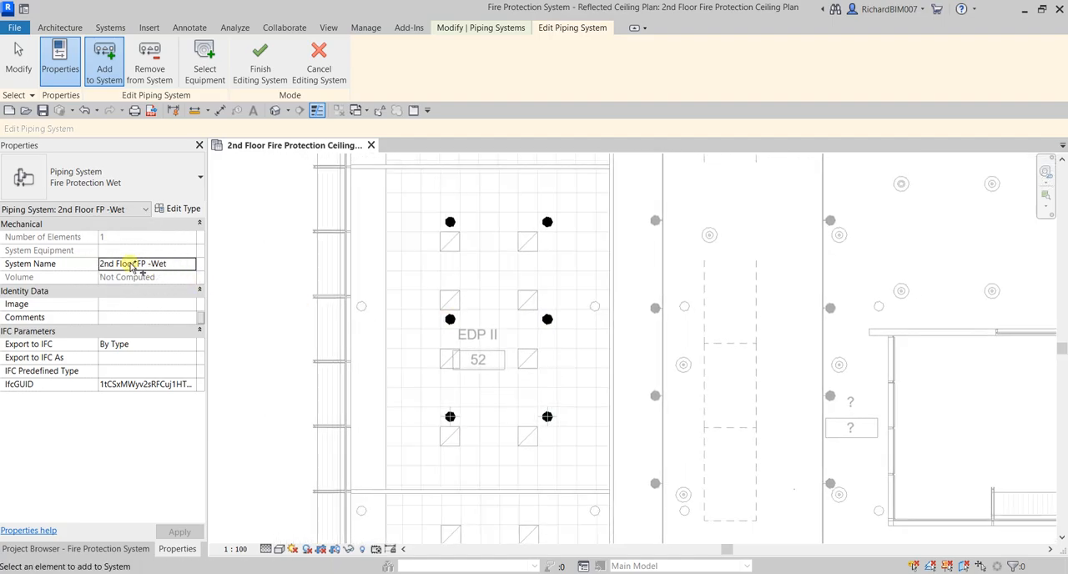
left_click(259, 65)
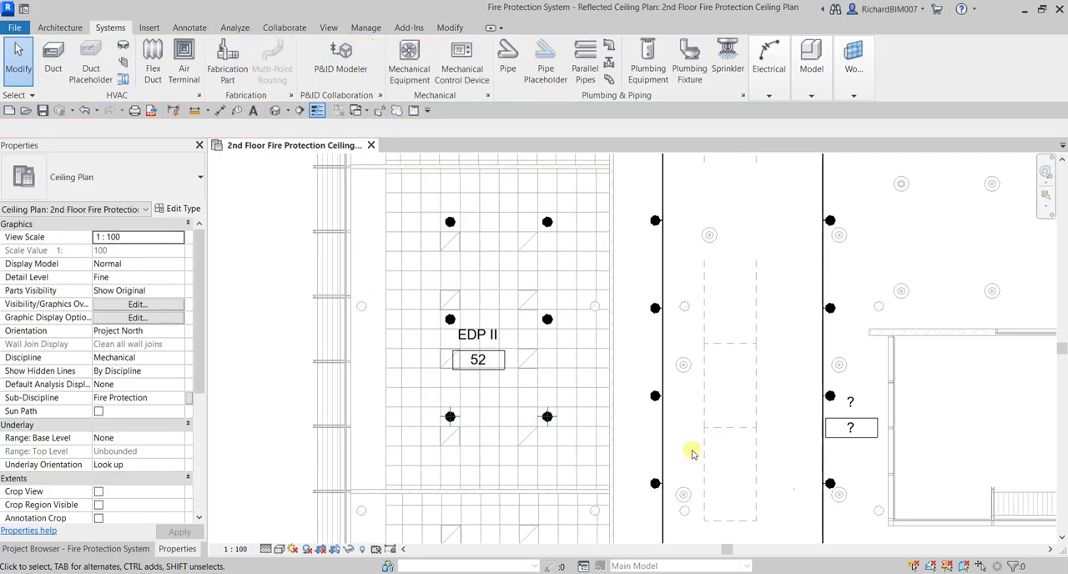
Generate a pipe layout from room 52's upper sprinkler nearest the corridor, using the Network solution type
scroll(613, 419, "down", 2)
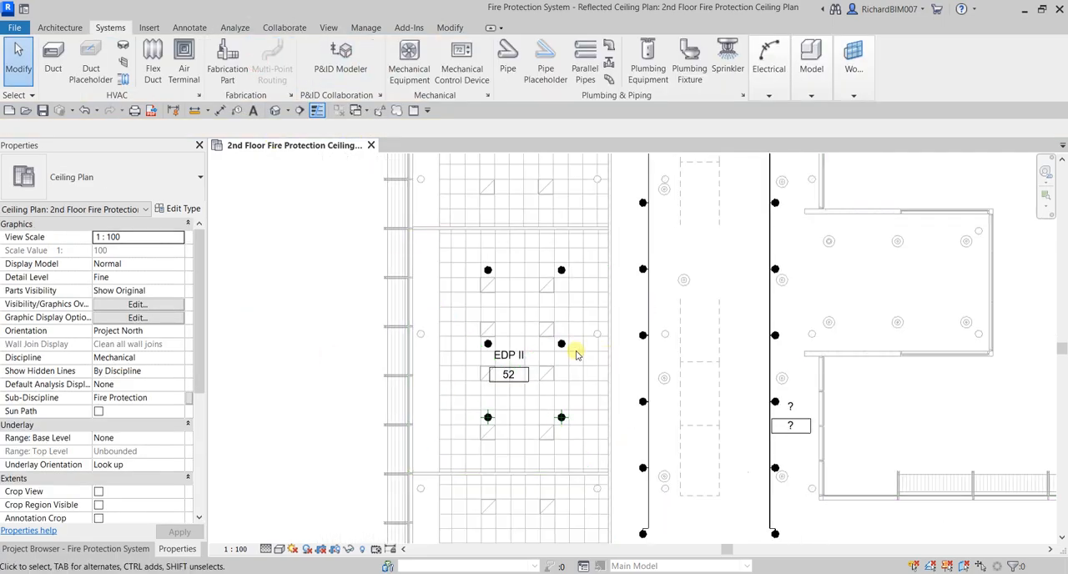
scroll(574, 322, "up", 2)
left_click(553, 245)
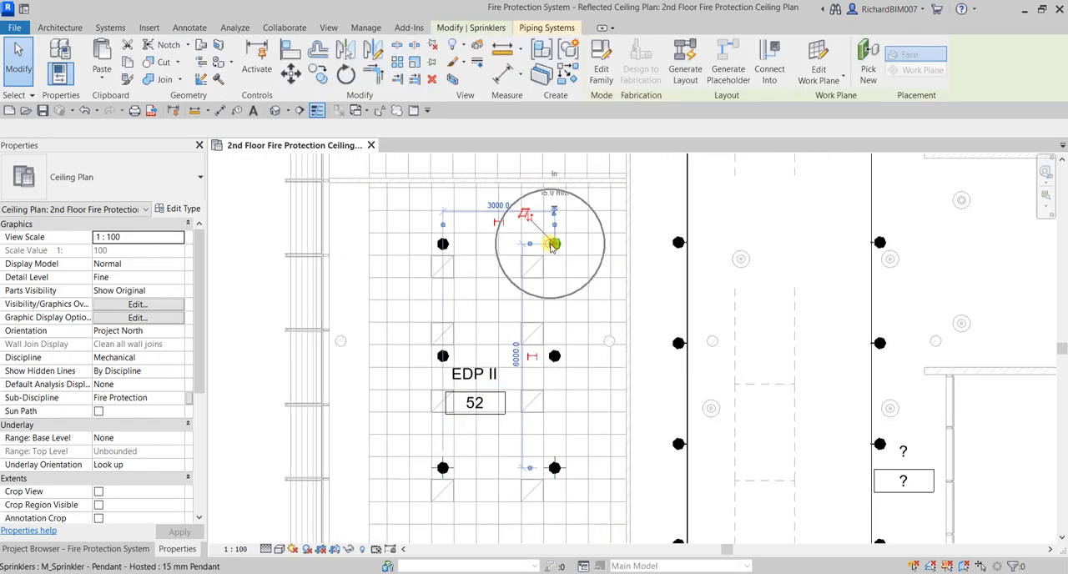
left_click(550, 245)
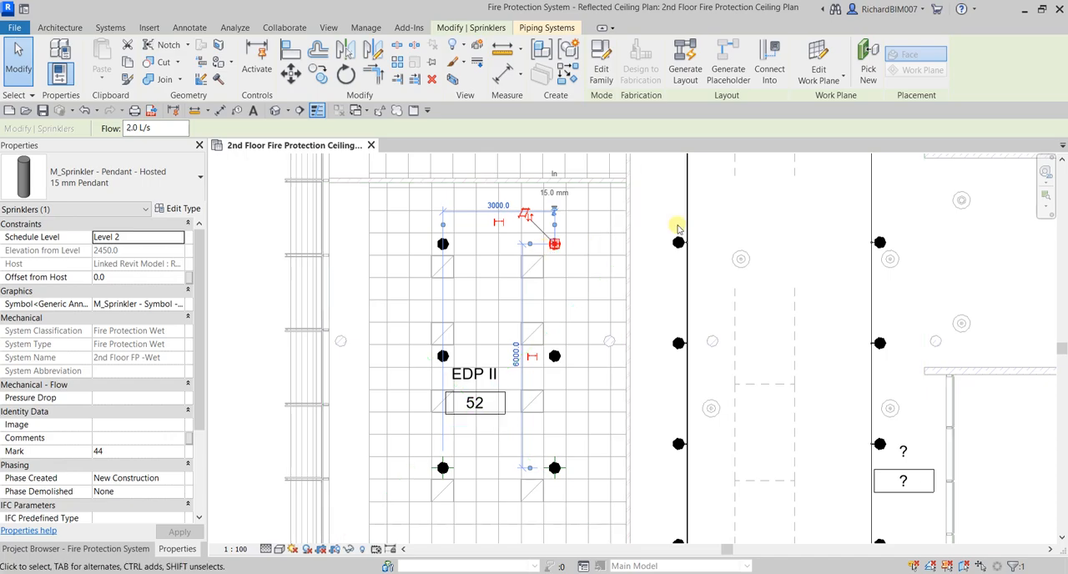
left_click(685, 57)
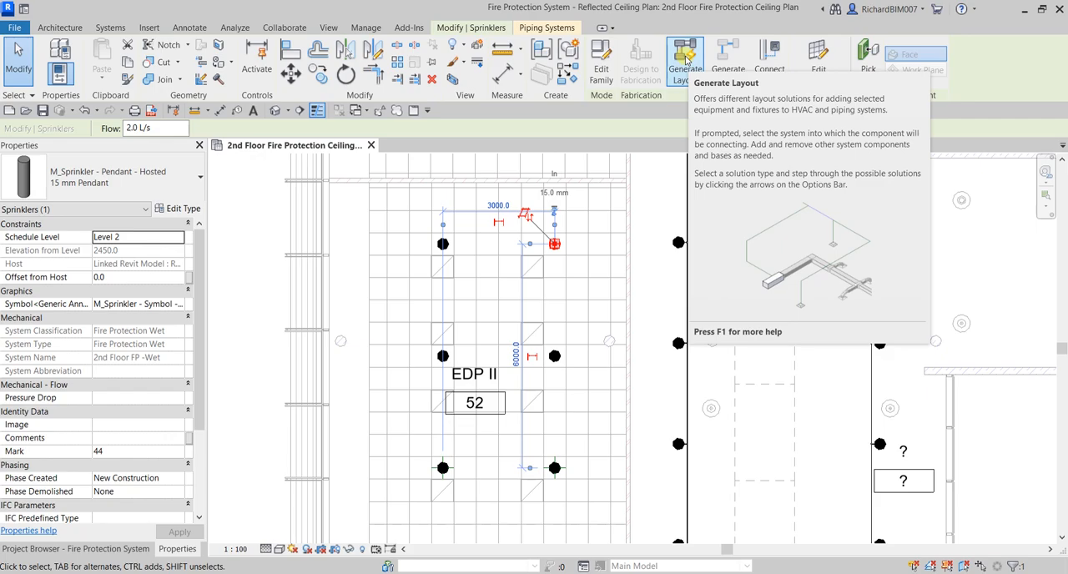
left_click(685, 57)
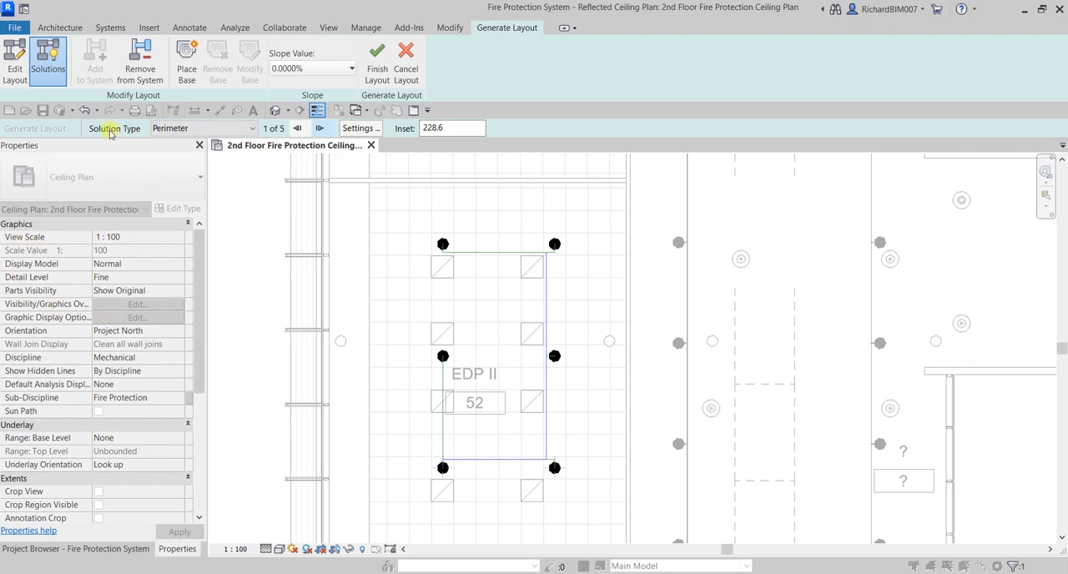
left_click(196, 129)
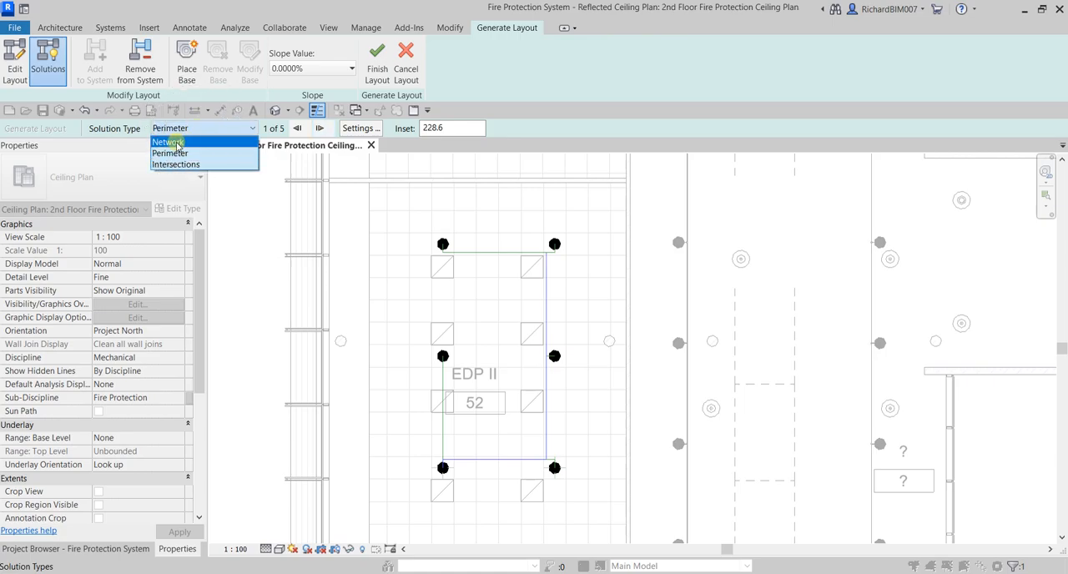
left_click(177, 143)
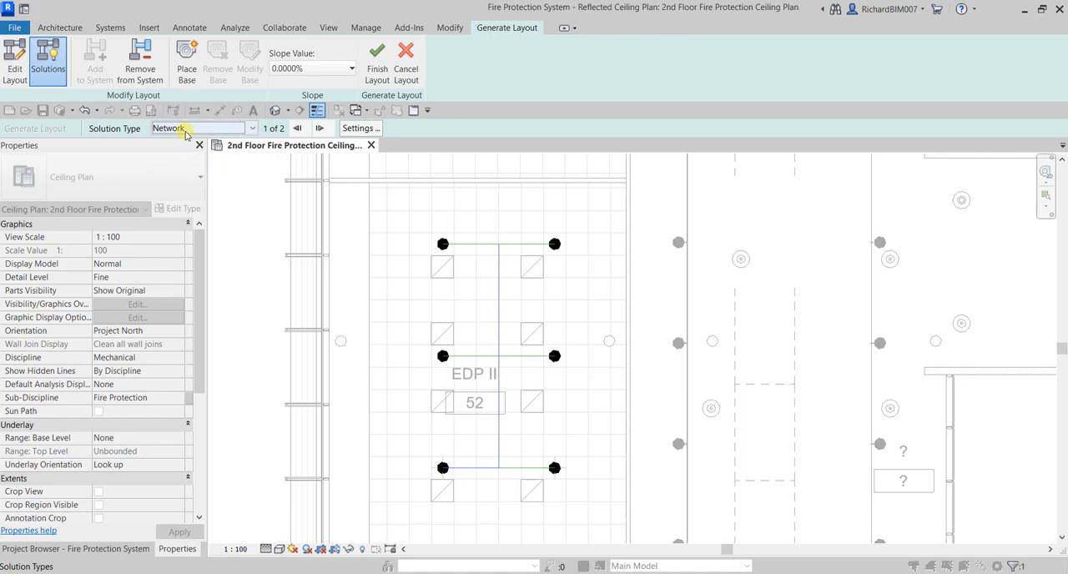
Set the pipe conversion offset to 2900 mm for both main and branch pipes, and finish the layout
left_click(360, 130)
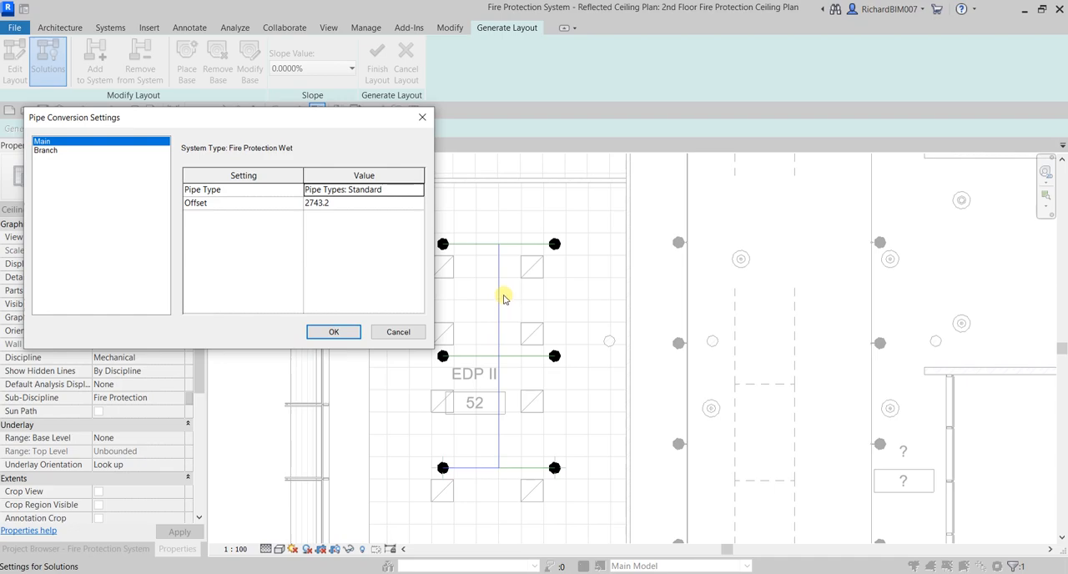
left_click(338, 205)
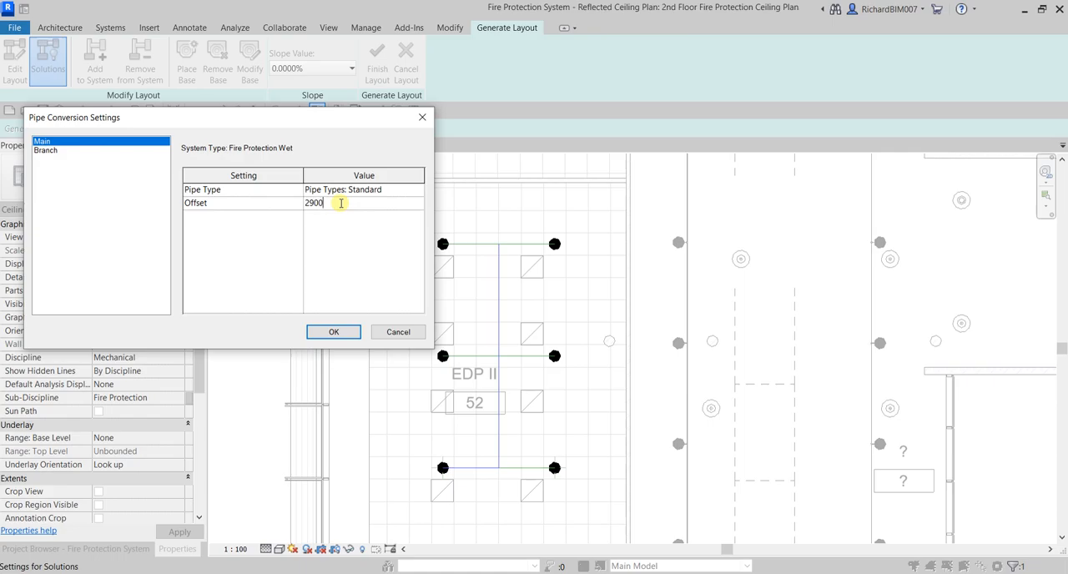
left_click(48, 150)
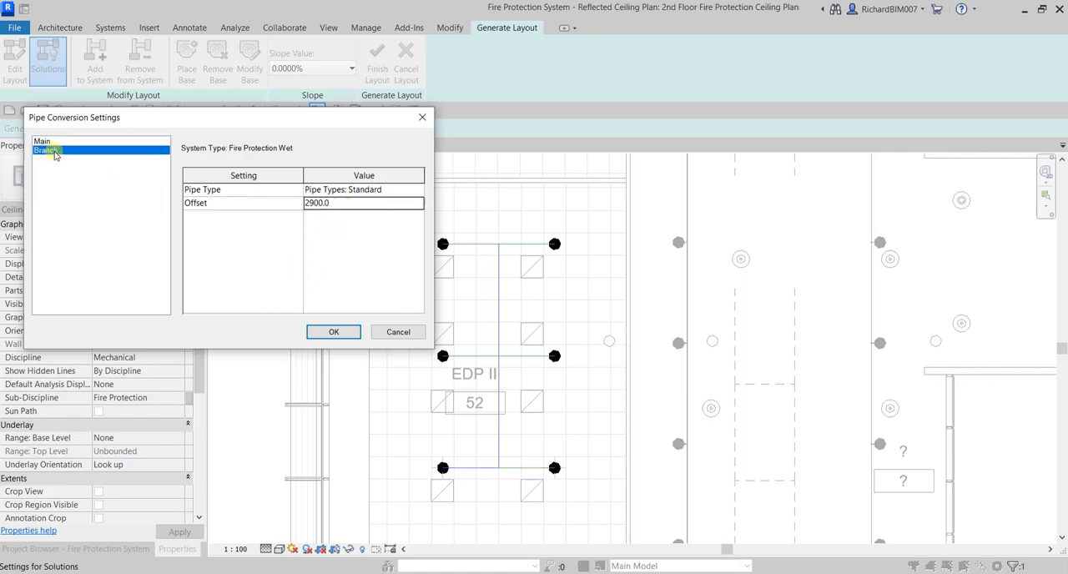
left_click(345, 208)
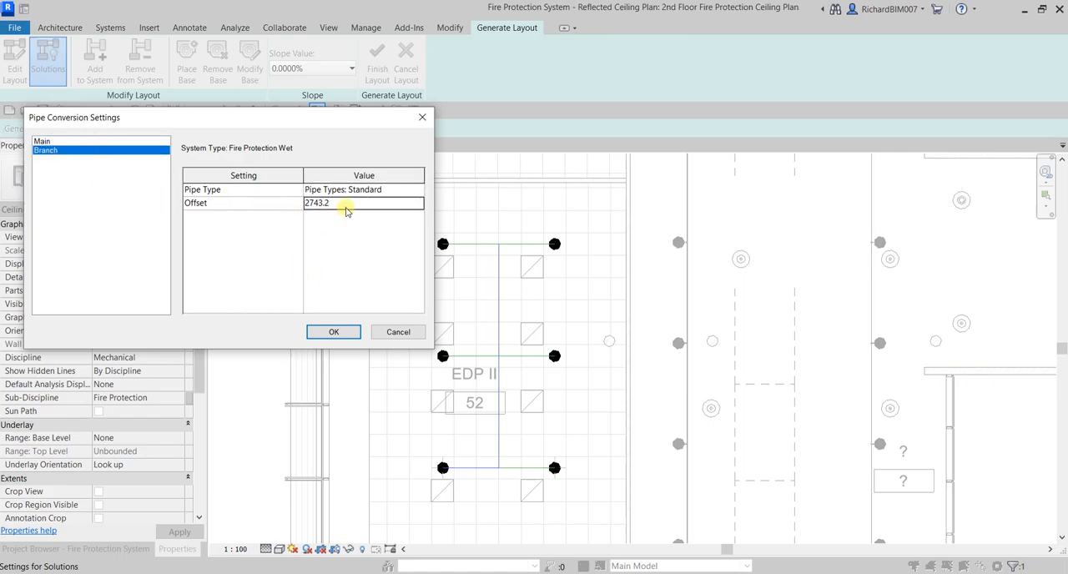
type("2900")
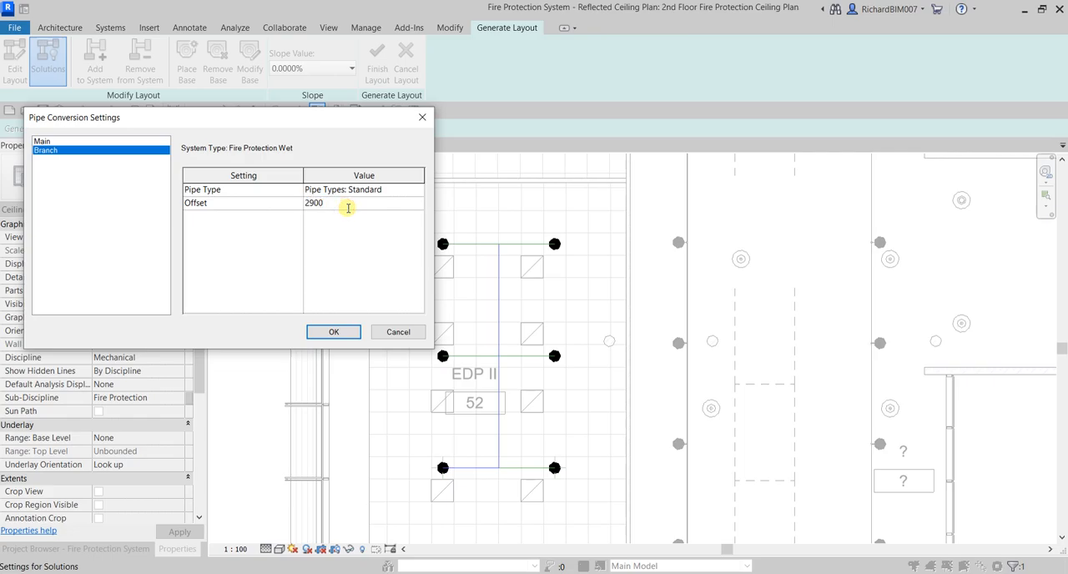
left_click(347, 336)
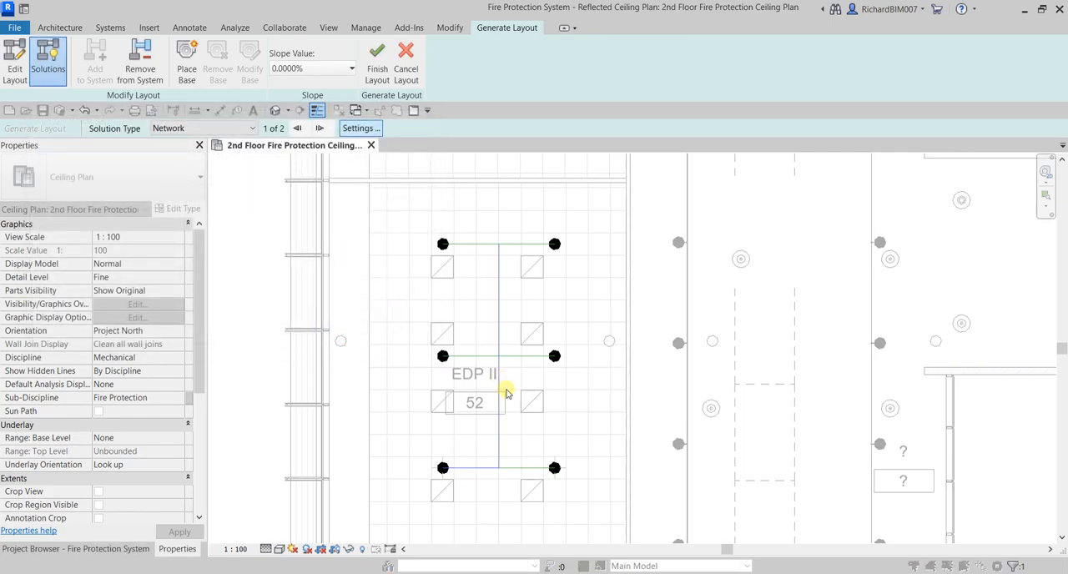
left_click(377, 60)
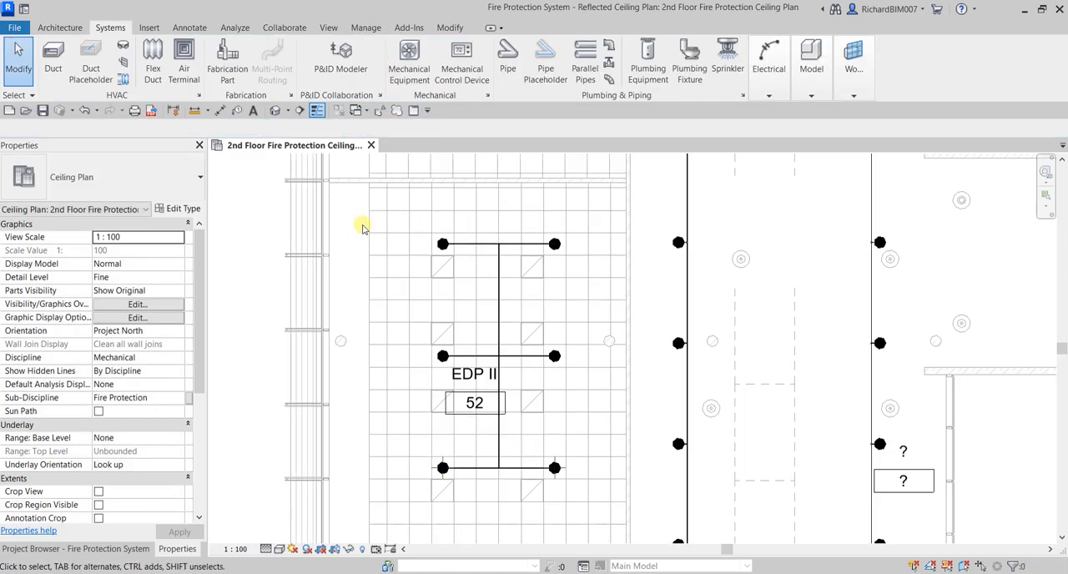
Isolate room 52's sprinklers and new piping in the 3D view with a selection box
left_click_drag(349, 212, 591, 489)
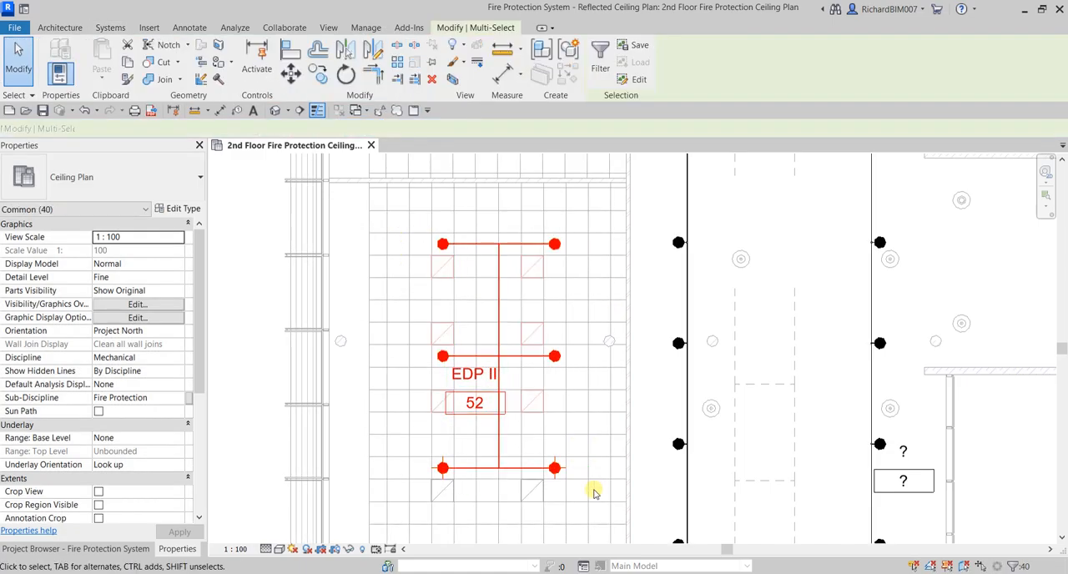
left_click(452, 79)
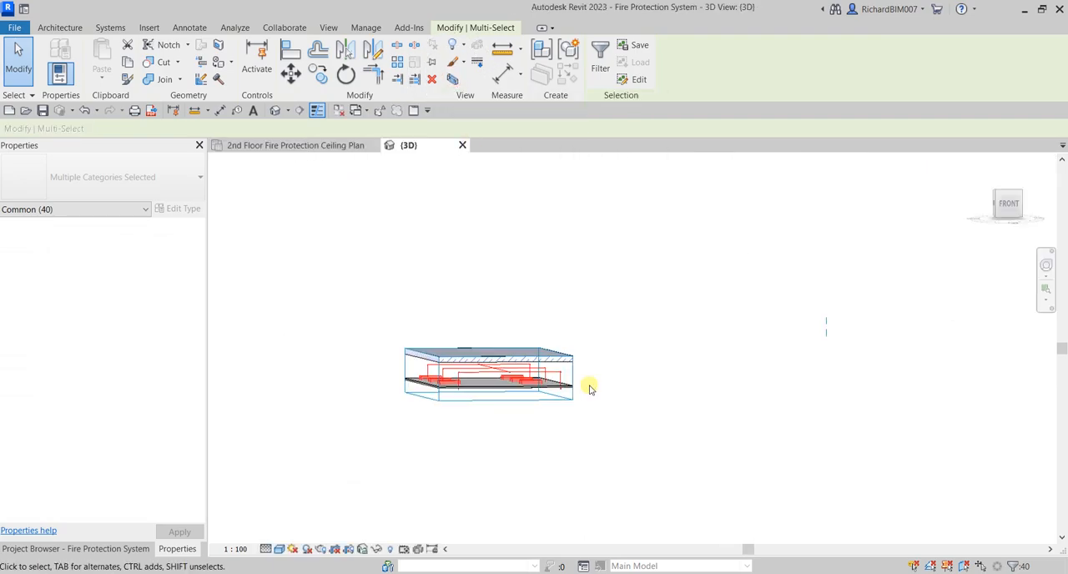
left_click(614, 459)
scroll(517, 385, "up", 3)
middle_click_drag(515, 385, 575, 380, "shift")
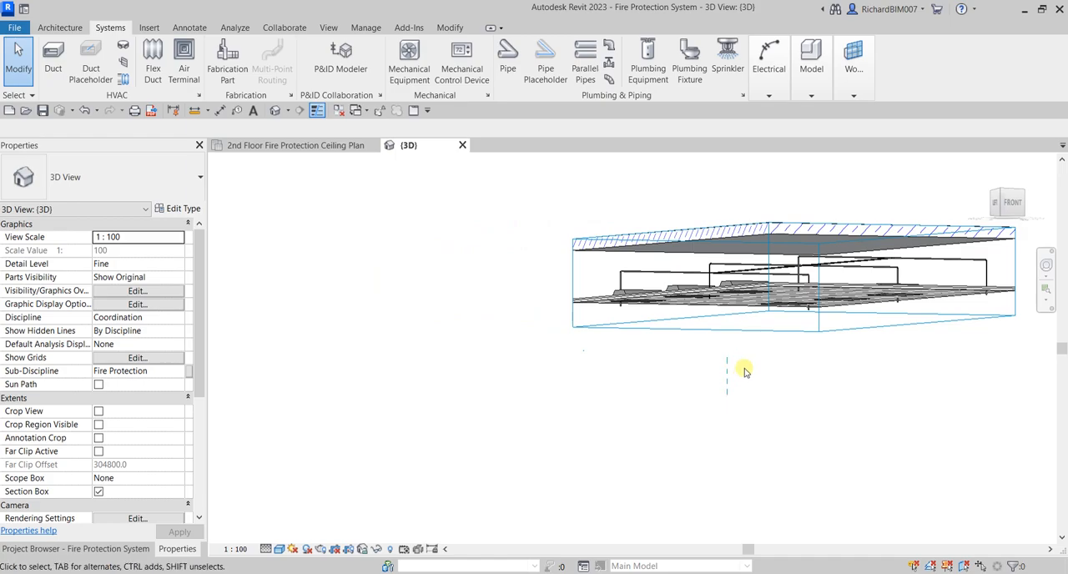
Lower the section box's upper face below the slab above so room 52's piping is exposed
left_click(733, 314)
middle_click_drag(697, 351, 840, 364, "shift")
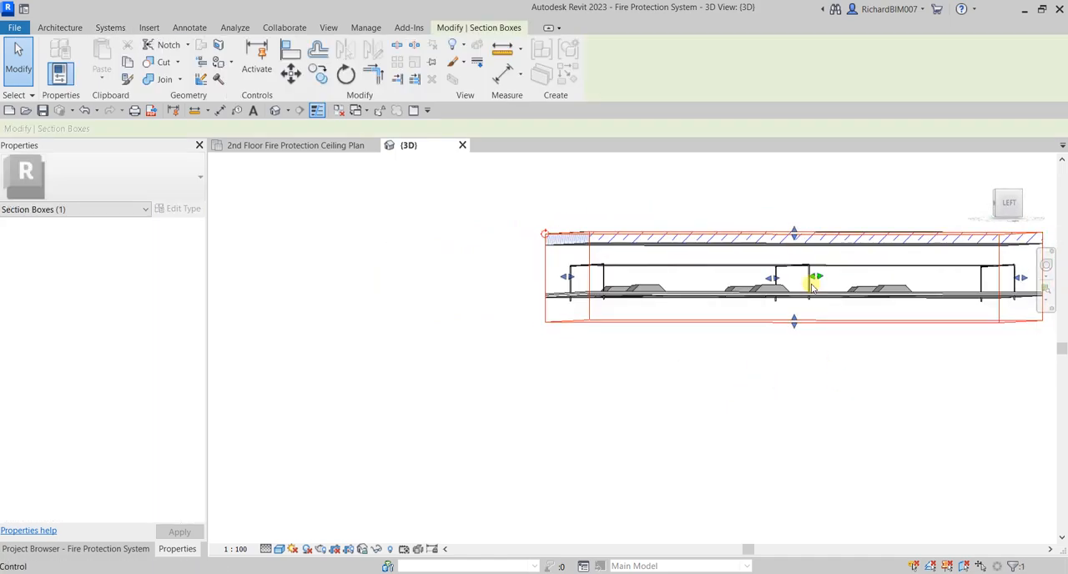
left_click_drag(793, 233, 797, 260)
middle_click_drag(727, 274, 698, 298, "shift")
middle_click_drag(878, 370, 822, 341, "shift")
scroll(548, 269, "up", 3)
Set the middle elevation of room 52's main pipe between two branches to 2700 mm
left_click(530, 288)
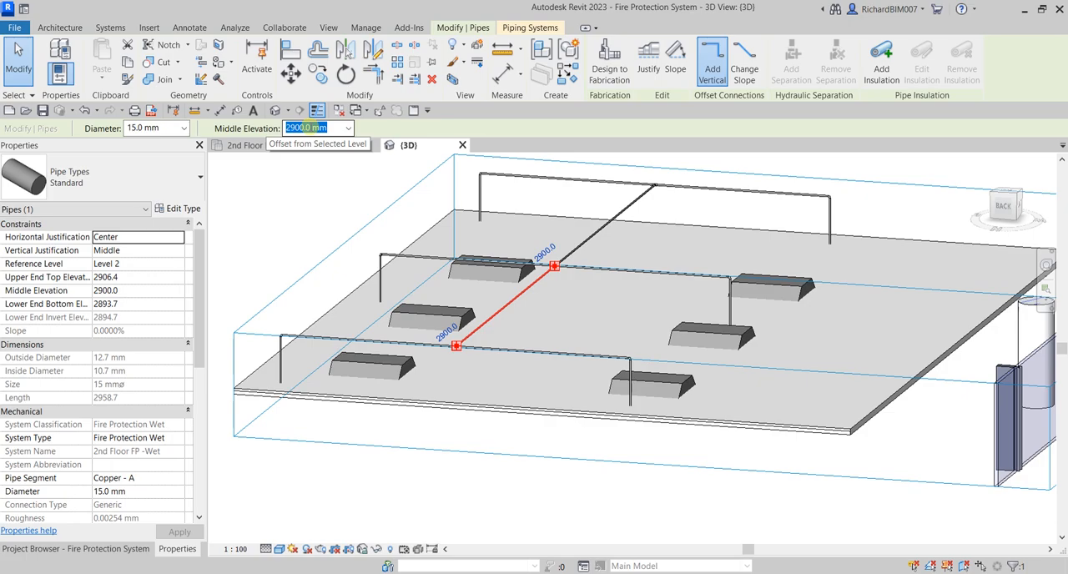
type("2")
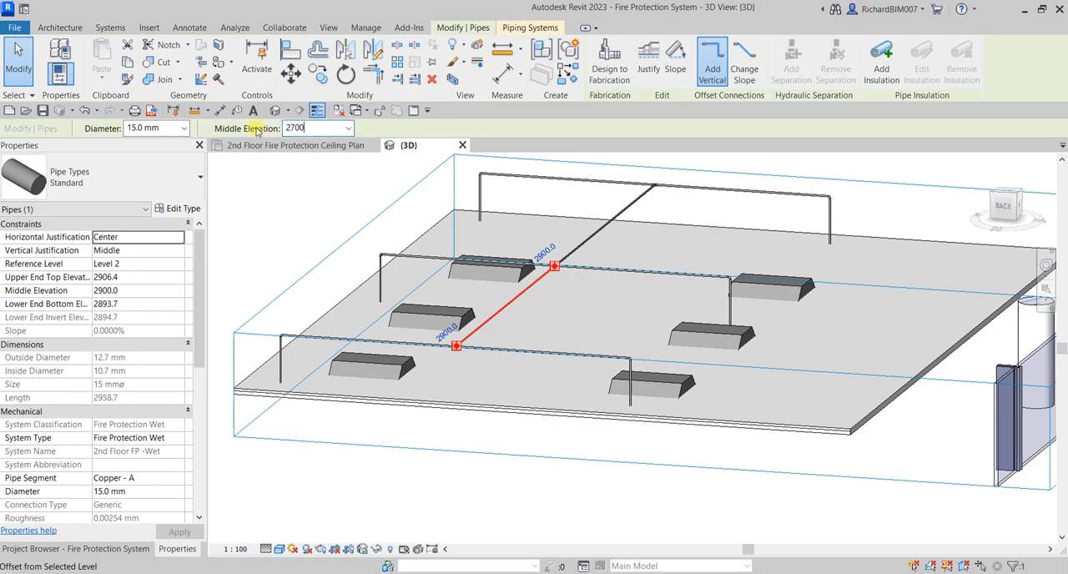
type("700")
key("Return")
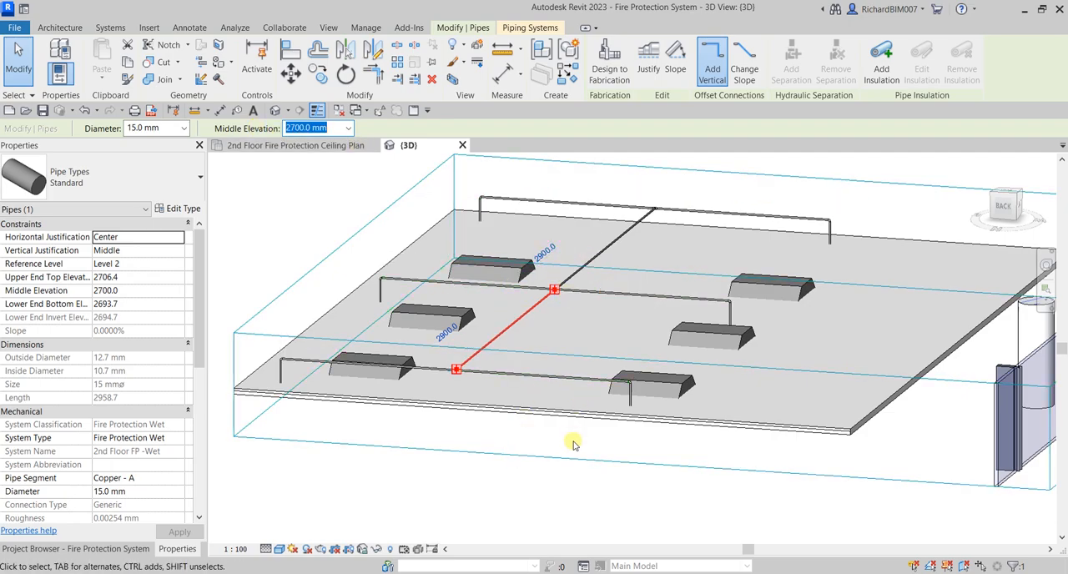
left_click(289, 234)
scroll(334, 234, "down", 1)
middle_click_drag(510, 287, 587, 304, "shift")
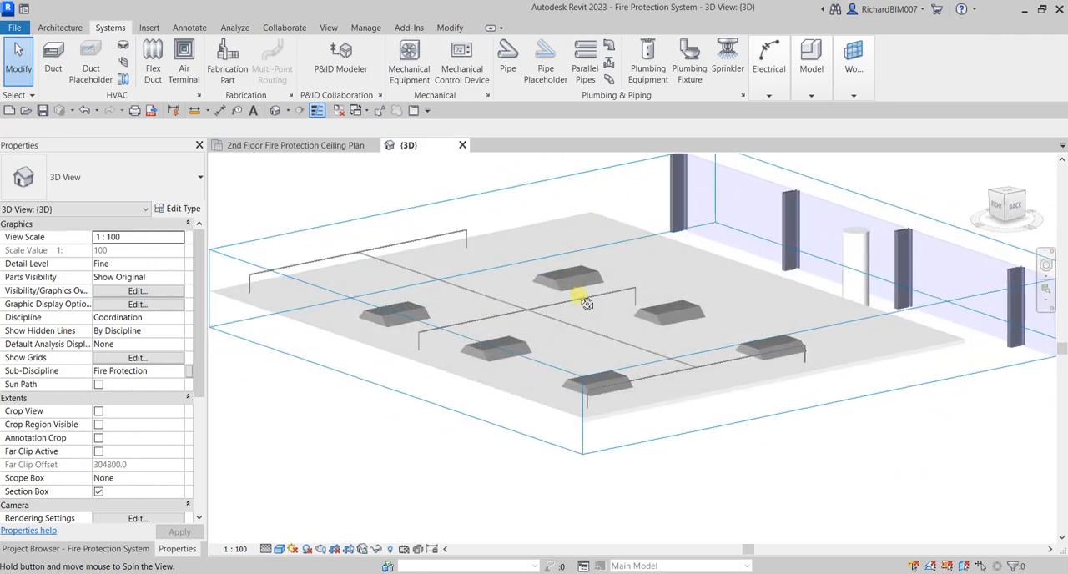
Resize the section box in the 2nd floor ceiling plan to span the corridor and the rooms beside room 52
left_click(500, 179)
left_click(295, 145)
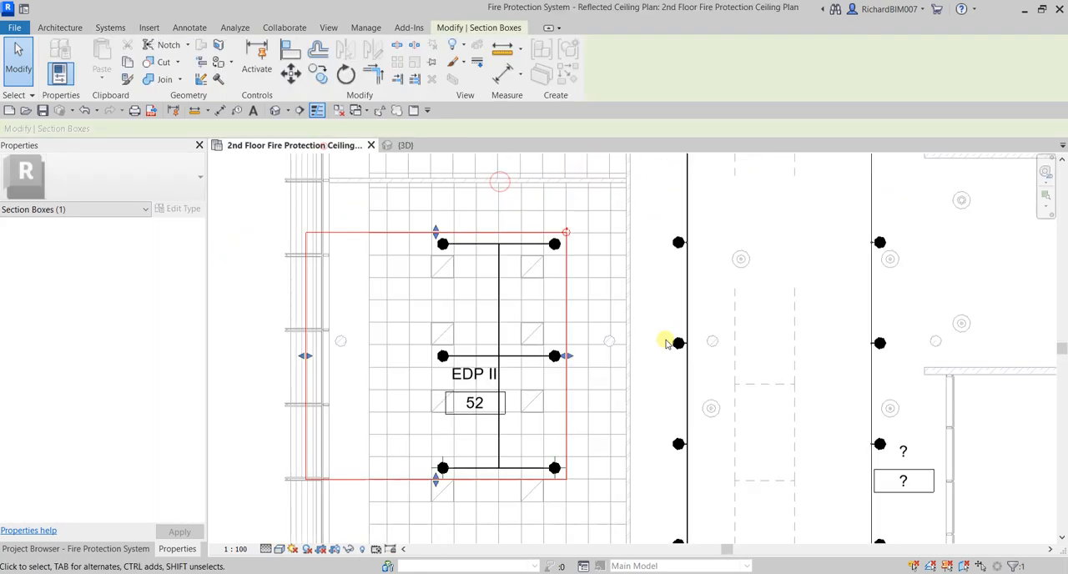
scroll(666, 342, "down", 3)
left_click_drag(624, 345, 774, 359)
left_click_drag(642, 401, 653, 477)
left_click_drag(508, 386, 551, 384)
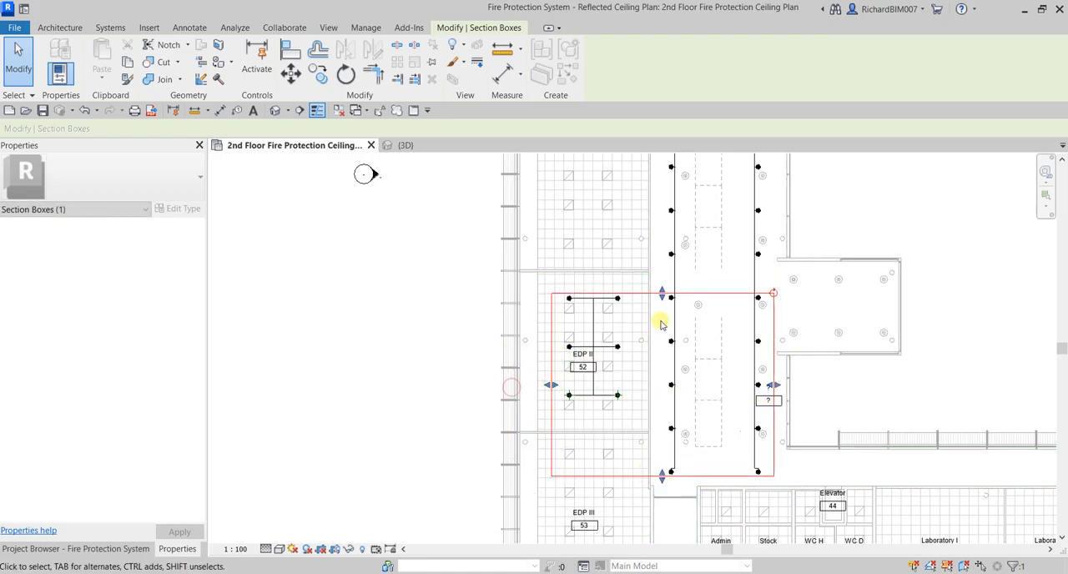
scroll(659, 325, "down", 2)
left_click_drag(625, 388, 658, 161)
Examine room 52's sprinkler piping and the corridor pipe runs in the 3D view
left_click(415, 145)
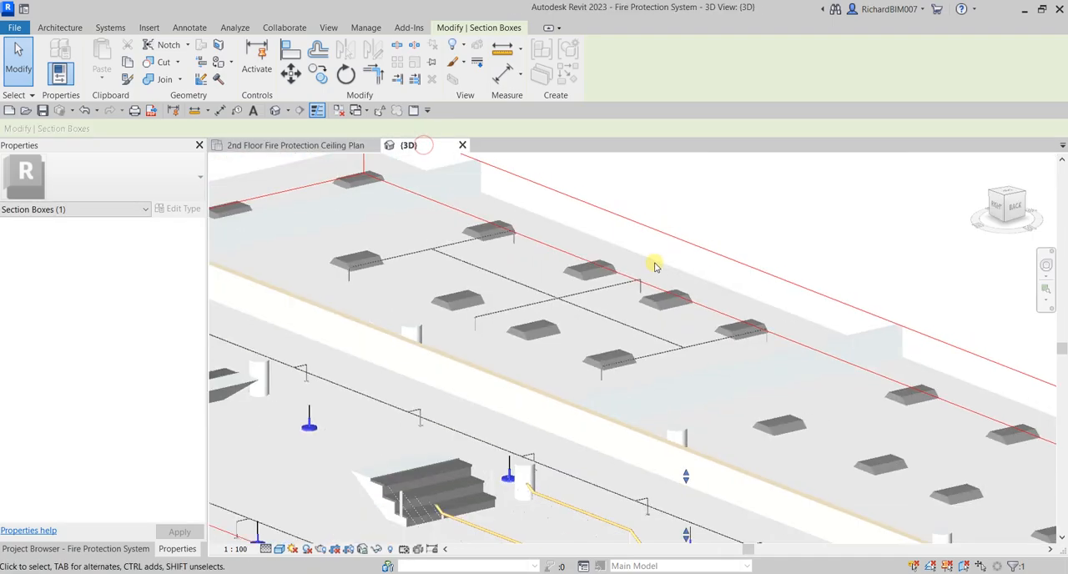
scroll(640, 255, "down", 4)
middle_click_drag(626, 245, 672, 322, "shift")
scroll(697, 354, "up", 3)
scroll(697, 353, "down", 3)
left_click(882, 238)
middle_click_drag(881, 237, 752, 360, "shift")
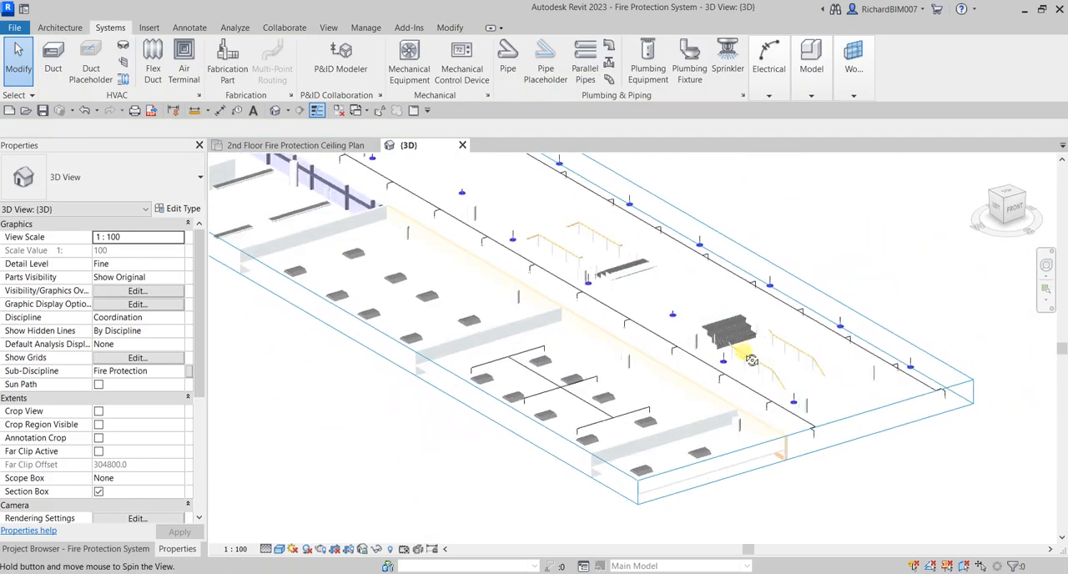
scroll(751, 360, "up", 5)
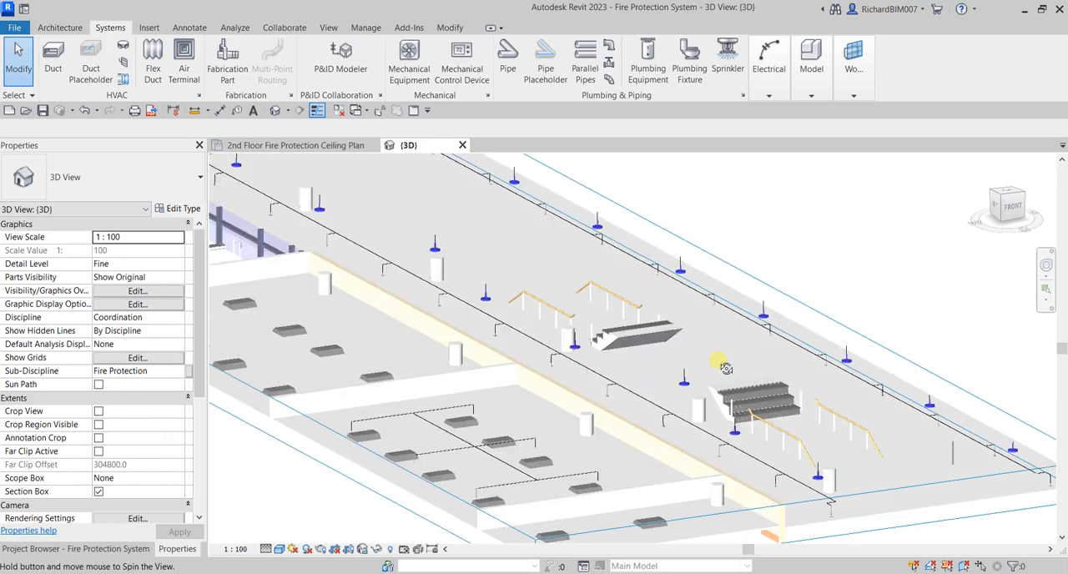
scroll(725, 368, "down", 5)
middle_click_drag(718, 342, 756, 371, "shift")
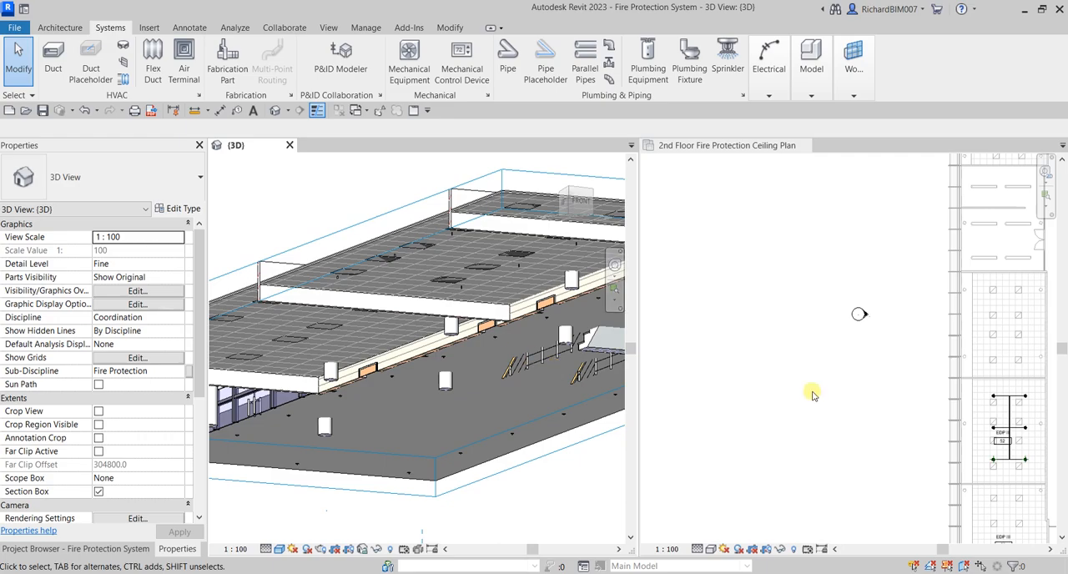
Tile the 3D view and the ceiling plan side by side, fit both, and frame room 52 and the corridor in 3D
key("z")
key("a")
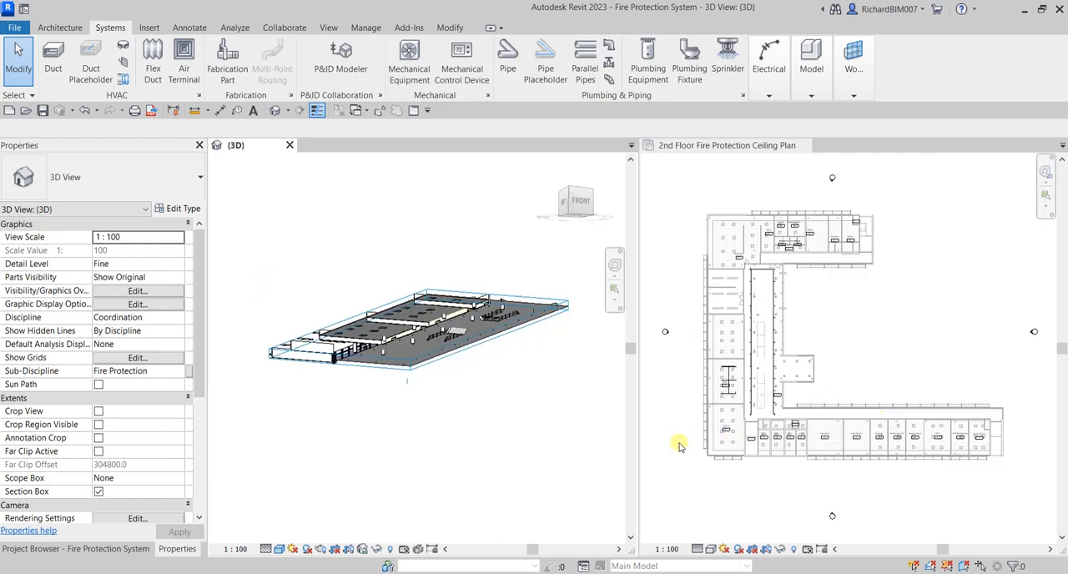
scroll(509, 337, "up", 2)
middle_click_drag(509, 337, 418, 309, "shift")
middle_click_drag(481, 347, 498, 443, "shift")
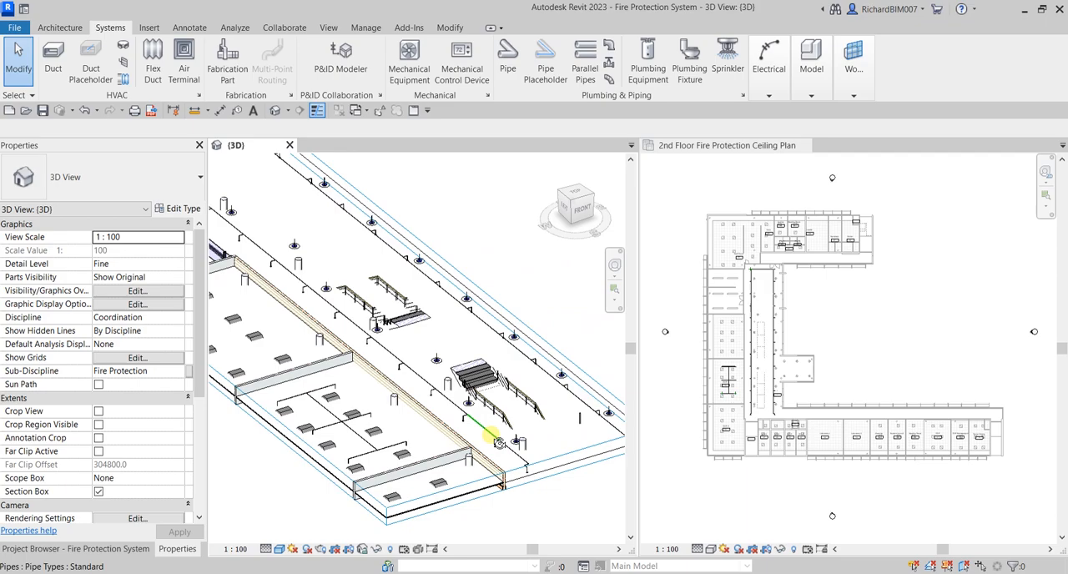